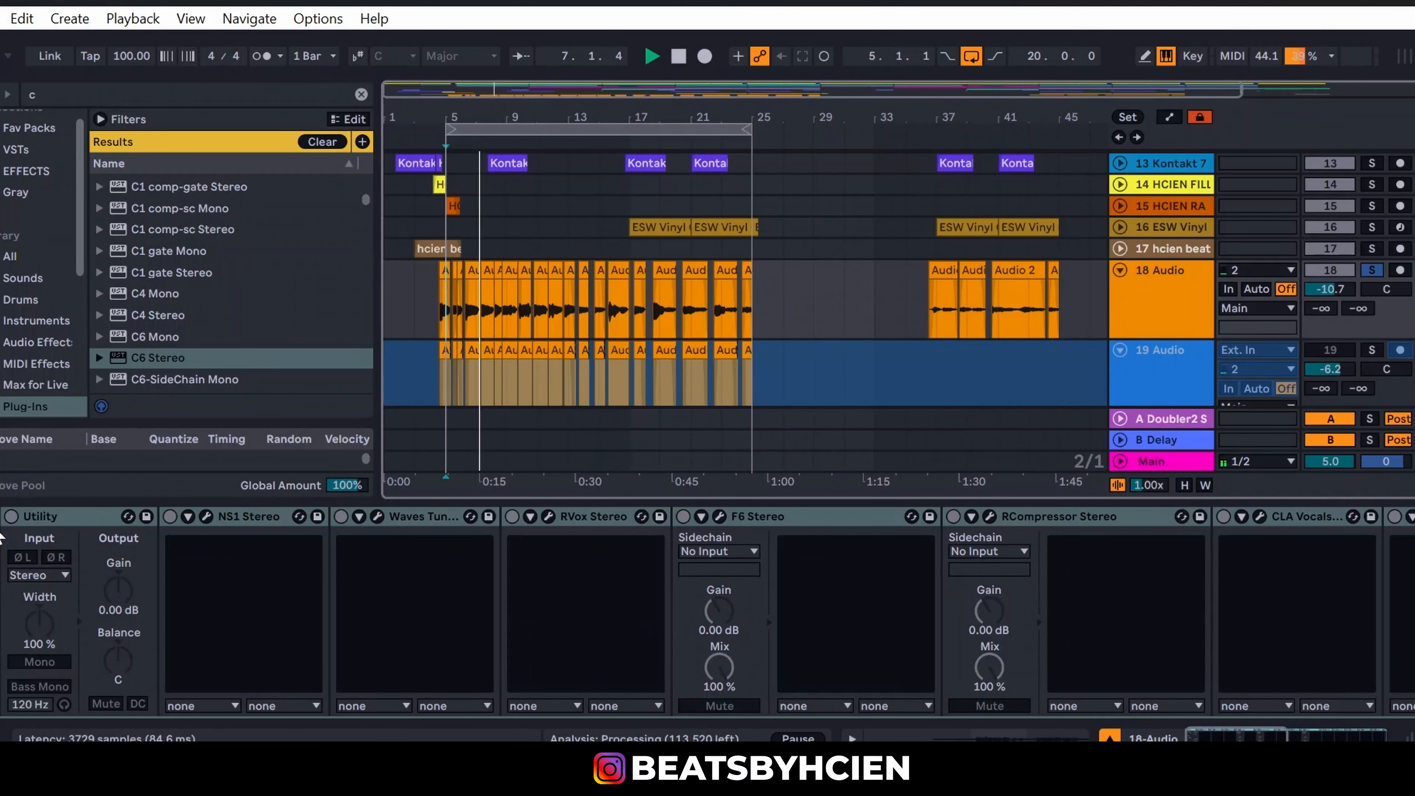
Step: Enable the whole effects chain on track 18 Audio, play the loop and take the track out of solo
left_click(0, 520)
key("space")
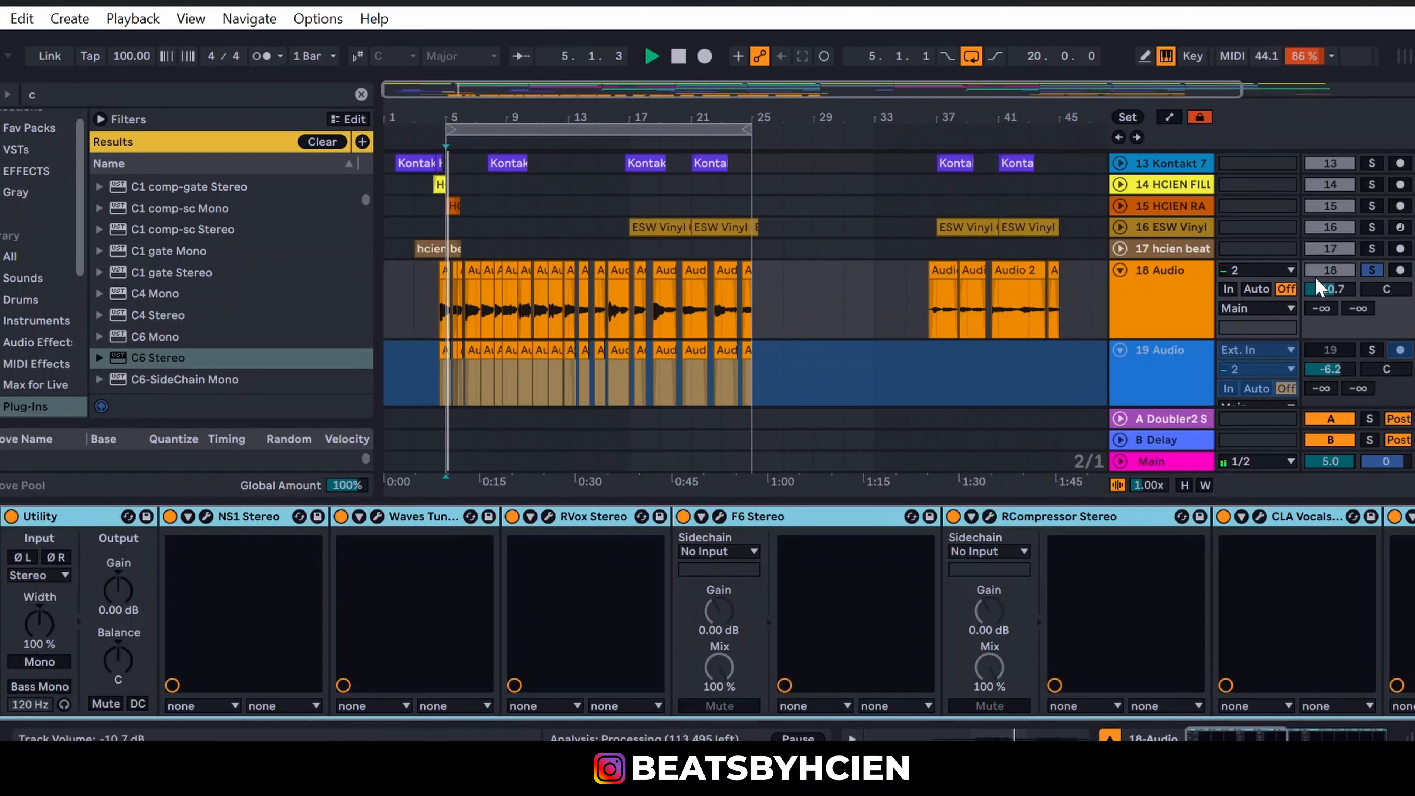
left_click(1372, 272)
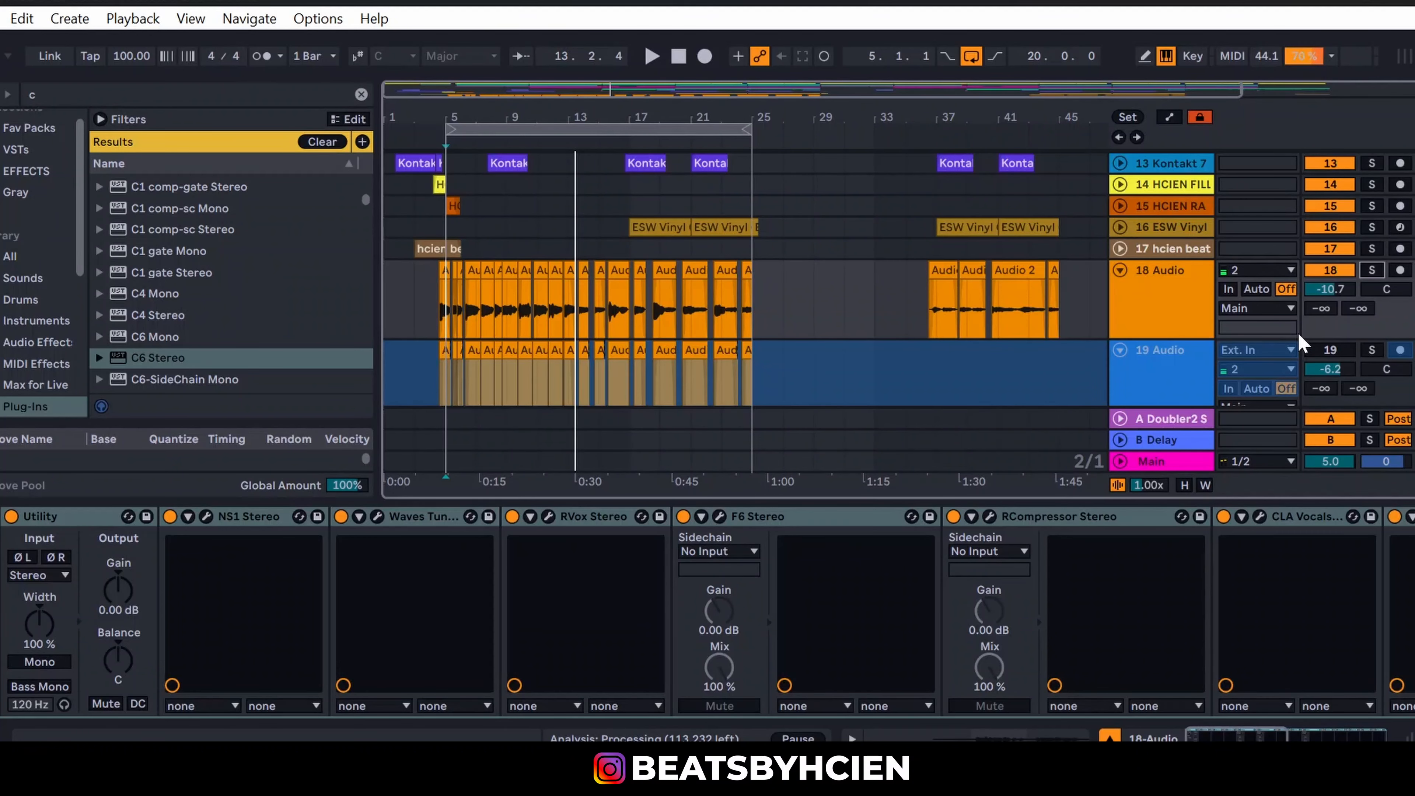
Step: Fold the 19 Audio track and display the effects chain of the 18 Audio track
double_click(893, 502)
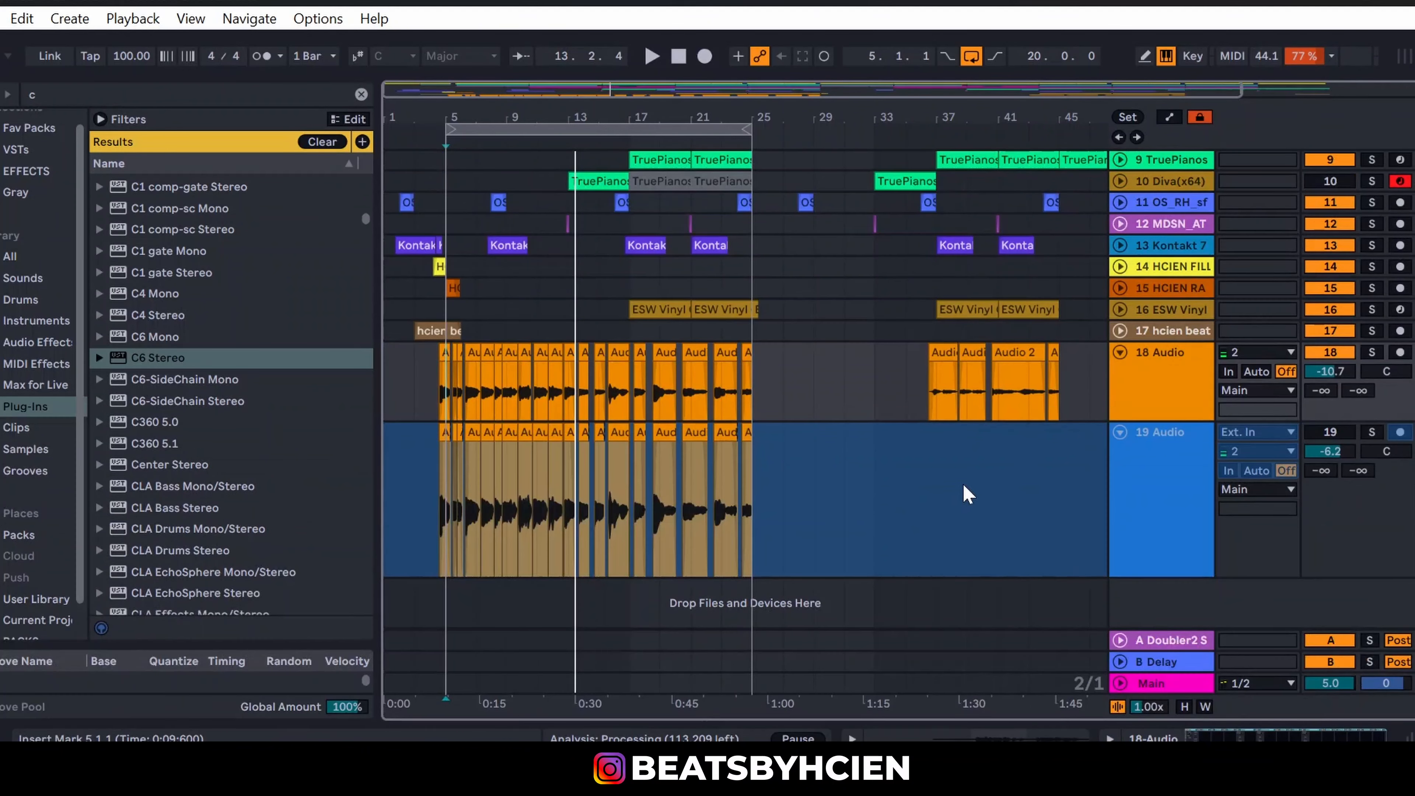
left_click(1120, 433)
scroll(1149, 457, "up", 5)
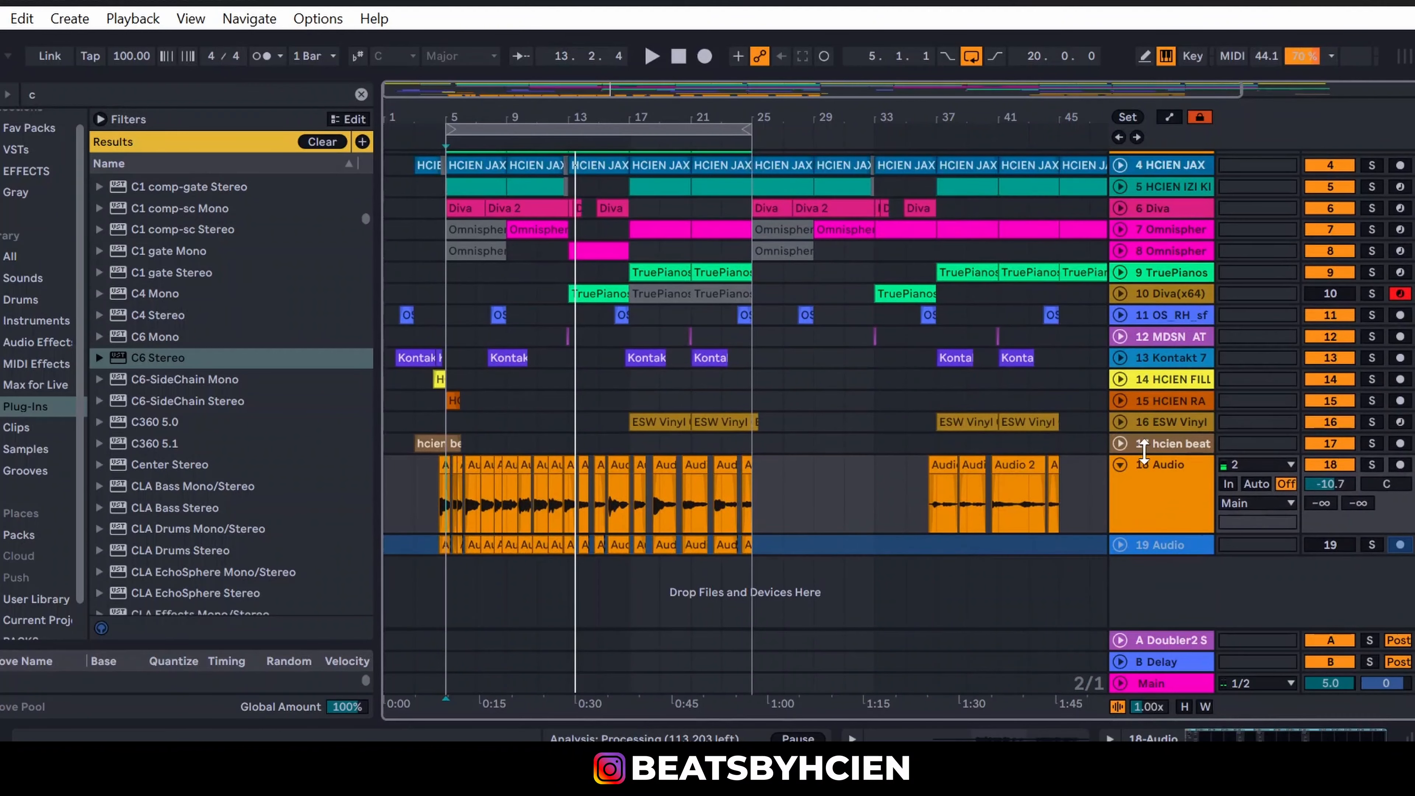
left_click(1157, 472)
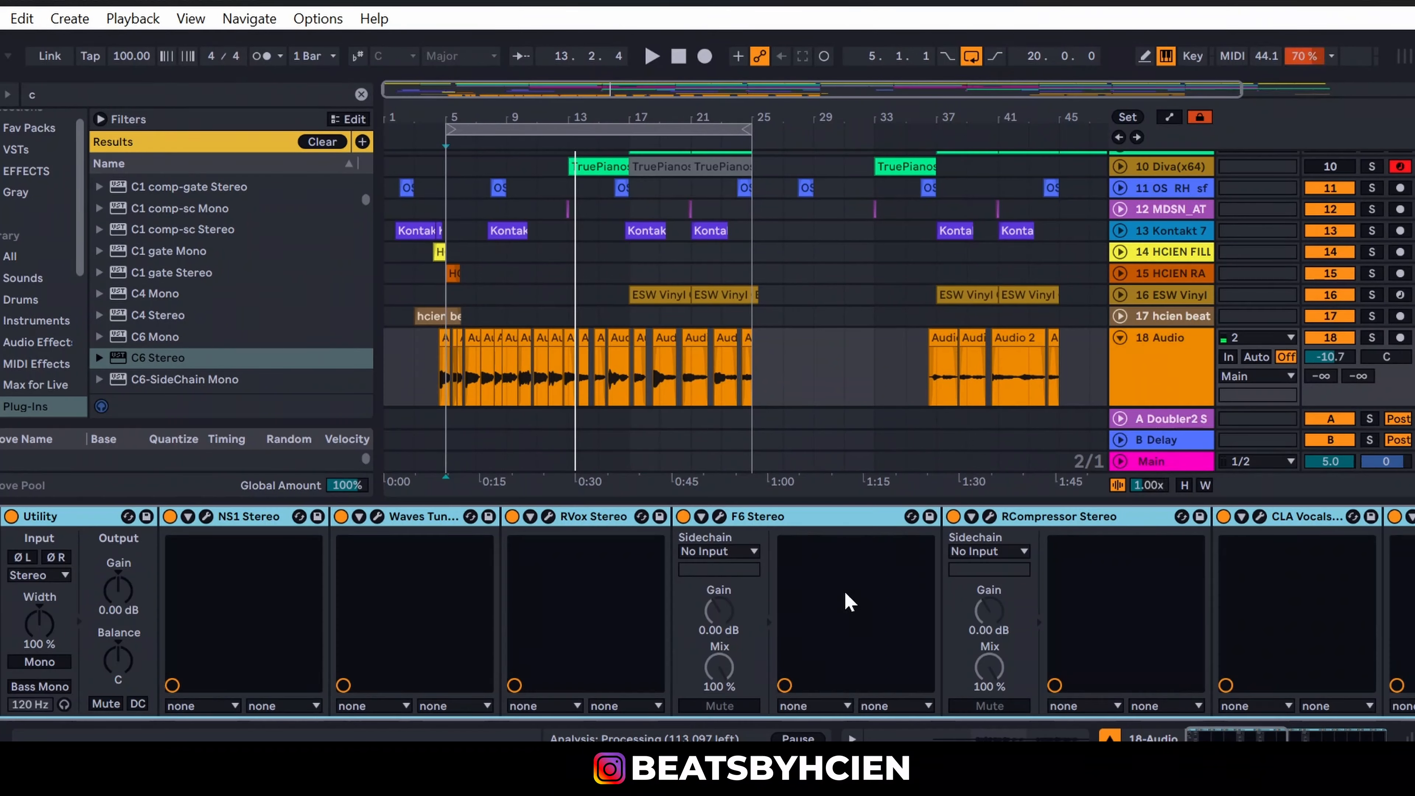
Step: Switch off every effect on track 18 from Utility through H-Reverb, leaving only Utility selected
left_click(101, 512)
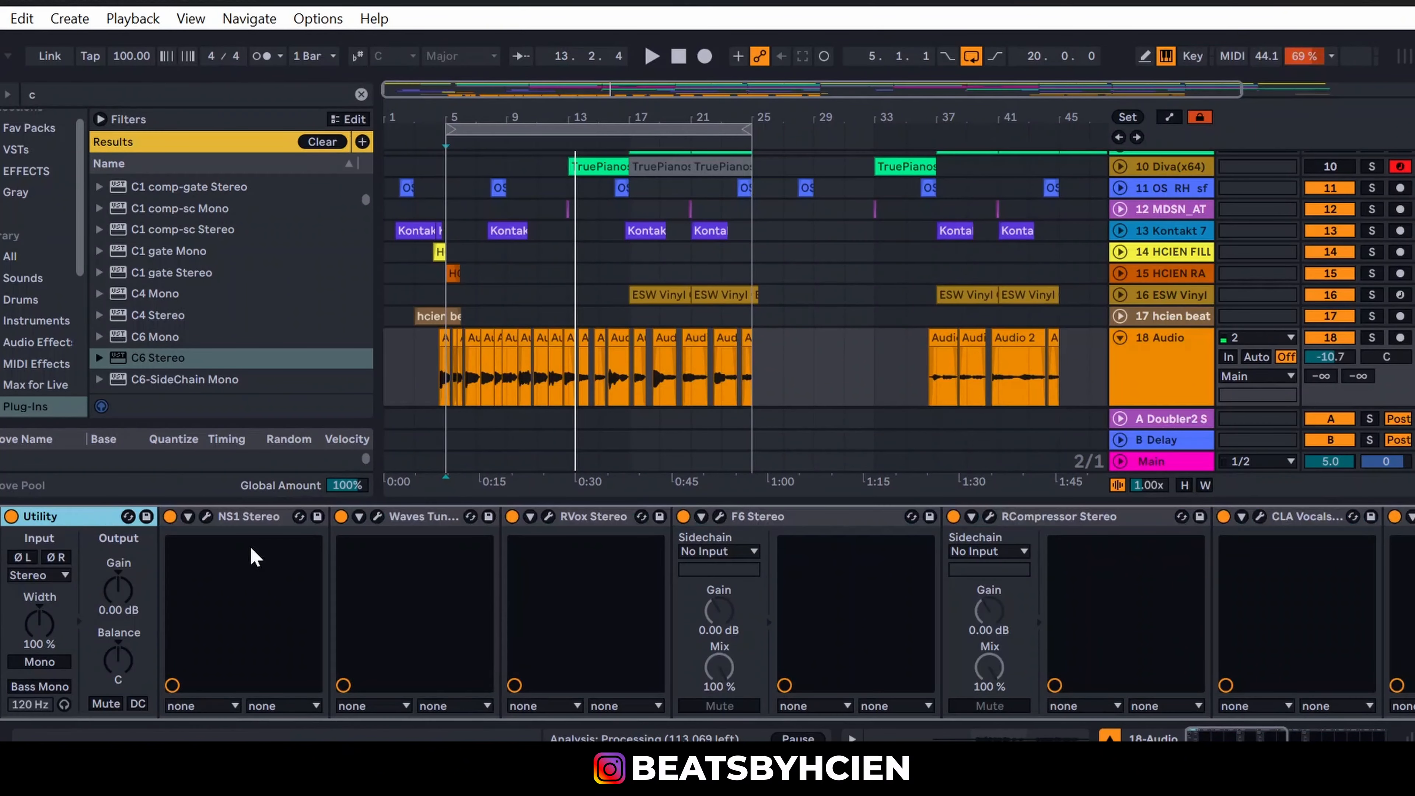
scroll(708, 613, "right", 10)
left_click(1239, 517, "shift")
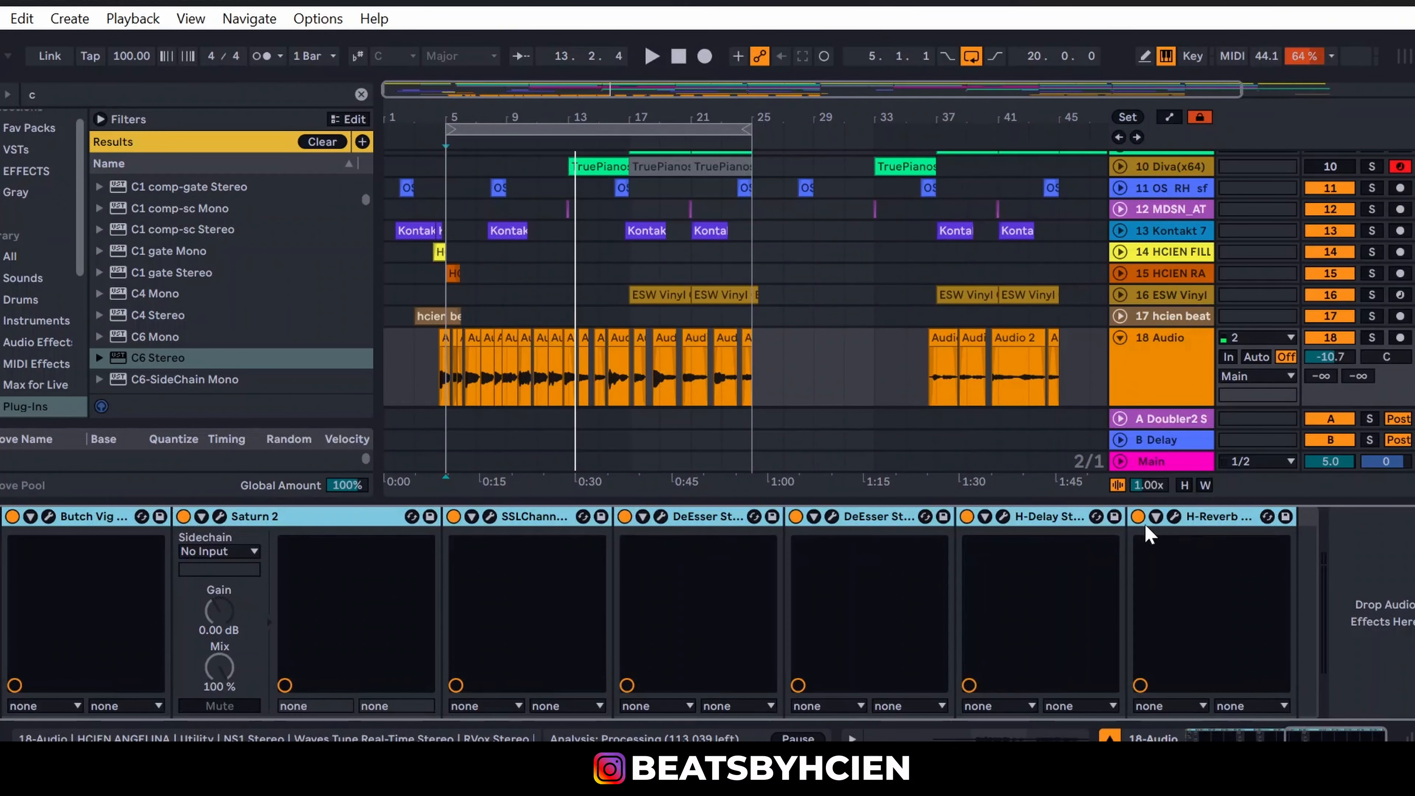
left_click(1139, 517)
left_click_drag(1351, 743, 1235, 743)
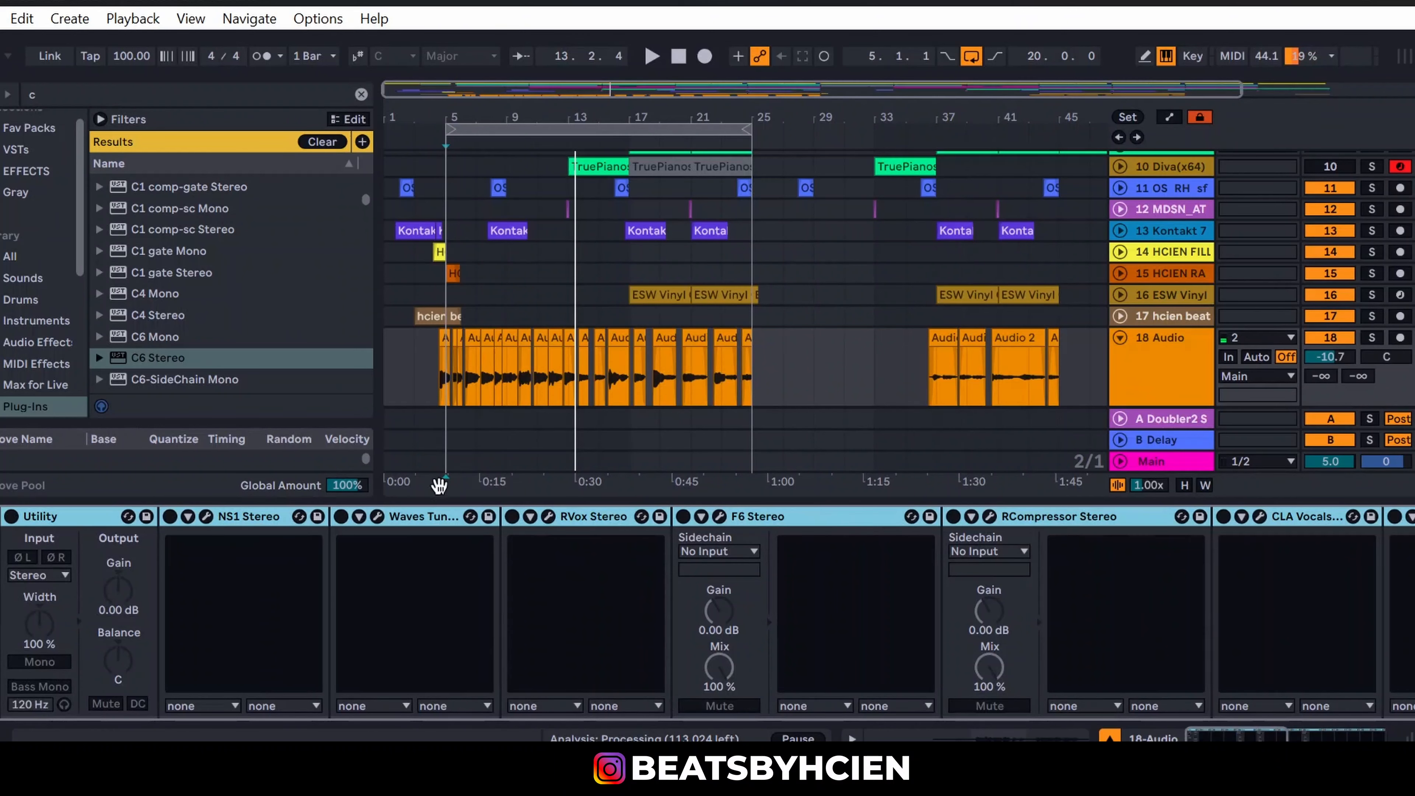
left_click(99, 523)
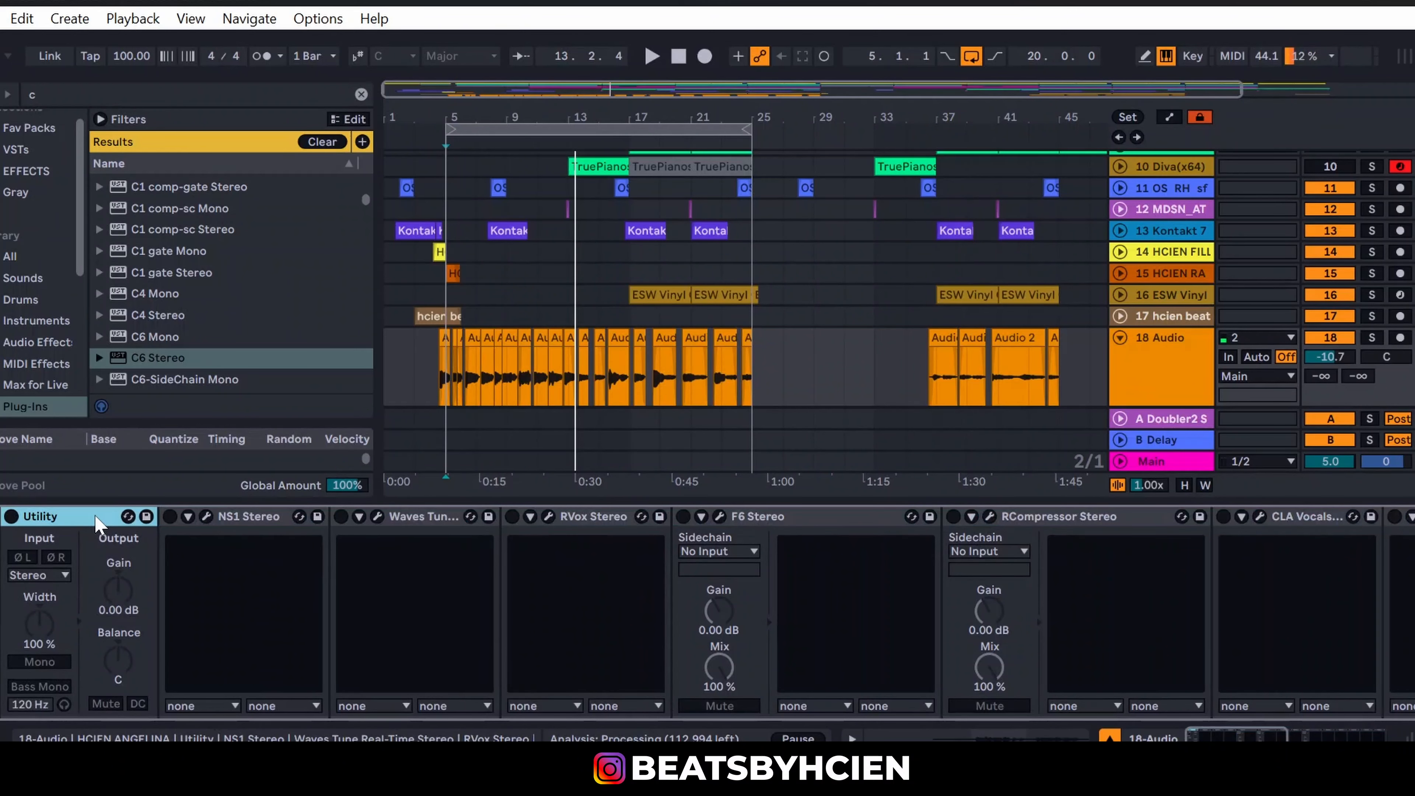
scroll(504, 345, "down", 3)
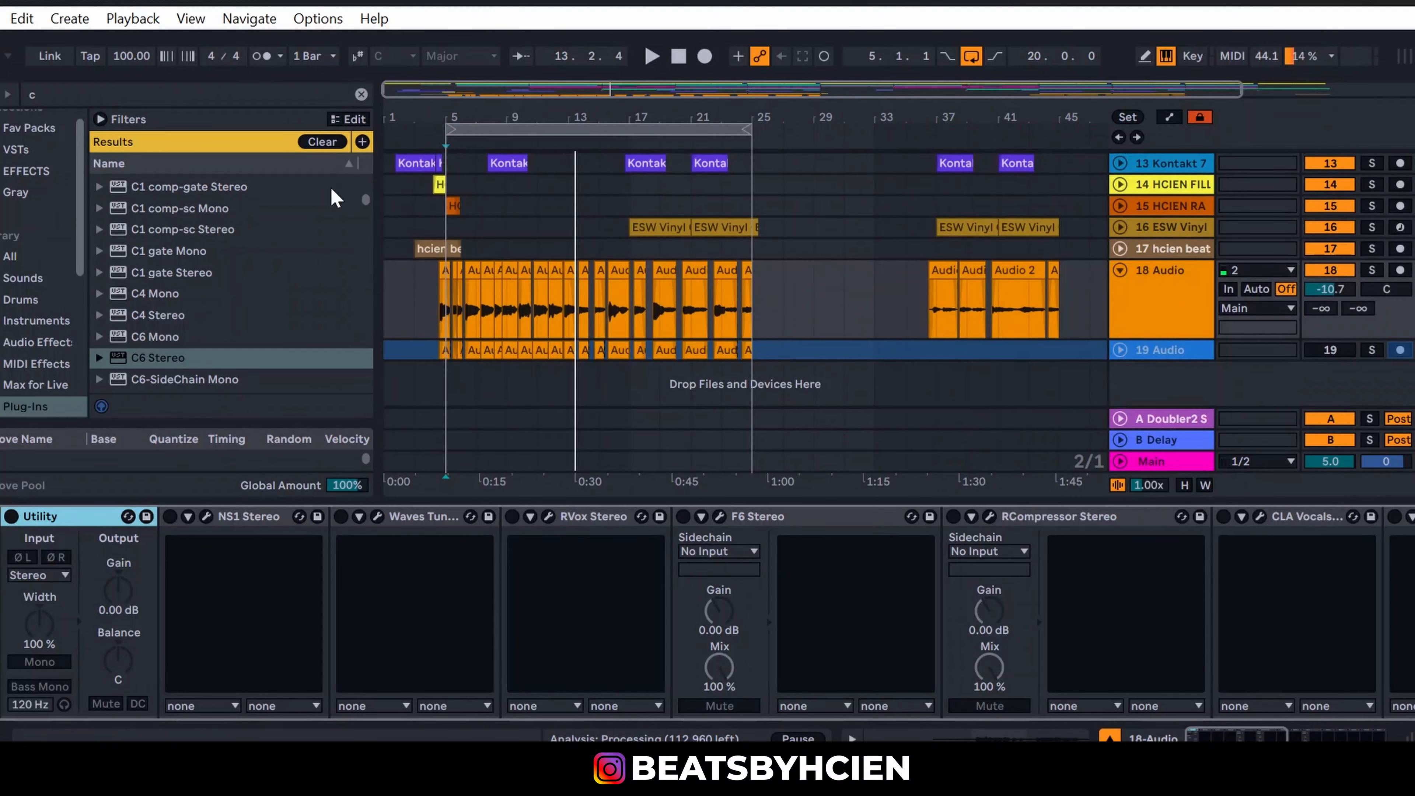
Step: Examine the gaps and fades between the vocal clips on track 18, around the Audio 6 clip near bar 6
mouse_move(432, 123)
left_mouse_down()
mouse_move(435, 156)
mouse_move(414, 153)
mouse_move(413, 123)
left_mouse_up()
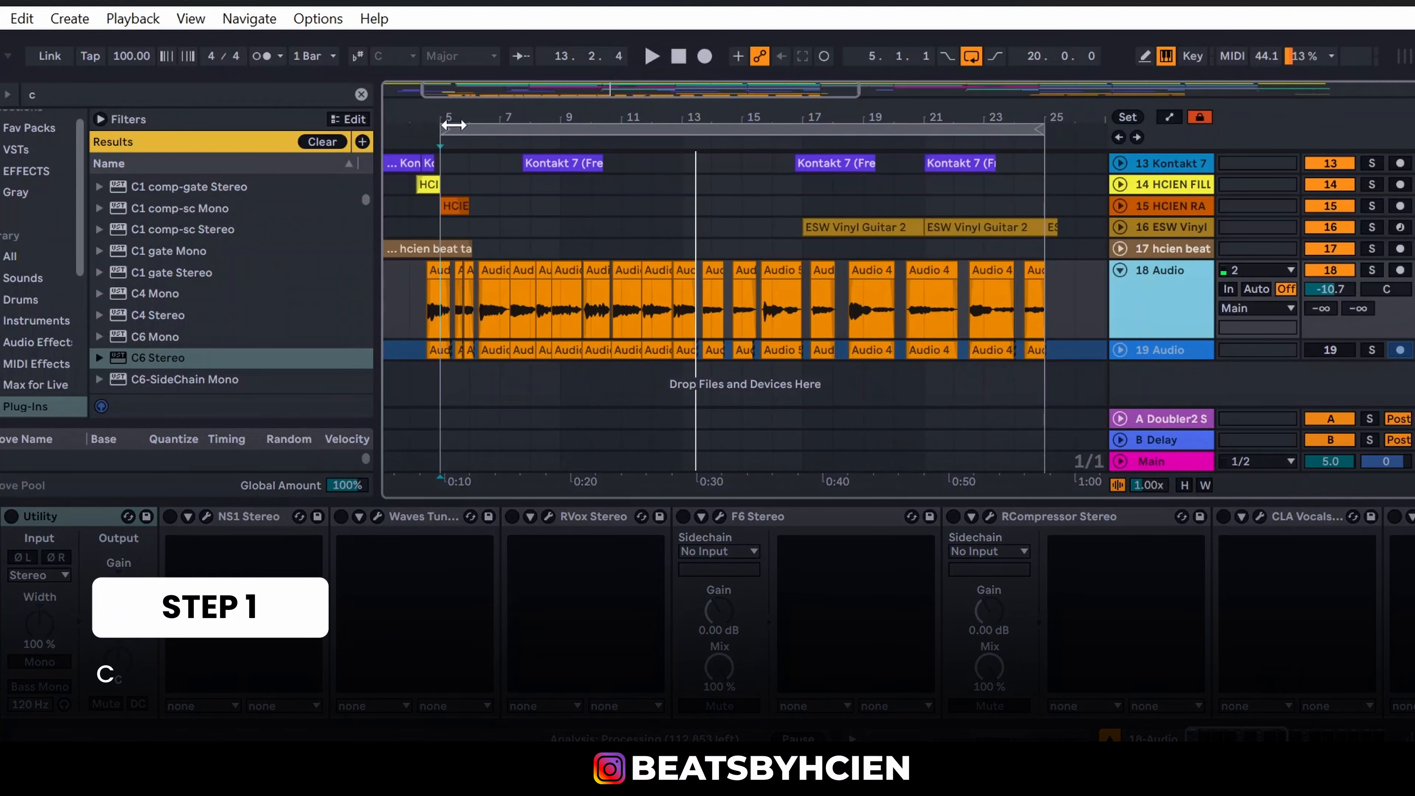
left_click_drag(709, 118, 708, 127)
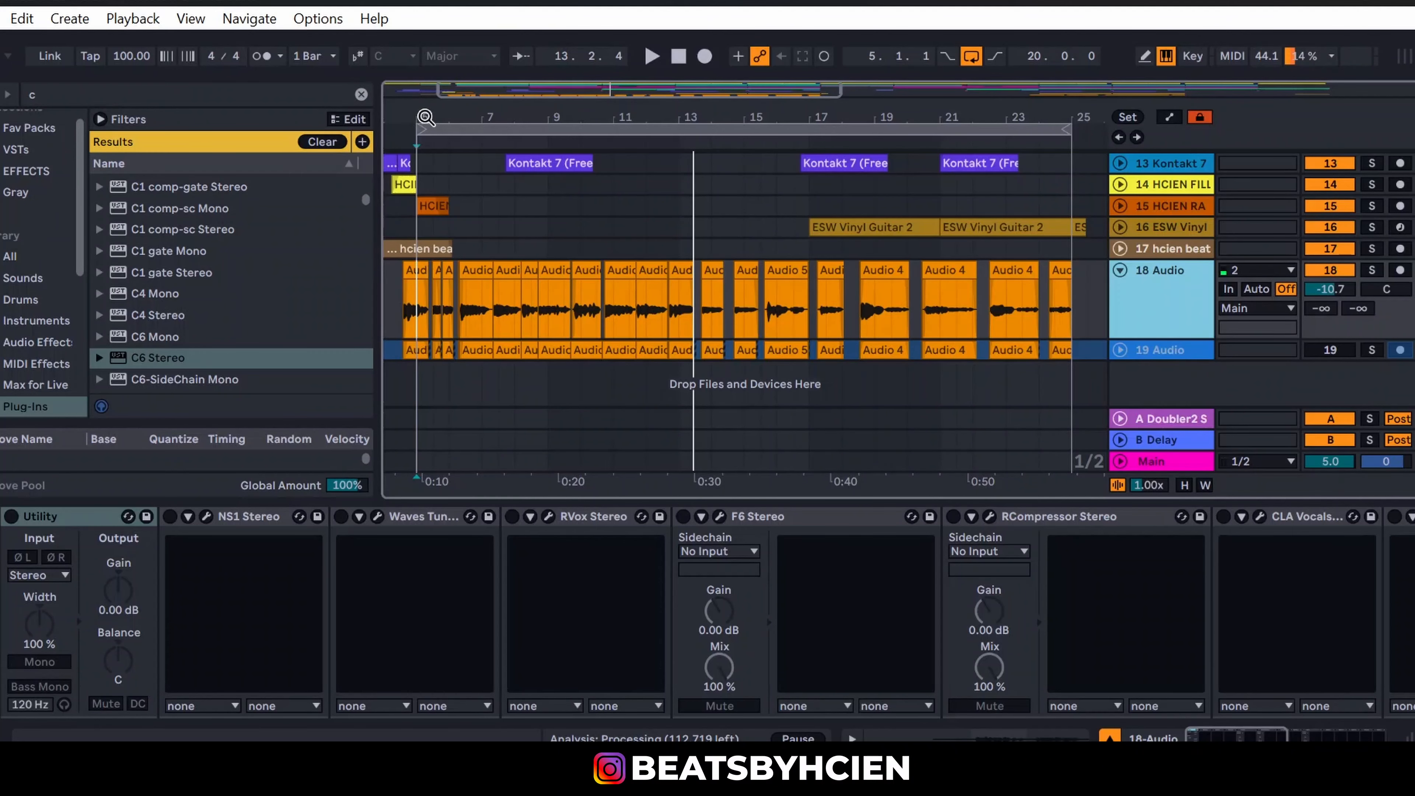
left_click_drag(424, 119, 426, 167)
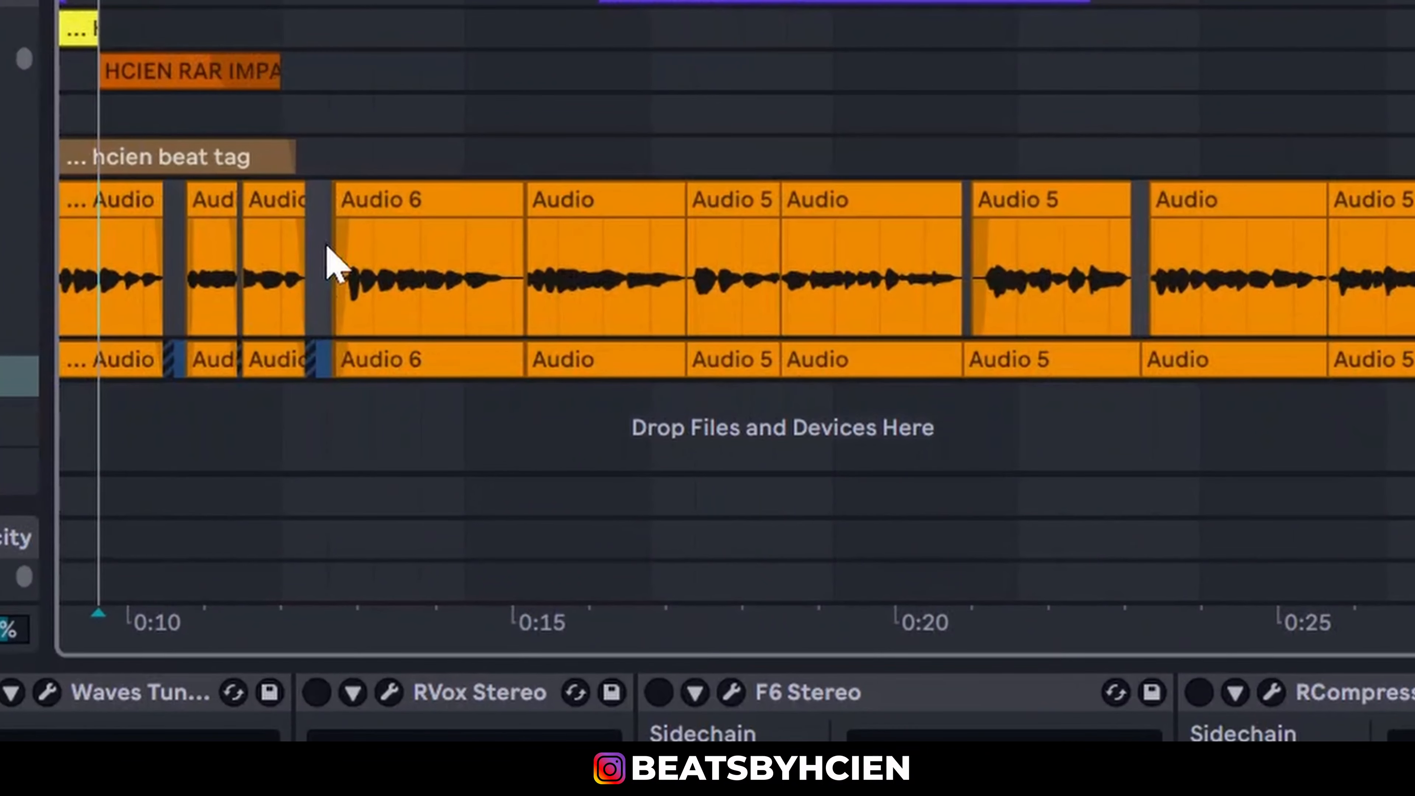
left_click(430, 242)
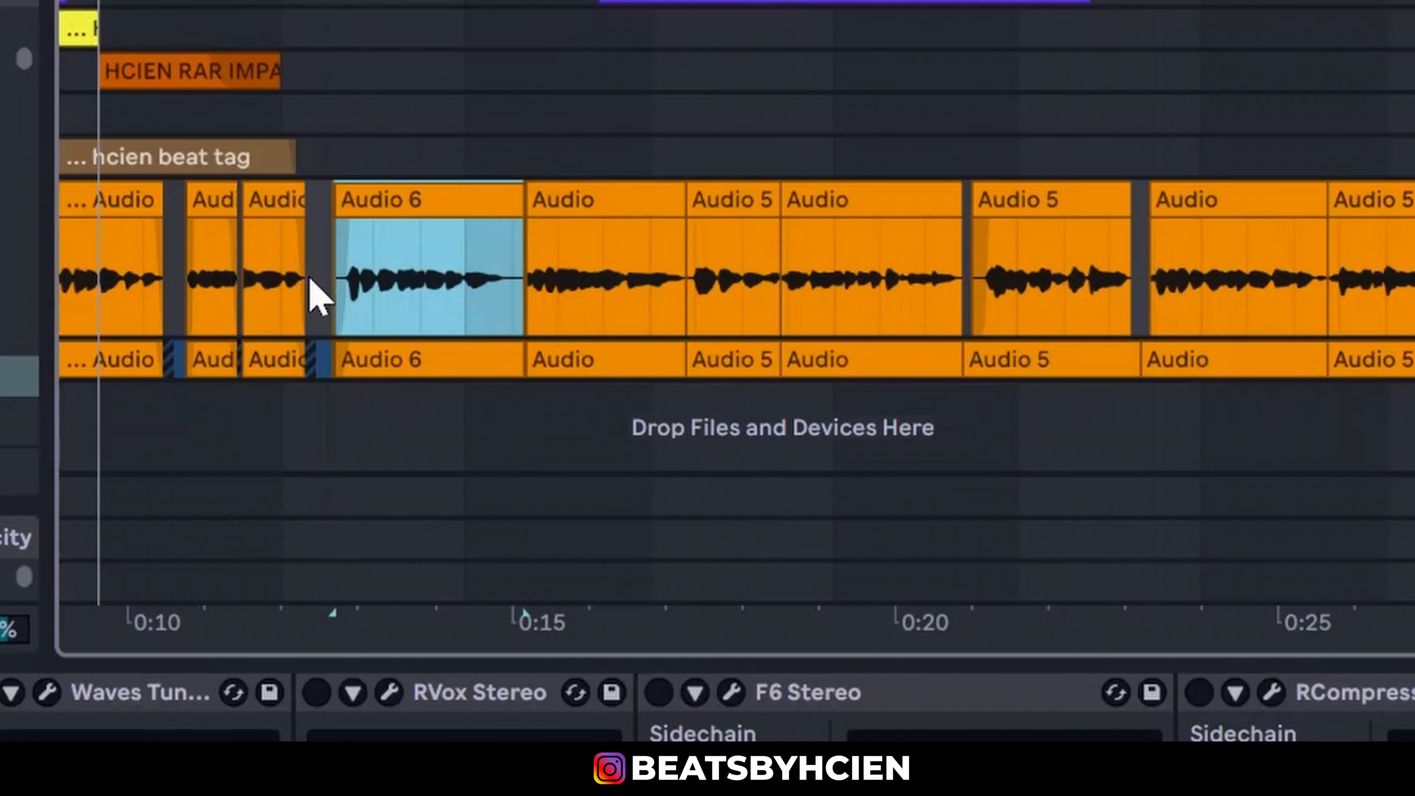
mouse_move(304, 291)
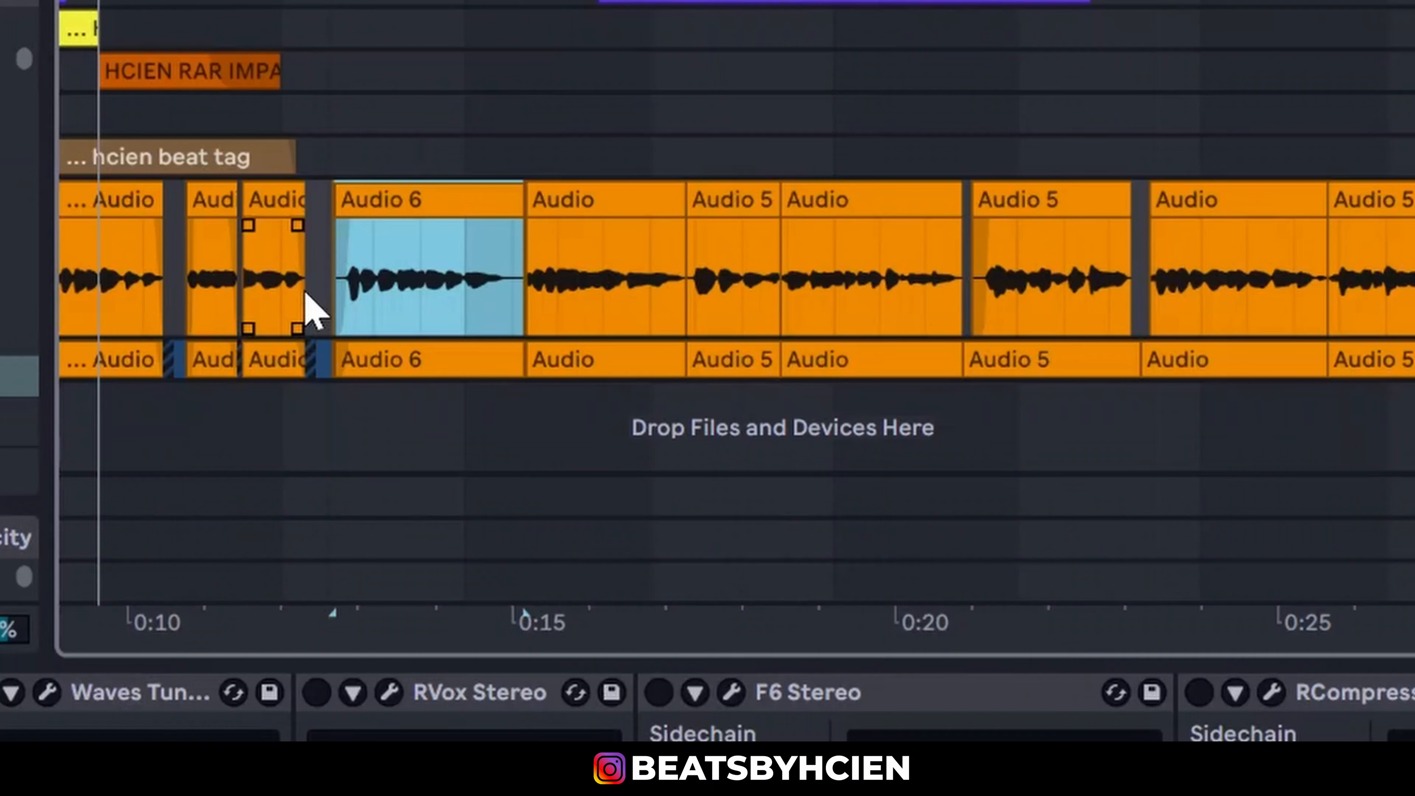
left_click_drag(527, 622, 495, 524)
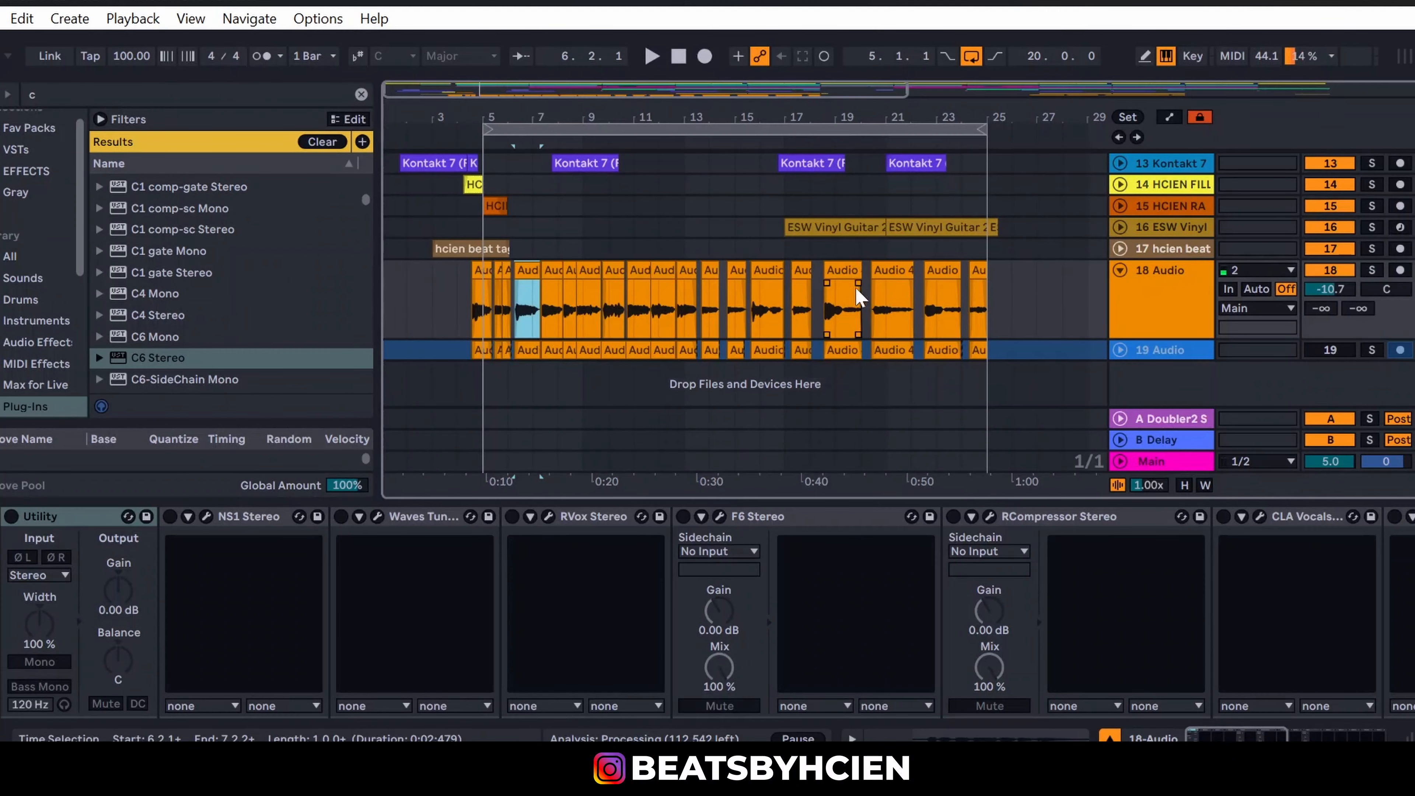
Step: Raise the gain of the last Audio 4 clip before bar 25 on track 18 to 21.5 dB
double_click(979, 296)
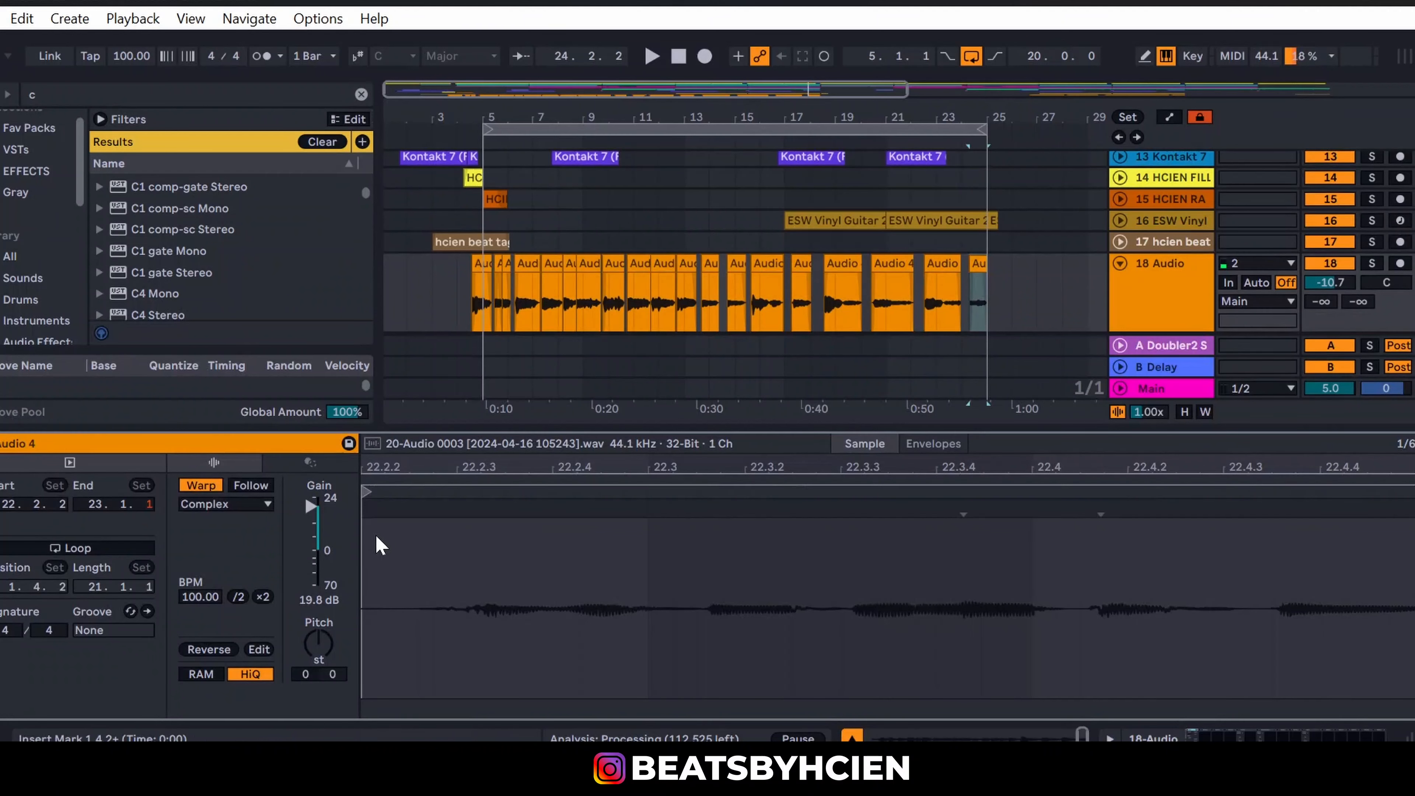
left_click_drag(312, 506, 311, 501)
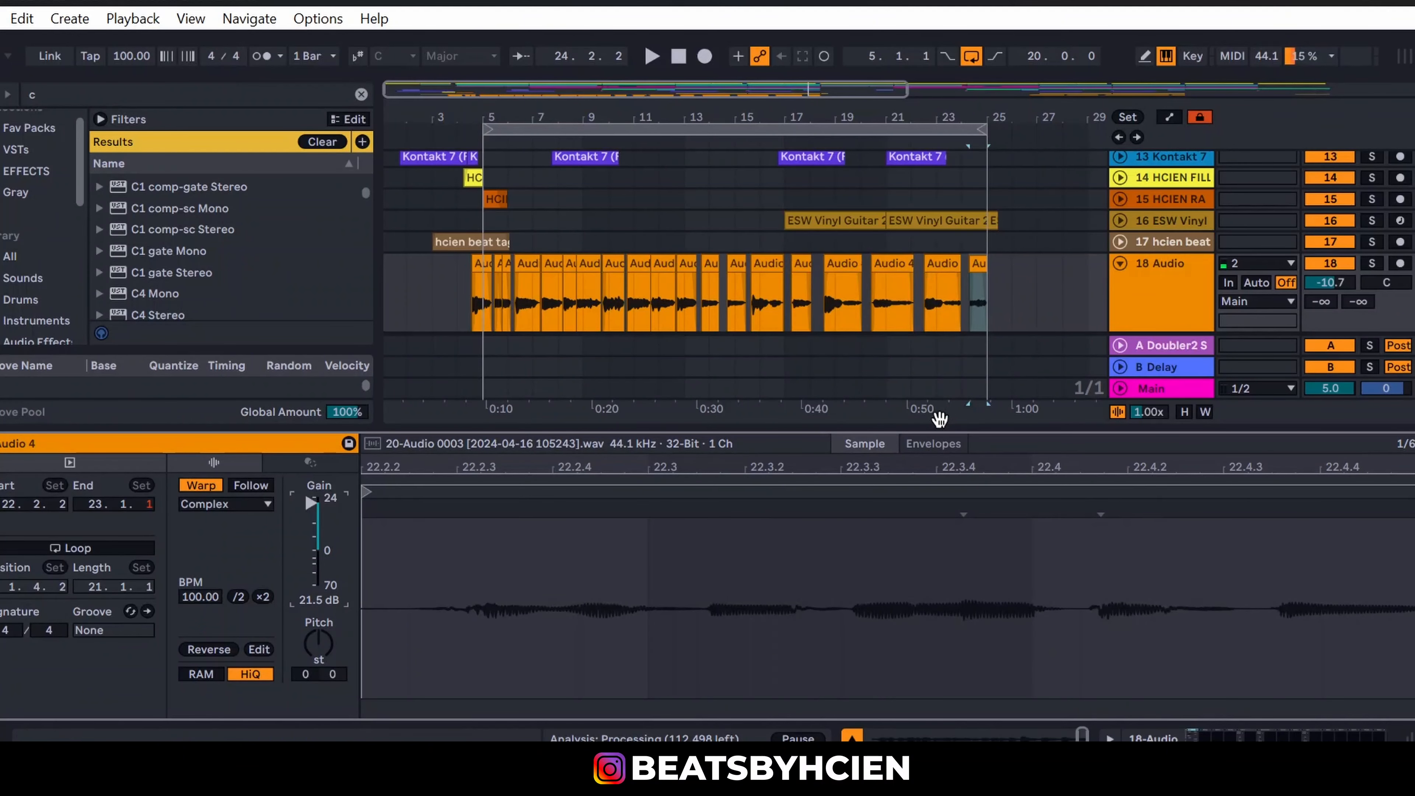
double_click(946, 433)
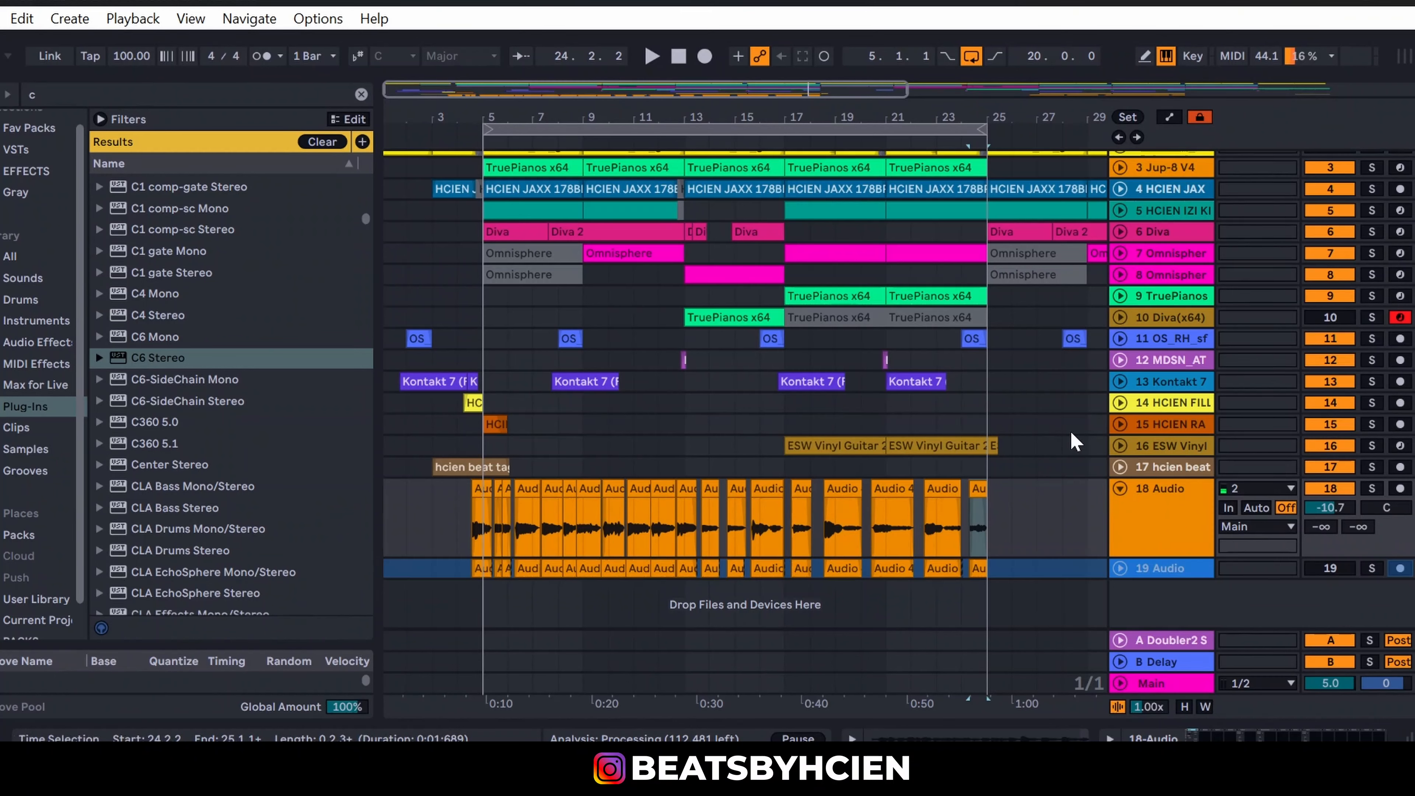
Step: Display track 18's effects chain again and enable its Utility effect
double_click(1156, 521)
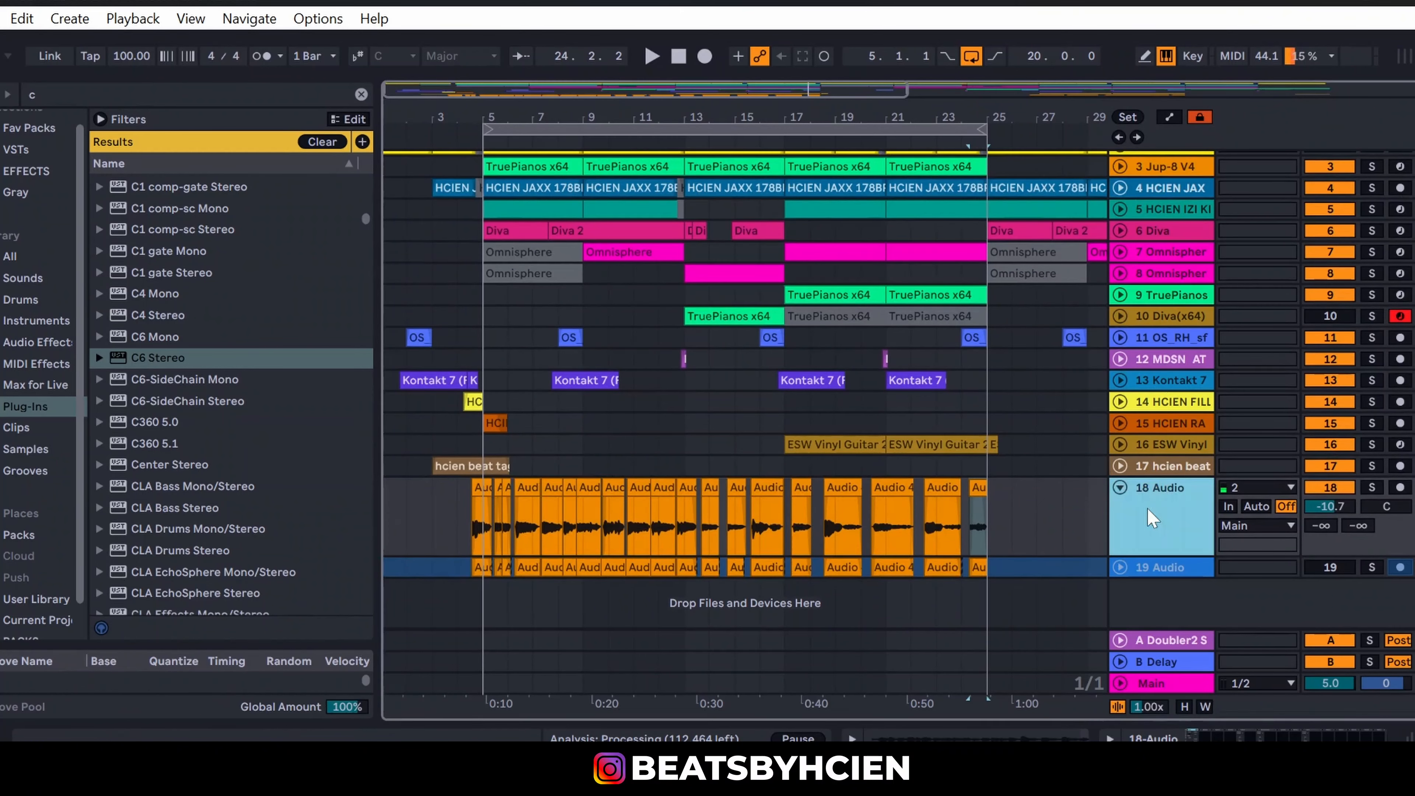
key("ctrl+d")
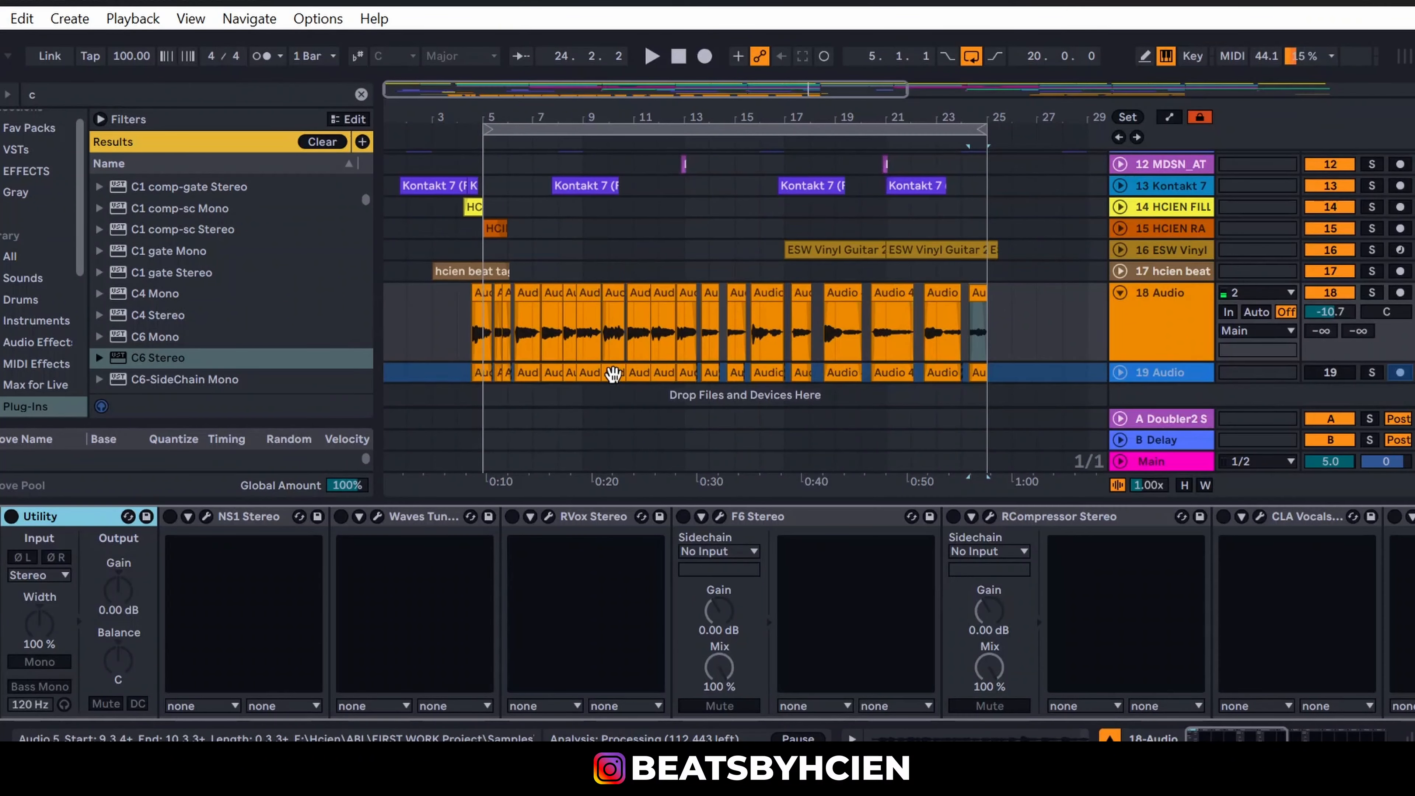
left_click(11, 517)
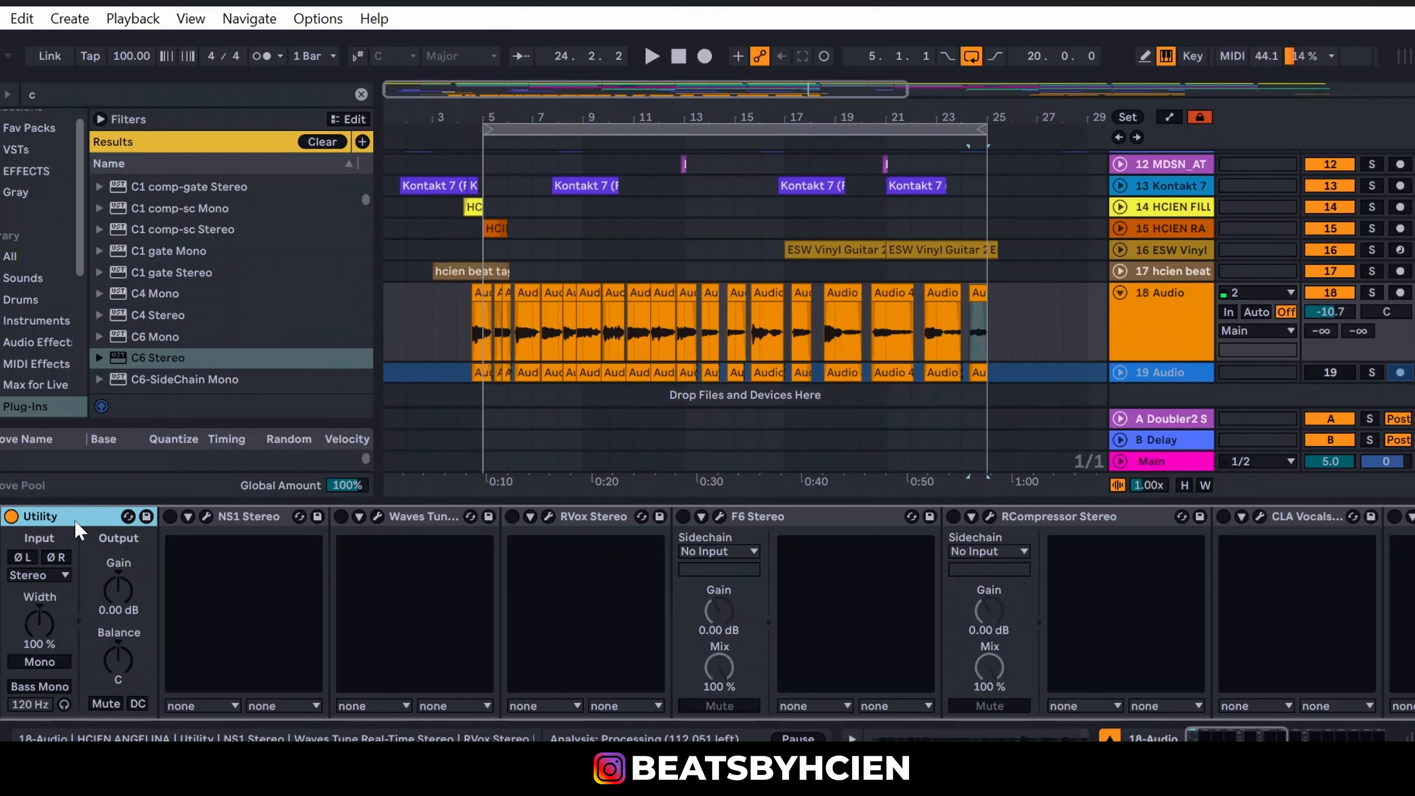
Step: Enable the NS1 Stereo noise suppressor on track 18 and lower its suppression amount to about 10.1
left_click(170, 519)
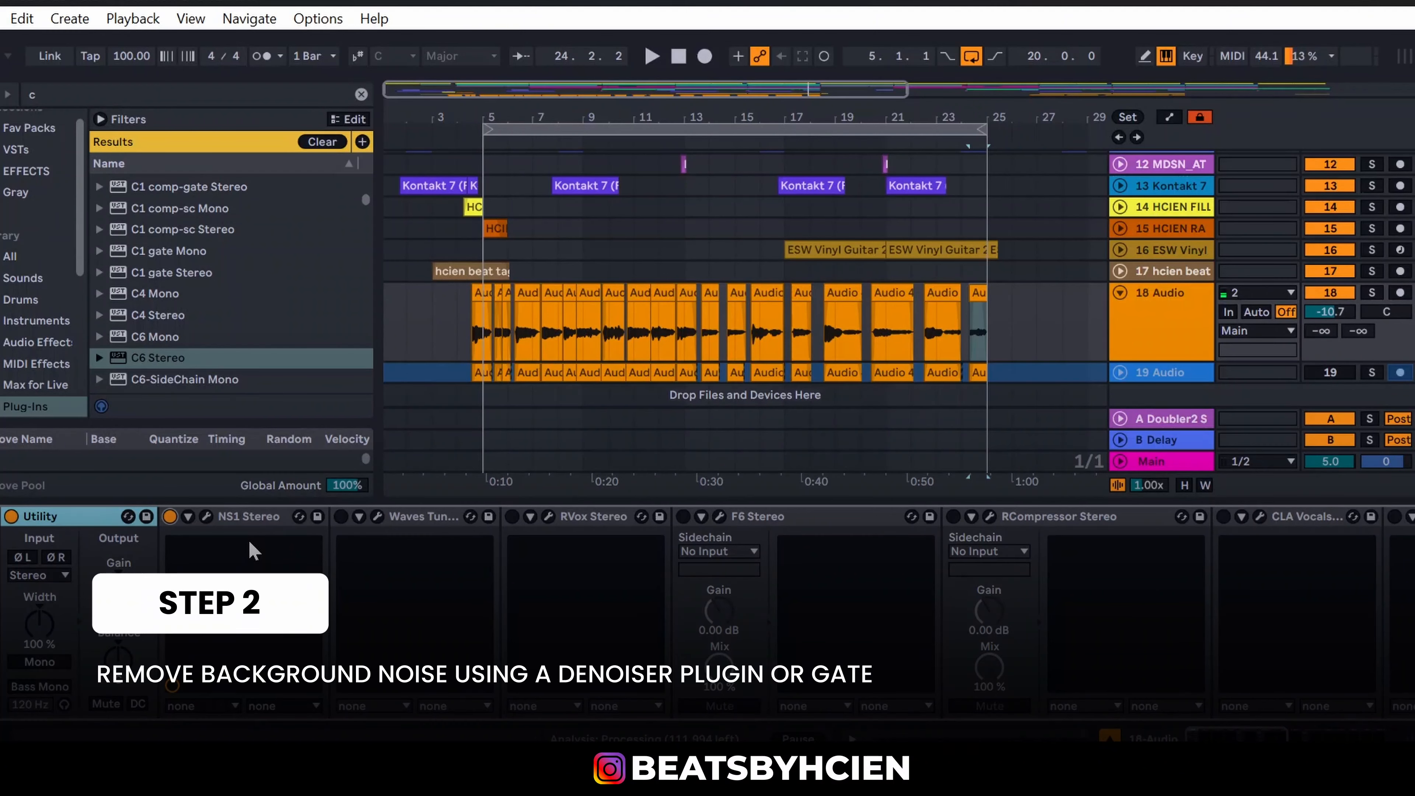
left_click(206, 517)
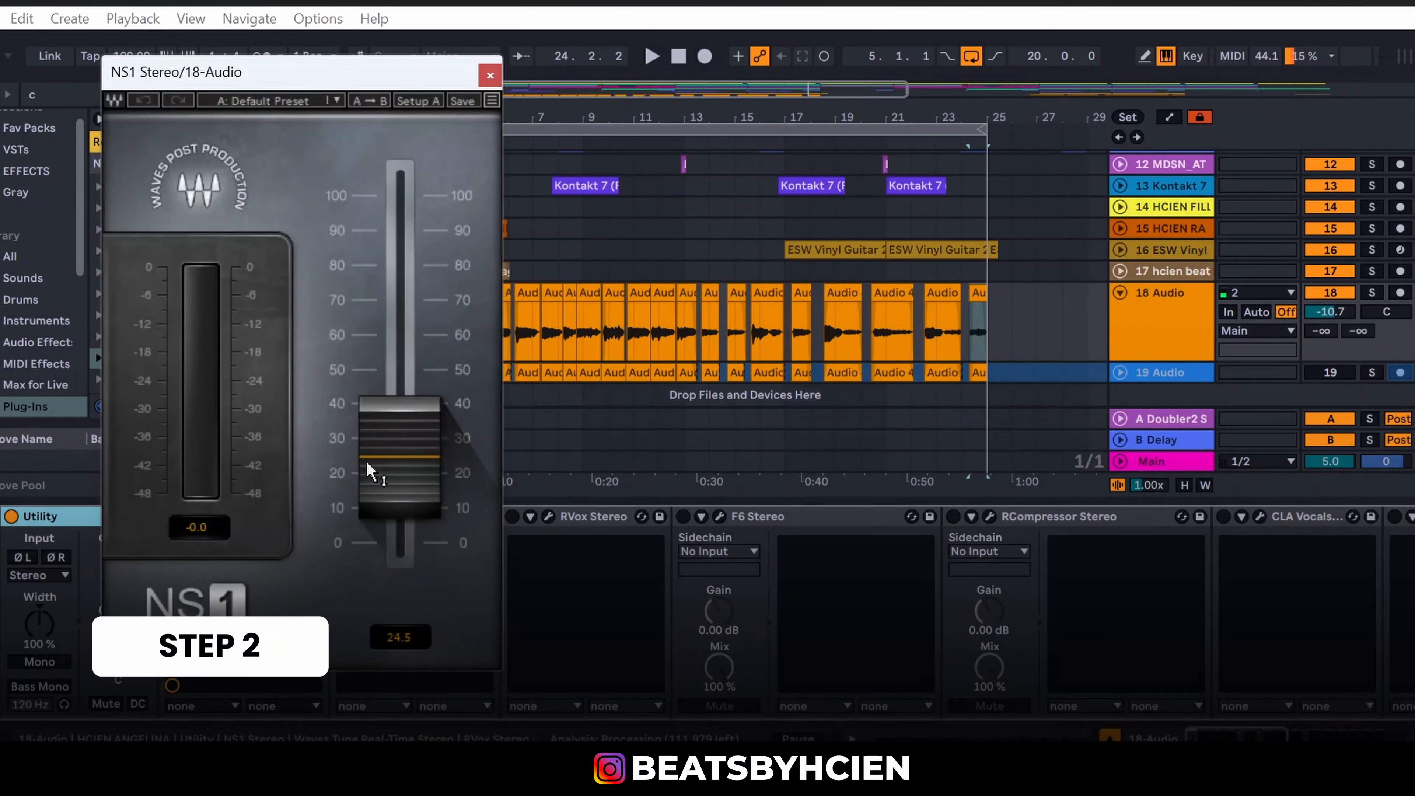
left_click_drag(400, 463, 400, 470)
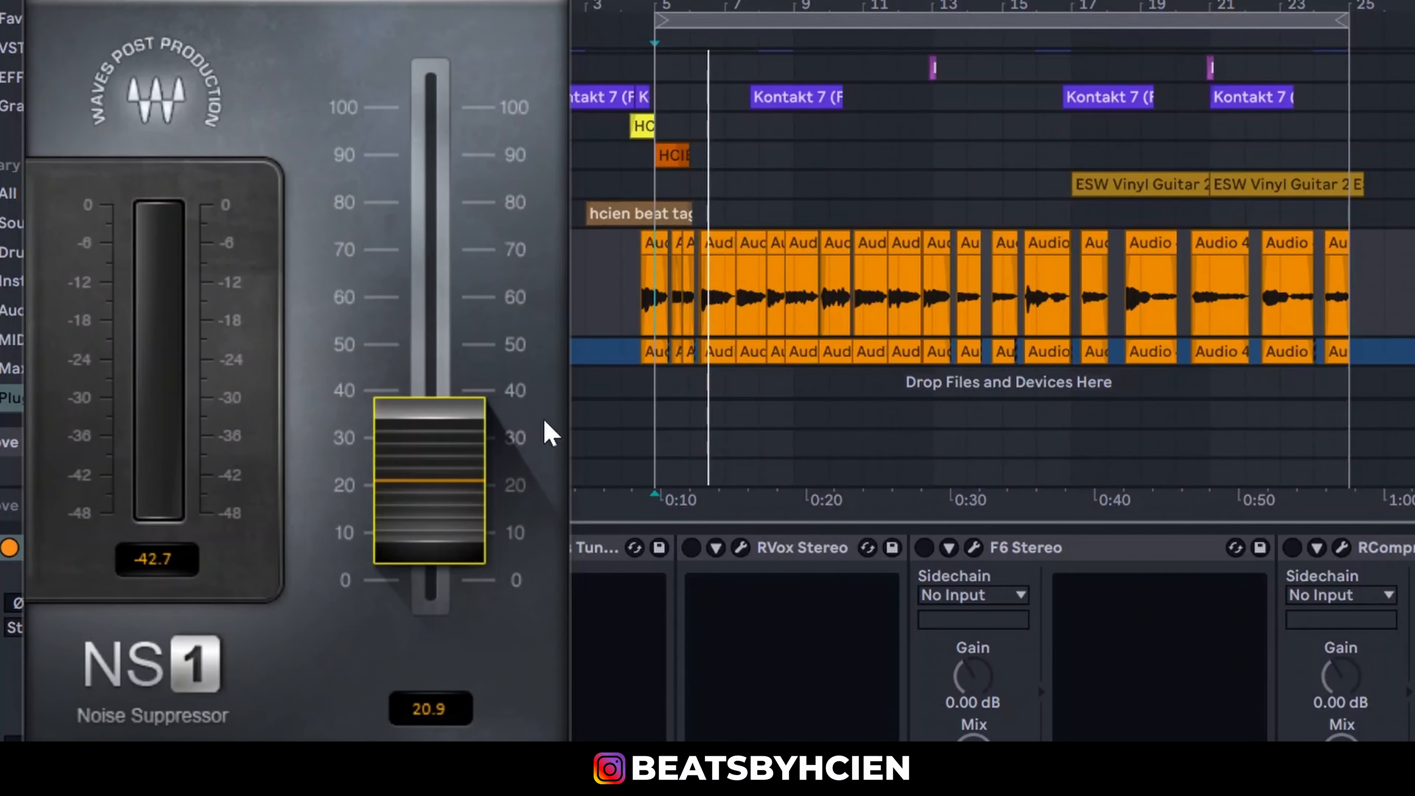
left_click_drag(437, 481, 442, 589)
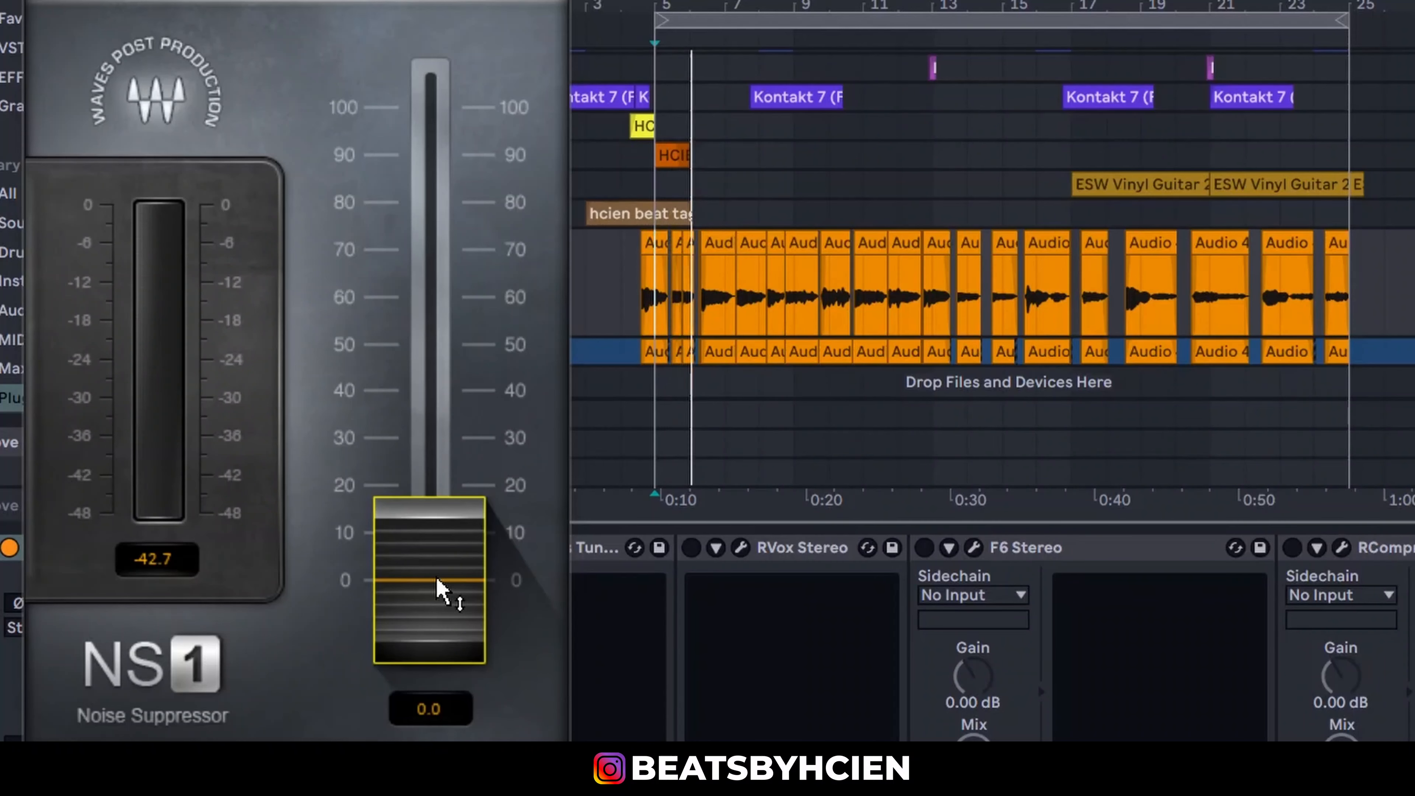
left_click_drag(437, 580, 436, 532)
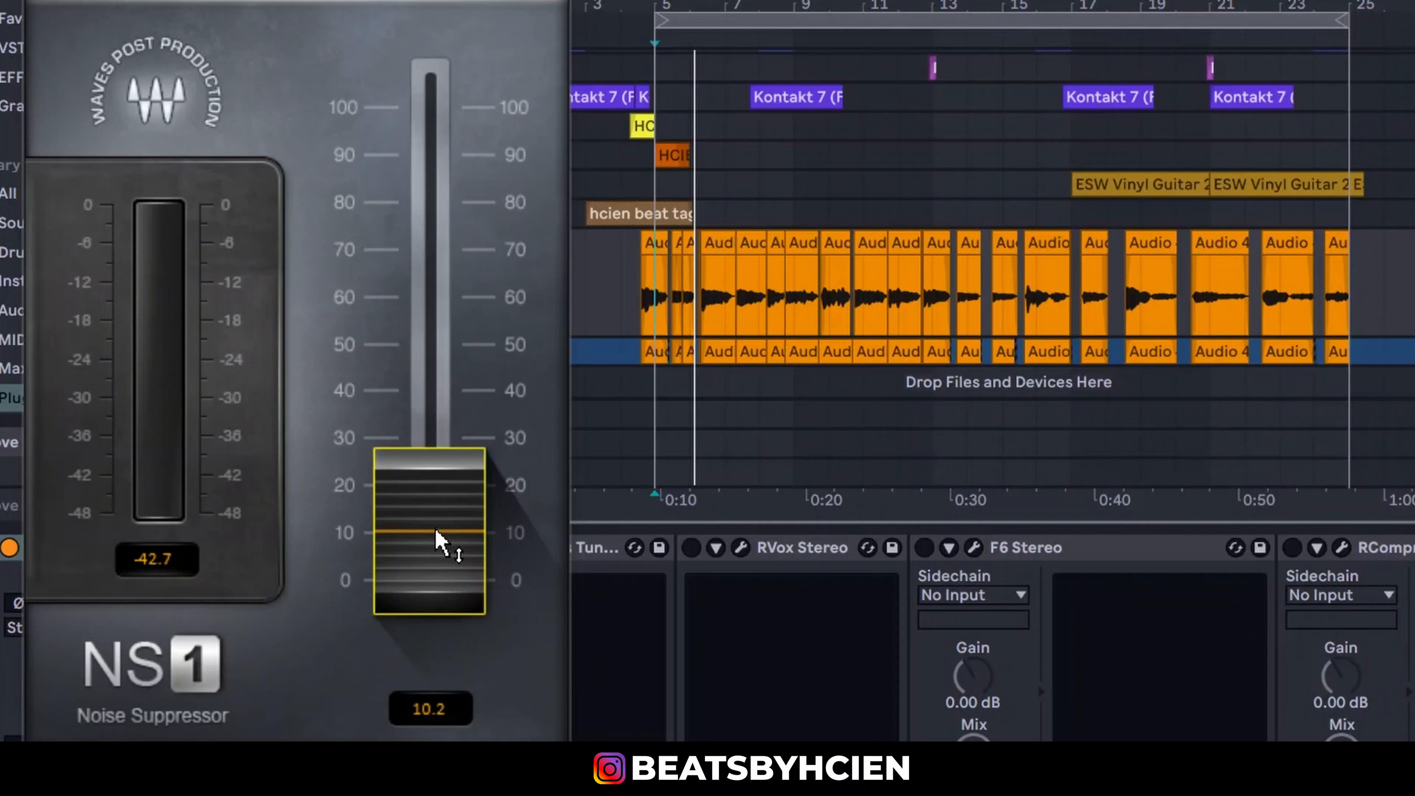
mouse_move(436, 532)
left_mouse_down()
mouse_move(436, 310)
mouse_move(437, 544)
left_mouse_up()
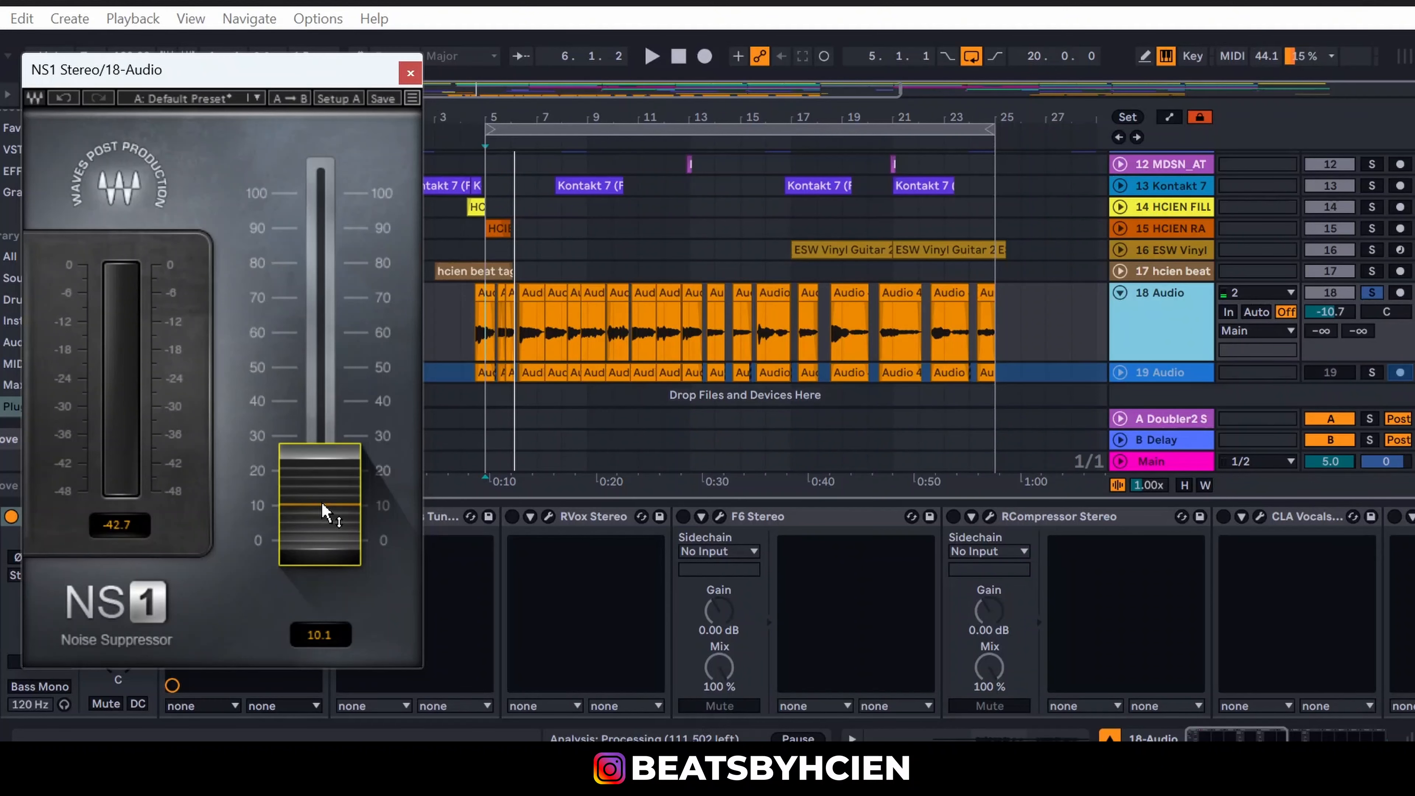
left_click(411, 72)
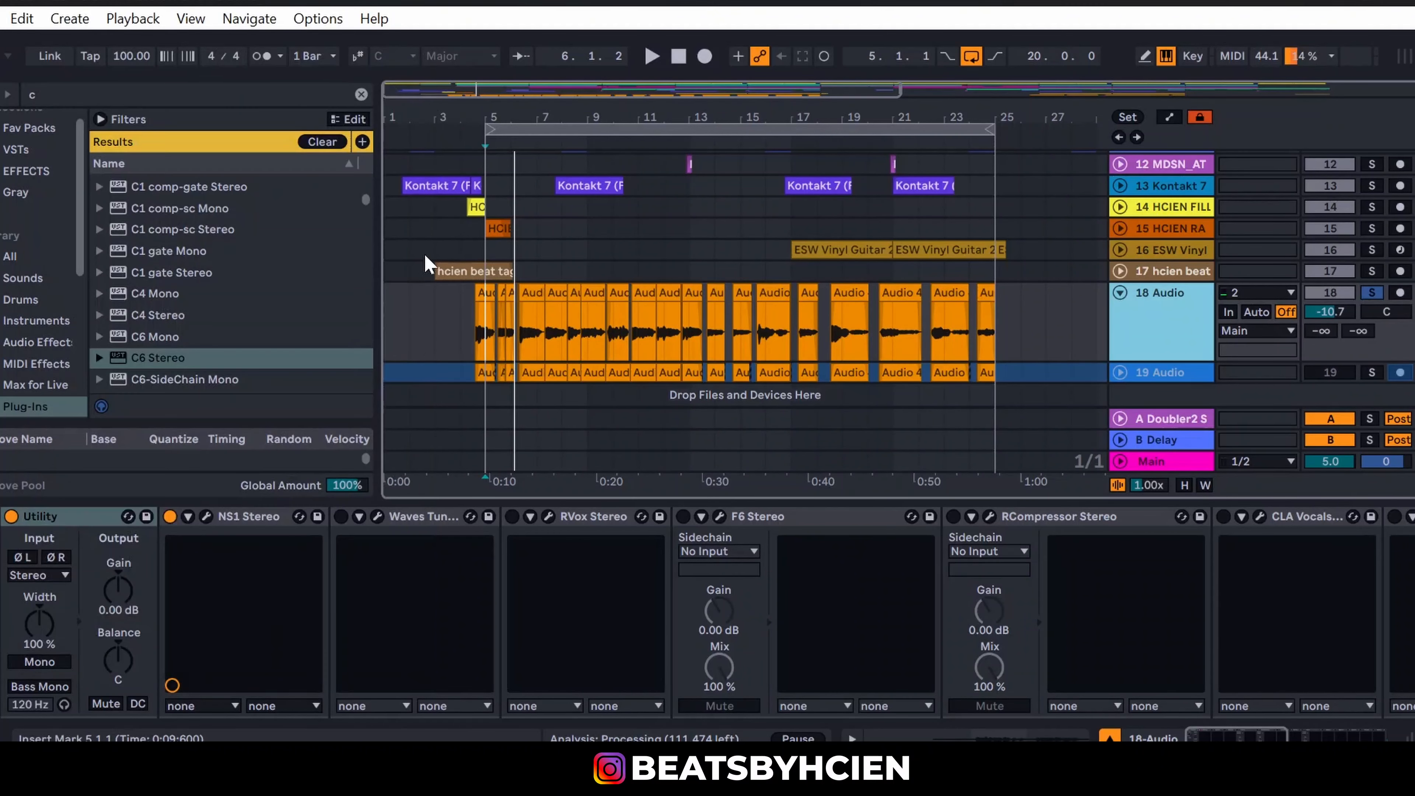
Step: Enable Waves Tune Real-Time on track 18 and set its speed to 1.6 ms and note transition to 2.4 ms
left_click(352, 527)
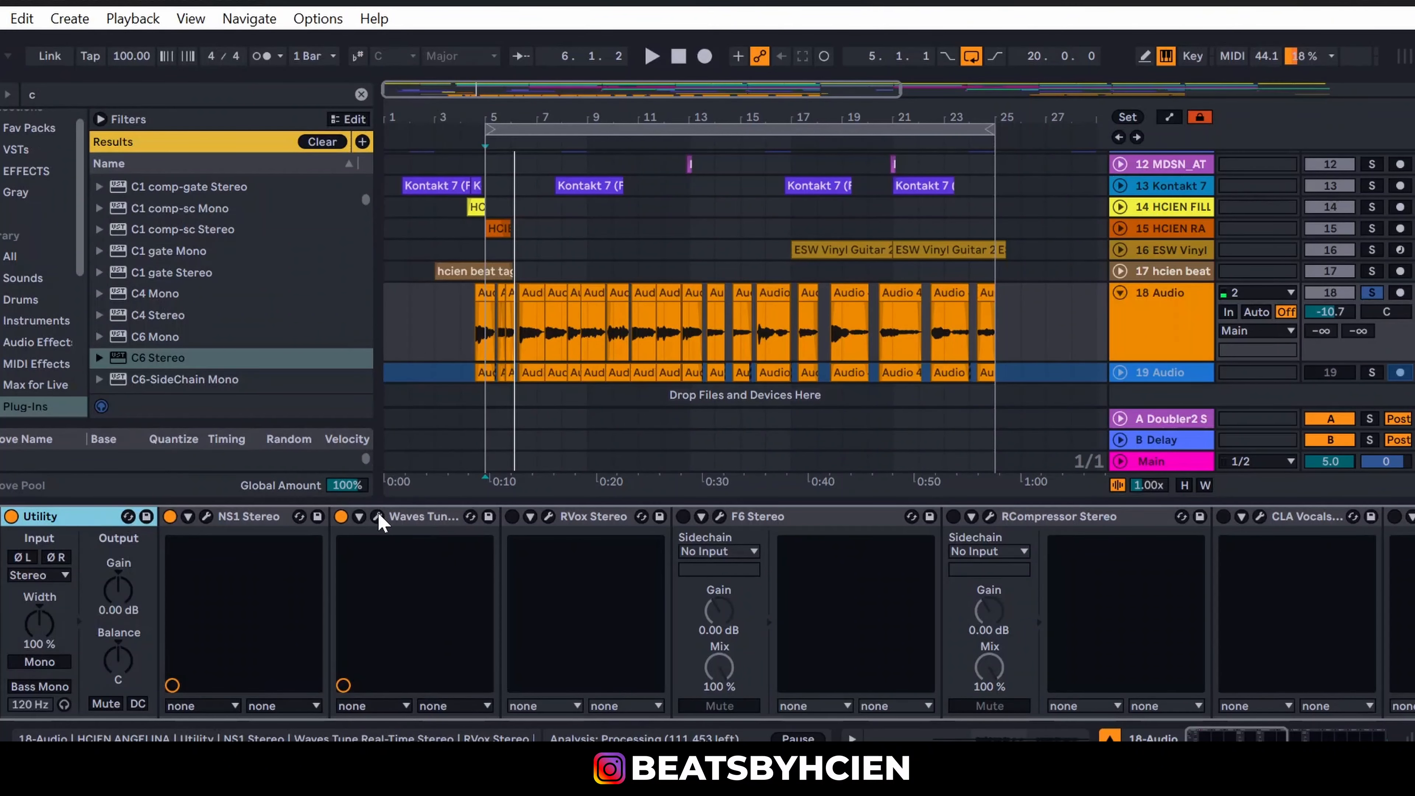
left_click(377, 517)
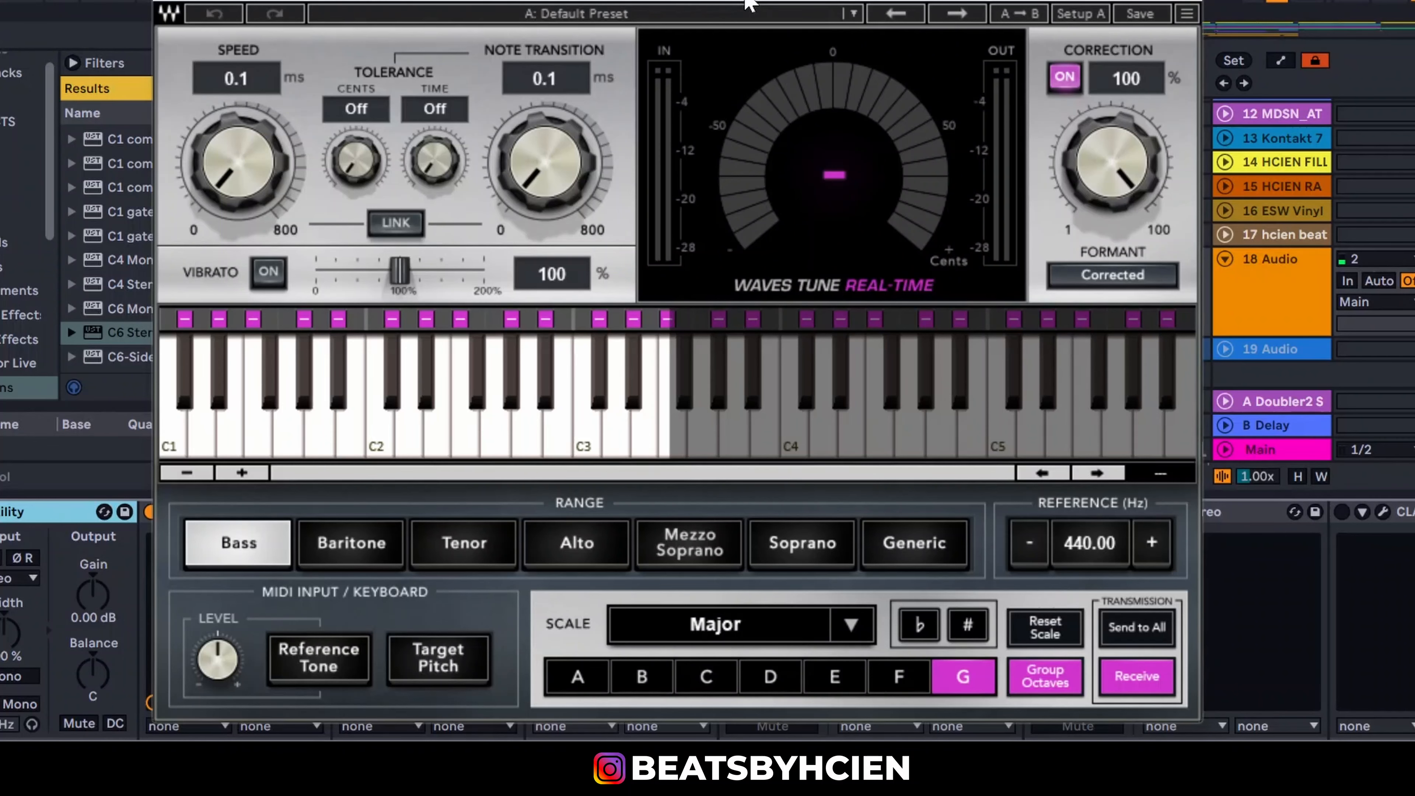
left_click_drag(719, 4, 758, 1)
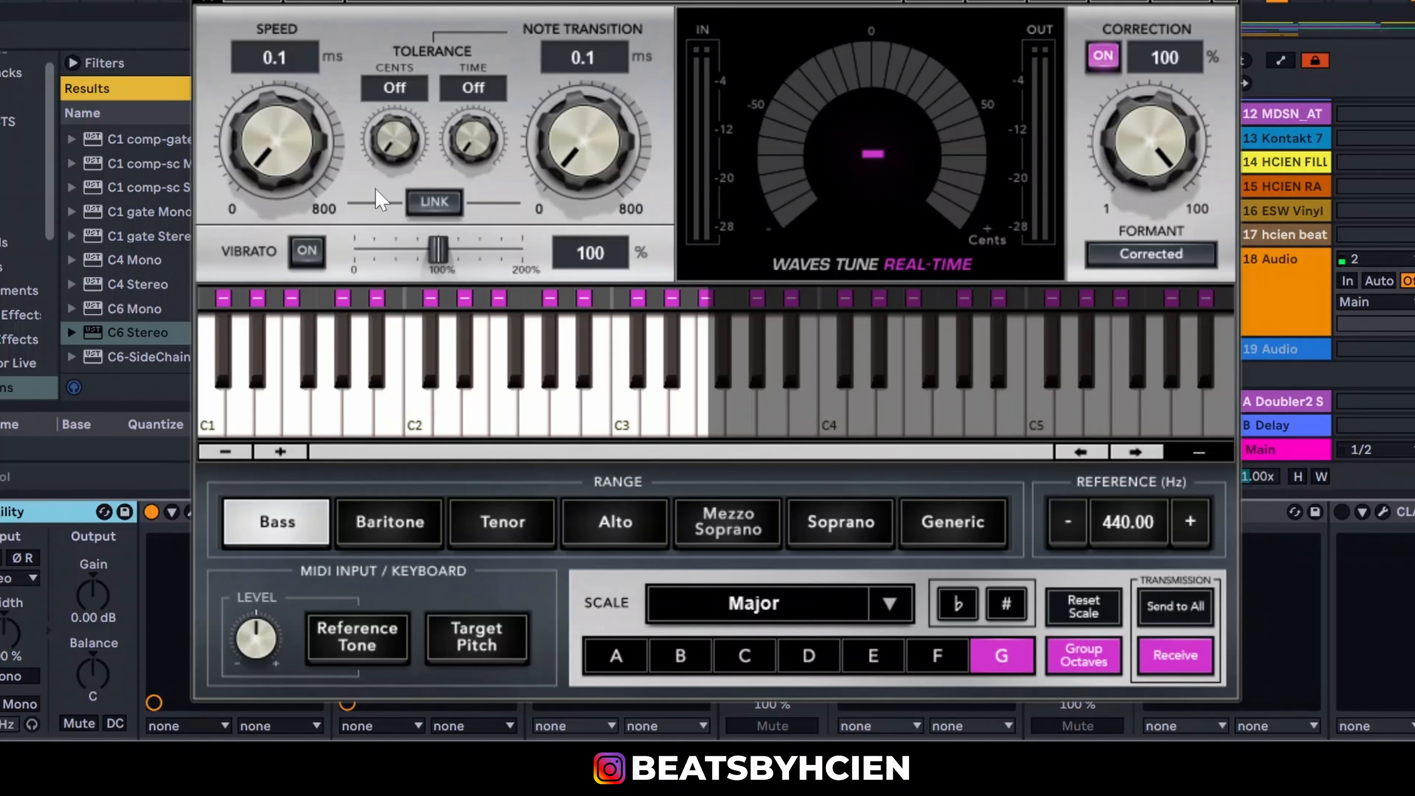
left_click_drag(584, 166, 584, 160)
left_click_drag(276, 143, 255, 179)
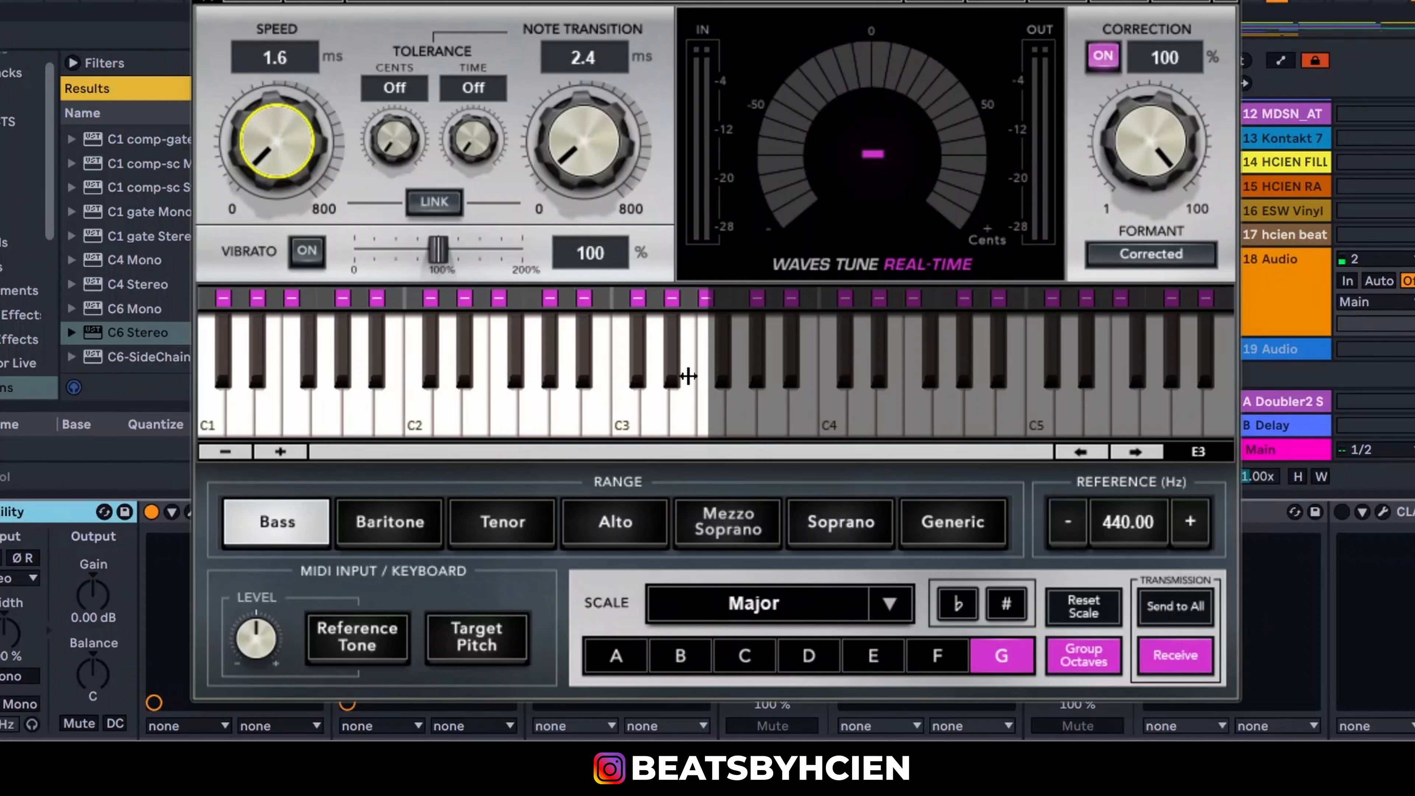
Step: Try the vocal ranges from Baritone through Generic in Waves Tune Real-Time and return the range to Bass
left_click(401, 523)
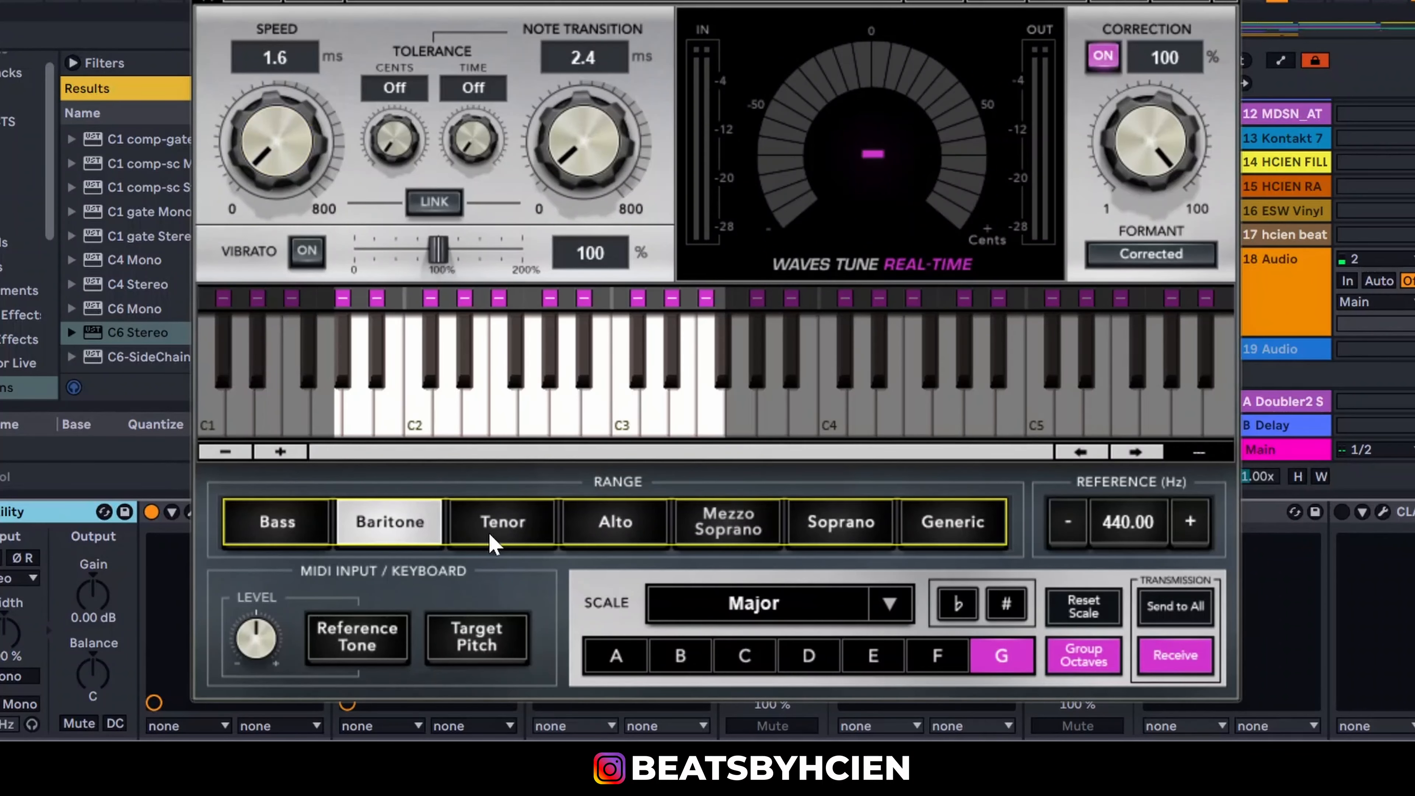
left_click(493, 523)
left_click(610, 523)
left_click(718, 530)
left_click(824, 530)
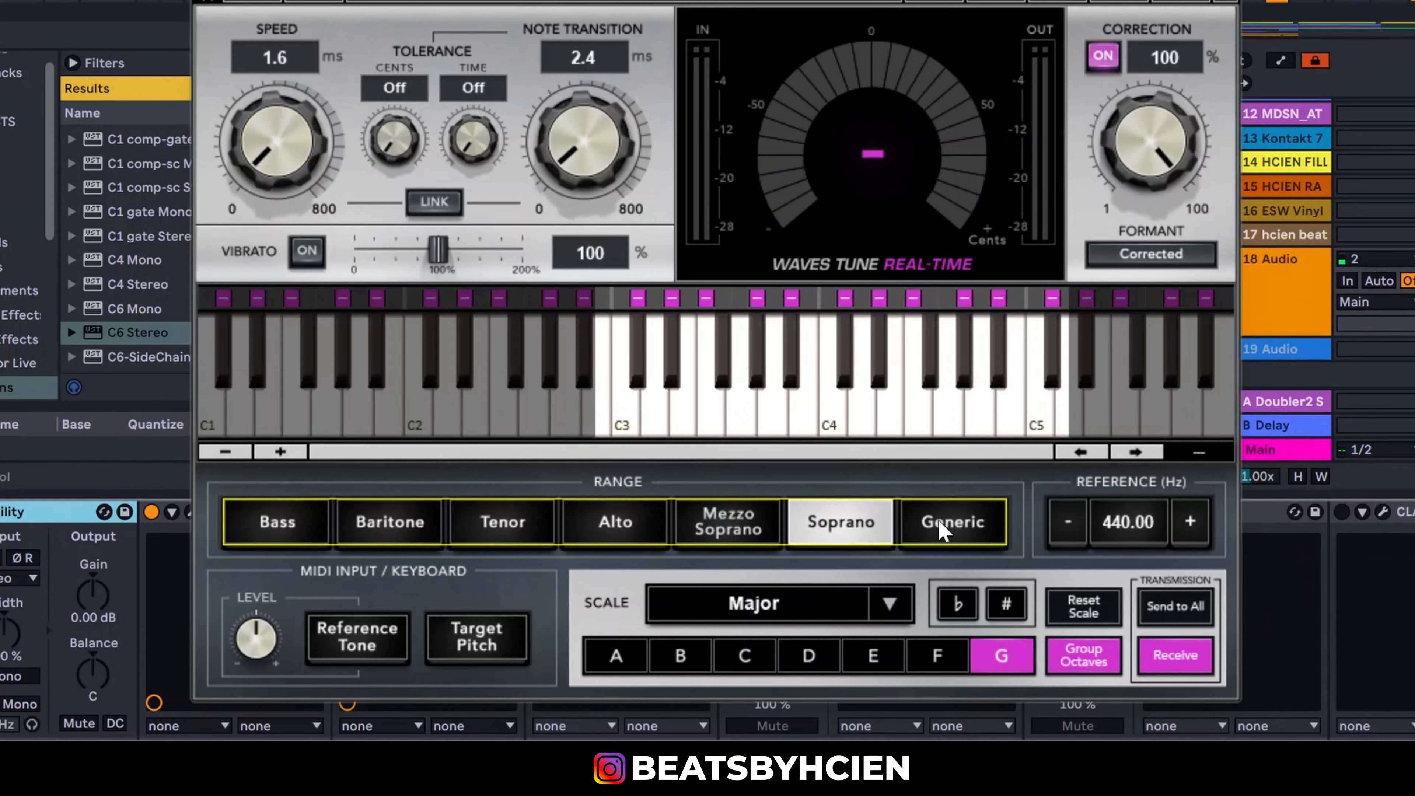
left_click(944, 530)
left_click(306, 541)
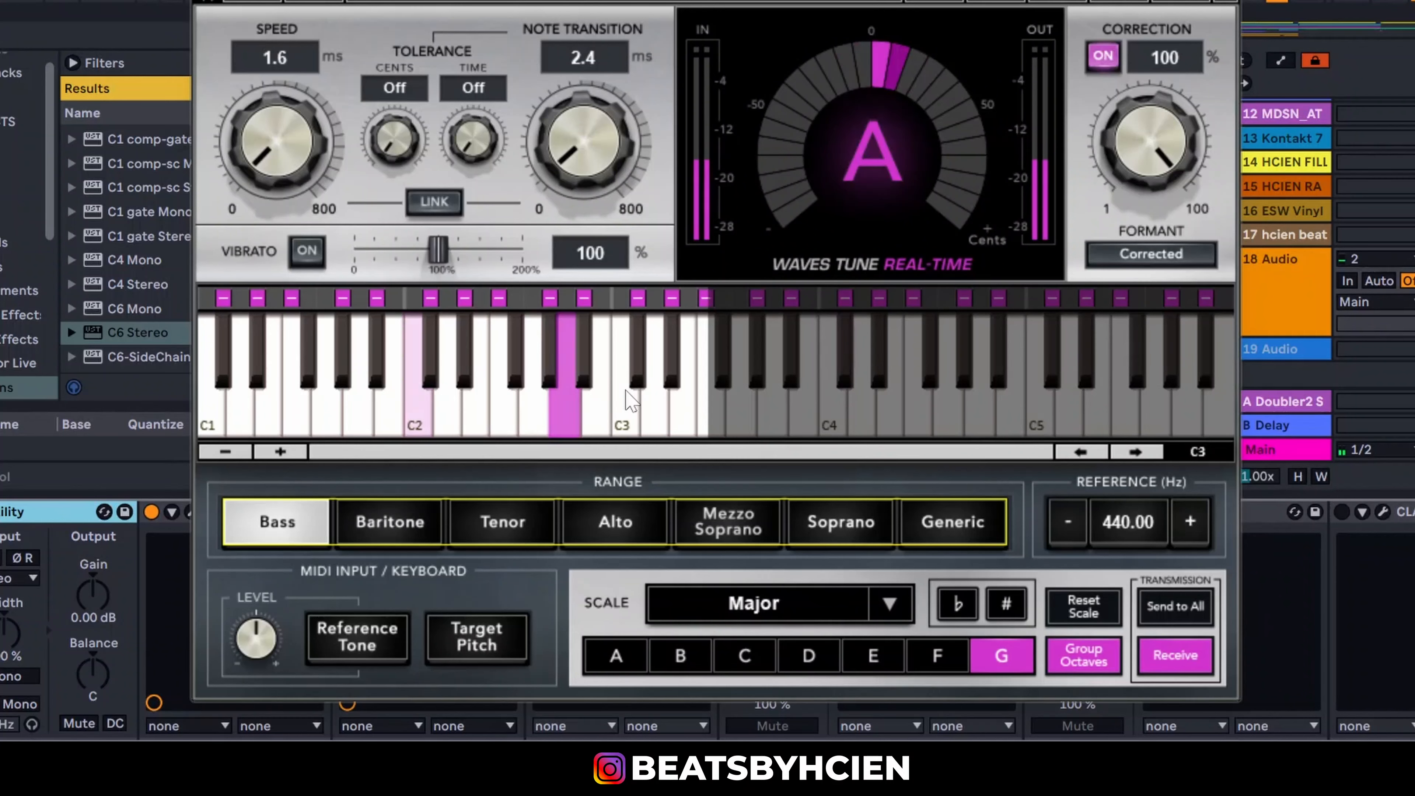
Step: Lower the note transition in Waves Tune Real-Time to 1.4 ms and close the plug-in window
left_click_drag(585, 168, 585, 182)
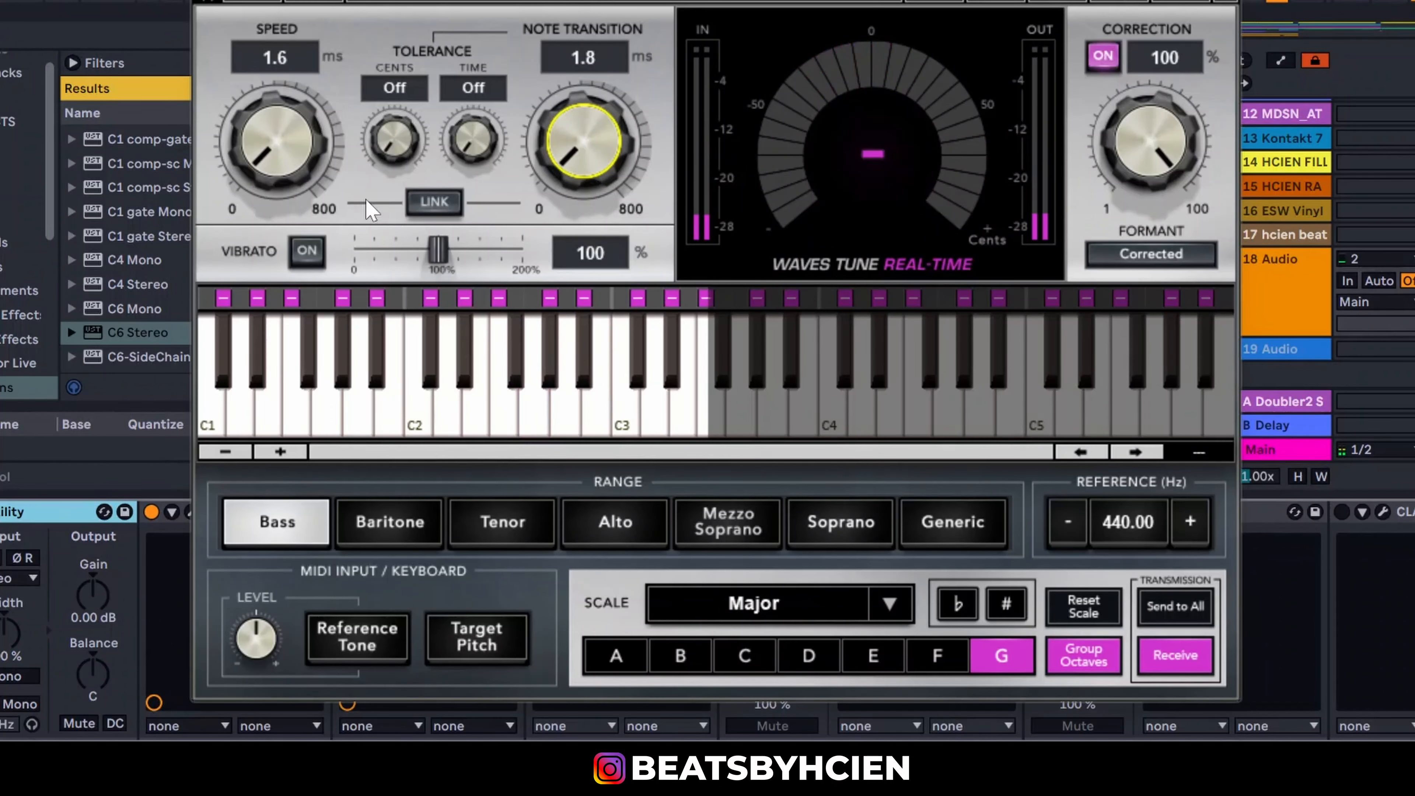
left_click_drag(582, 150, 591, 169)
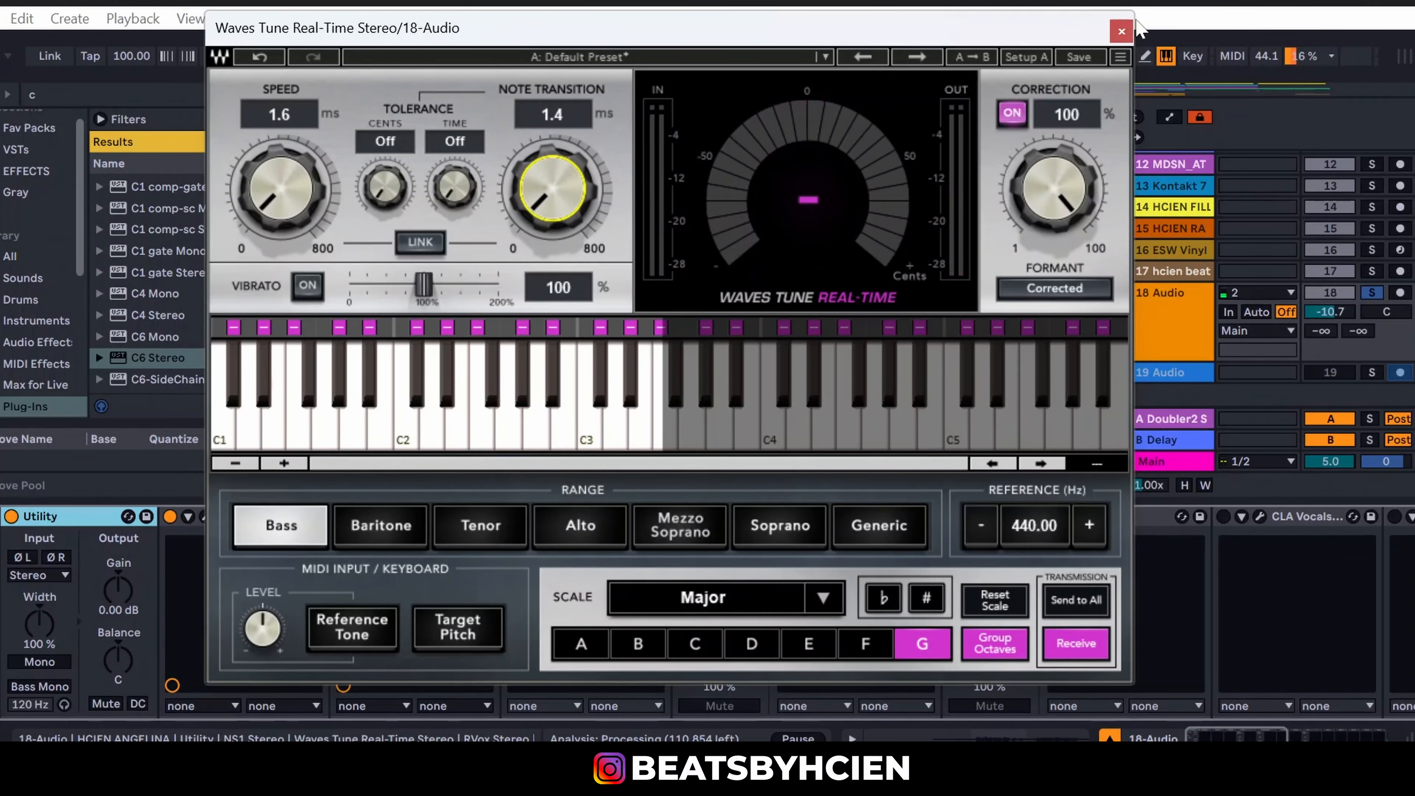
left_click(1121, 31)
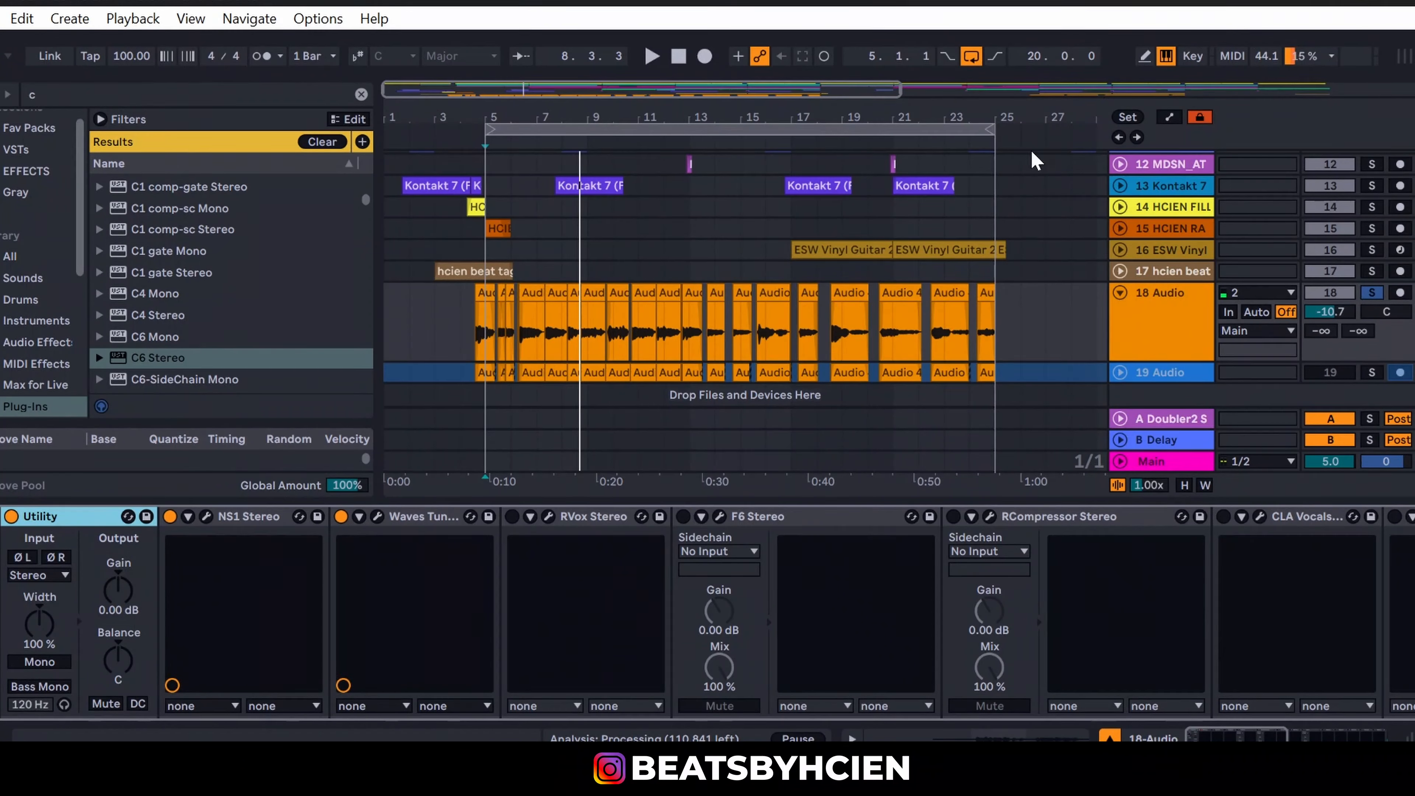
Step: Enable RVox Stereo on track 18, lowering its gate to -Inf and setting its compression to -11.1
left_click(512, 517)
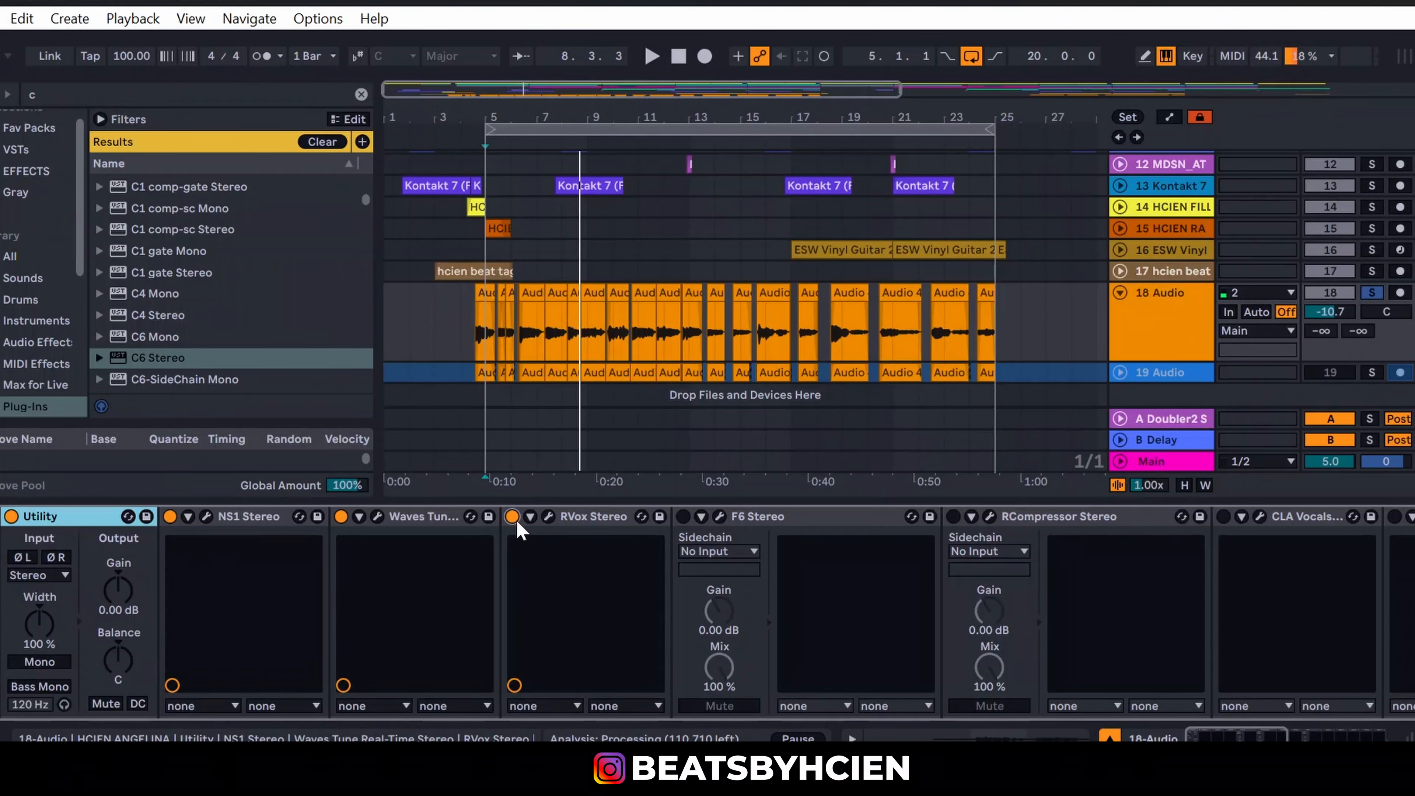
left_click(548, 516)
left_click_drag(328, 328, 328, 328)
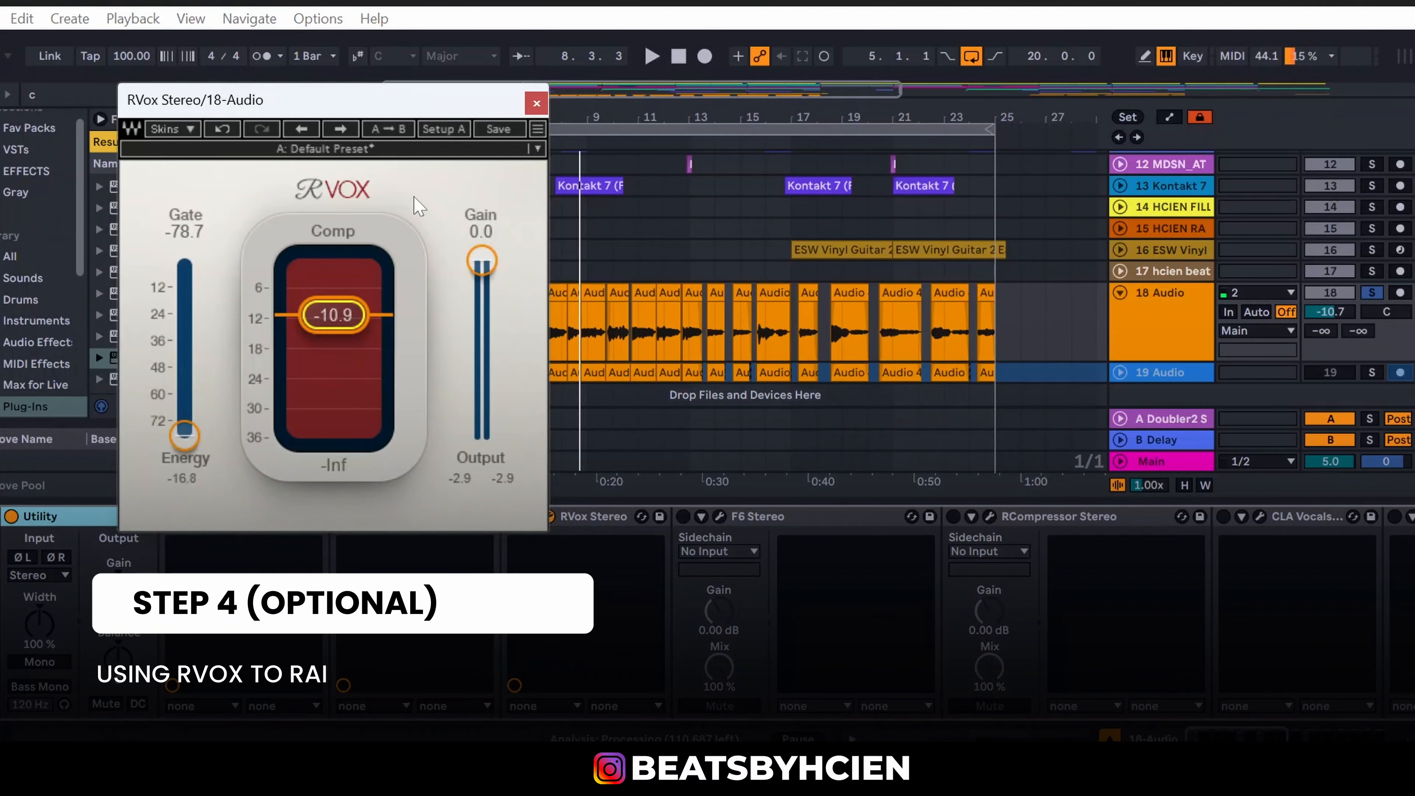
left_click_drag(396, 113, 567, 92)
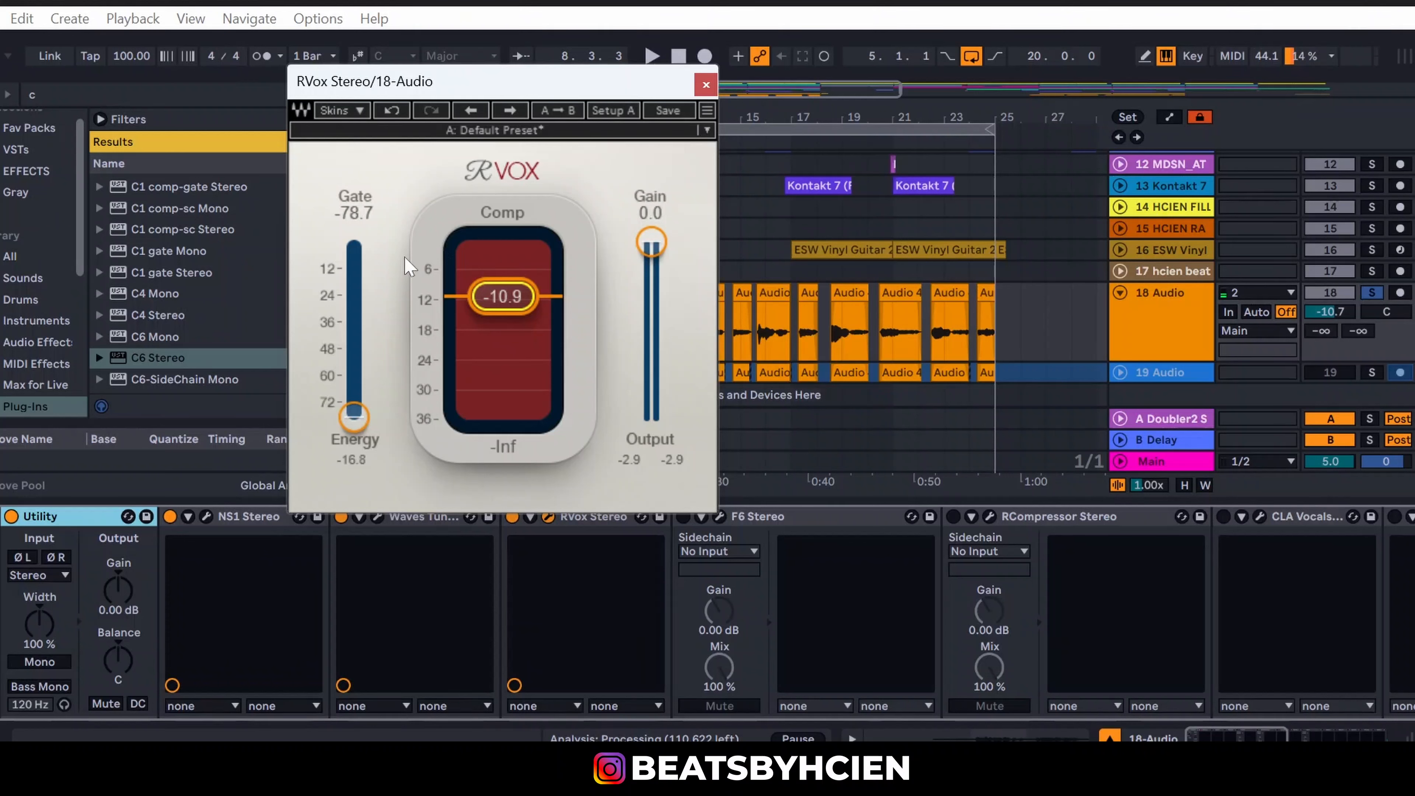
left_click_drag(354, 416, 353, 420)
left_click_drag(503, 305, 503, 305)
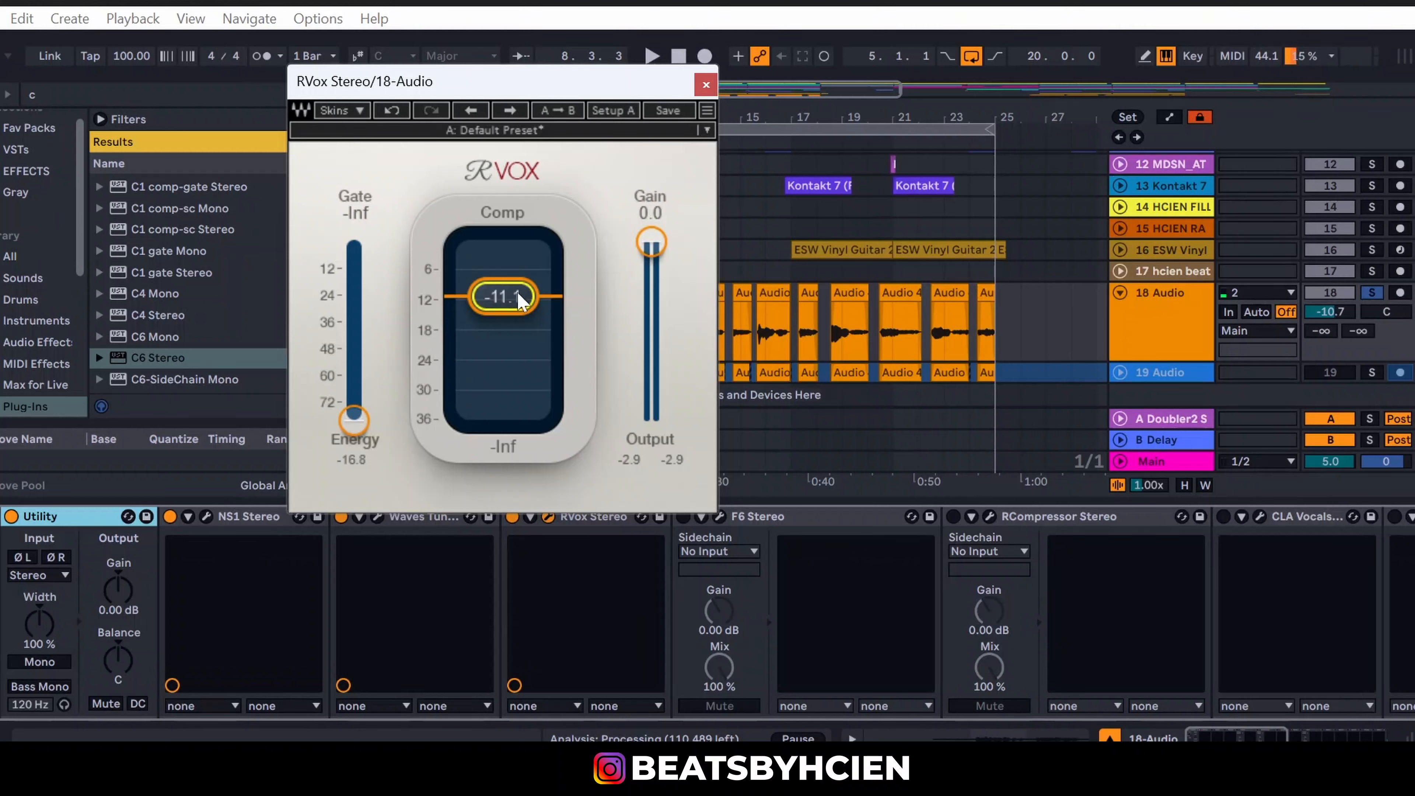
Step: Play the vocal from bar 5 with RVox on, bypassed and on again to compare, and close its window
key("space")
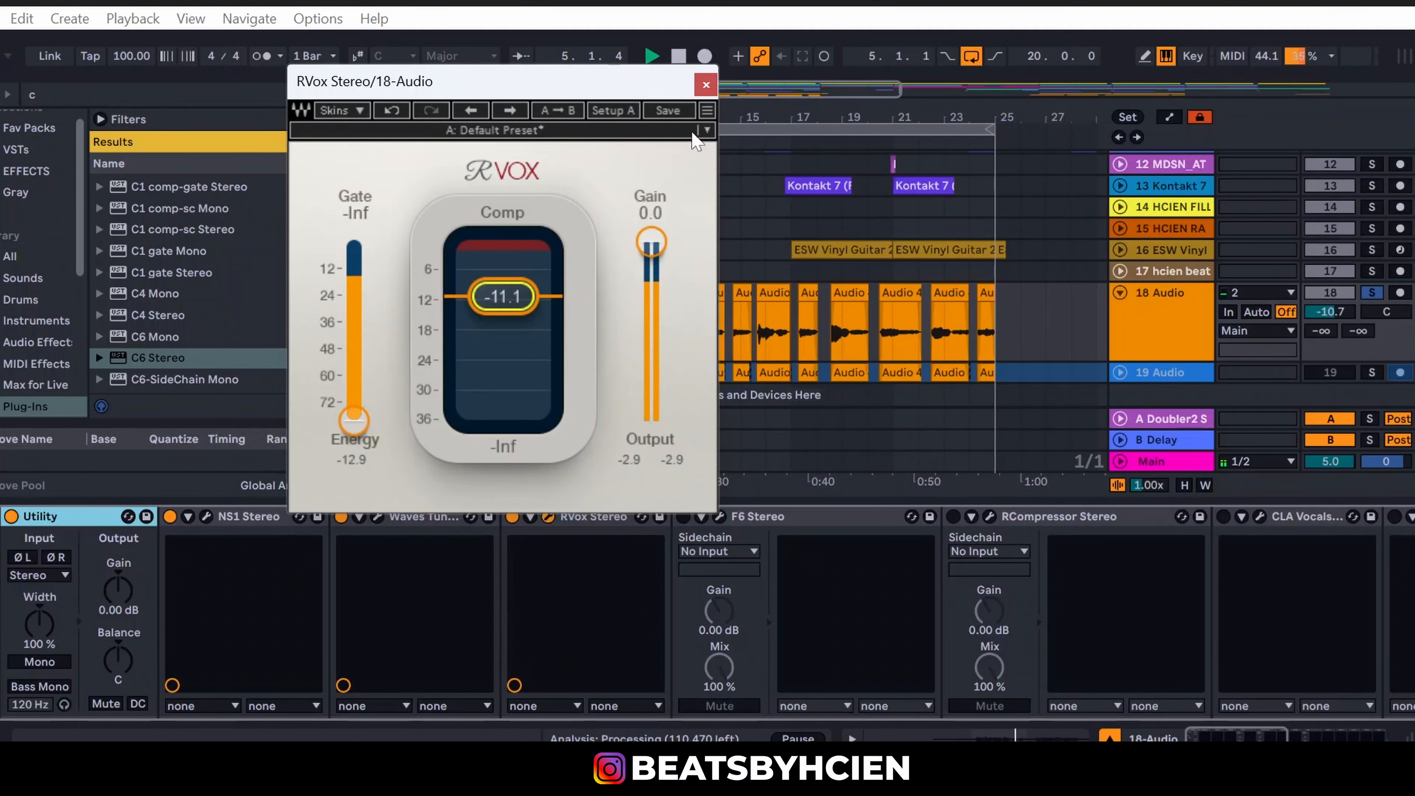
left_click_drag(668, 114, 462, 111)
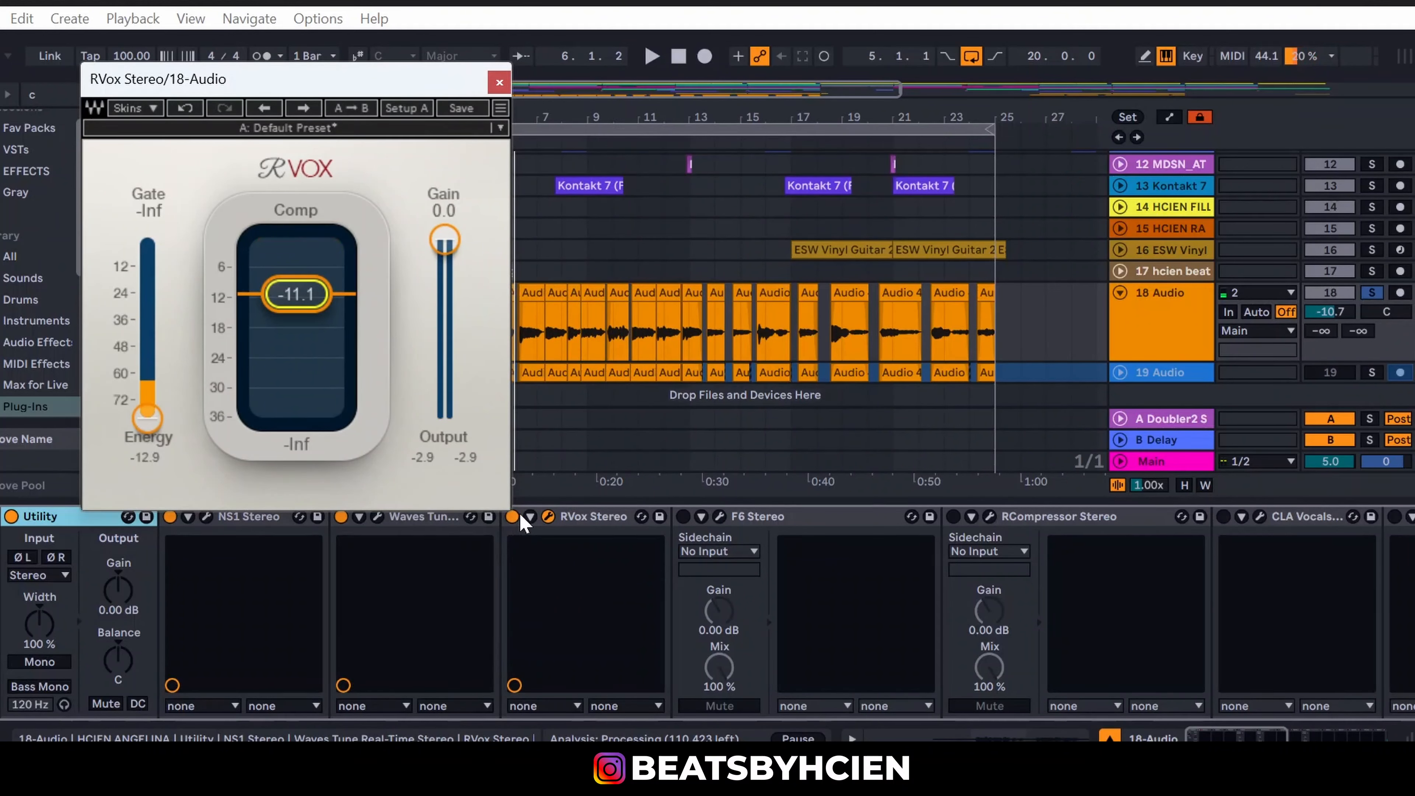
left_click_drag(409, 92, 365, 83)
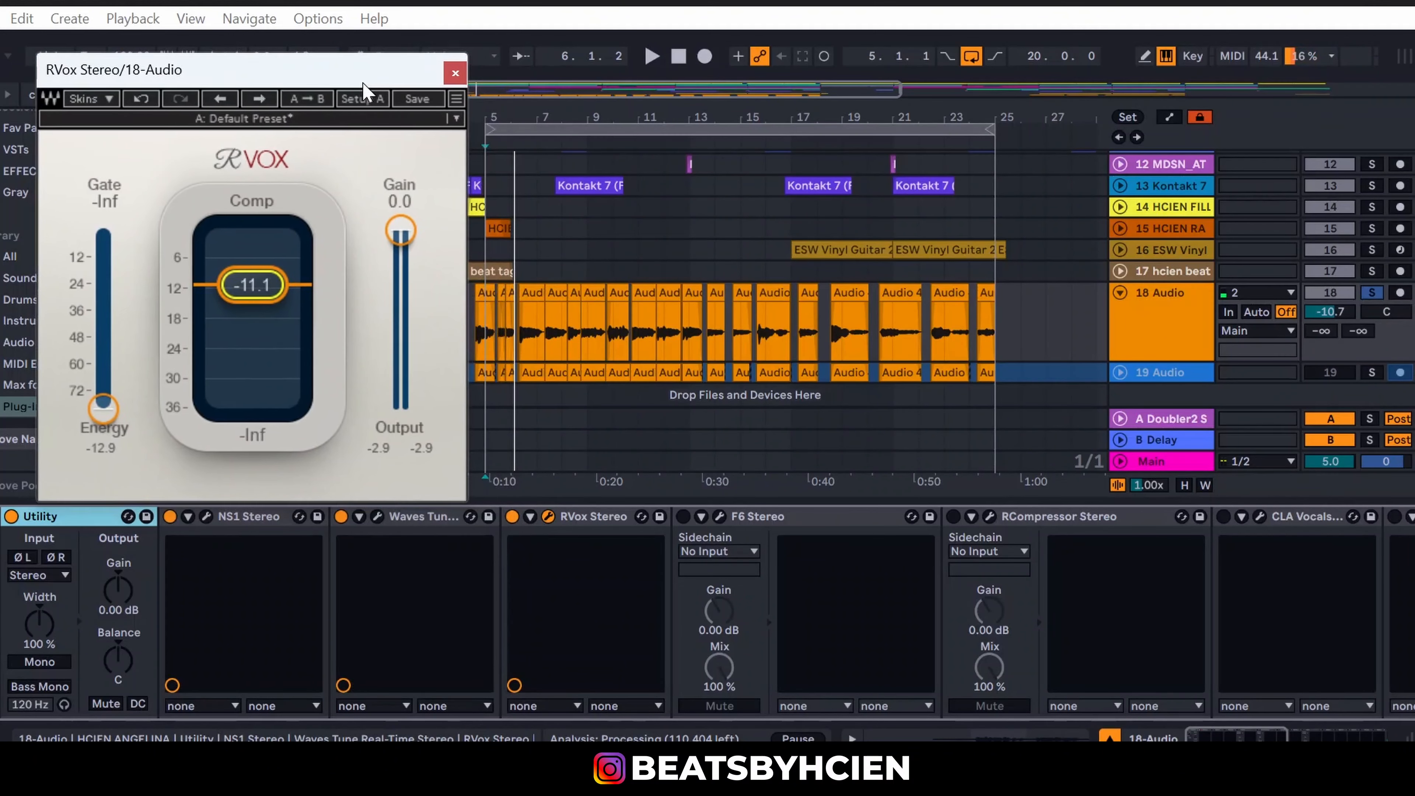
left_click(512, 517)
key("space")
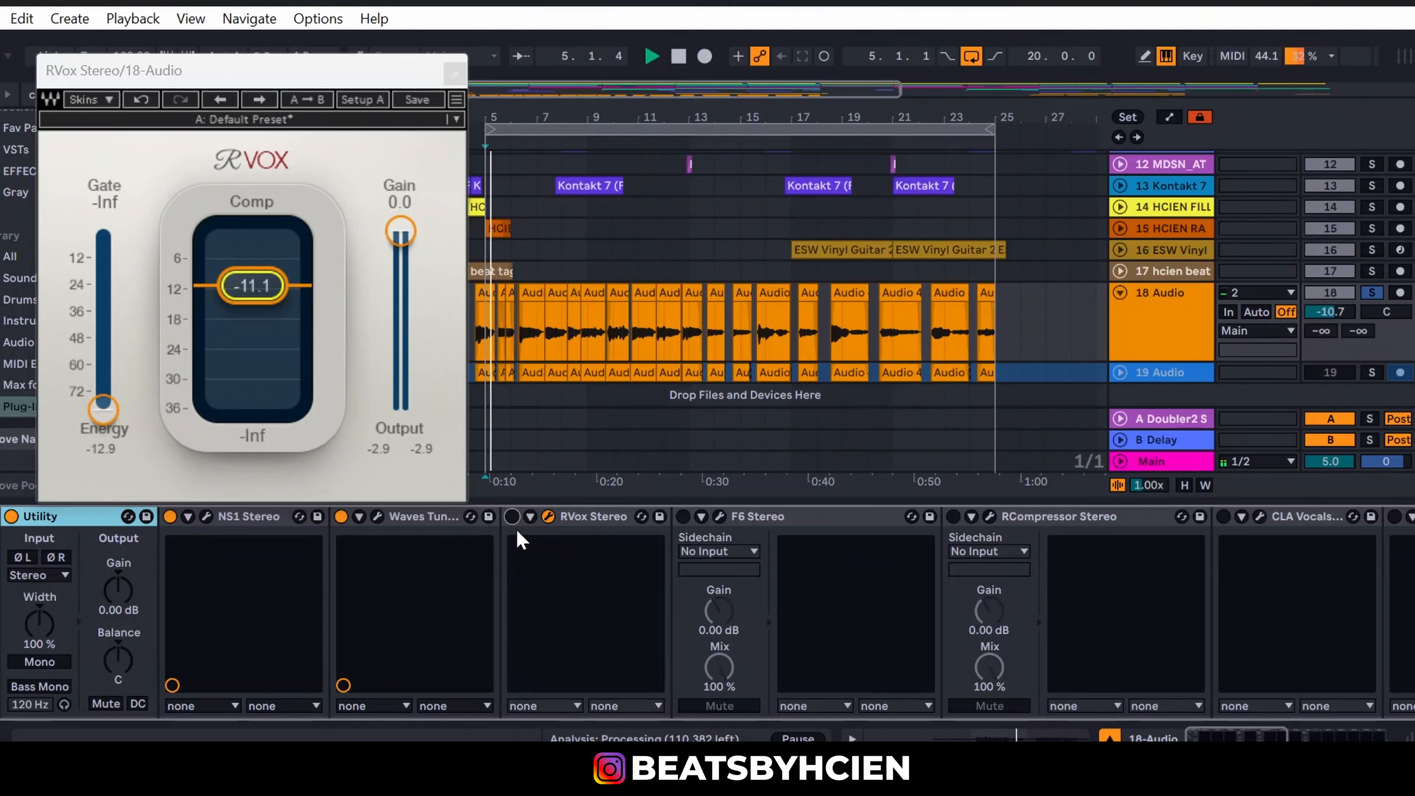
left_click(512, 516)
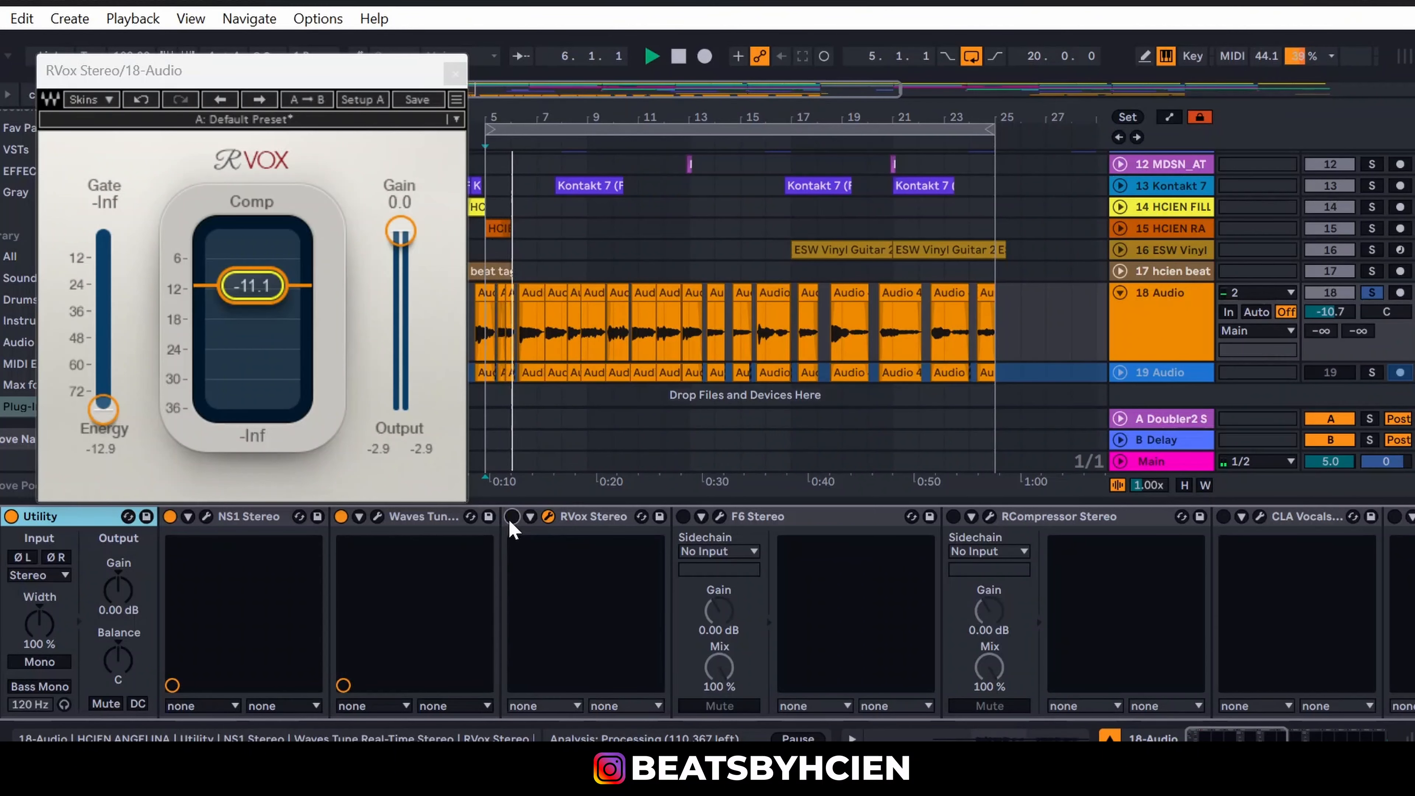
key("space")
key("space")
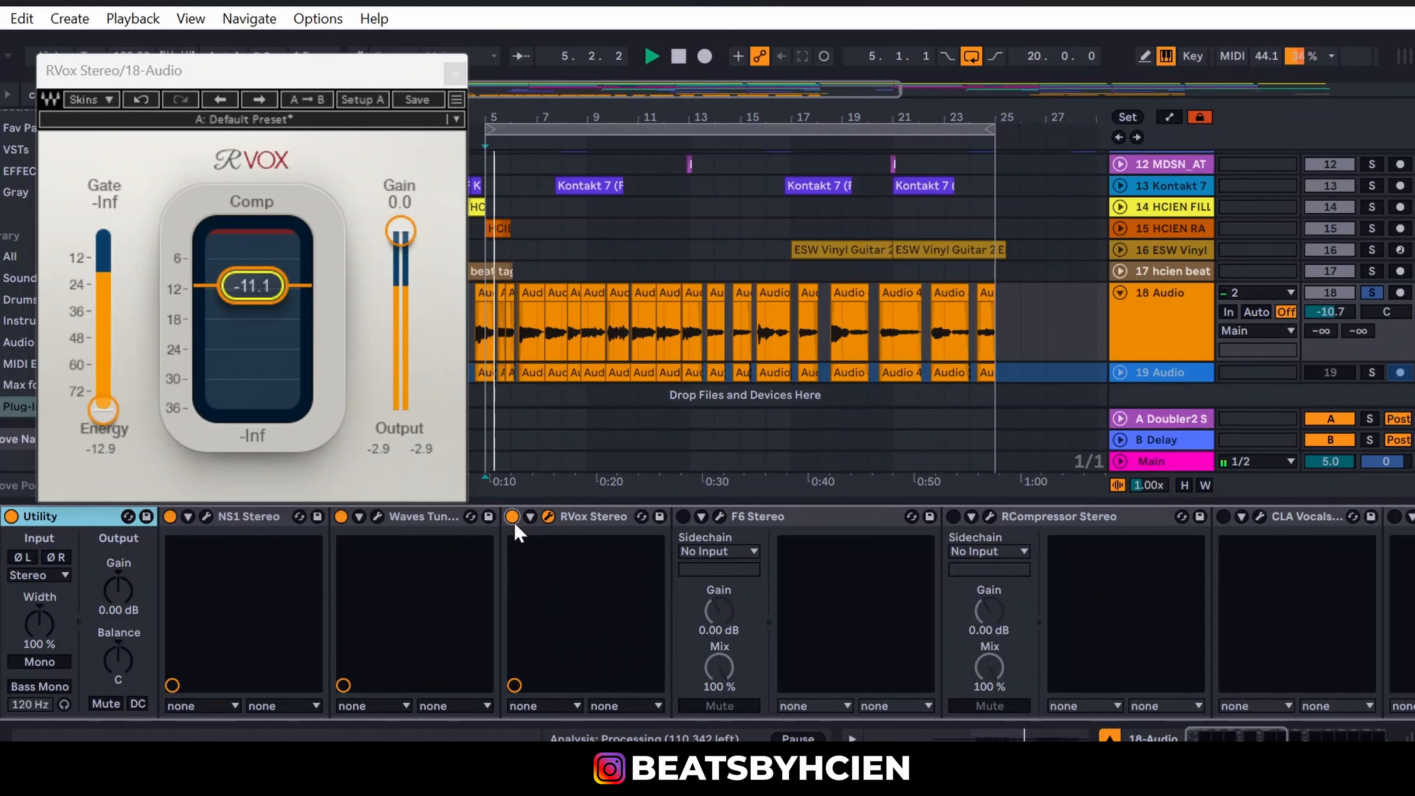
key("space")
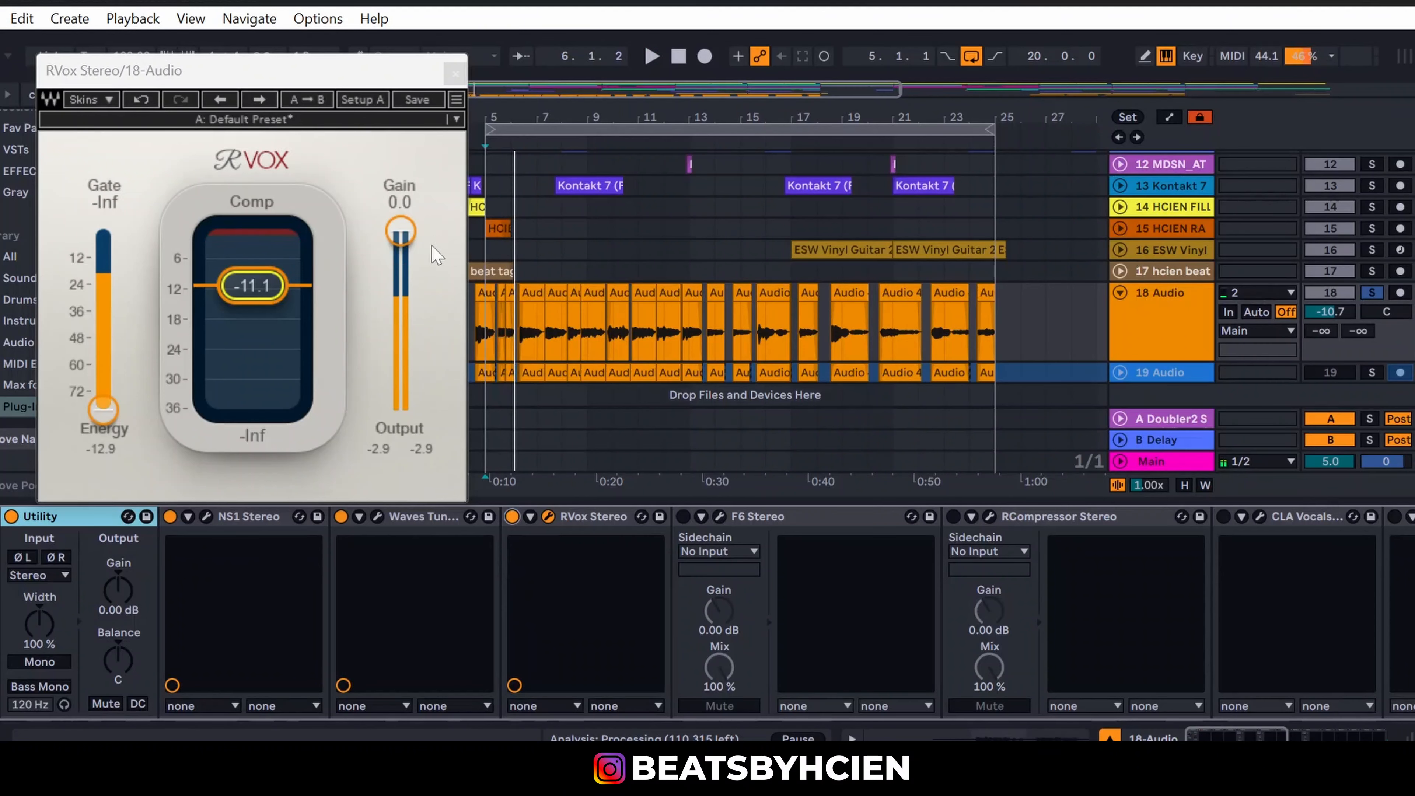
left_click(455, 74)
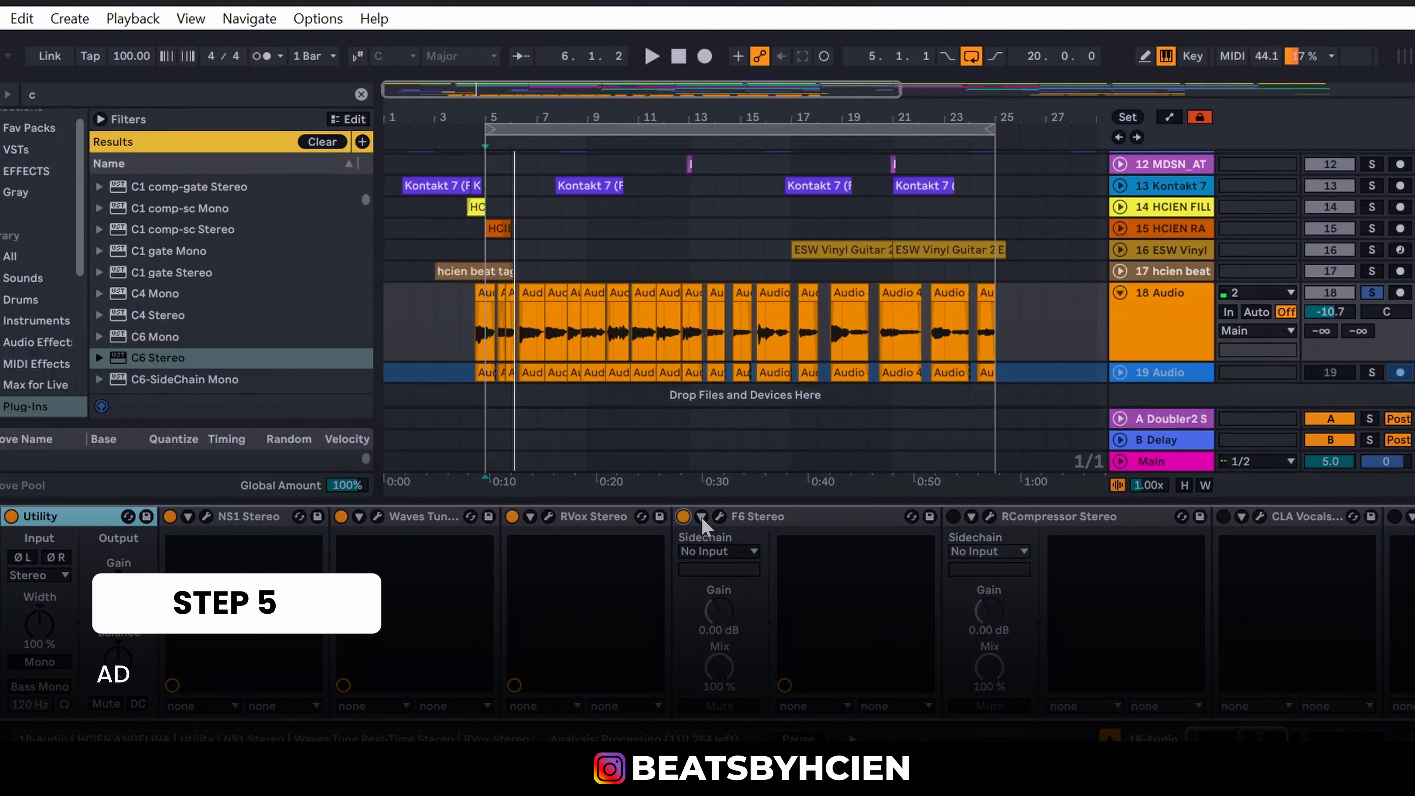
Step: Enable F6 Stereo on track 18 and set its low-cut filter frequency to 184 Hz
left_click(719, 517)
left_click_drag(607, 30, 818, 27)
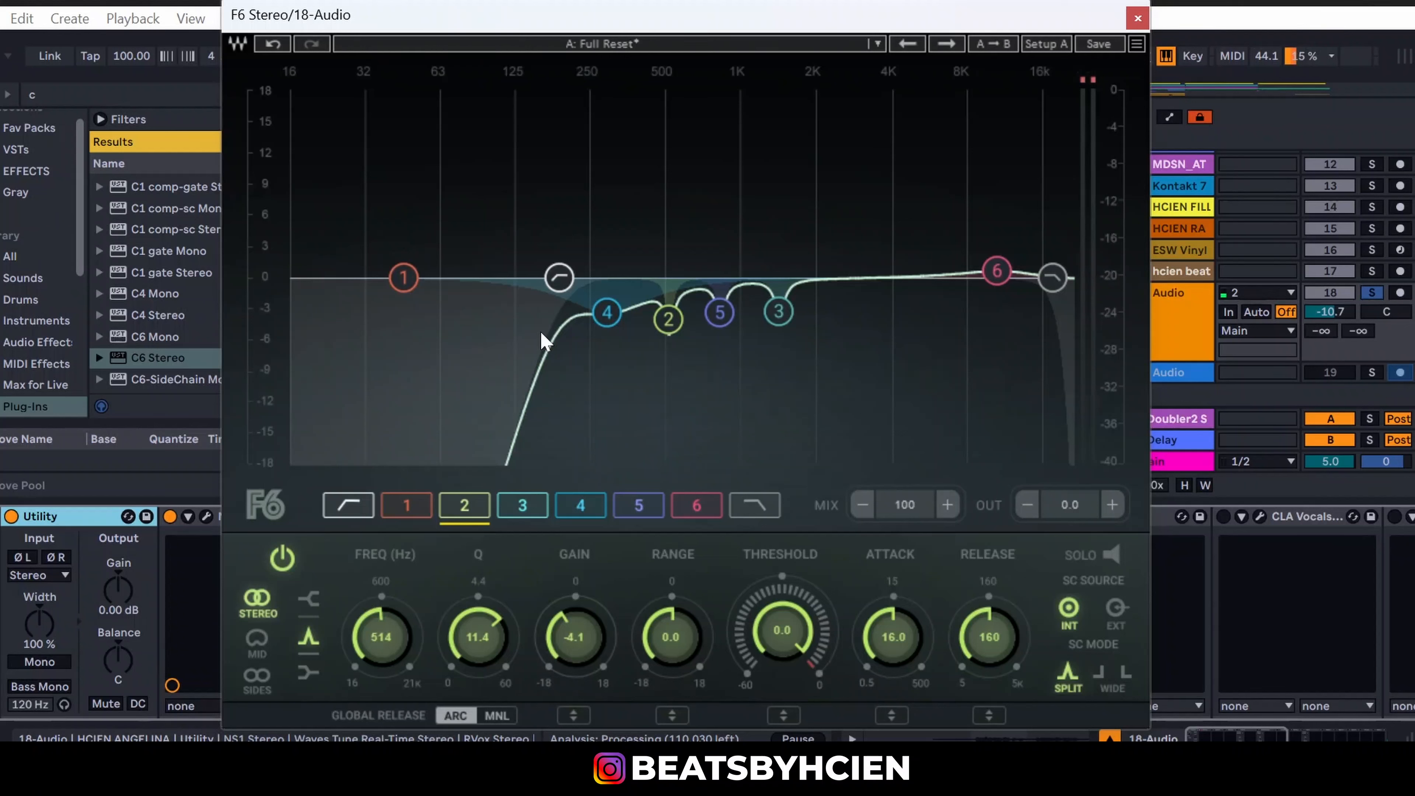
left_click(560, 277)
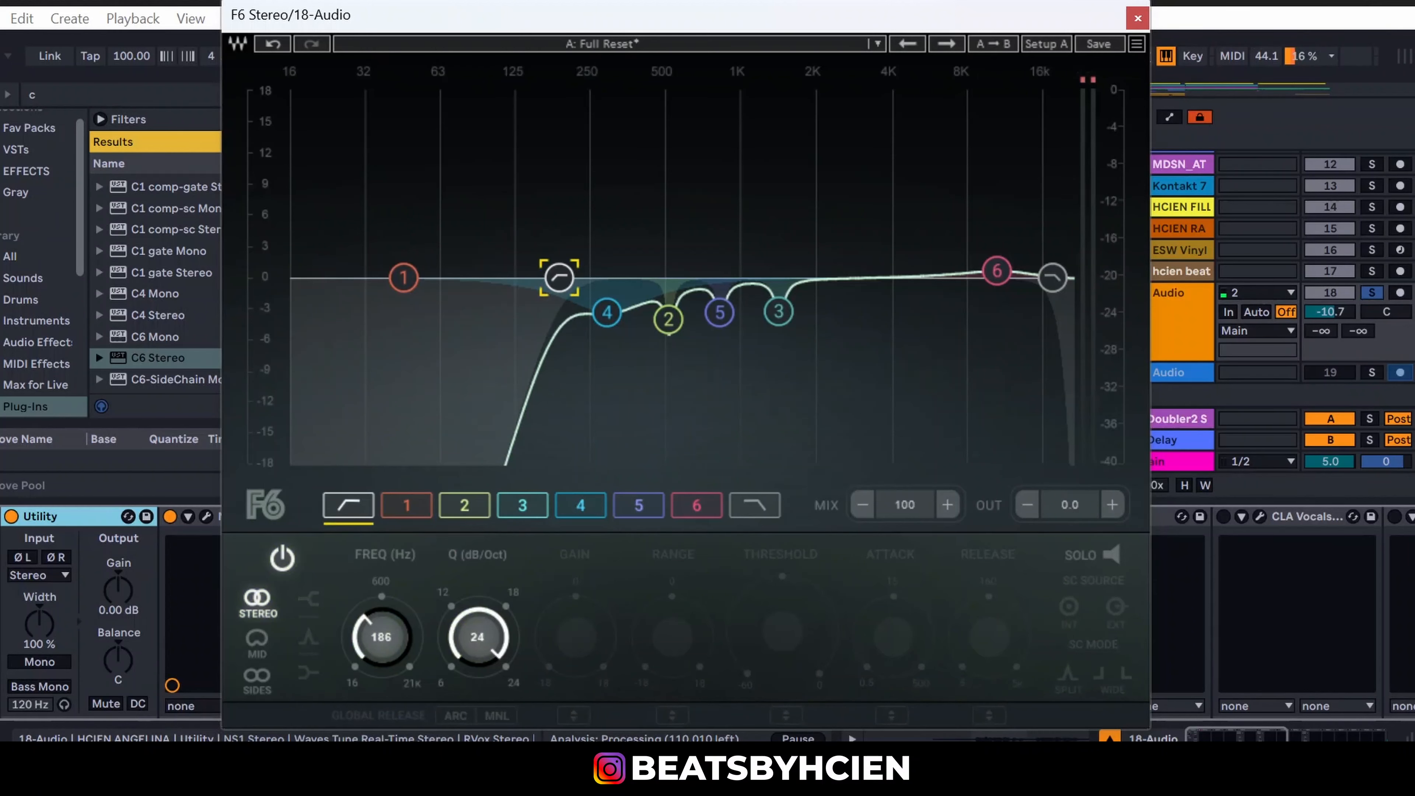
left_click_drag(559, 277, 557, 278)
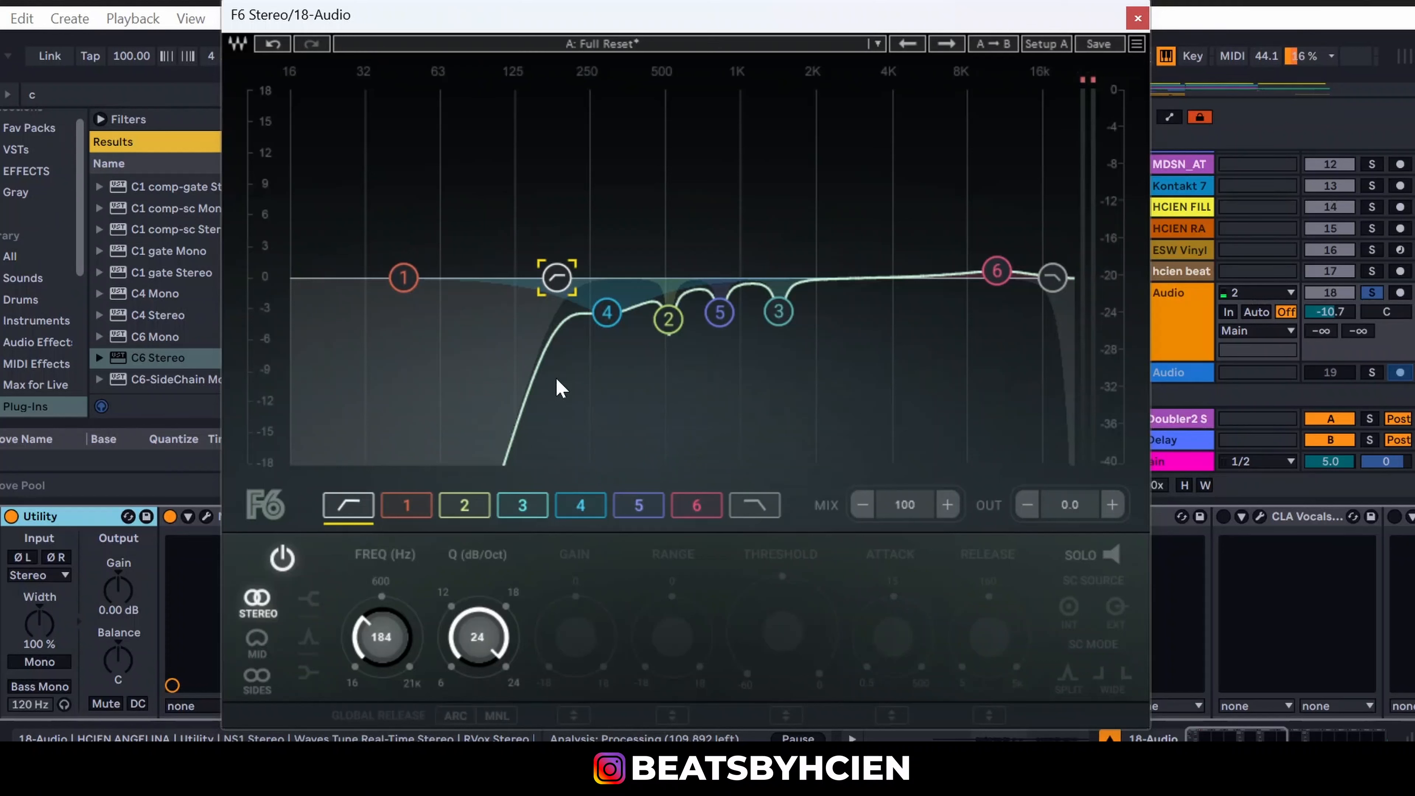
Step: Raise F6 band 4's gain to about -2 dB and review the cut settings of bands 2 and 5
left_click(608, 313)
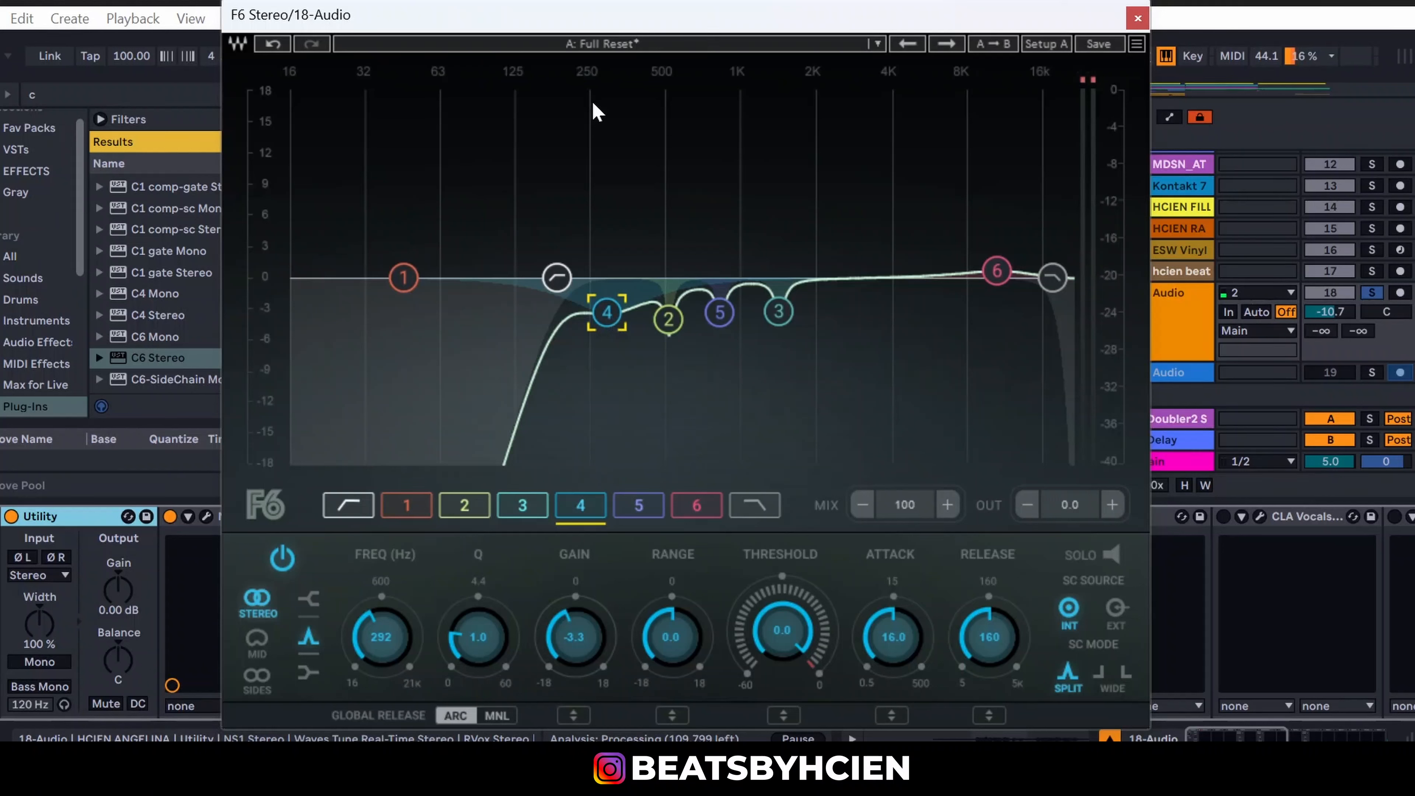
mouse_move(608, 311)
left_mouse_down()
mouse_move(609, 119)
mouse_move(605, 298)
left_mouse_up()
left_click(669, 320)
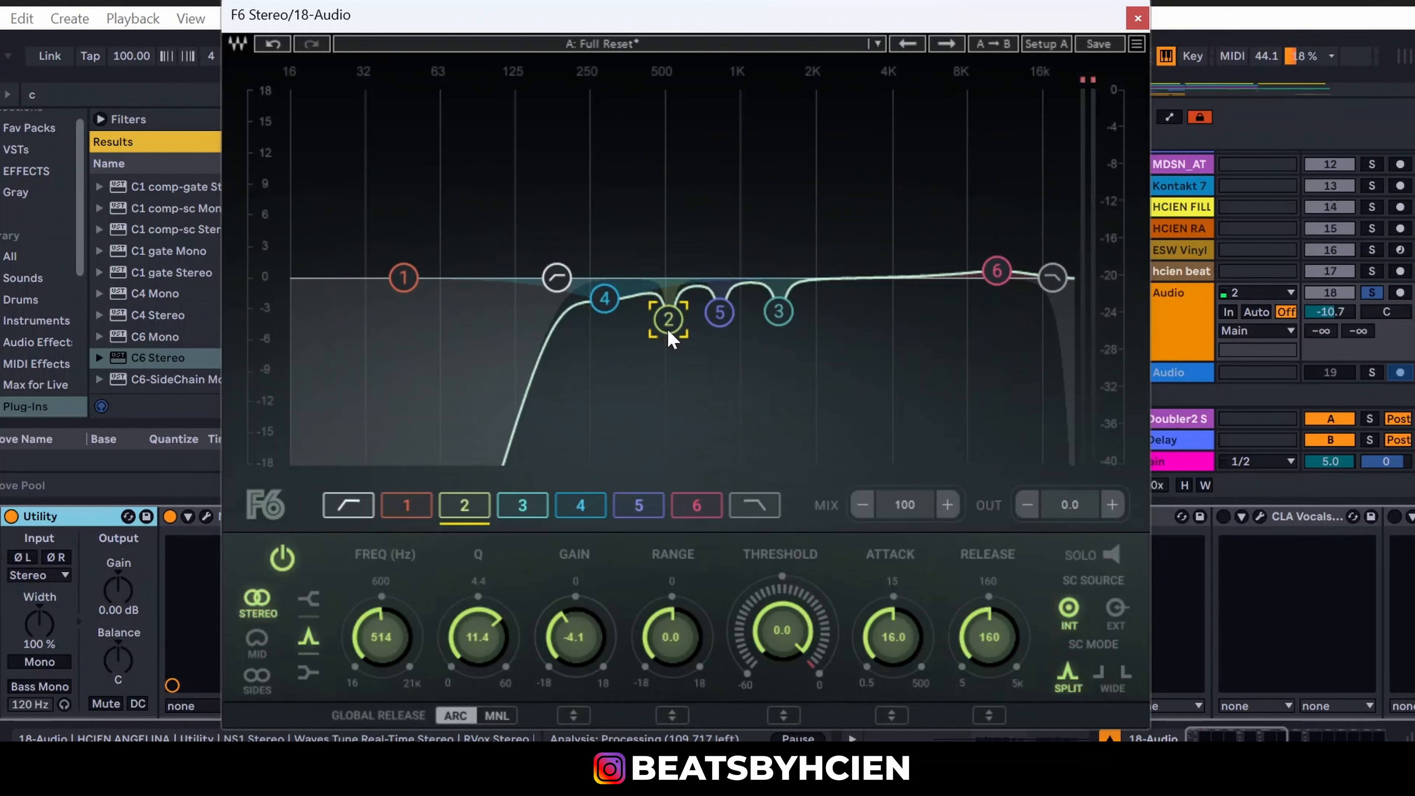
left_click(719, 313)
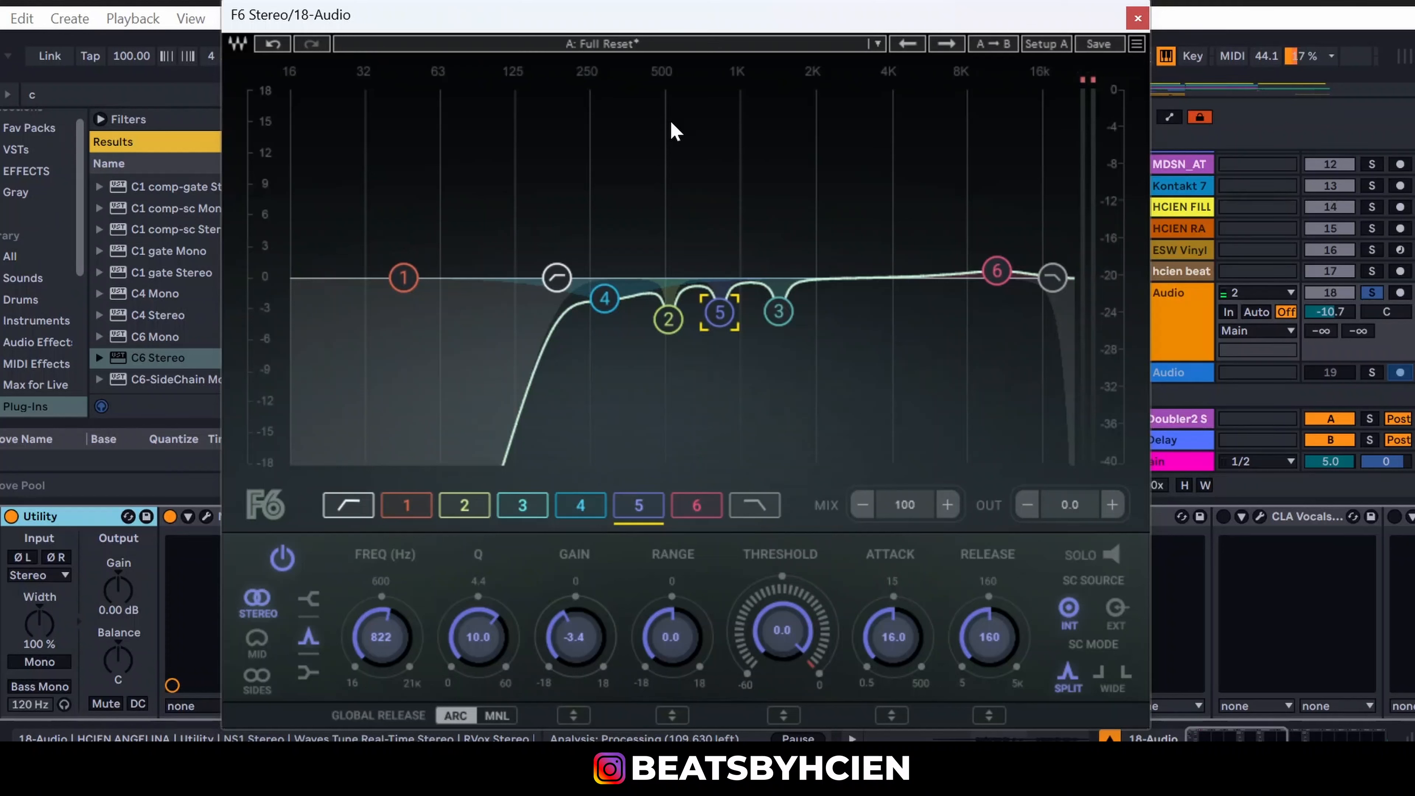
left_click(670, 324)
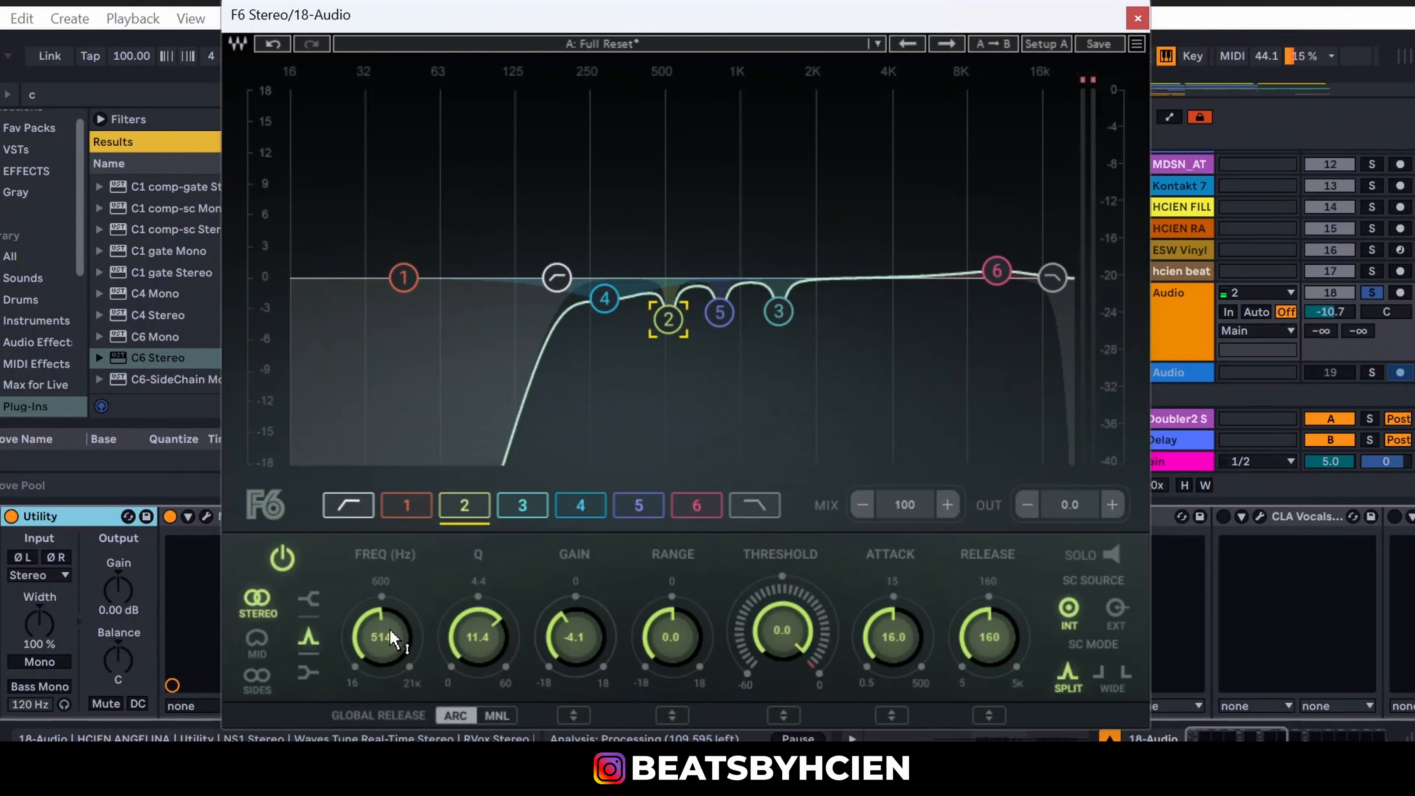
left_click(722, 315)
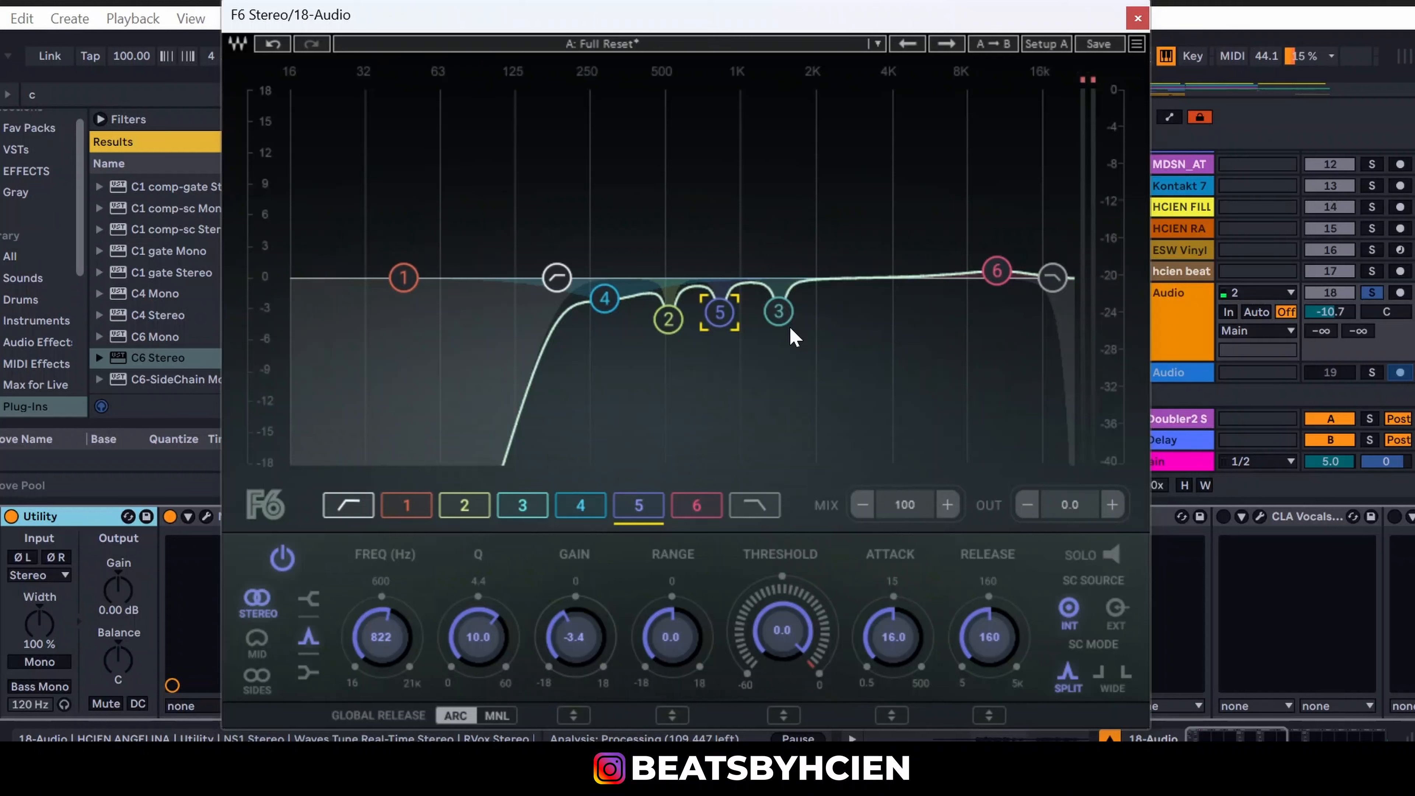
Step: Set F6 band 6's gain to 0.8 dB, recheck the low-cut filter and close the equalizer
left_click(998, 273)
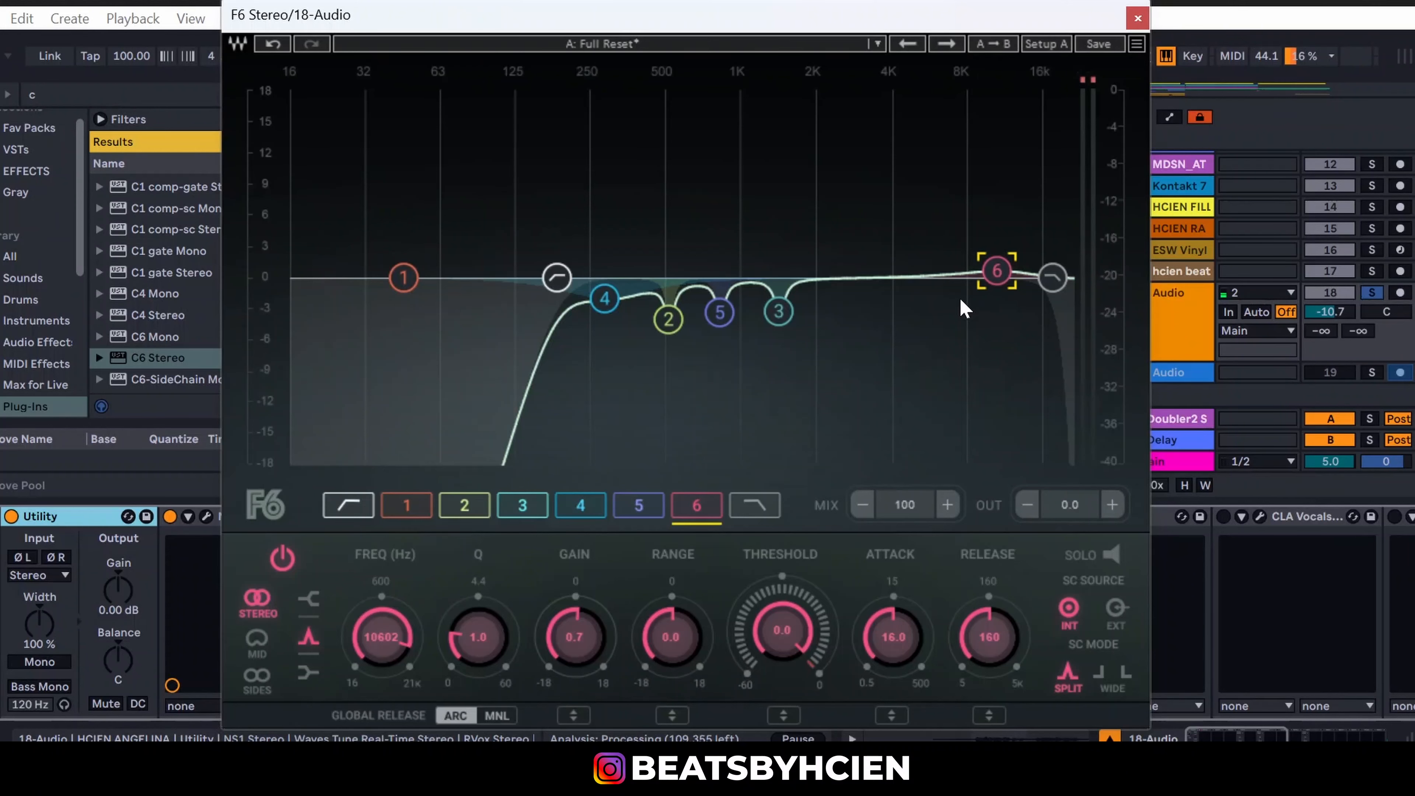
left_click_drag(575, 637, 575, 636)
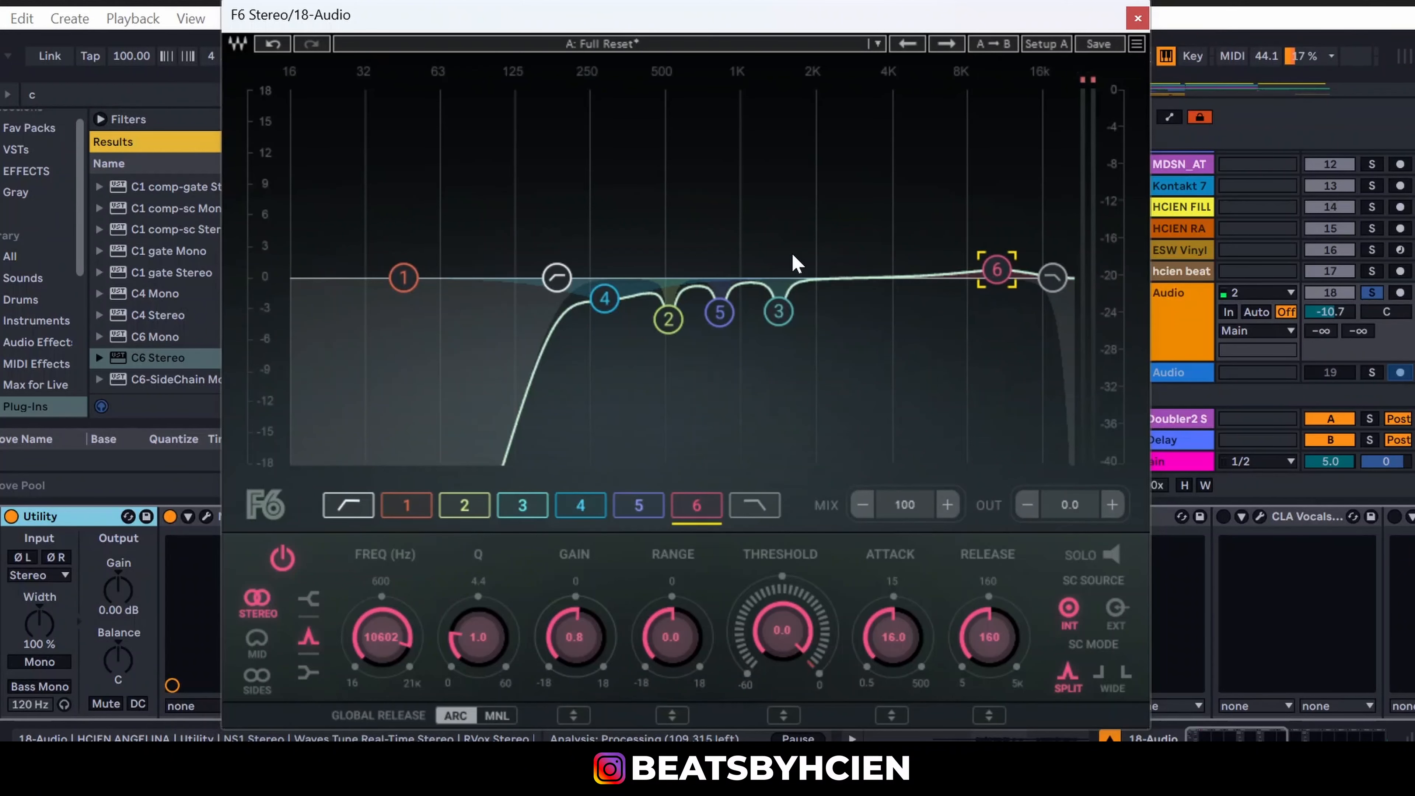
left_click_drag(776, 24, 758, 25)
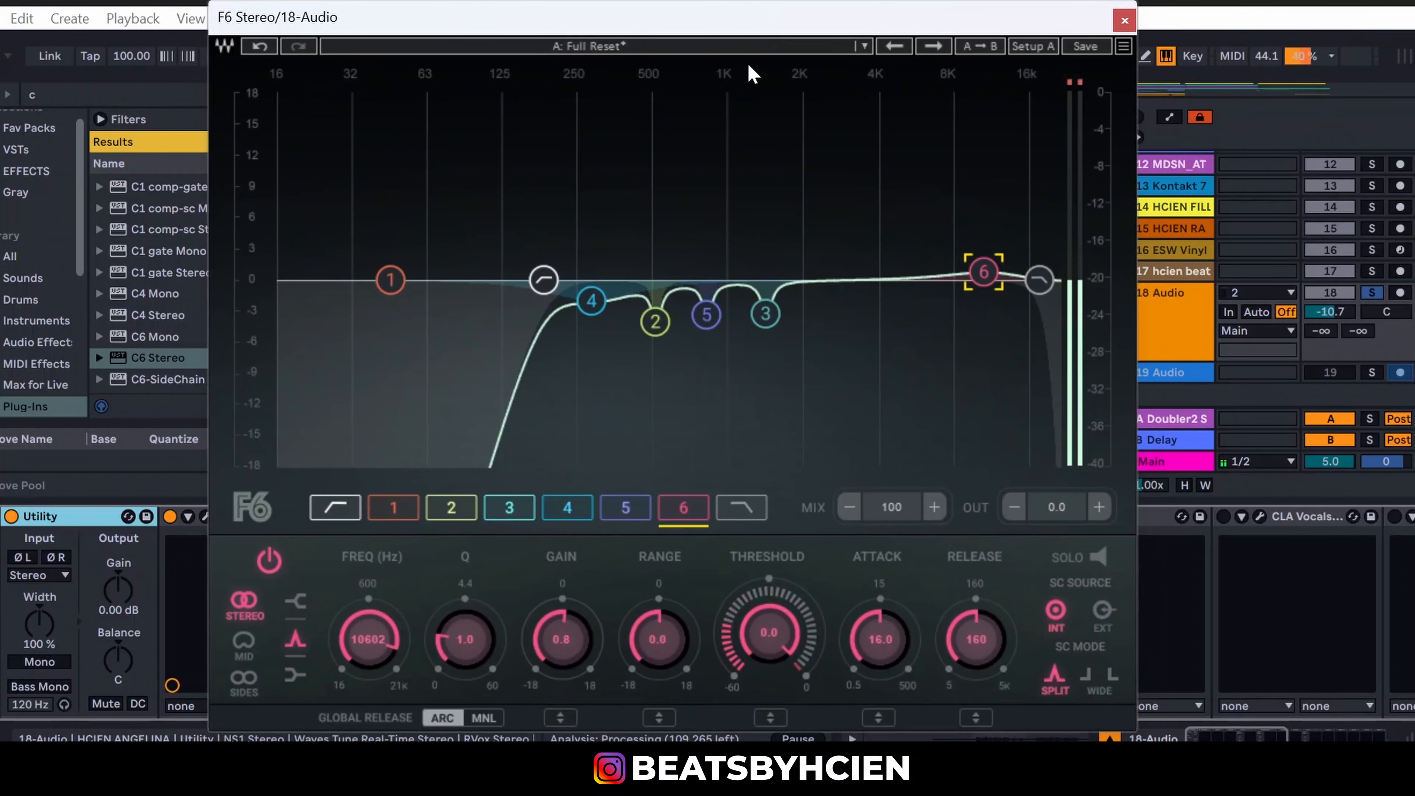
left_click(543, 280)
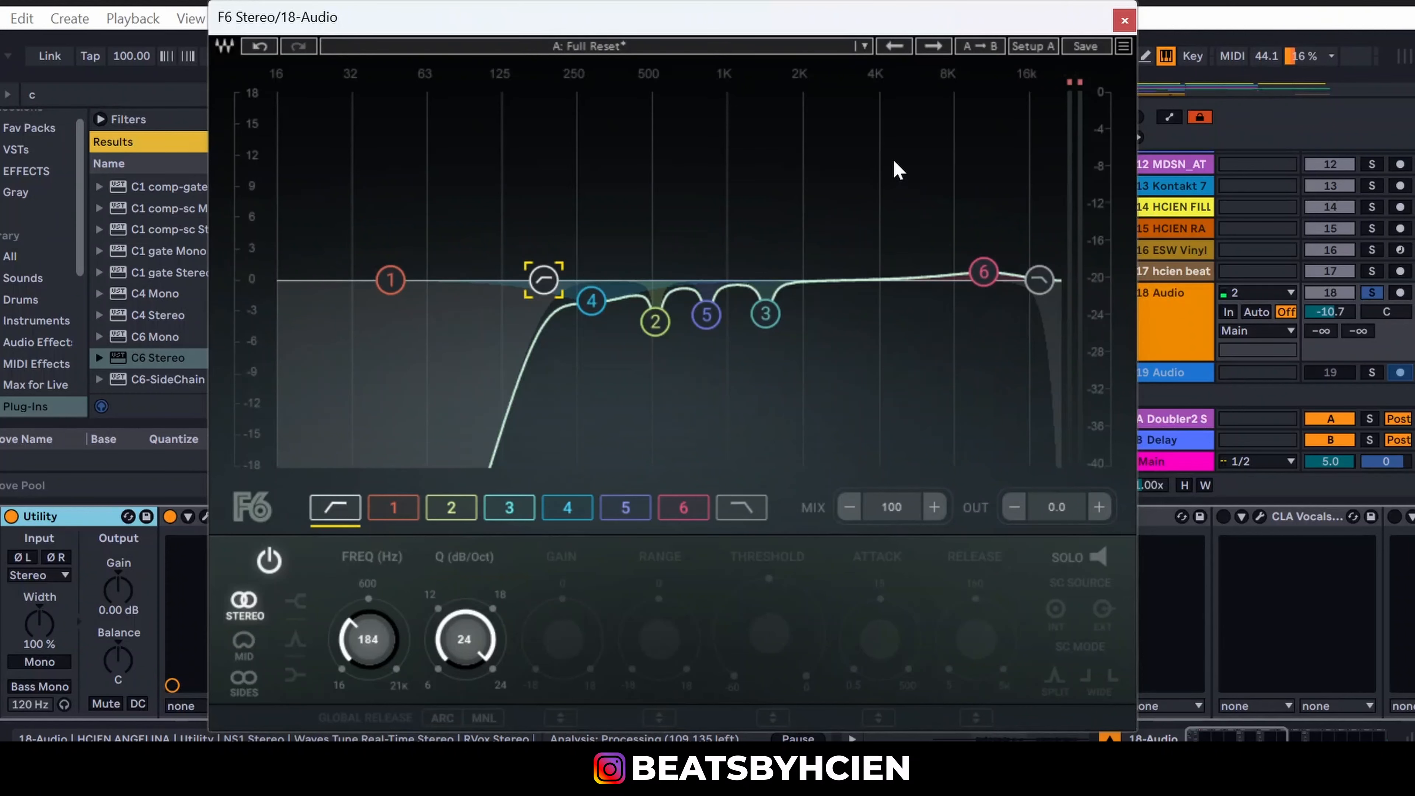
left_click_drag(878, 21, 891, 21)
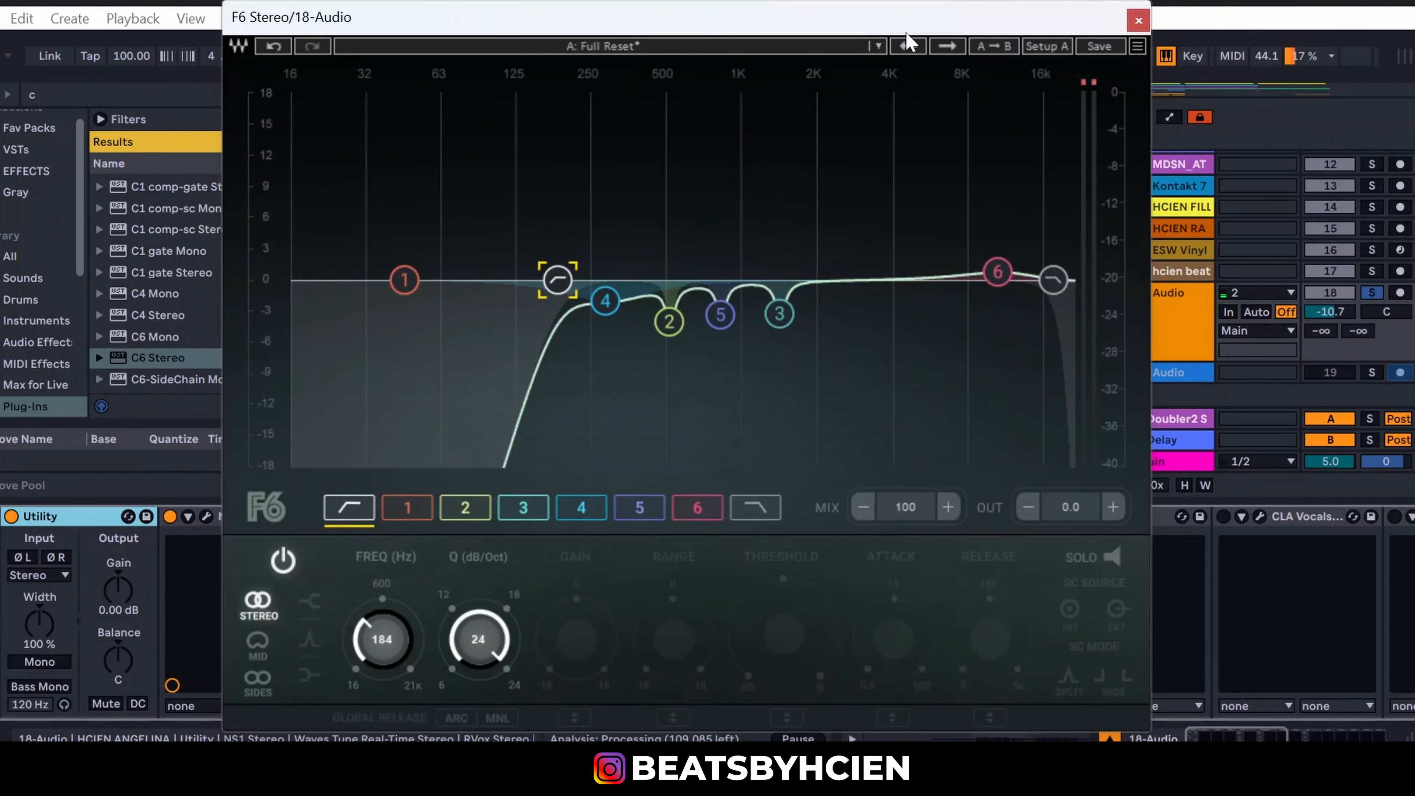
left_click(1136, 23)
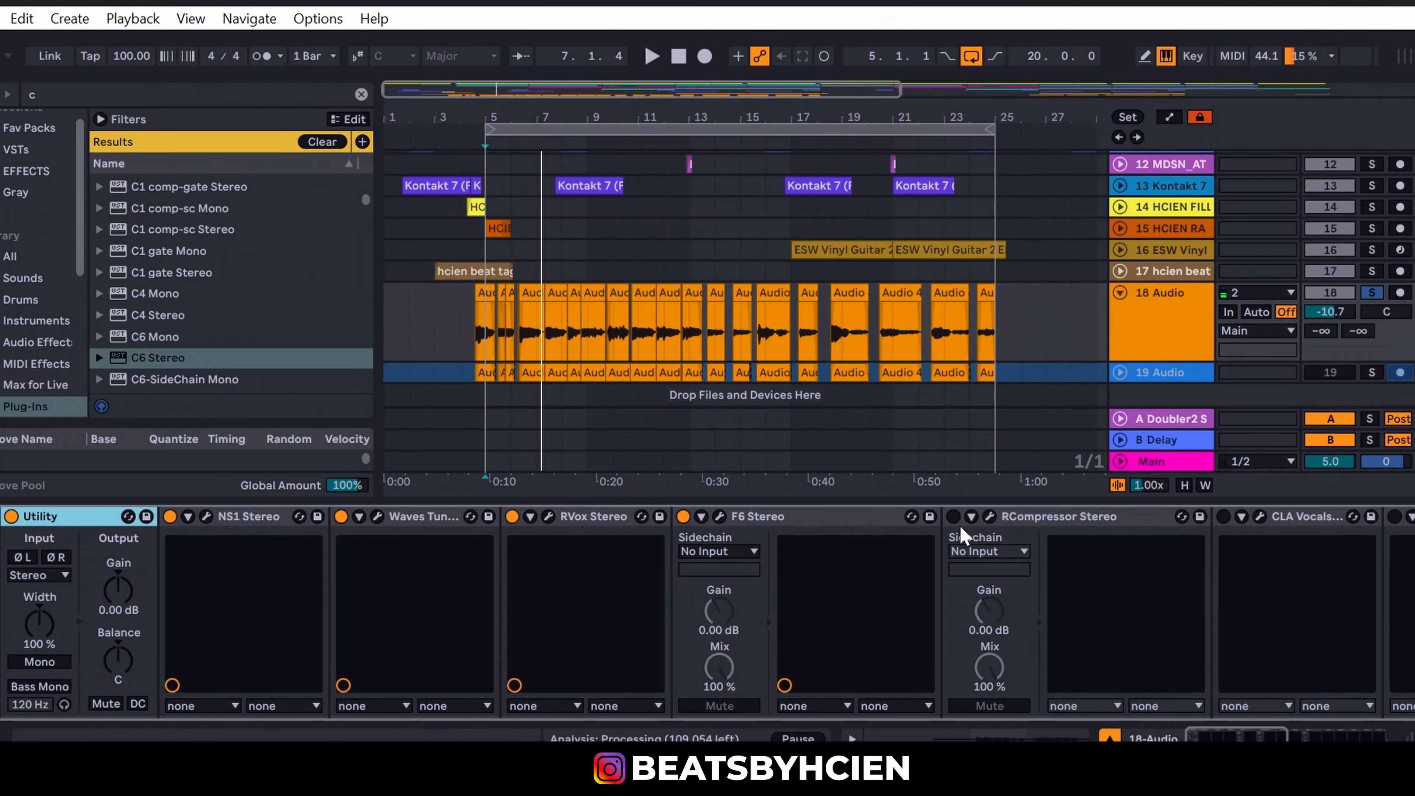
Step: Enable RCompressor Stereo on track 18 and set its ratio to 3.13
left_click(985, 525)
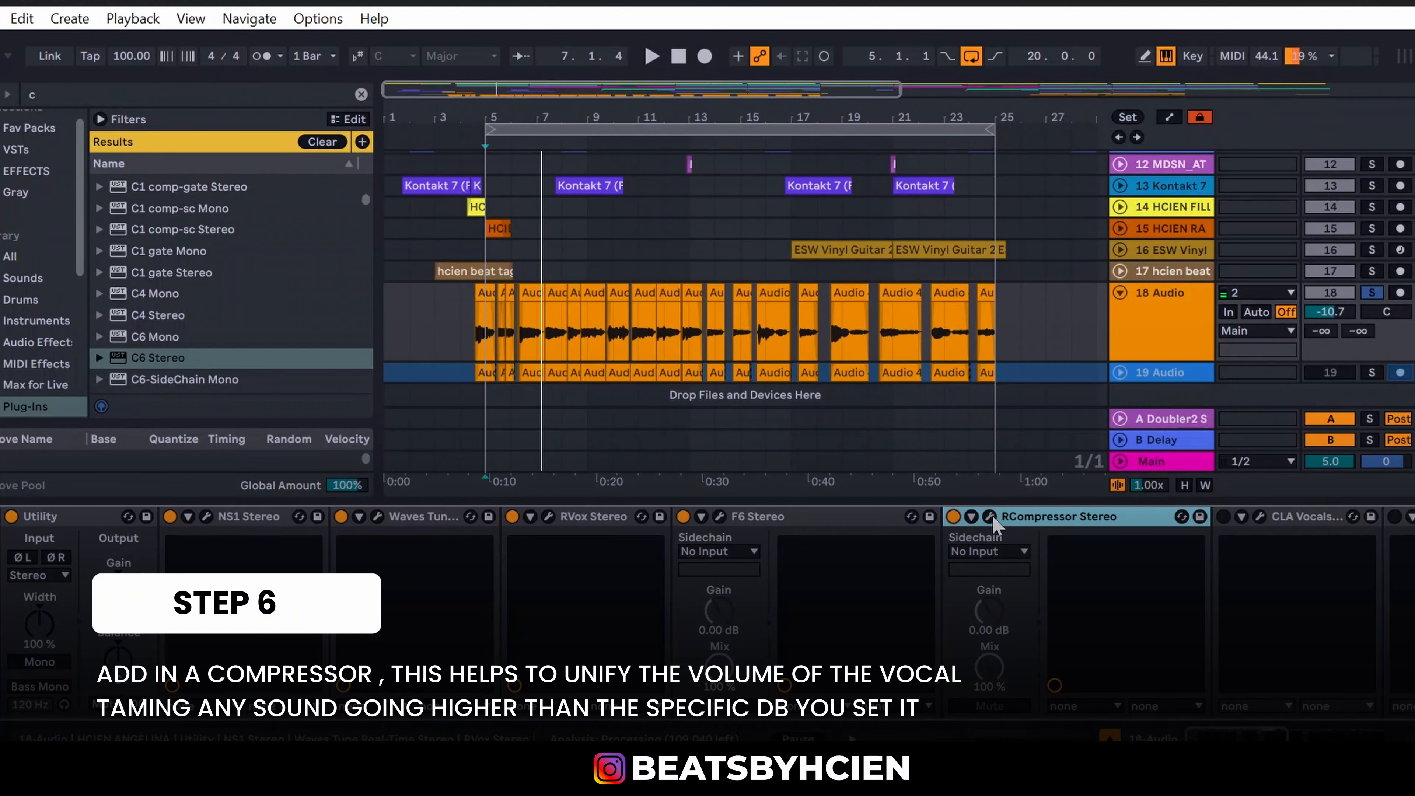
left_click(990, 516)
left_click_drag(691, 26, 690, 26)
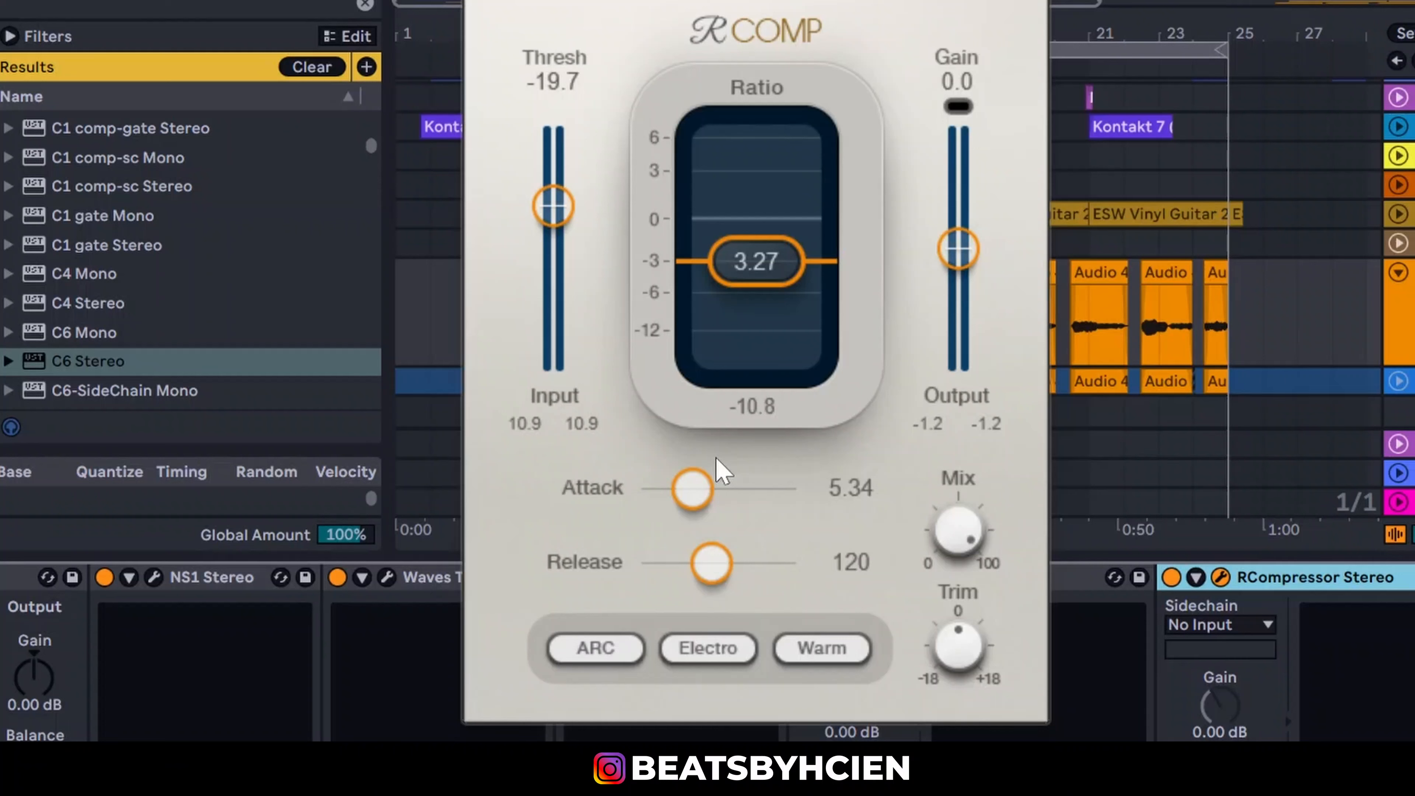
left_click_drag(747, 273, 746, 263)
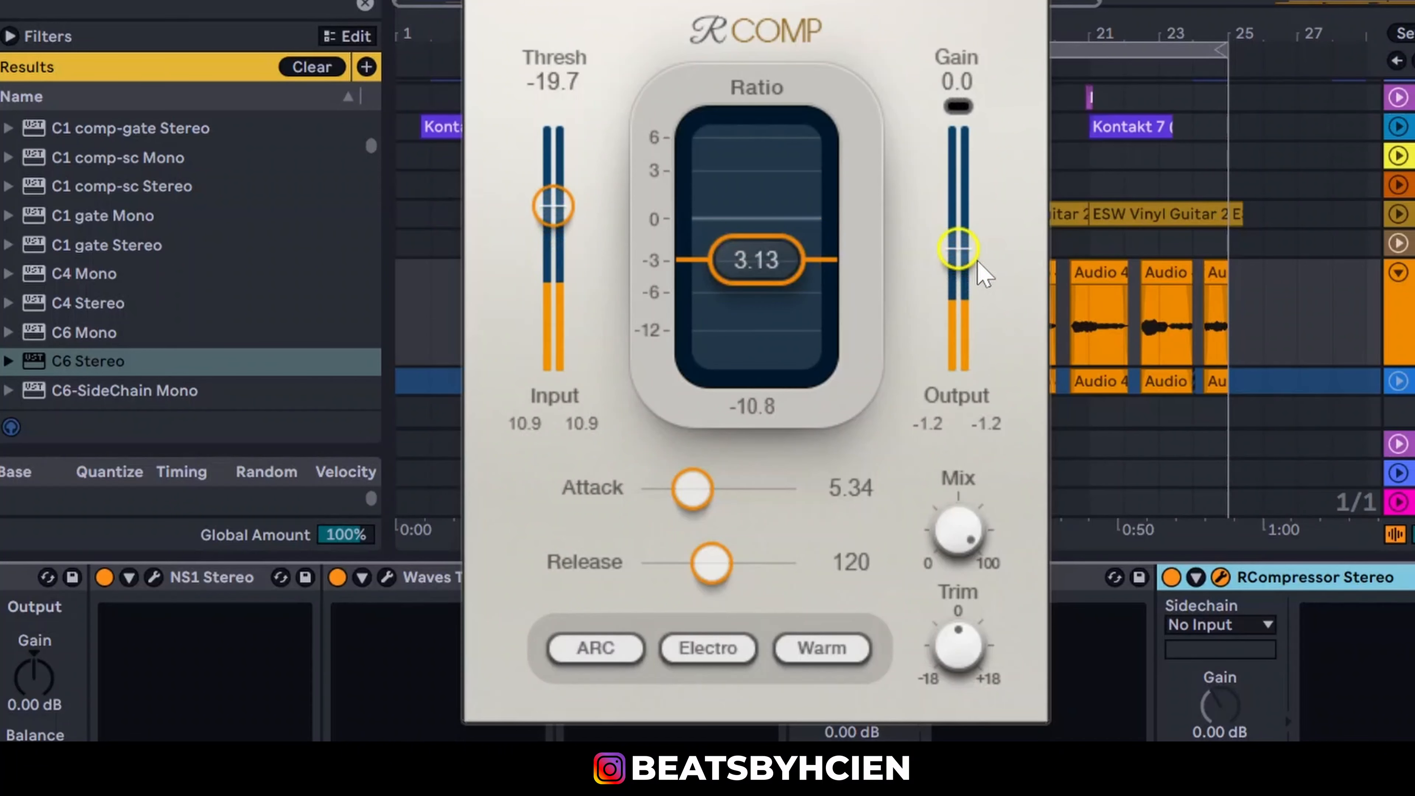
Step: Raise RCompressor's output gain to 1.0 dB and on to 2.0 dB
double_click(958, 81)
type("1")
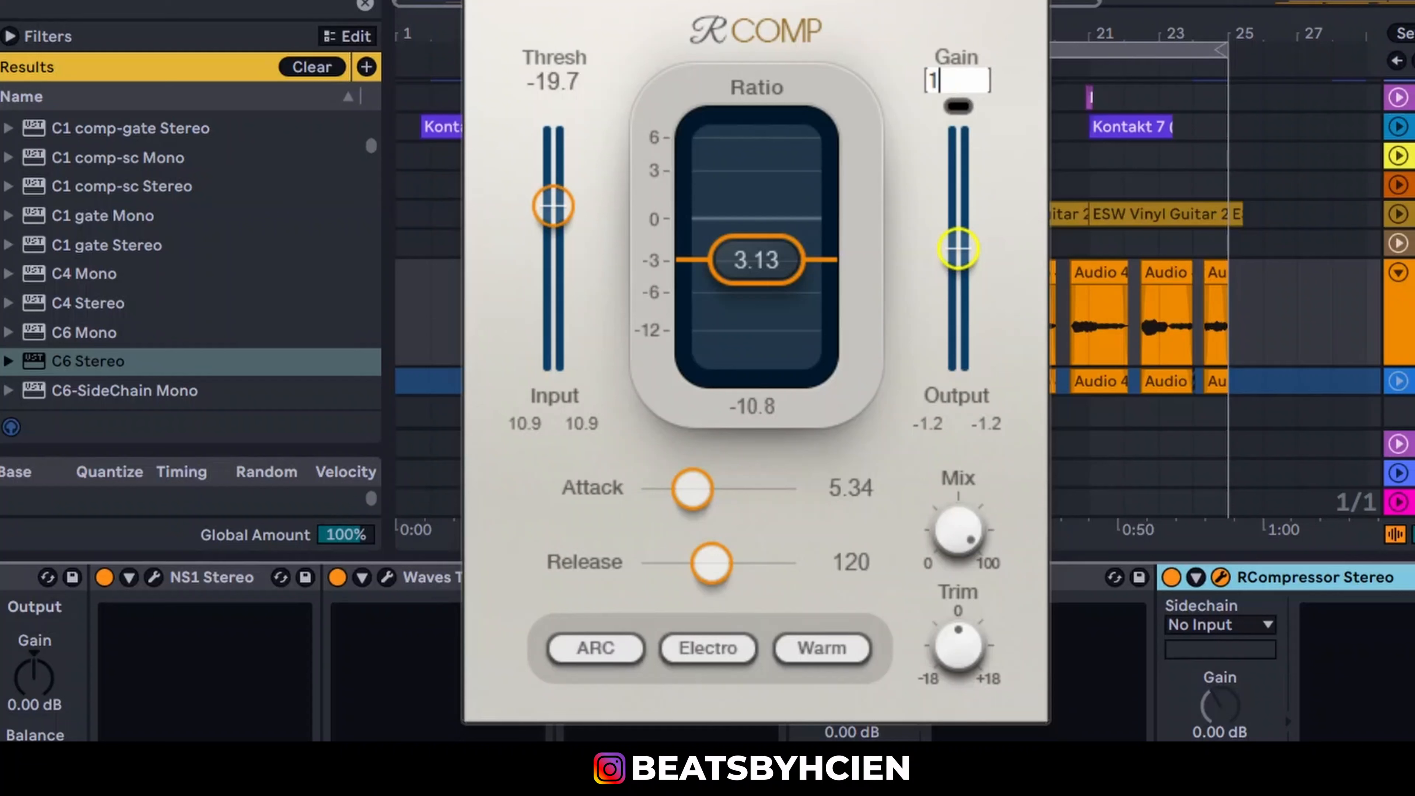
key("Return")
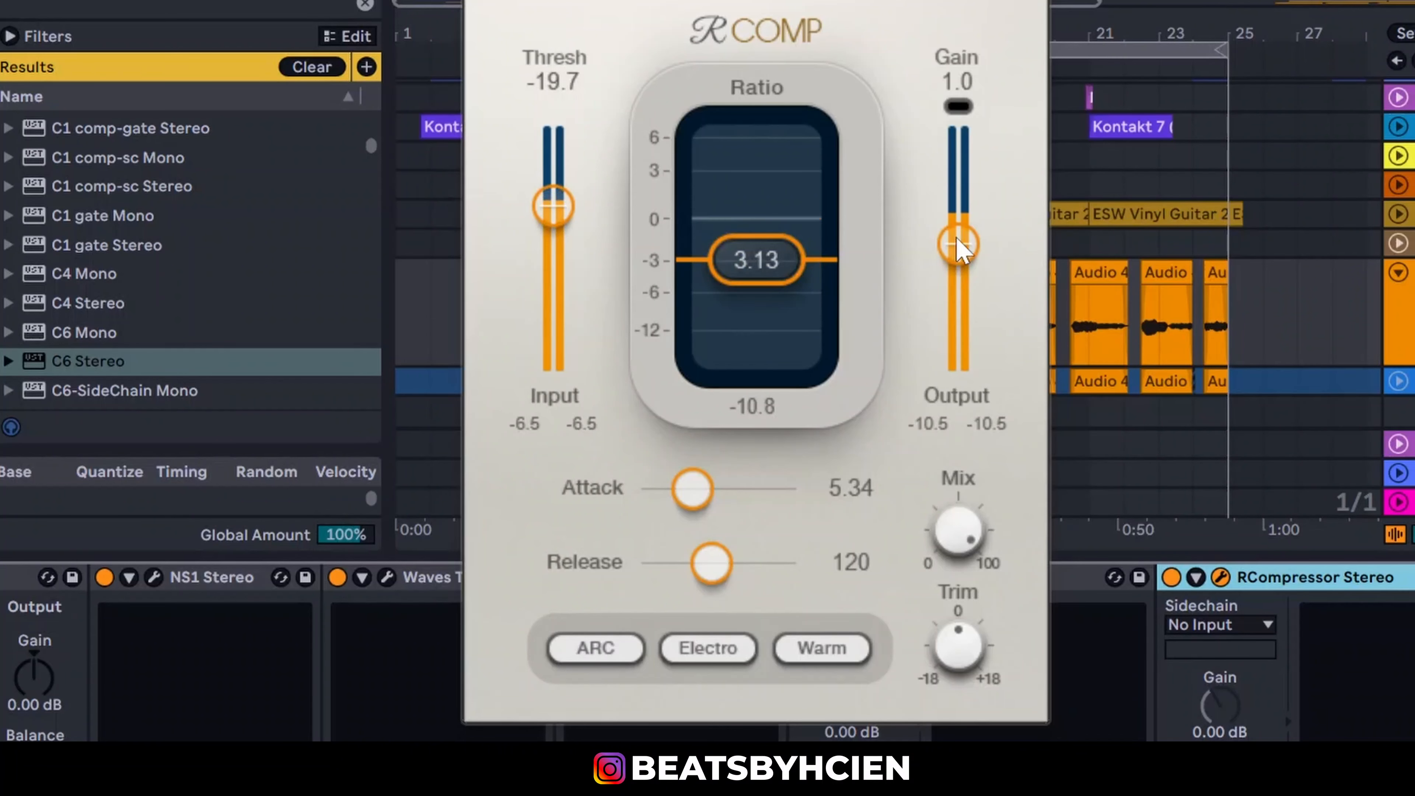
double_click(958, 81)
type("2")
key("Return")
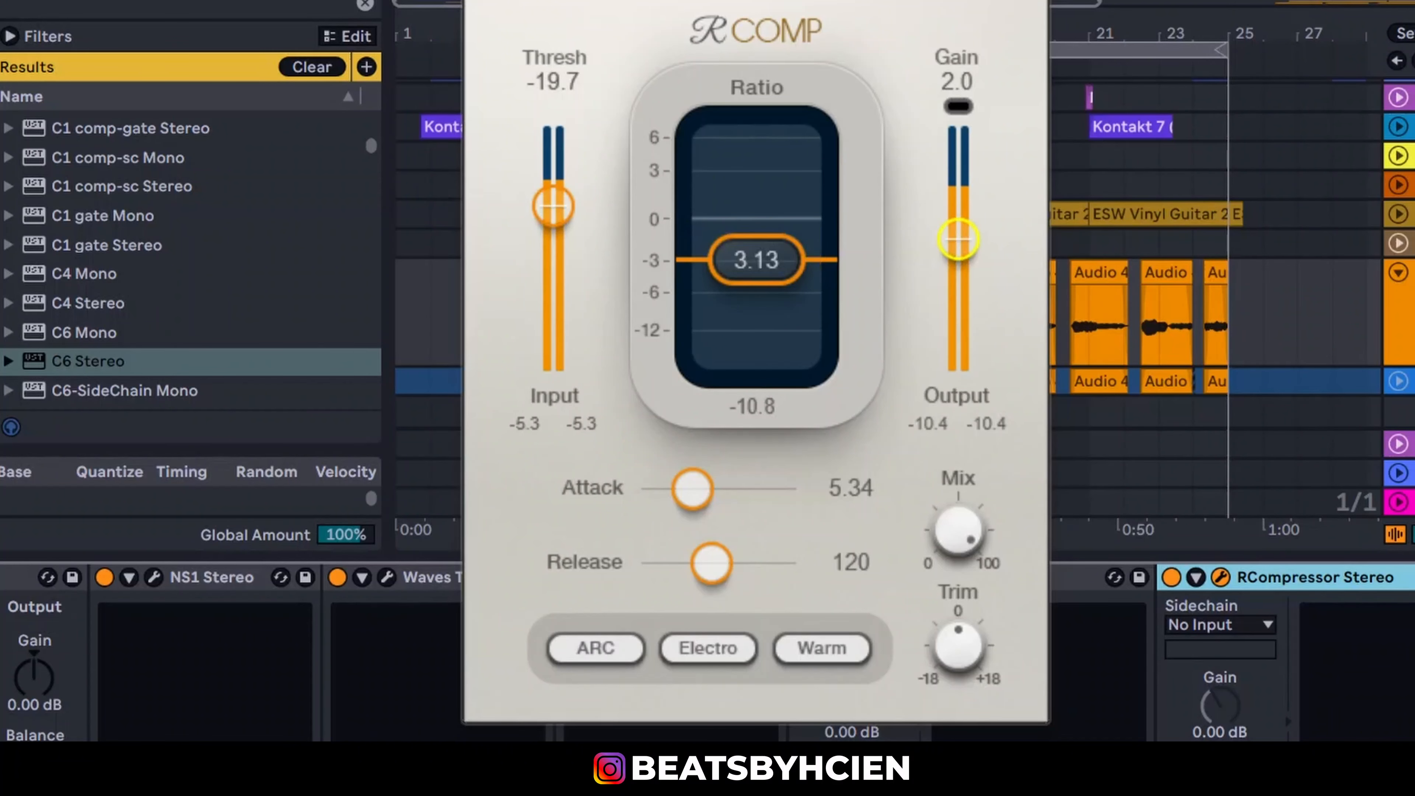
Step: Bypass RCompressor on track 18 and play the vocal to check its peak level in the mixer
left_click_drag(914, 6, 563, 11)
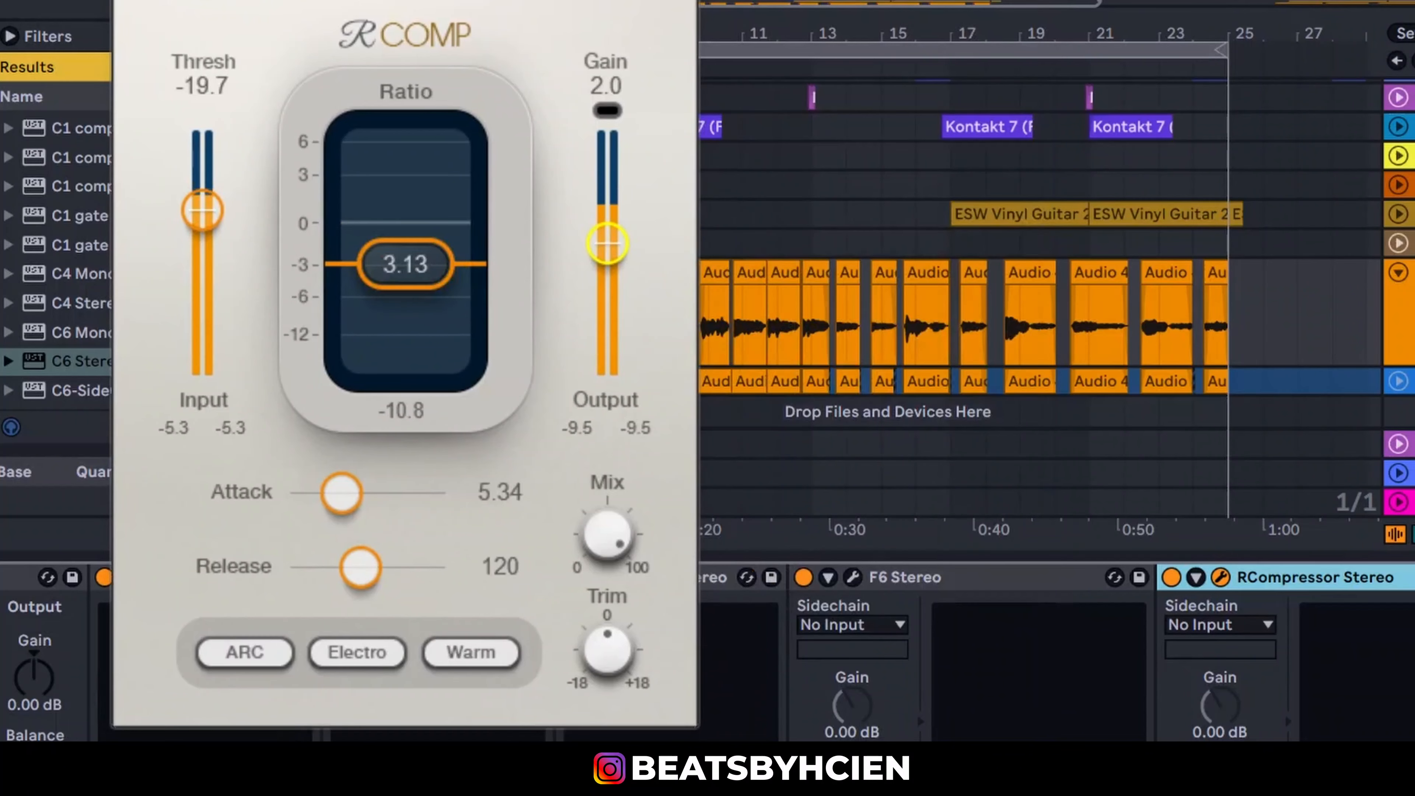
key("Tab")
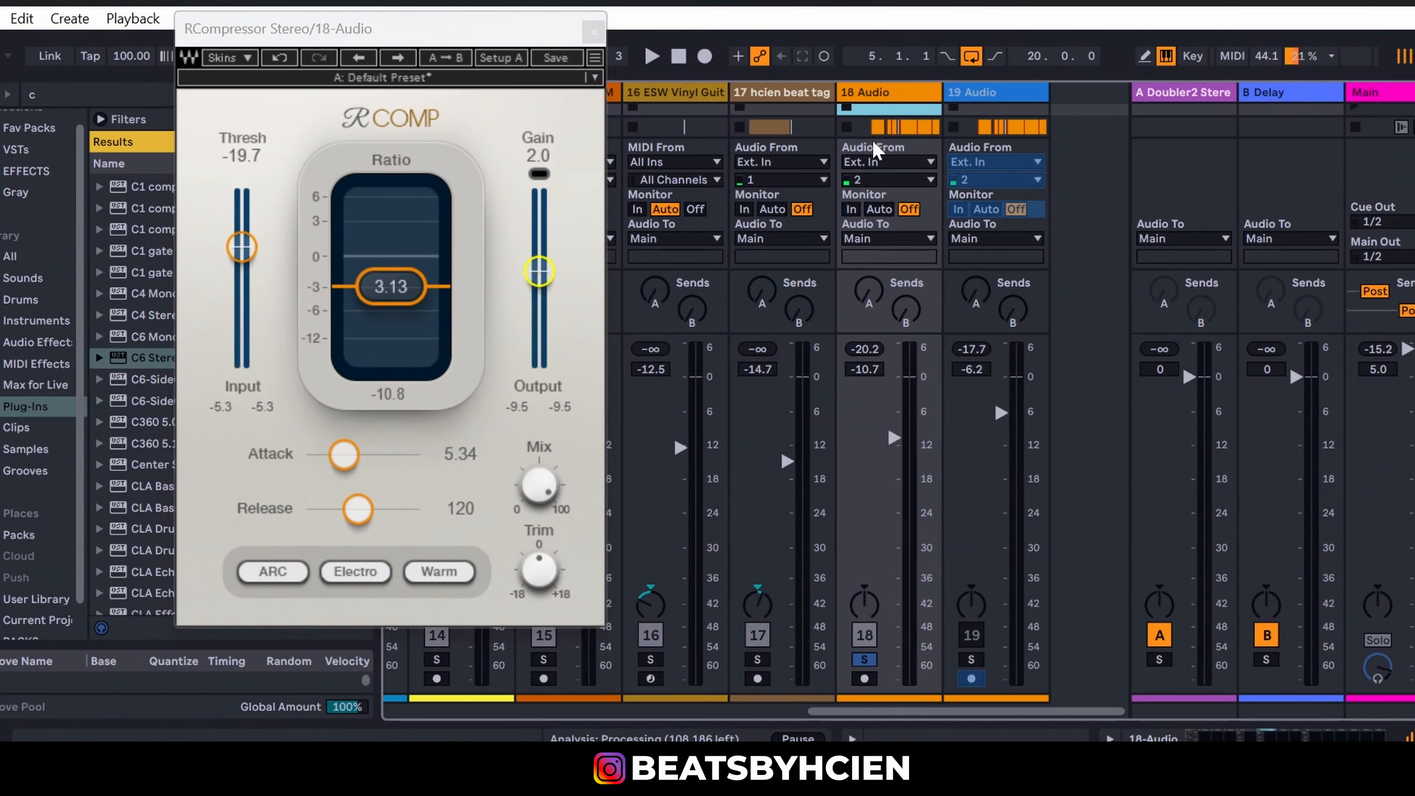
double_click(896, 97)
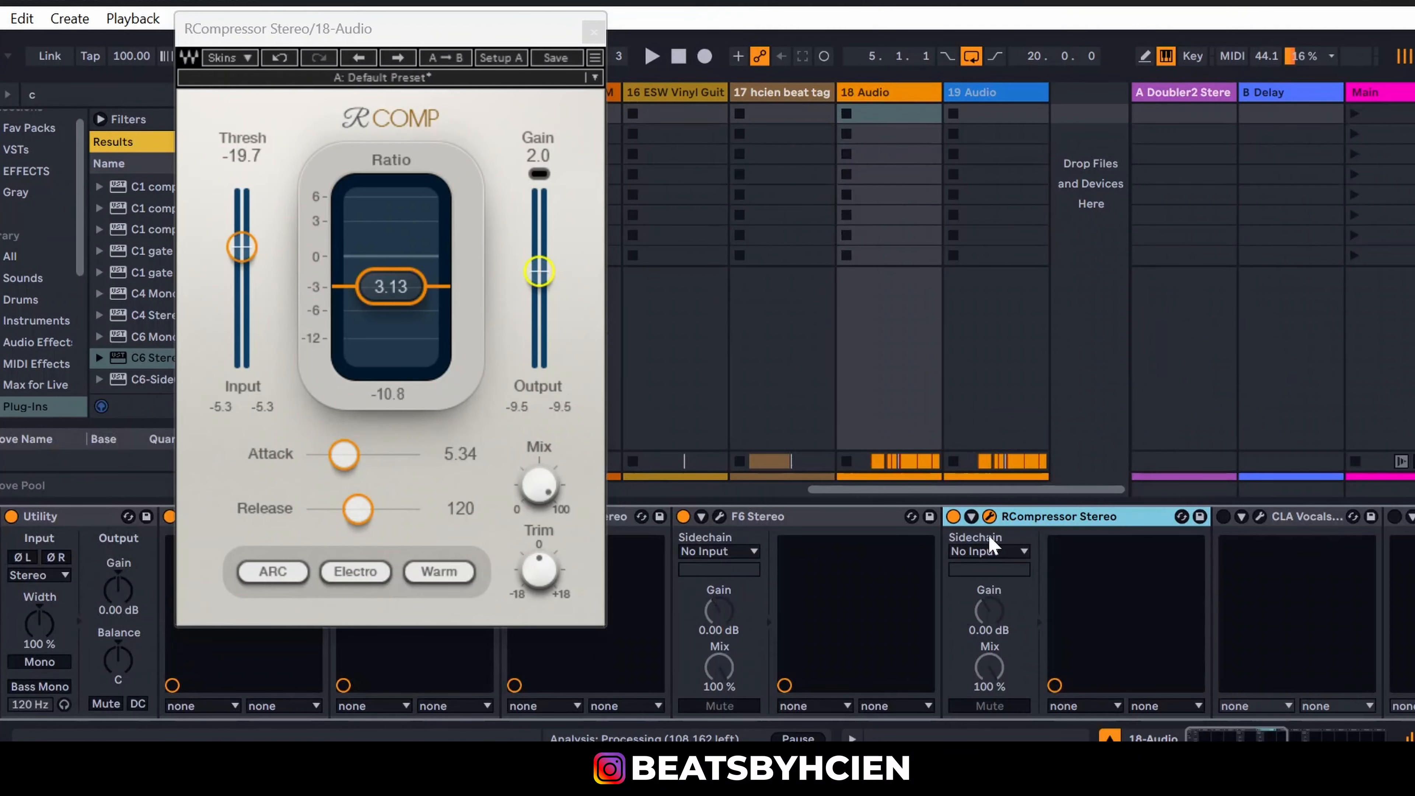
left_click(953, 516)
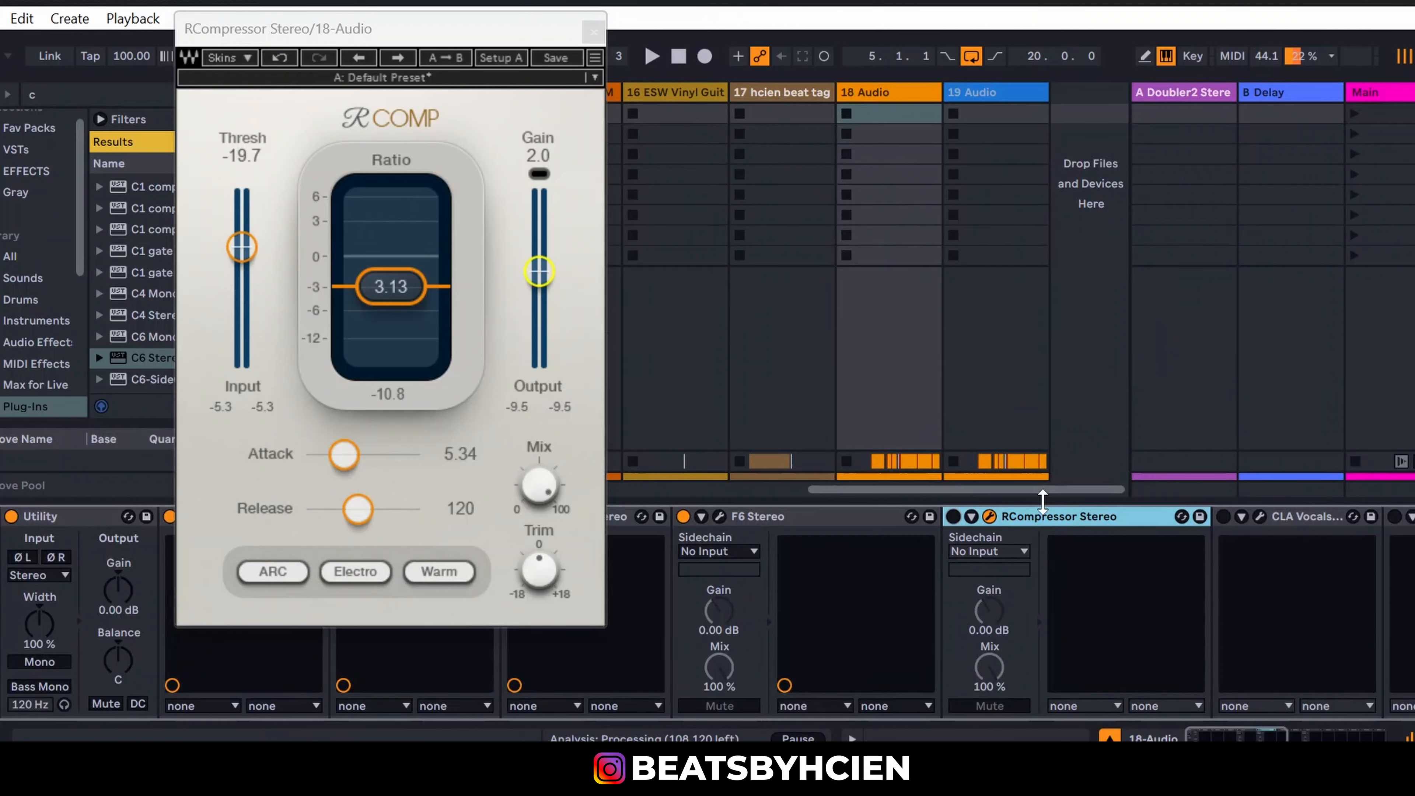
left_click_drag(1043, 499, 984, 504)
key("space")
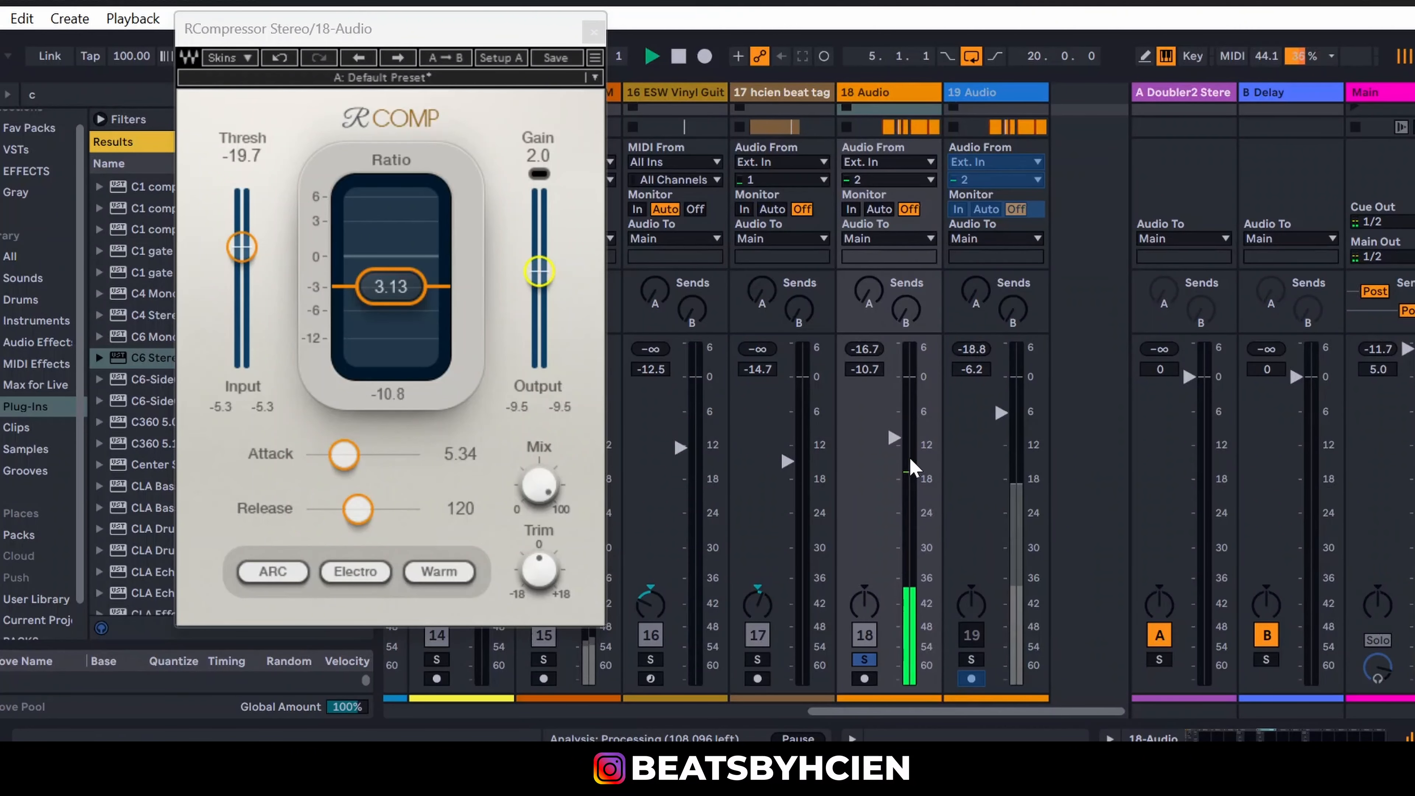
key("space")
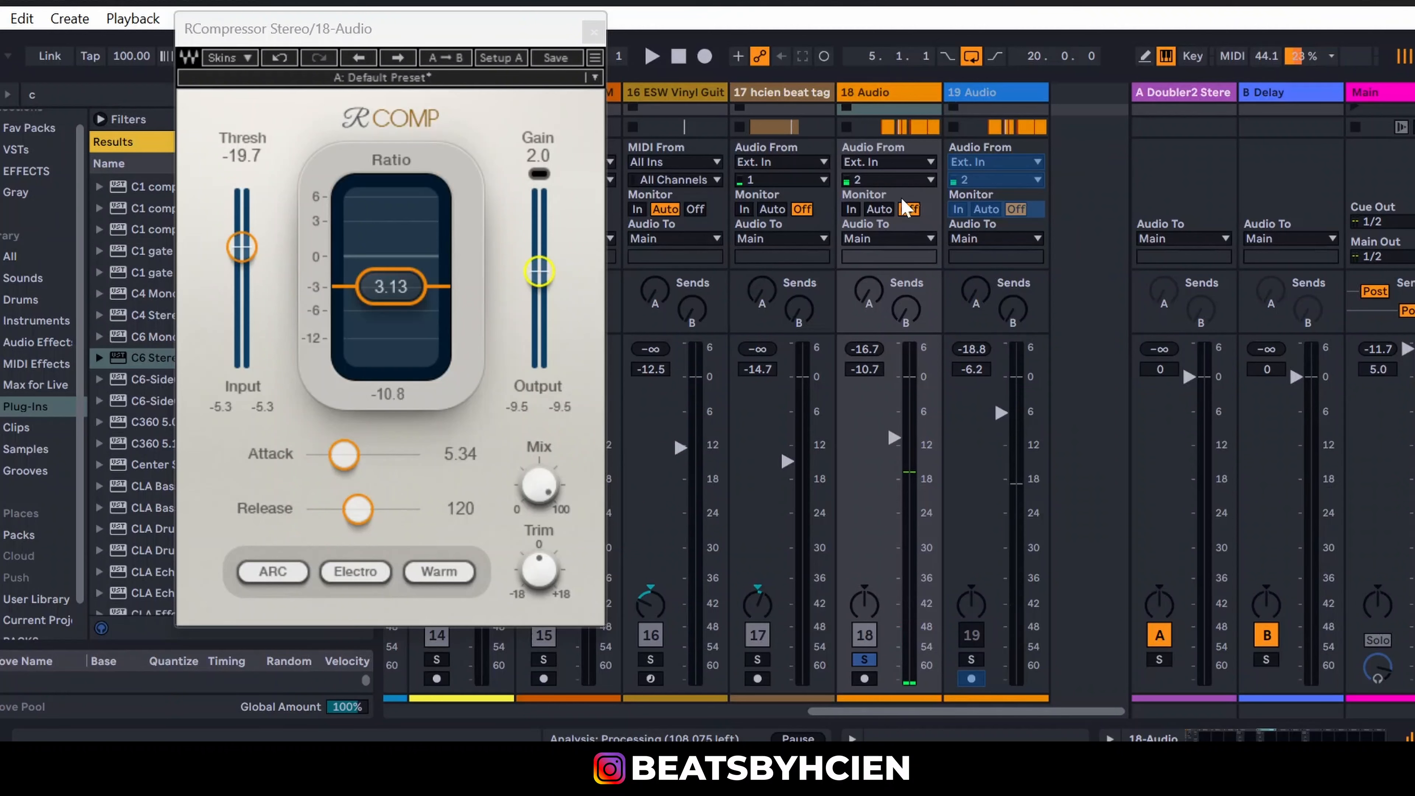
Step: Re-enable RCompressor on track 18 and replay the vocal to compare the compressed peak level
left_click(894, 97)
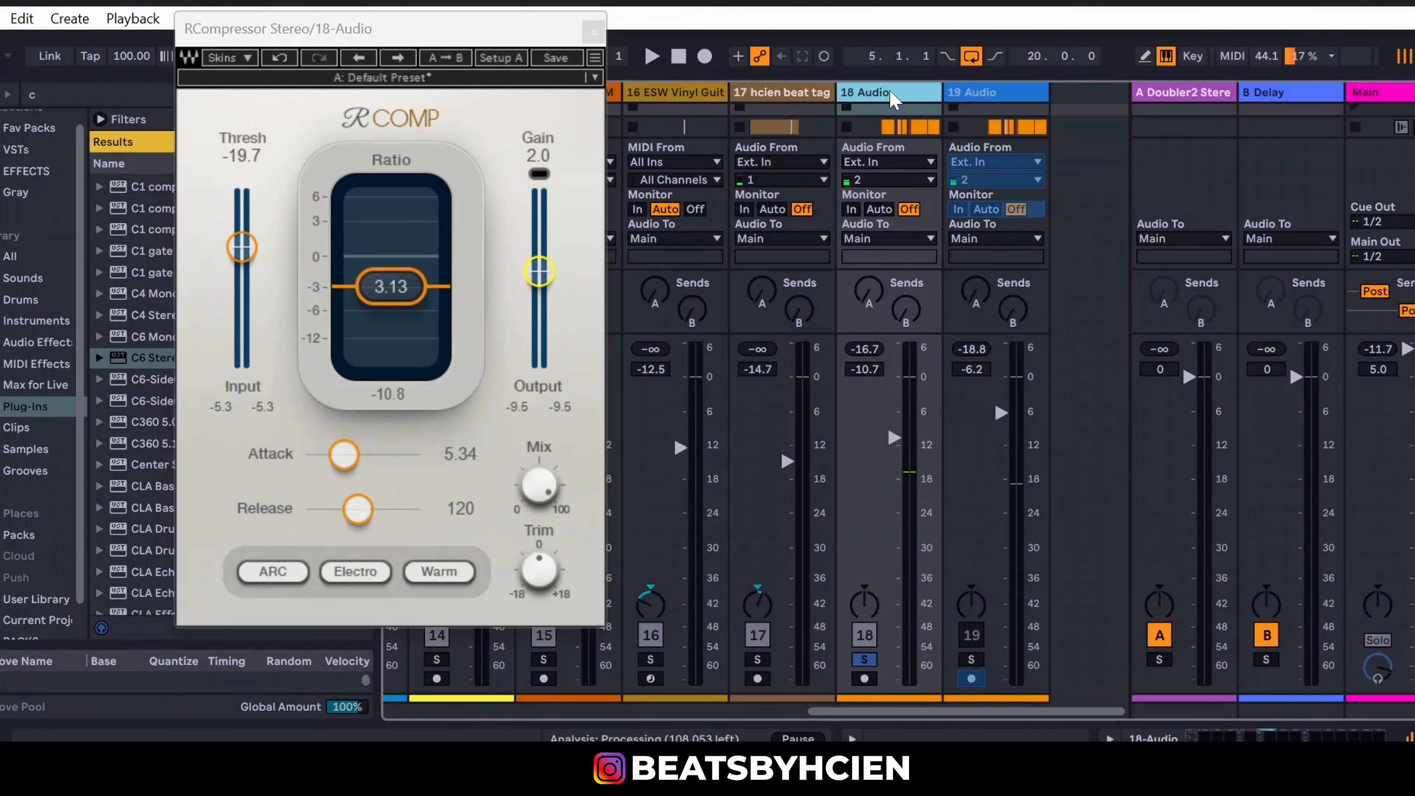
double_click(891, 93)
left_click(953, 520)
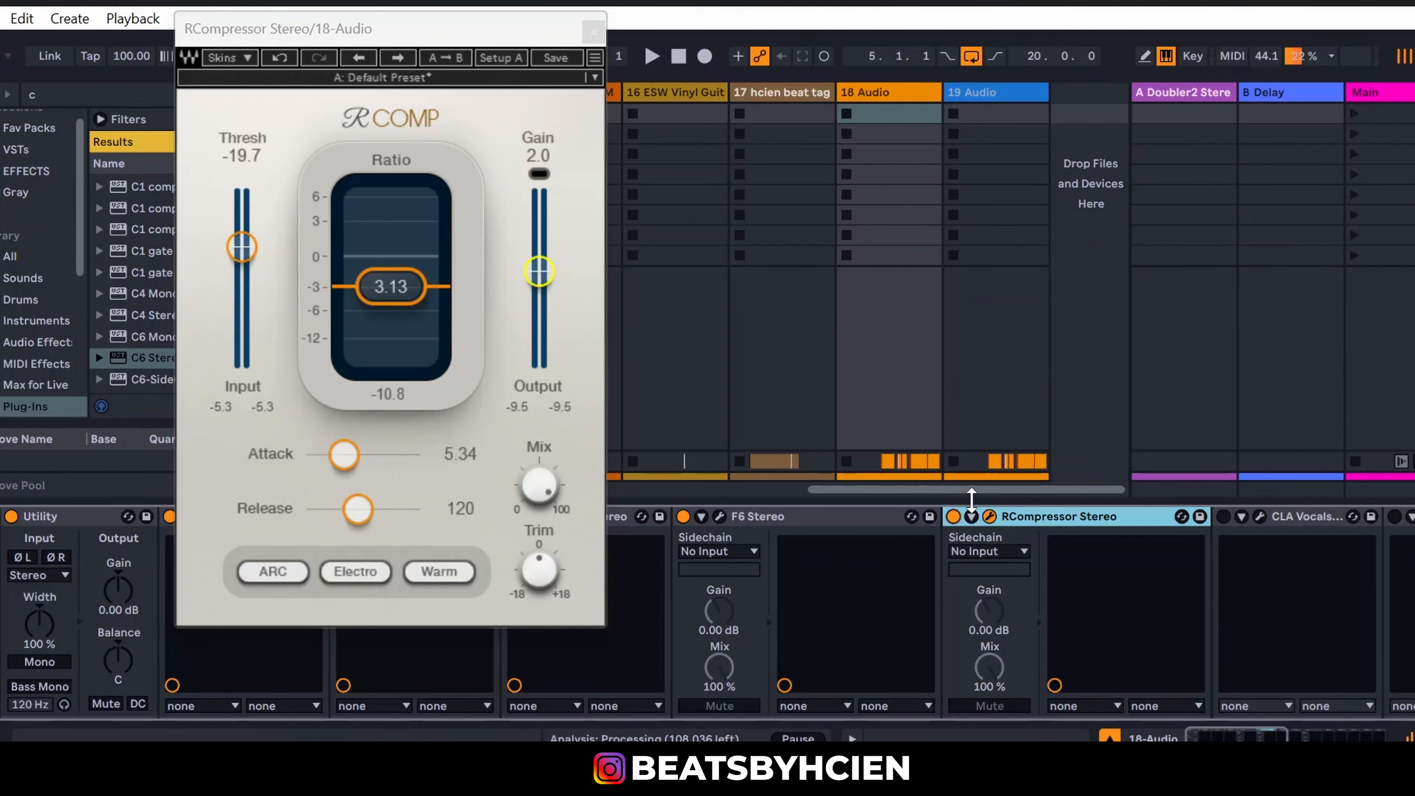
key("ctrl+alt+l")
key("space")
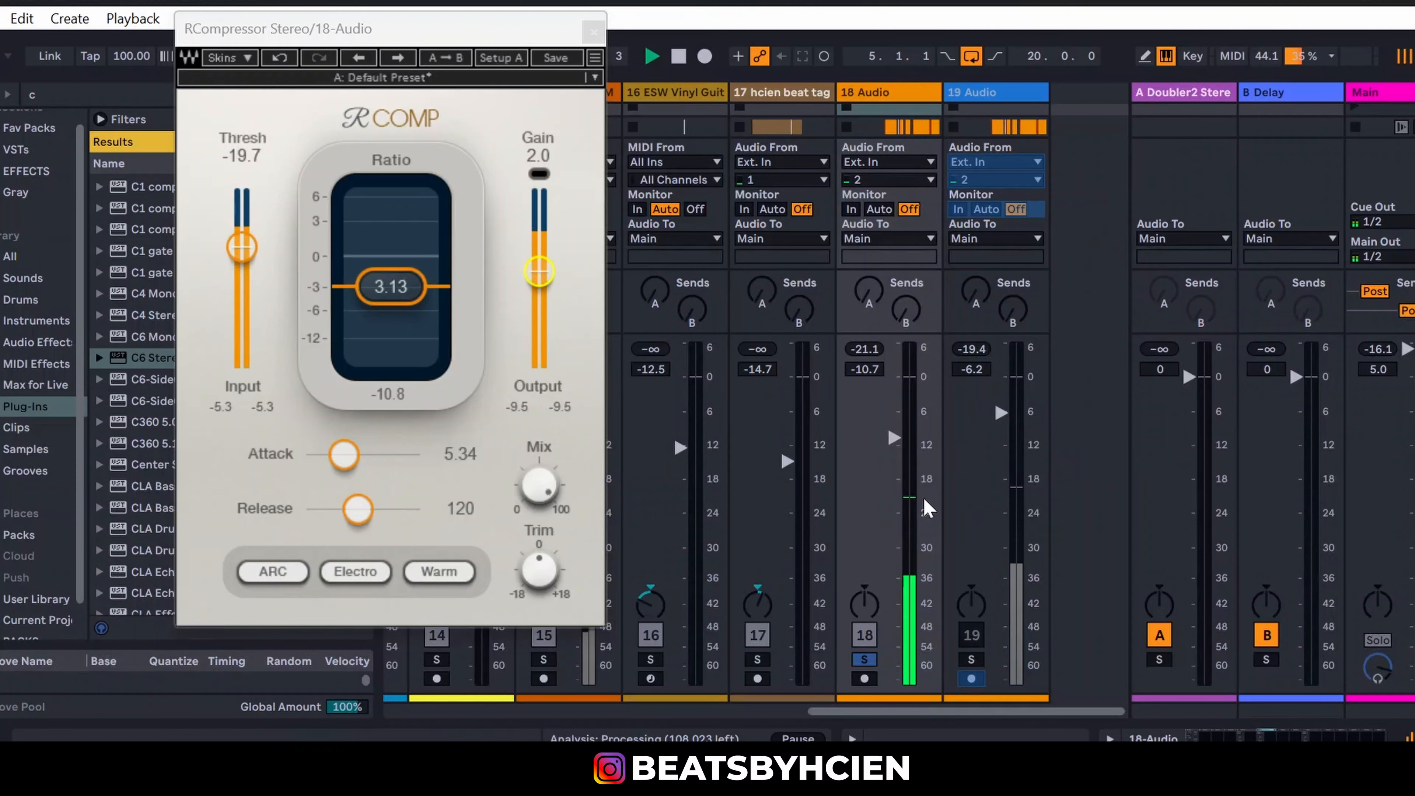
key("space")
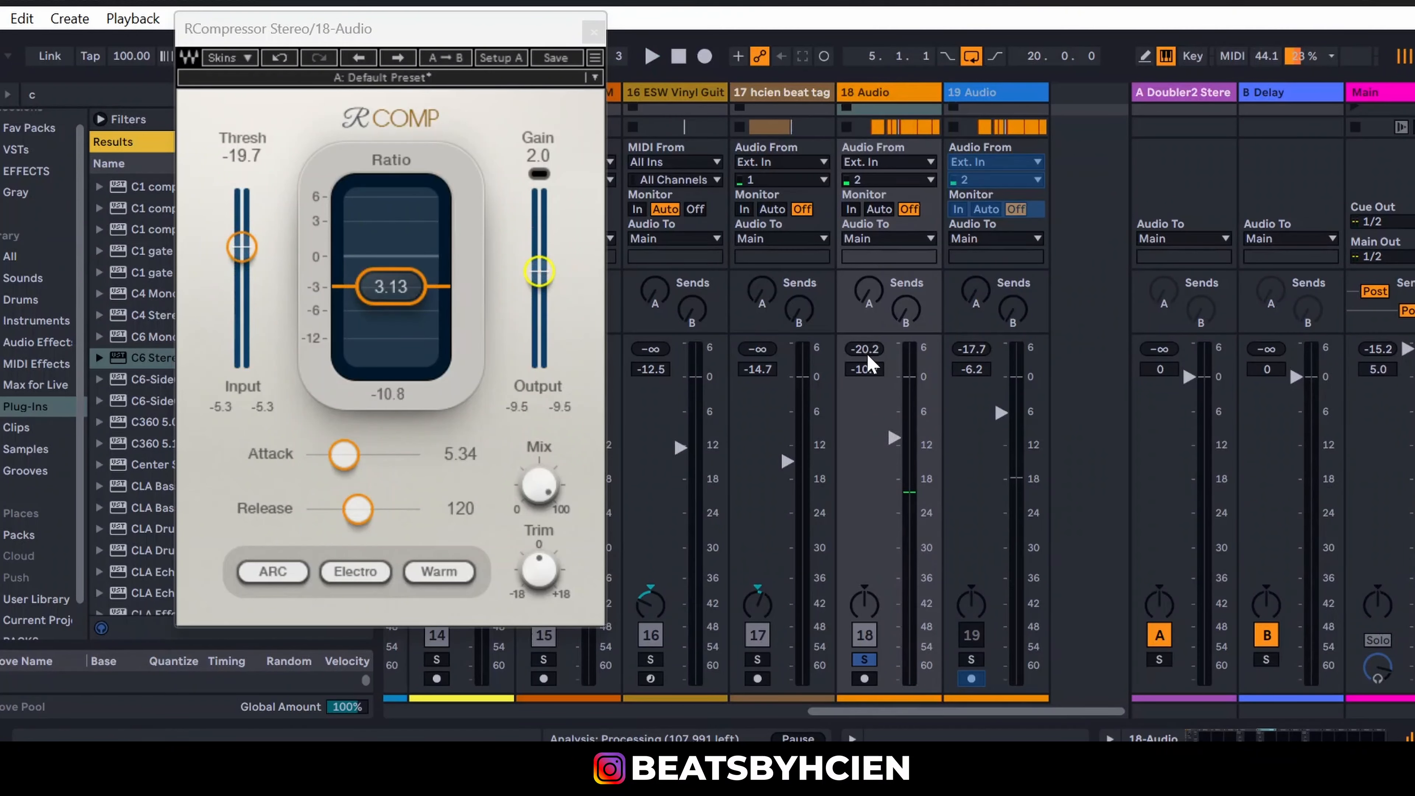
Step: Set RCompressor's output gain to 4.0 dB, its threshold to -16.9 dB and its ratio to 2.64
left_click(547, 159)
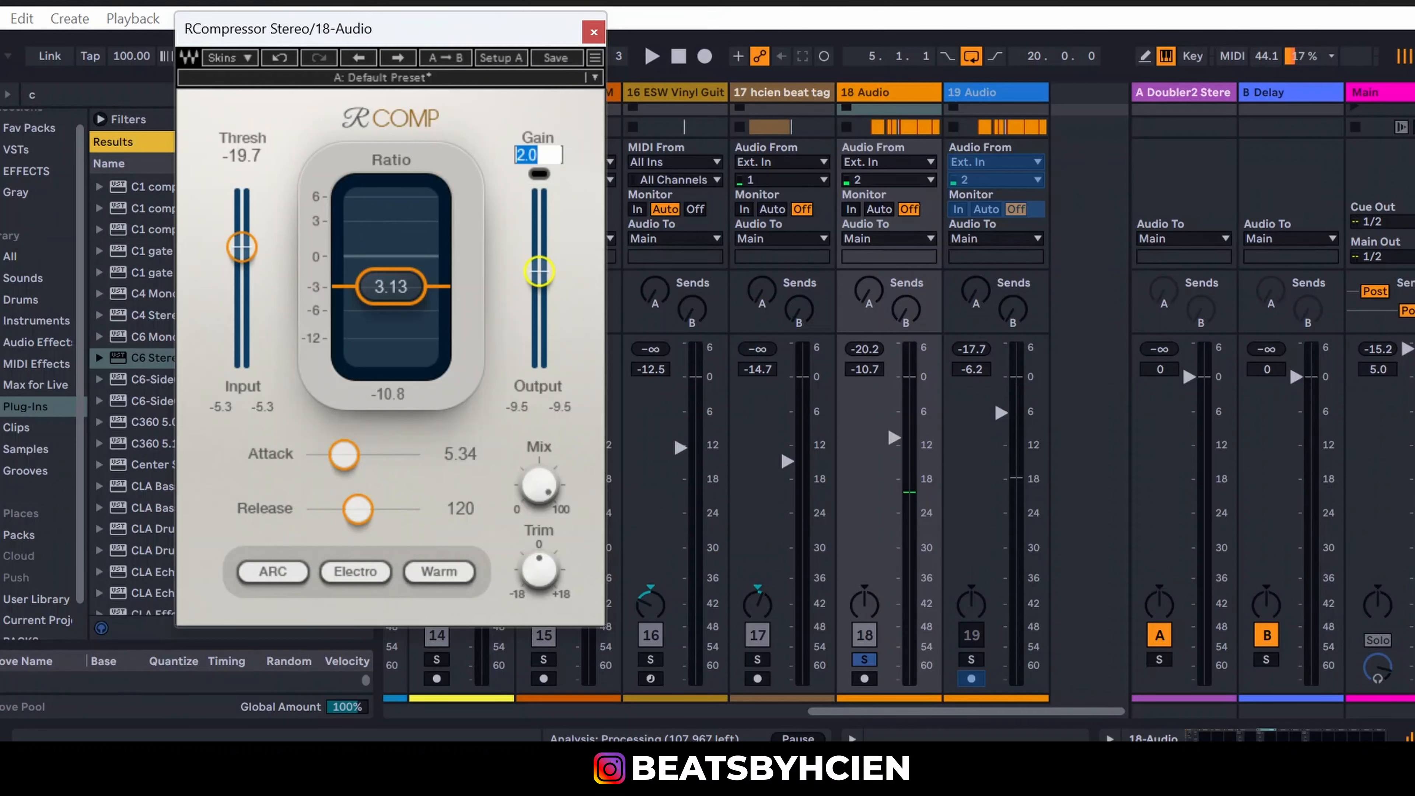
key("Return")
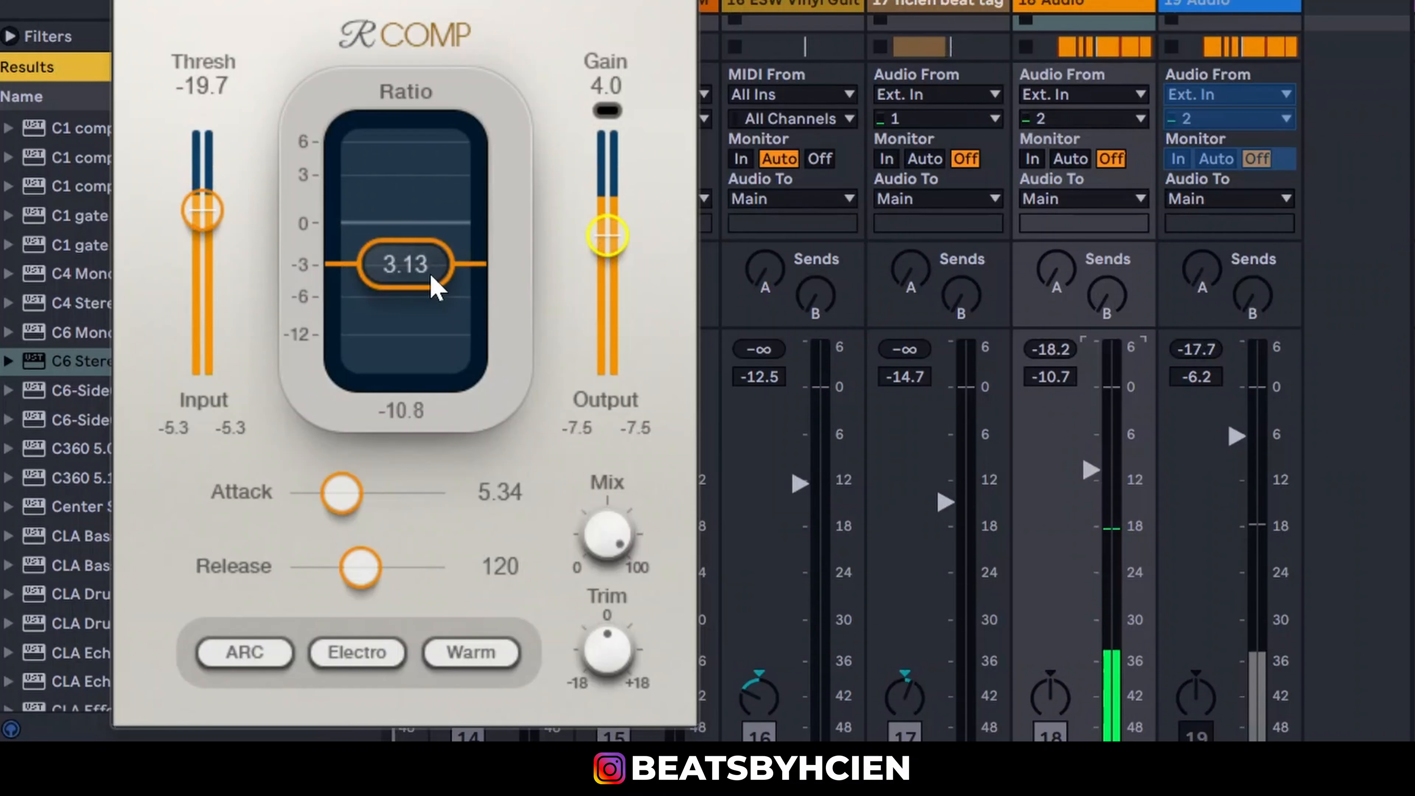
left_click_drag(433, 278, 433, 292)
left_click_drag(202, 211, 202, 198)
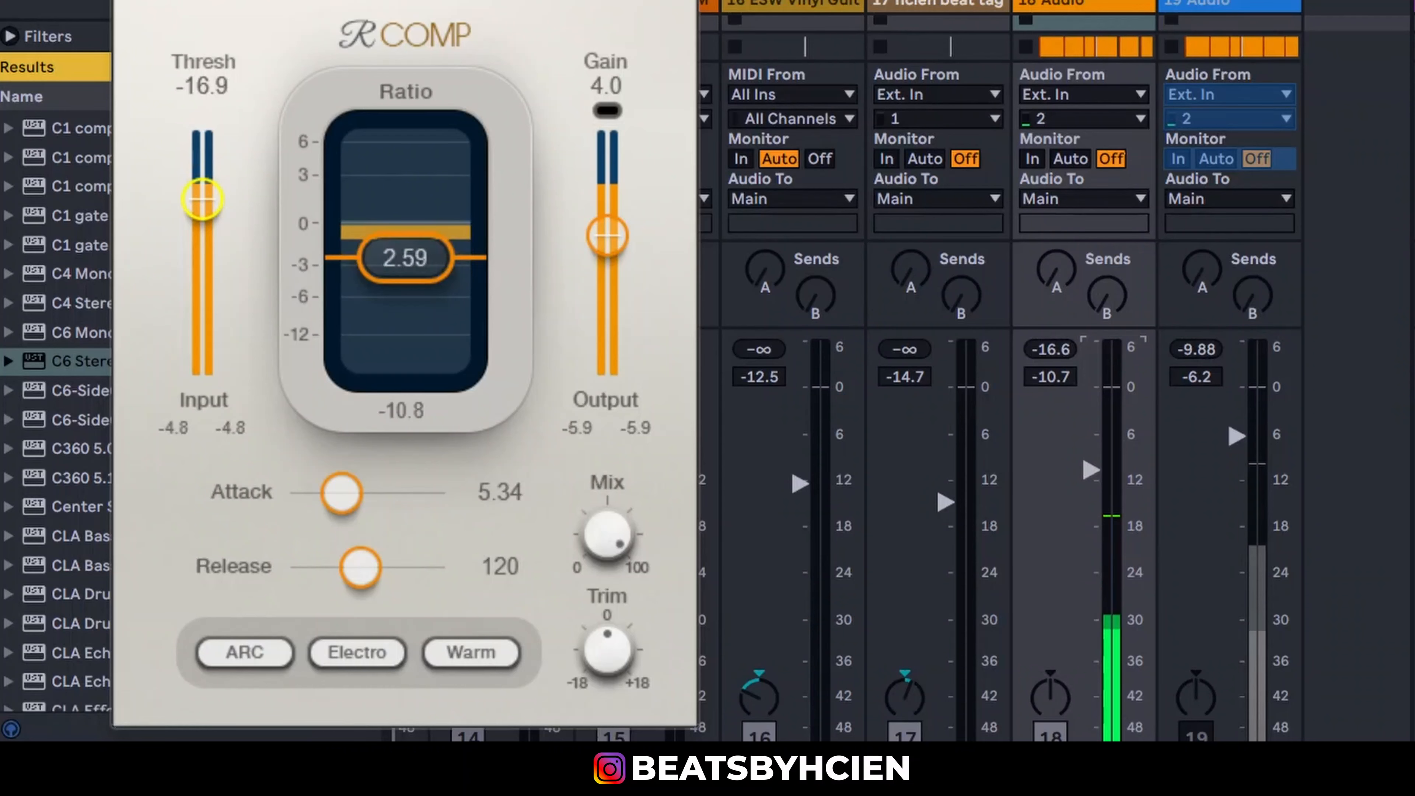
left_click_drag(393, 260, 393, 258)
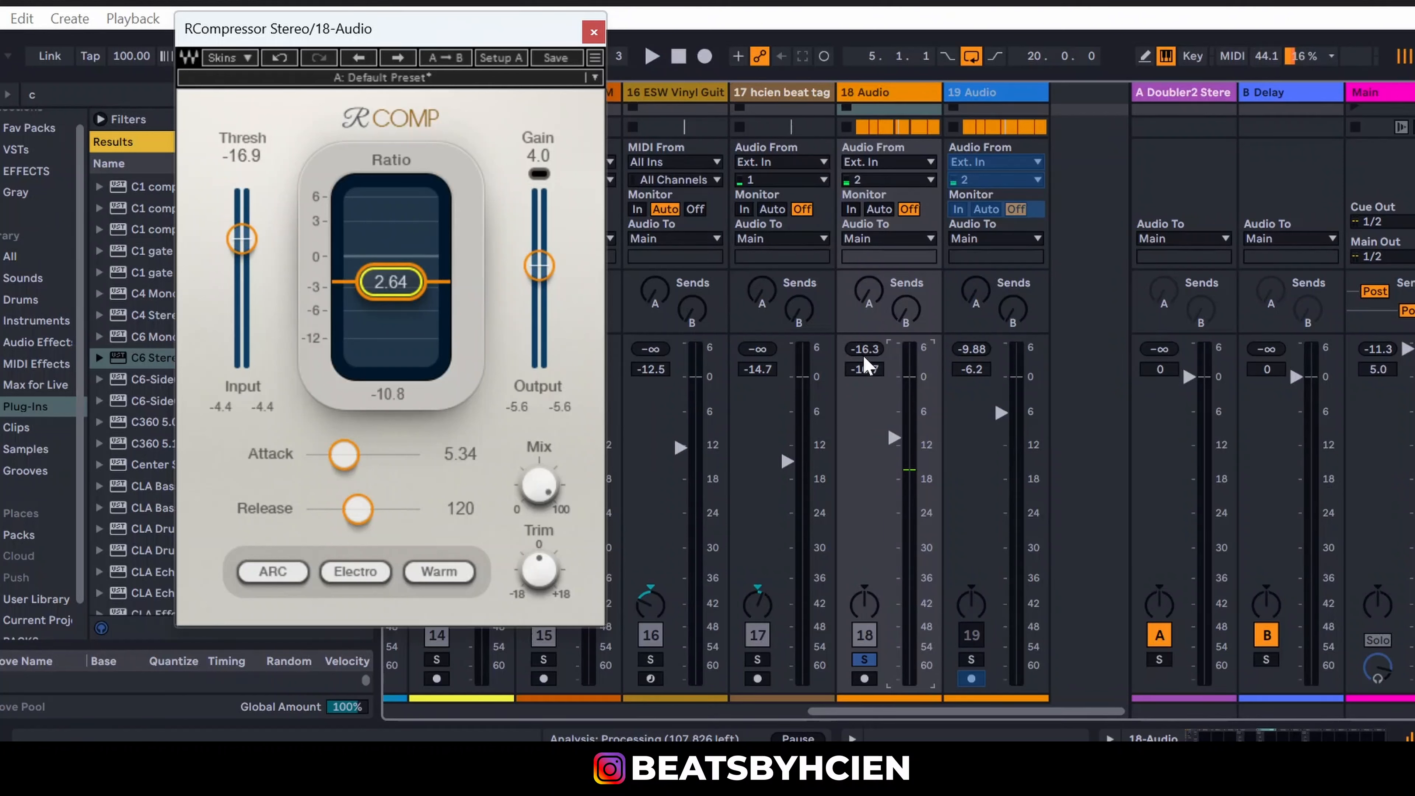
Step: Fine-tune RCompressor during playback to a threshold of -16.8 dB, a ratio of 2.71 and a gain of 4.1 dB
key("space")
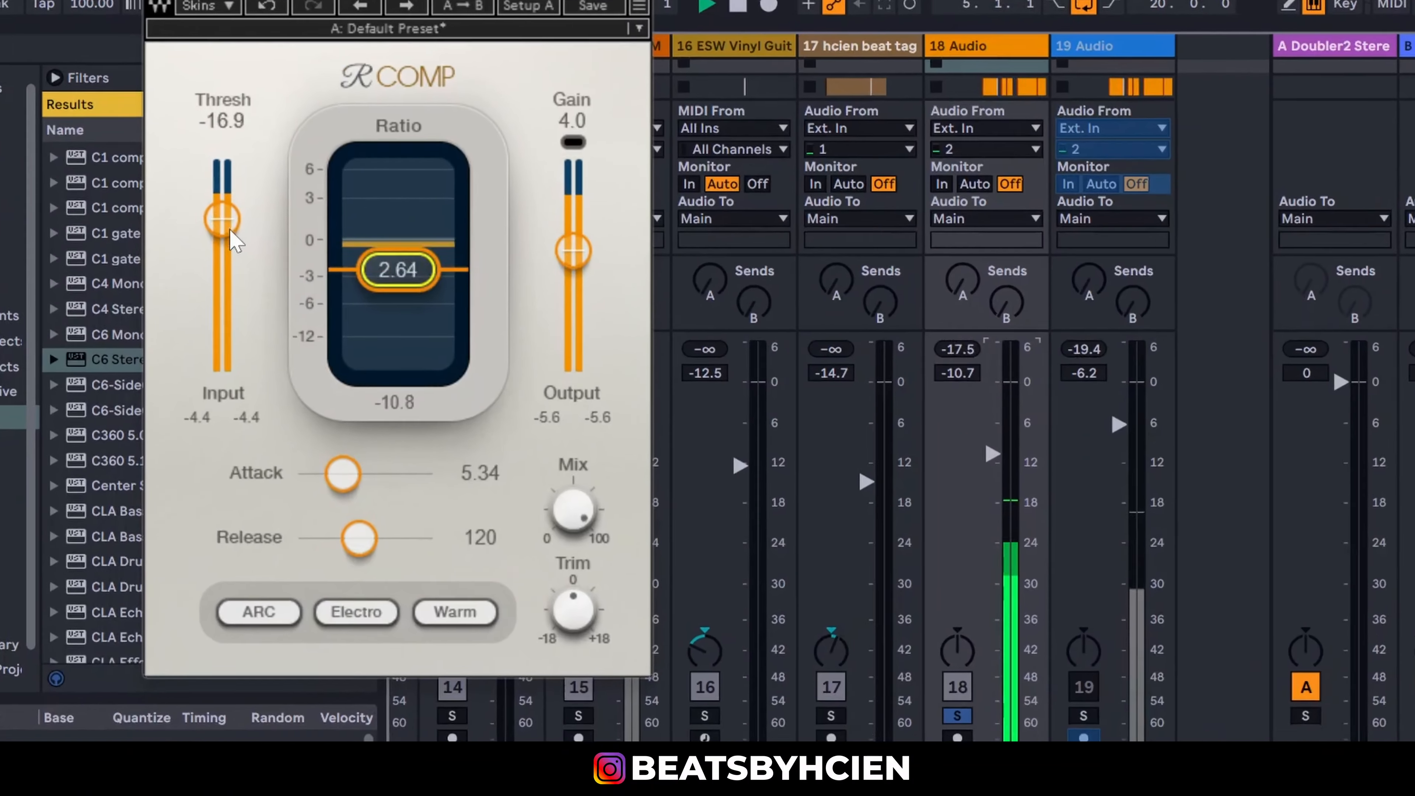
left_click_drag(244, 242, 244, 241)
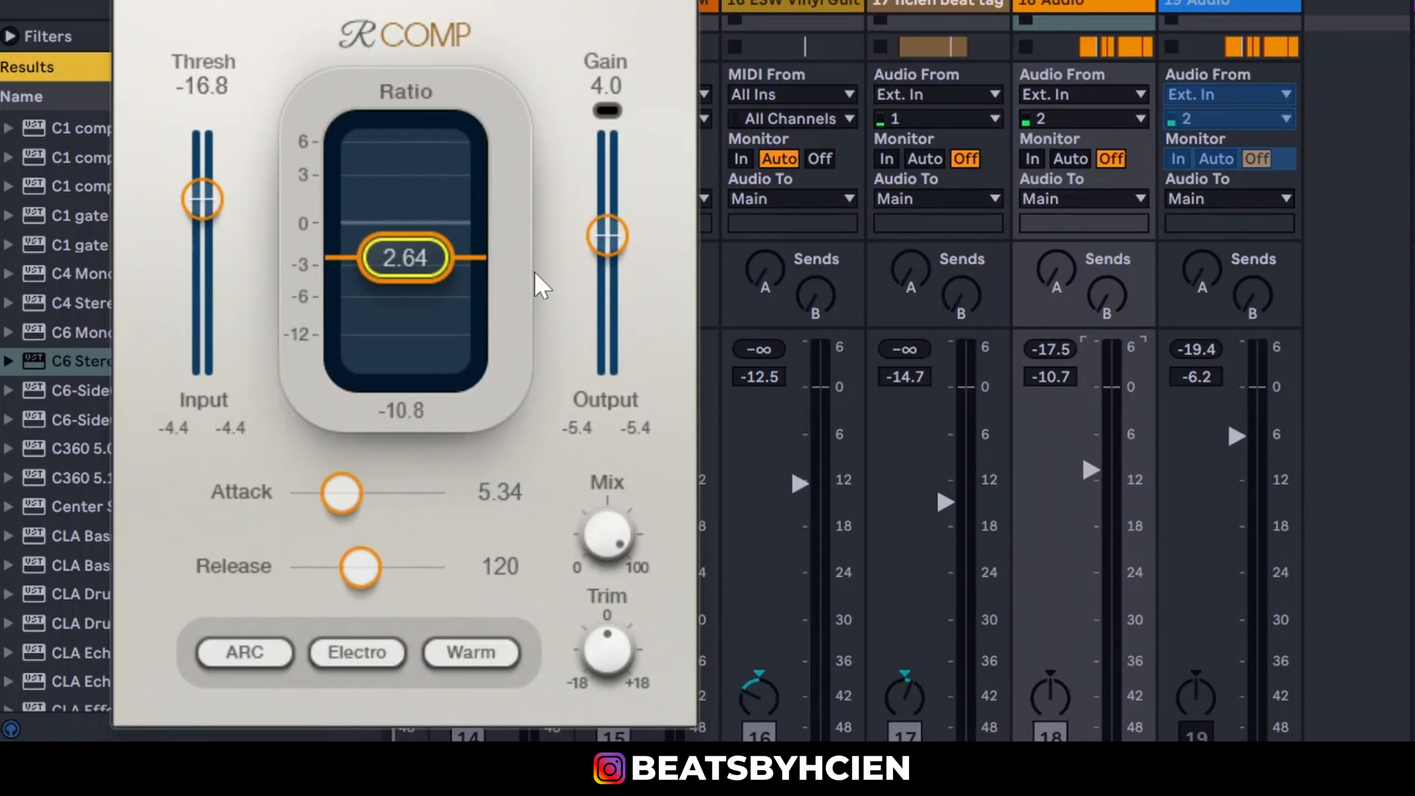
left_click_drag(436, 284, 438, 287)
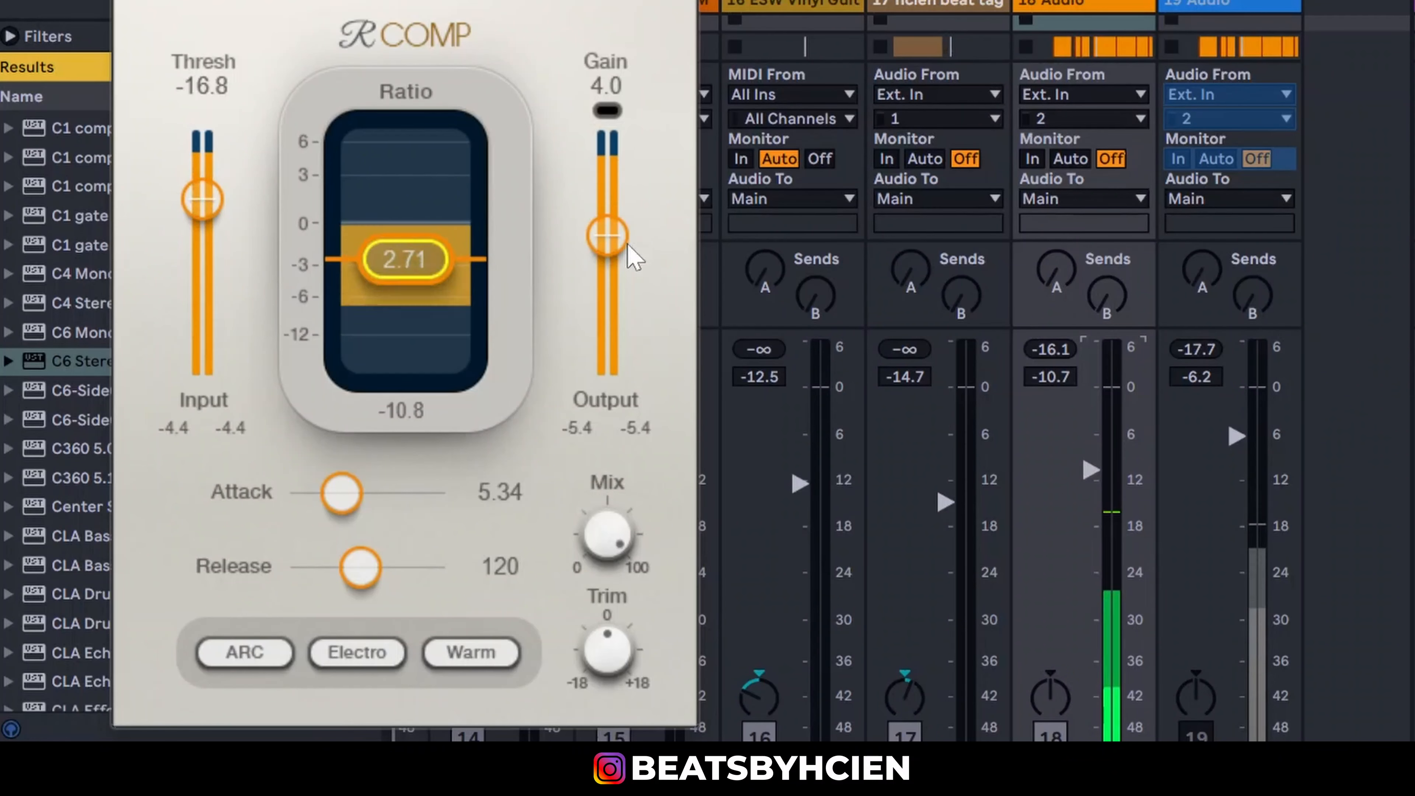
left_click_drag(619, 243, 620, 241)
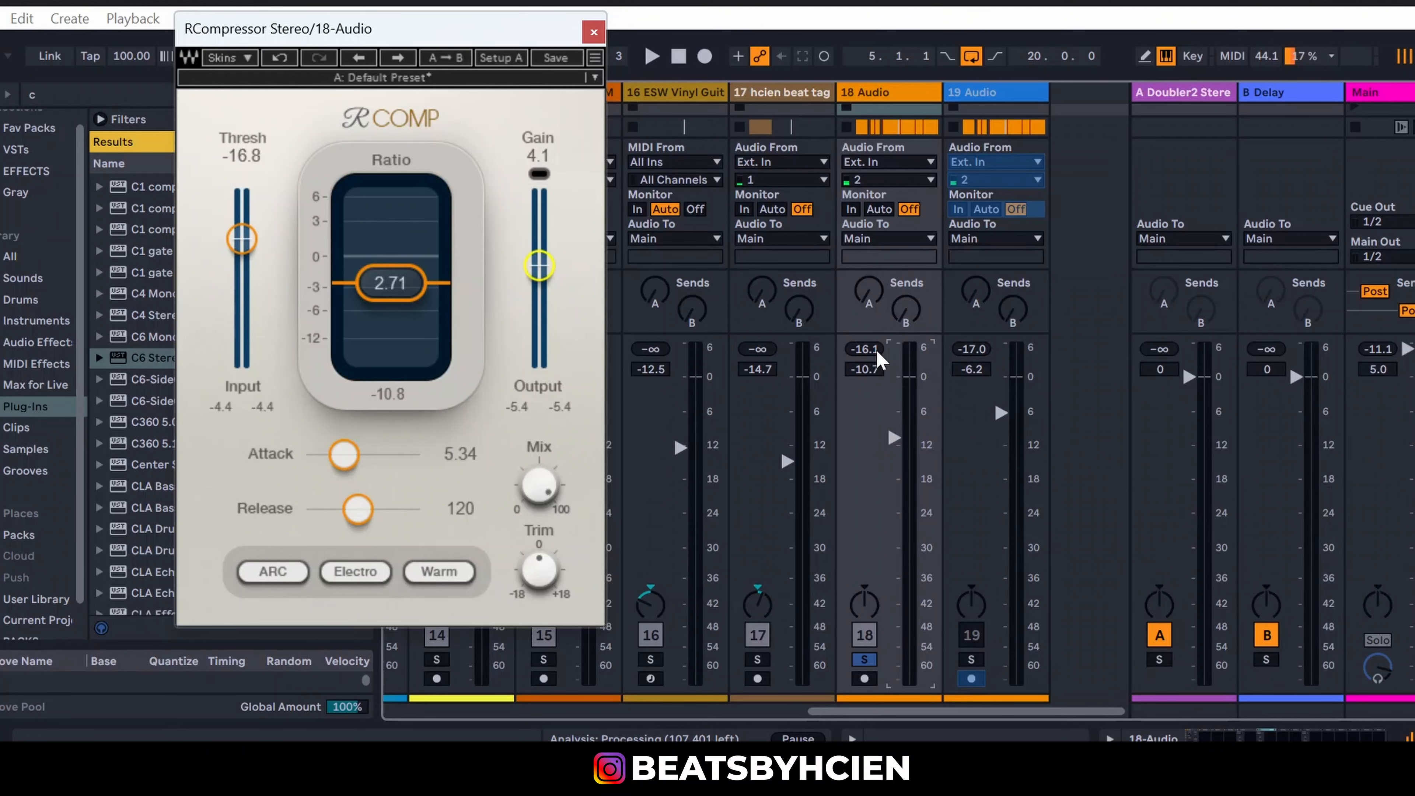
Step: Close RCompressor, enable CLA Vocals on track 18 and open its plug-in window
double_click(982, 96)
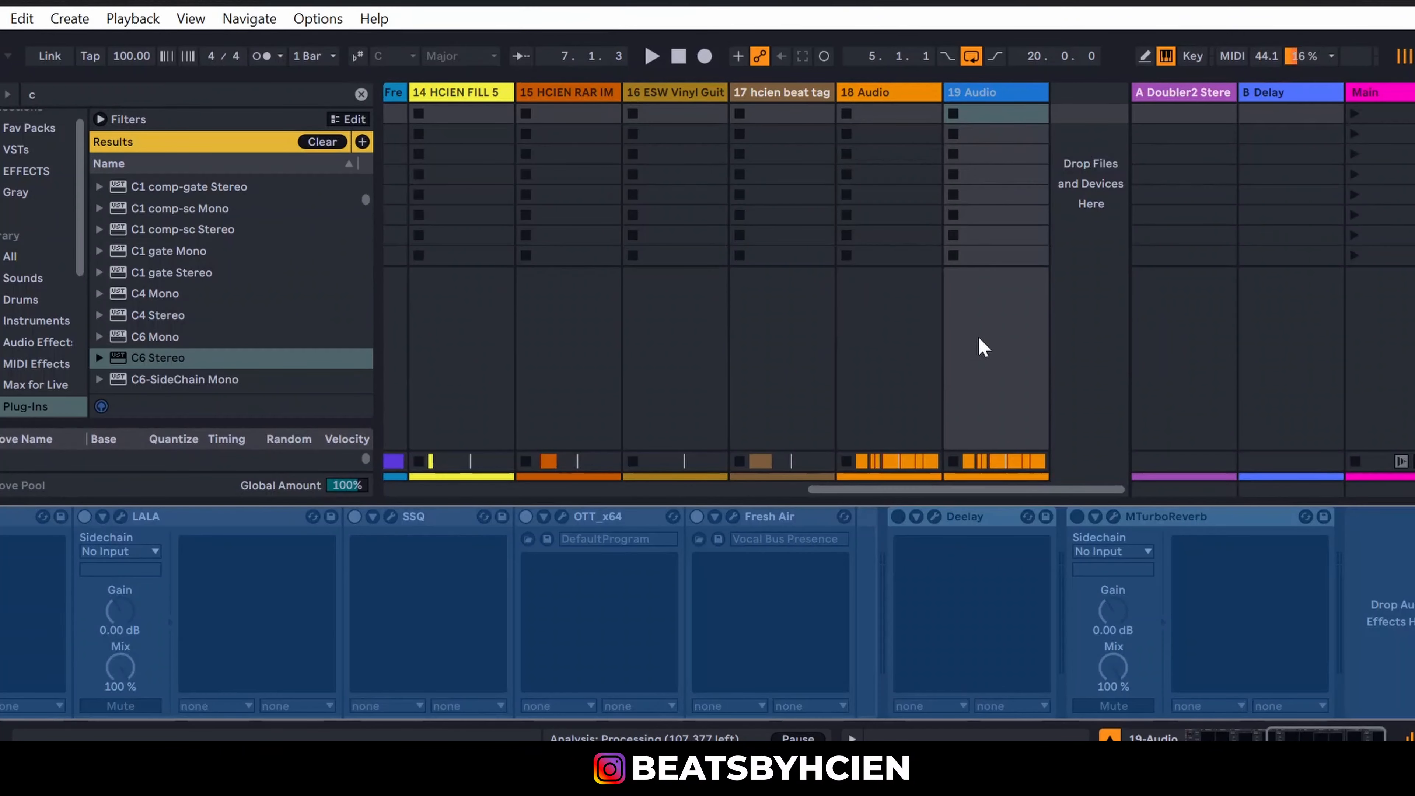
left_click(870, 92)
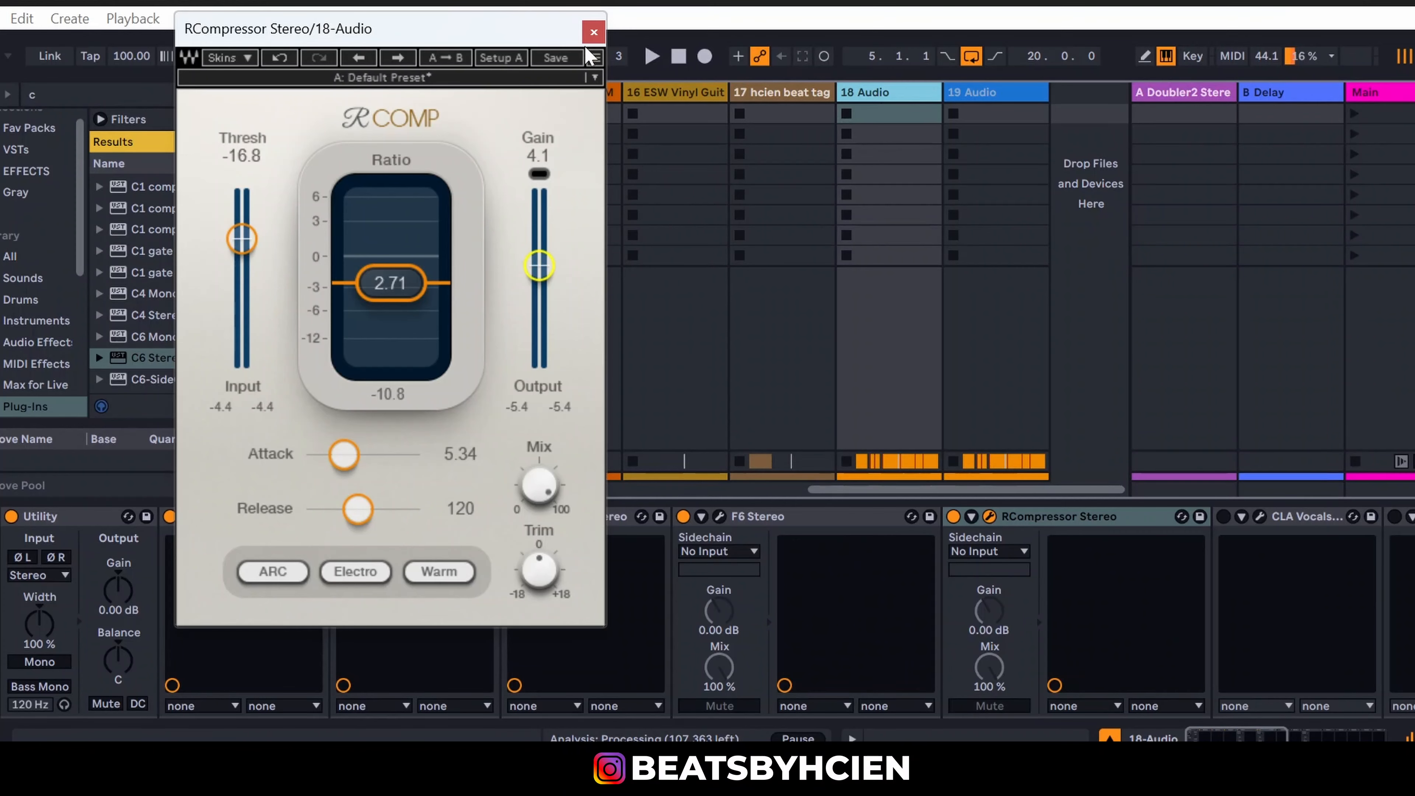
left_click(594, 32)
left_click_drag(1206, 739, 1237, 741)
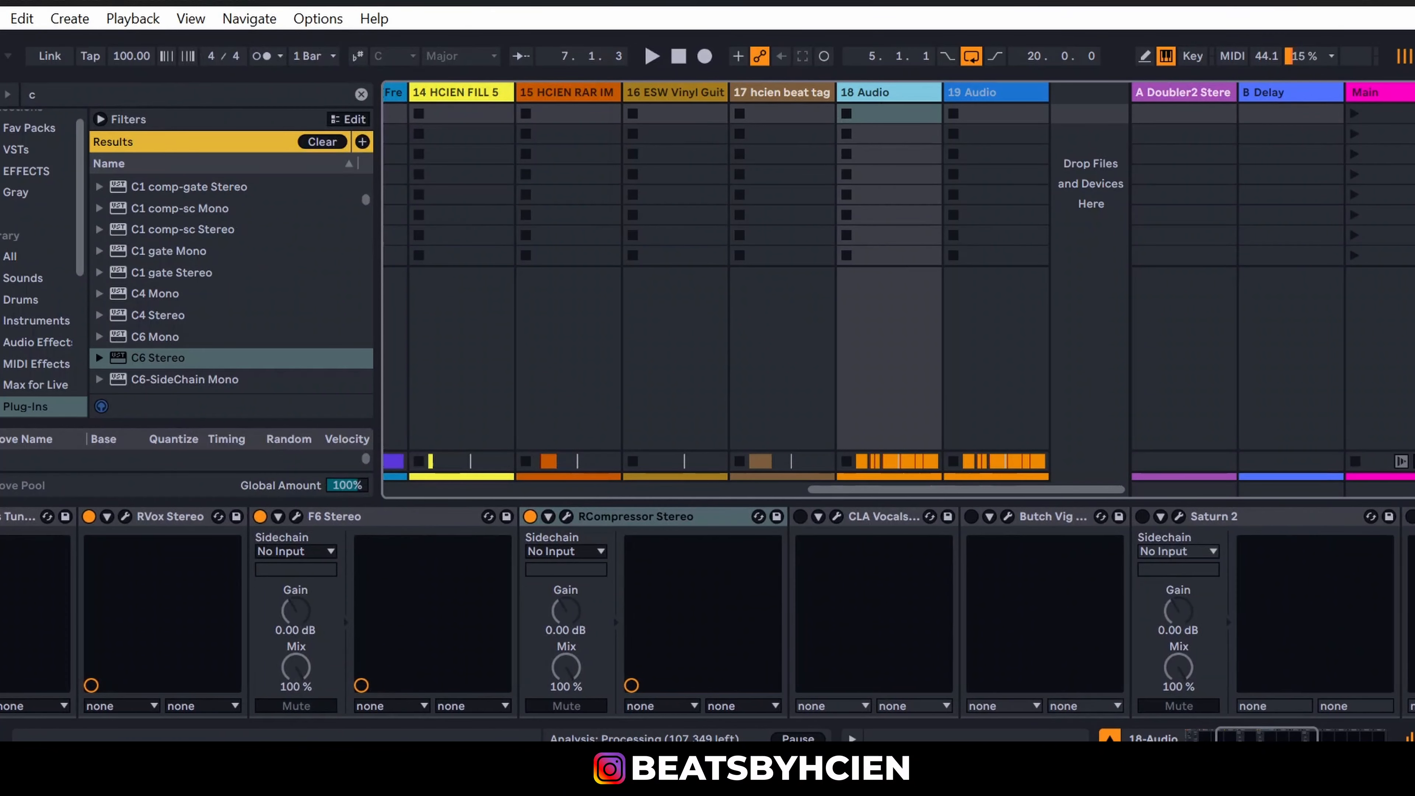
left_click(800, 516)
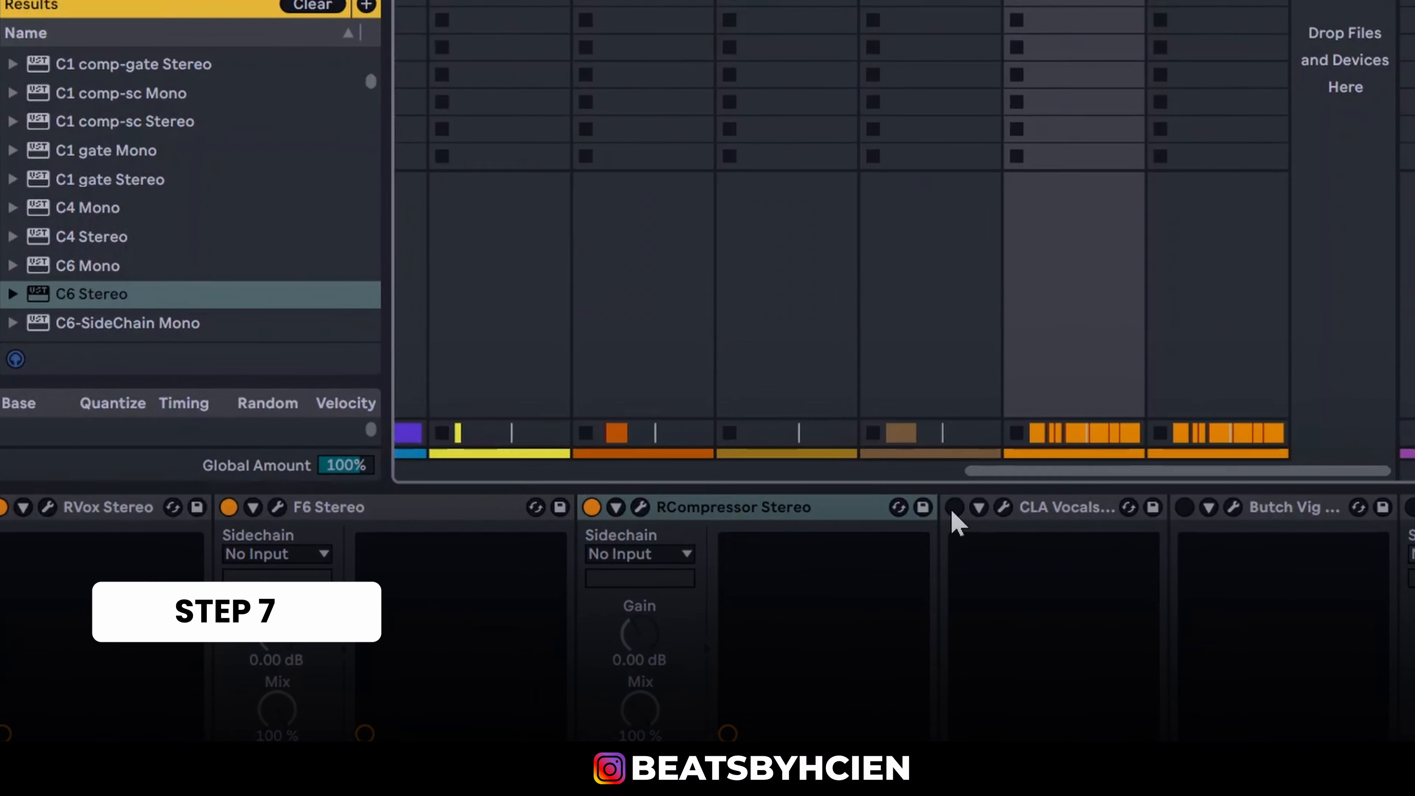
left_click(1013, 507)
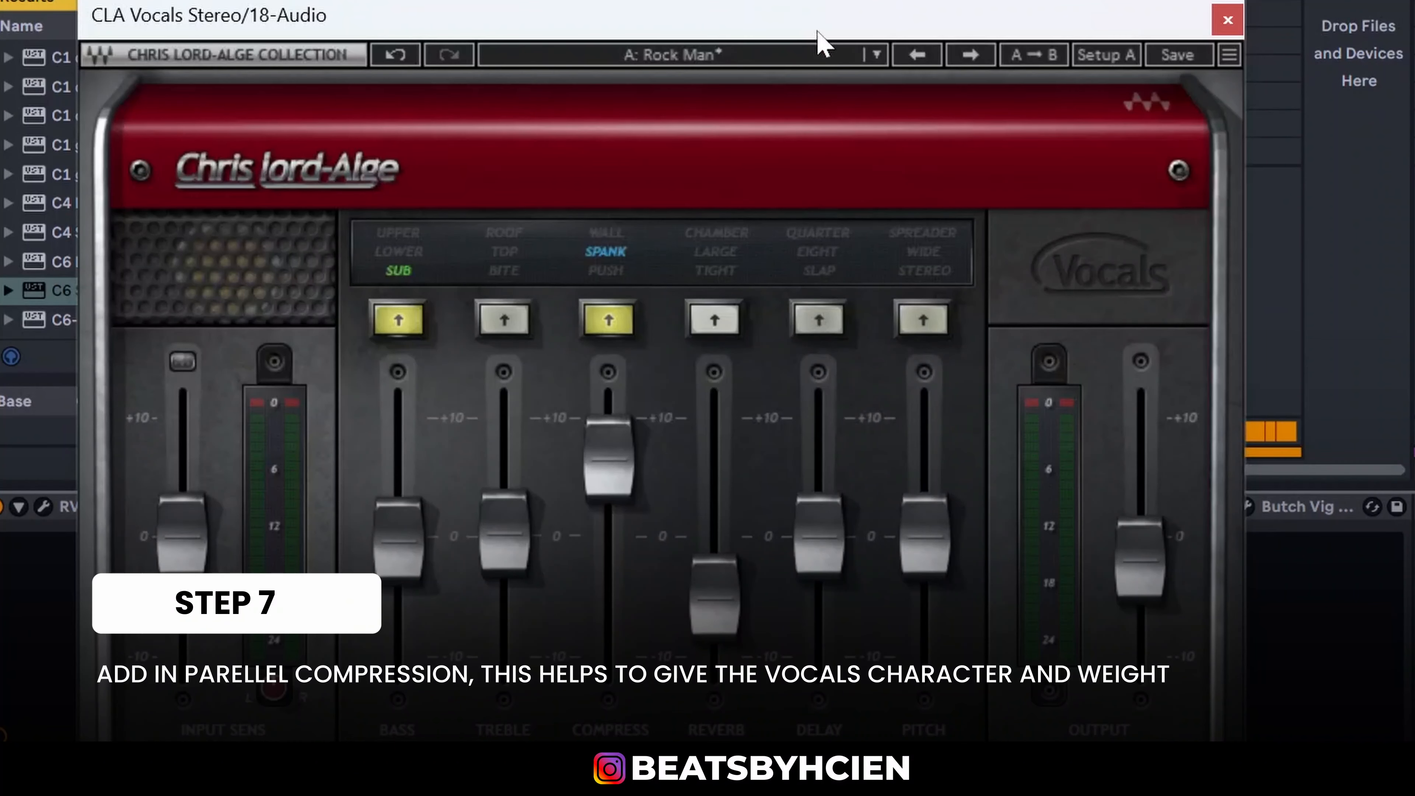
left_click_drag(818, 31, 879, 0)
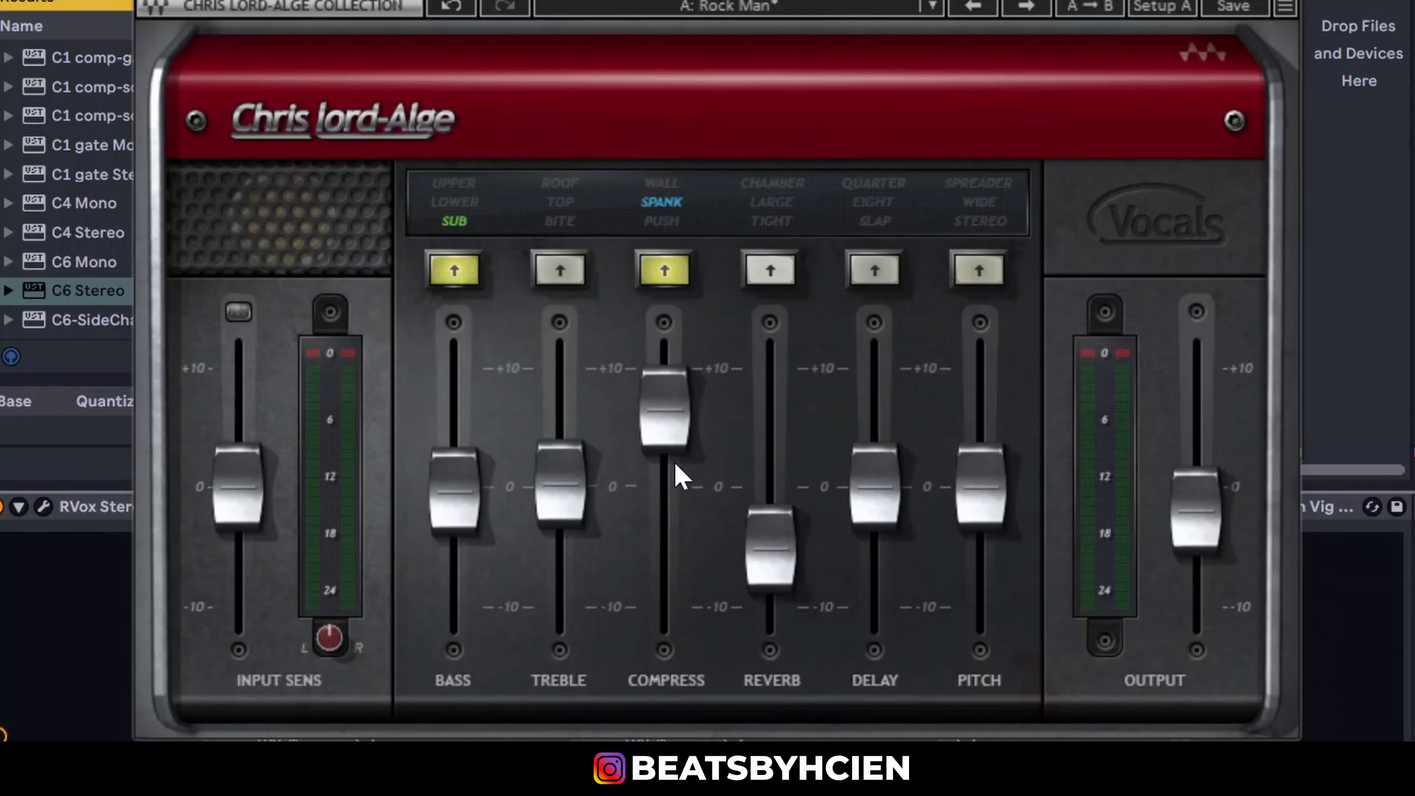
Step: Lower the Compress fader in CLA Vocals to about +4 and close the plug-in window
left_click(666, 430)
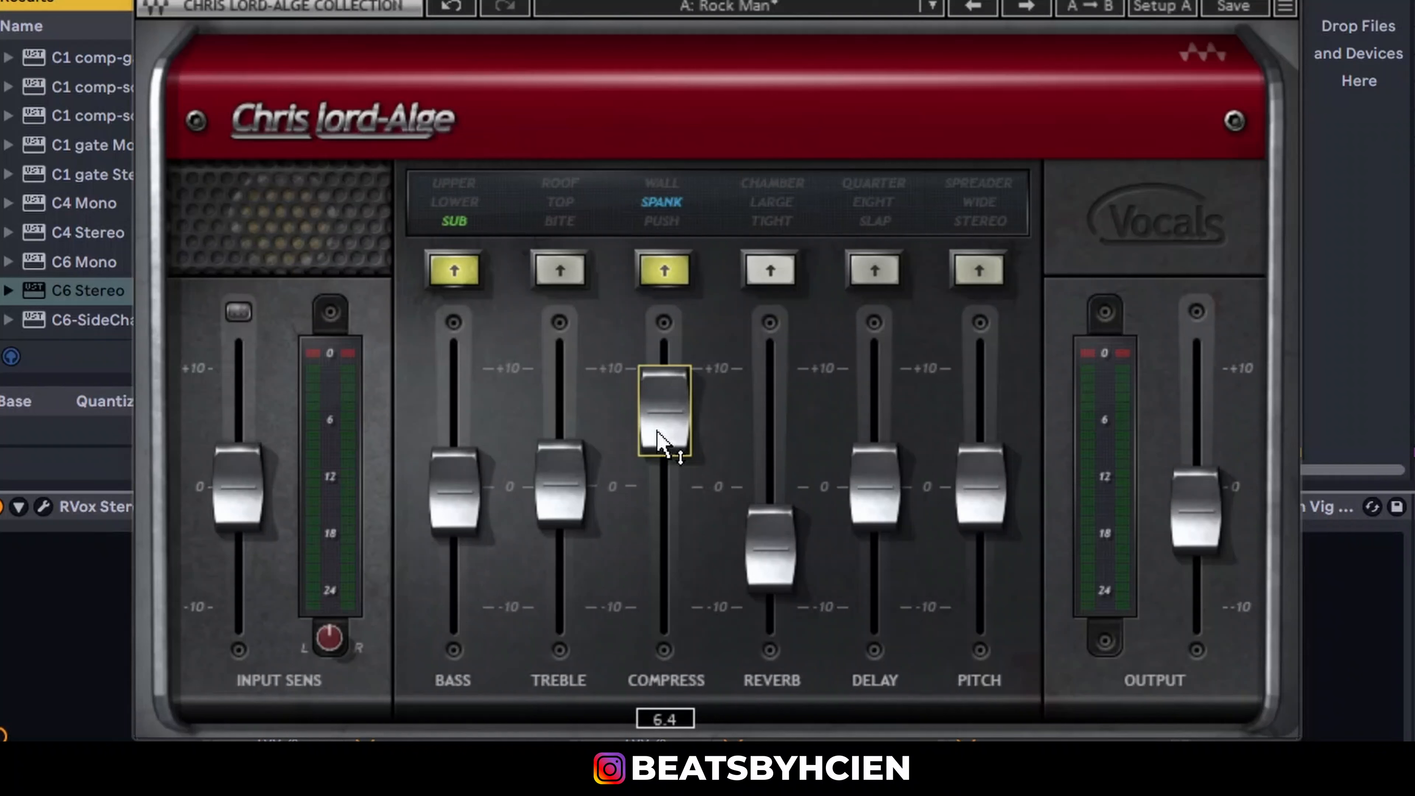
left_click_drag(660, 441, 672, 580)
left_click_drag(665, 512, 661, 470)
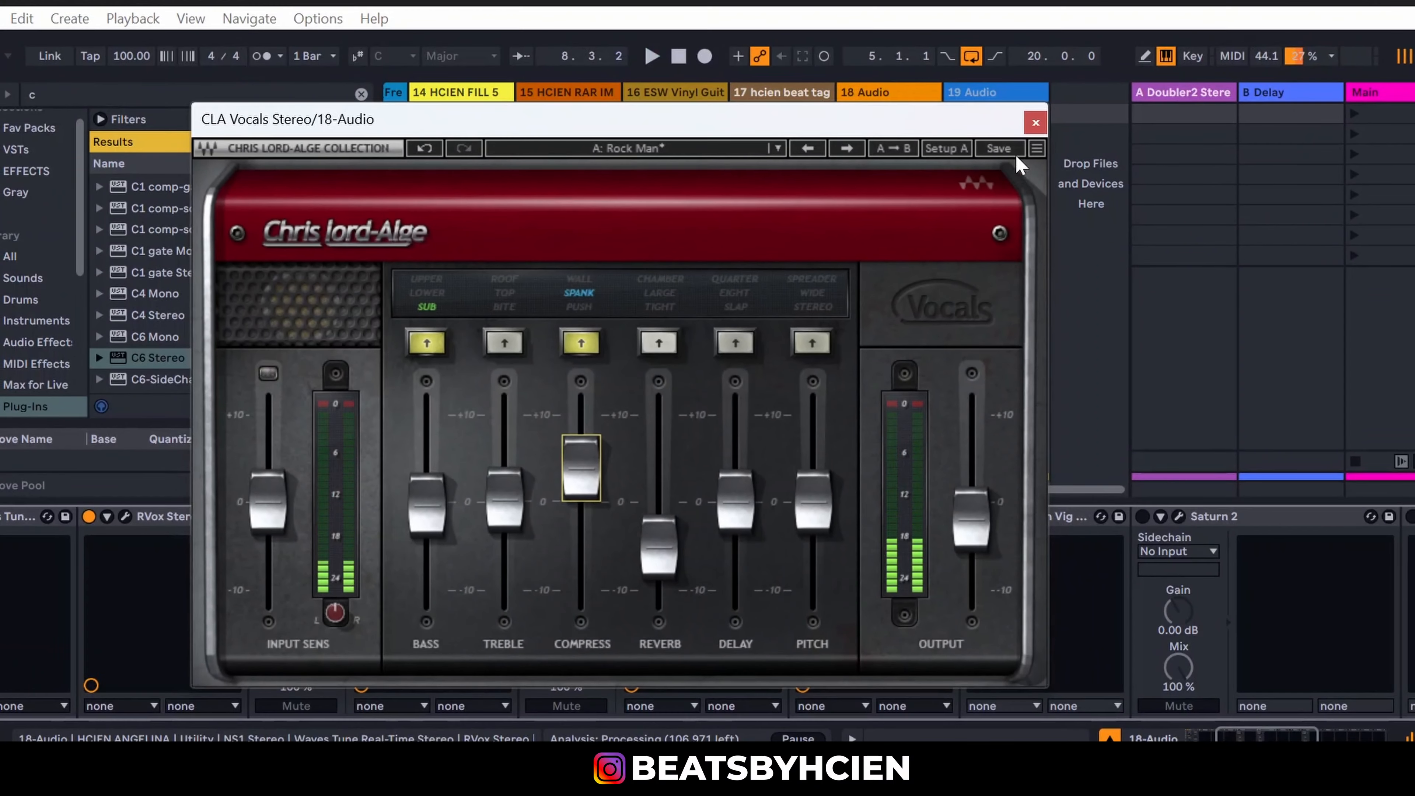
left_click(1036, 131)
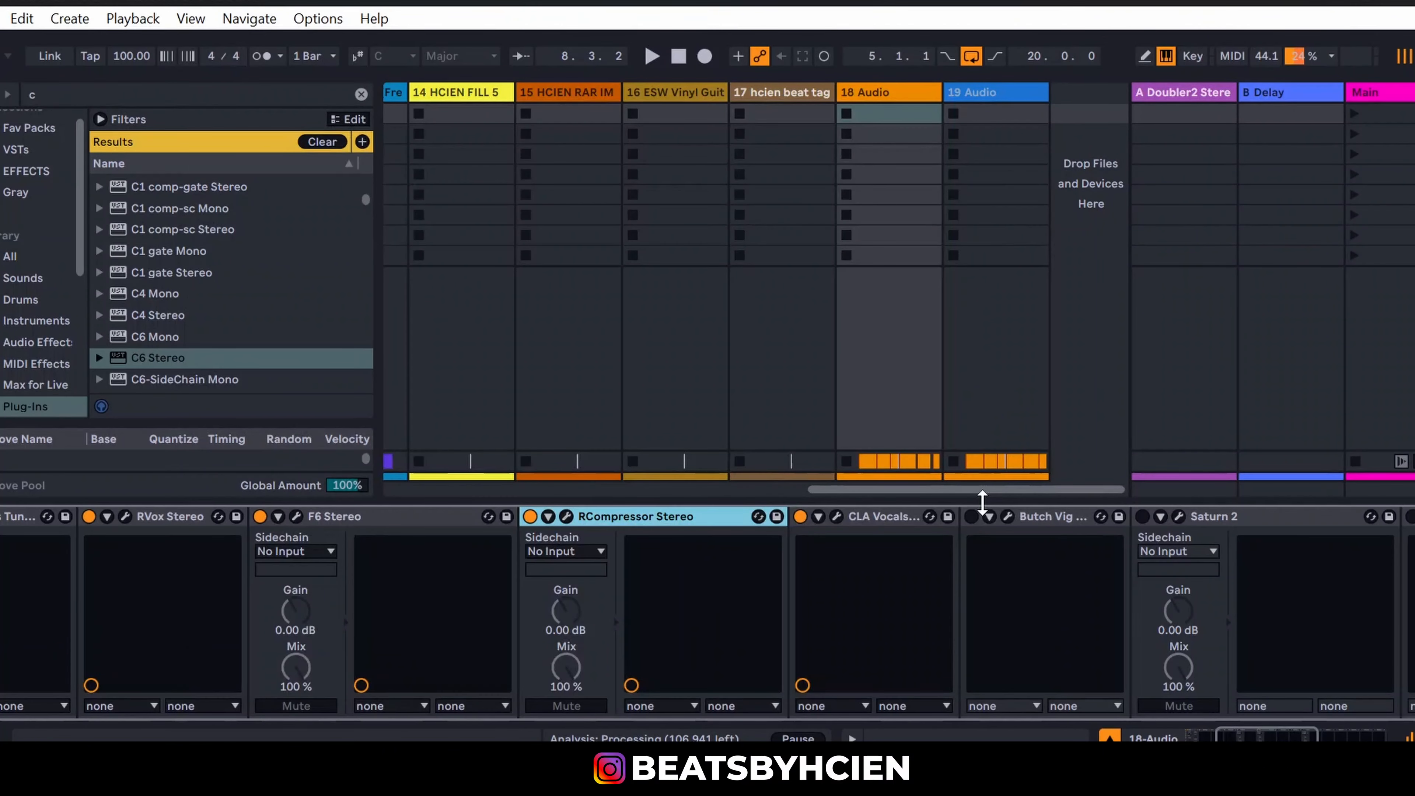
Step: Set track 18's volume to -14.2 dB in the mixer during playback and dismiss the e-mail notification
left_click_drag(982, 503, 982, 719)
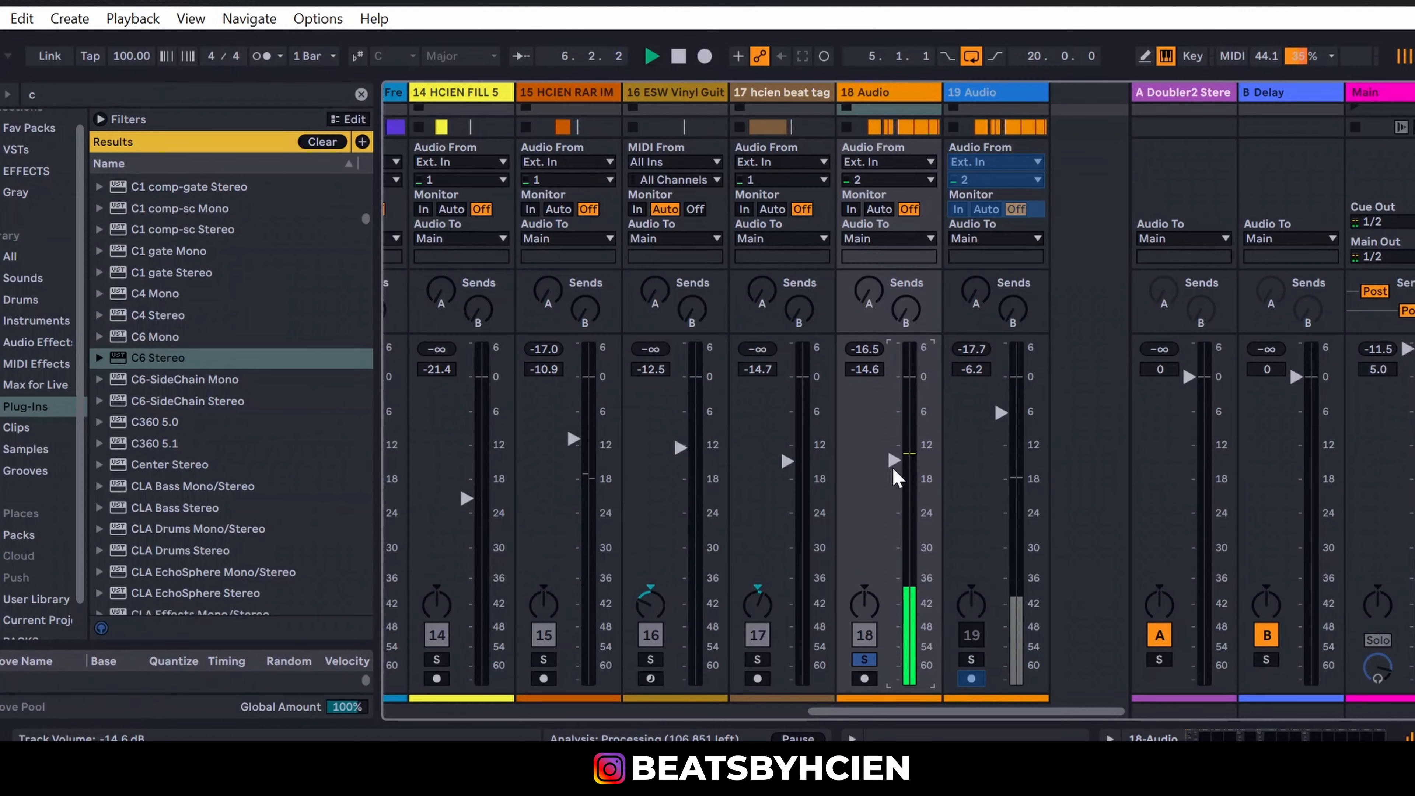
left_click_drag(893, 466, 893, 464)
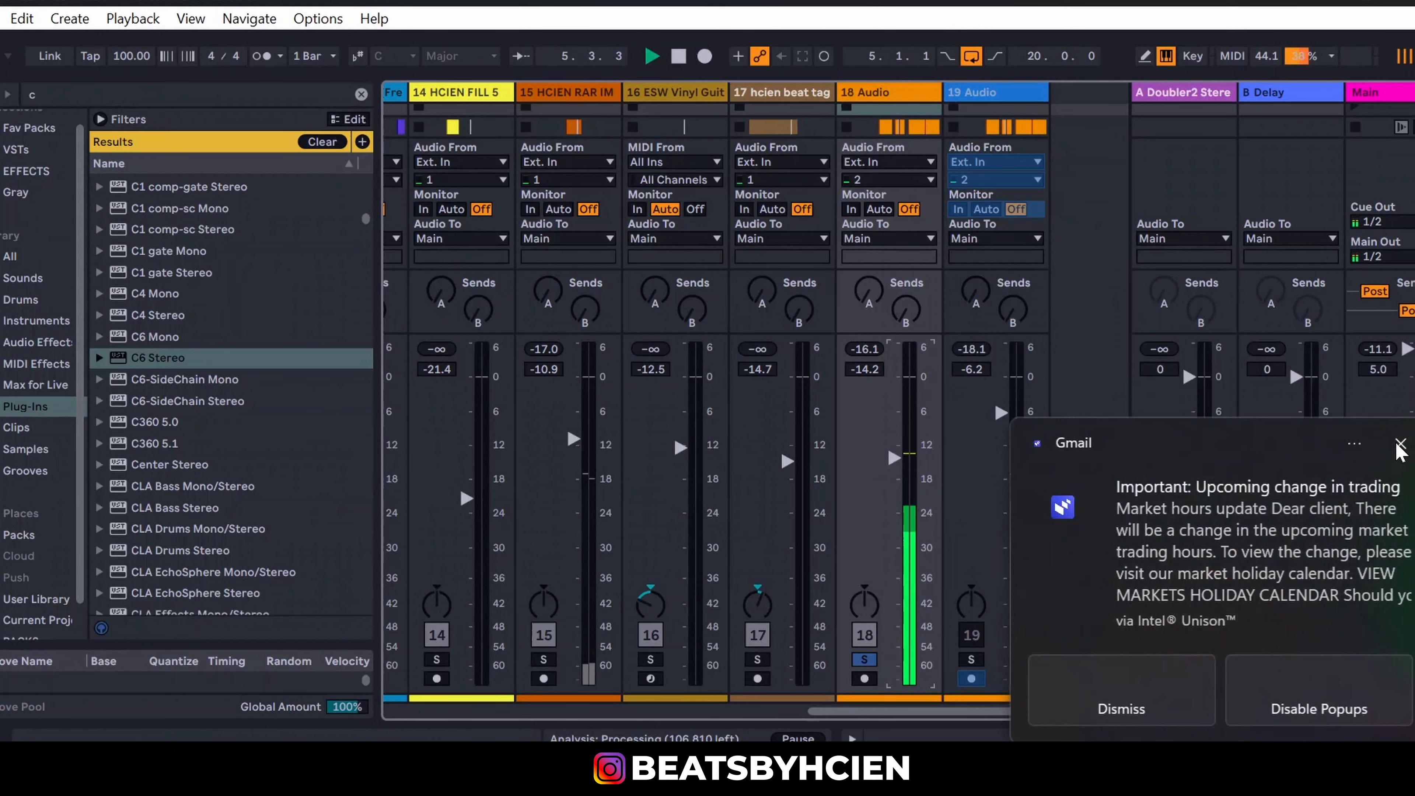
left_click(1401, 446)
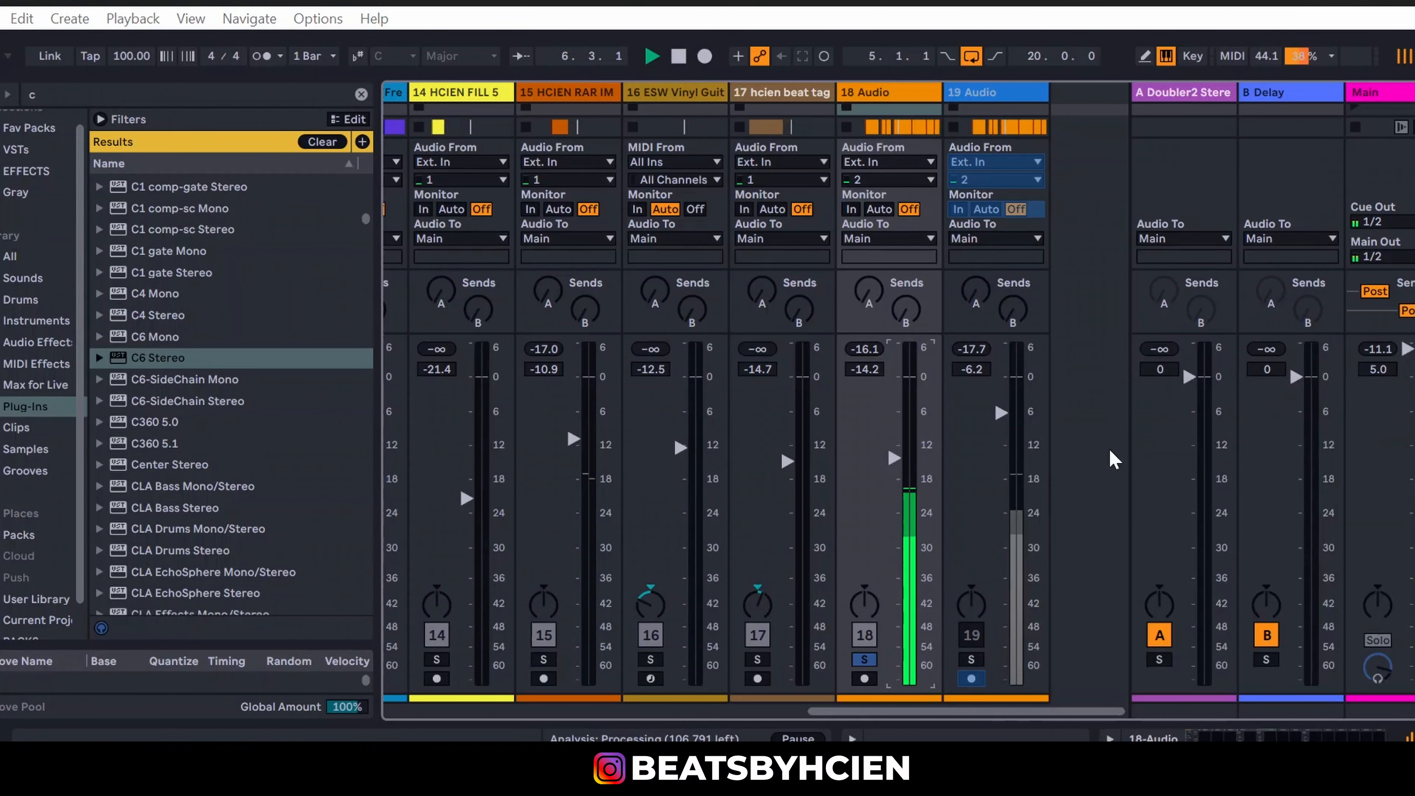
key("space")
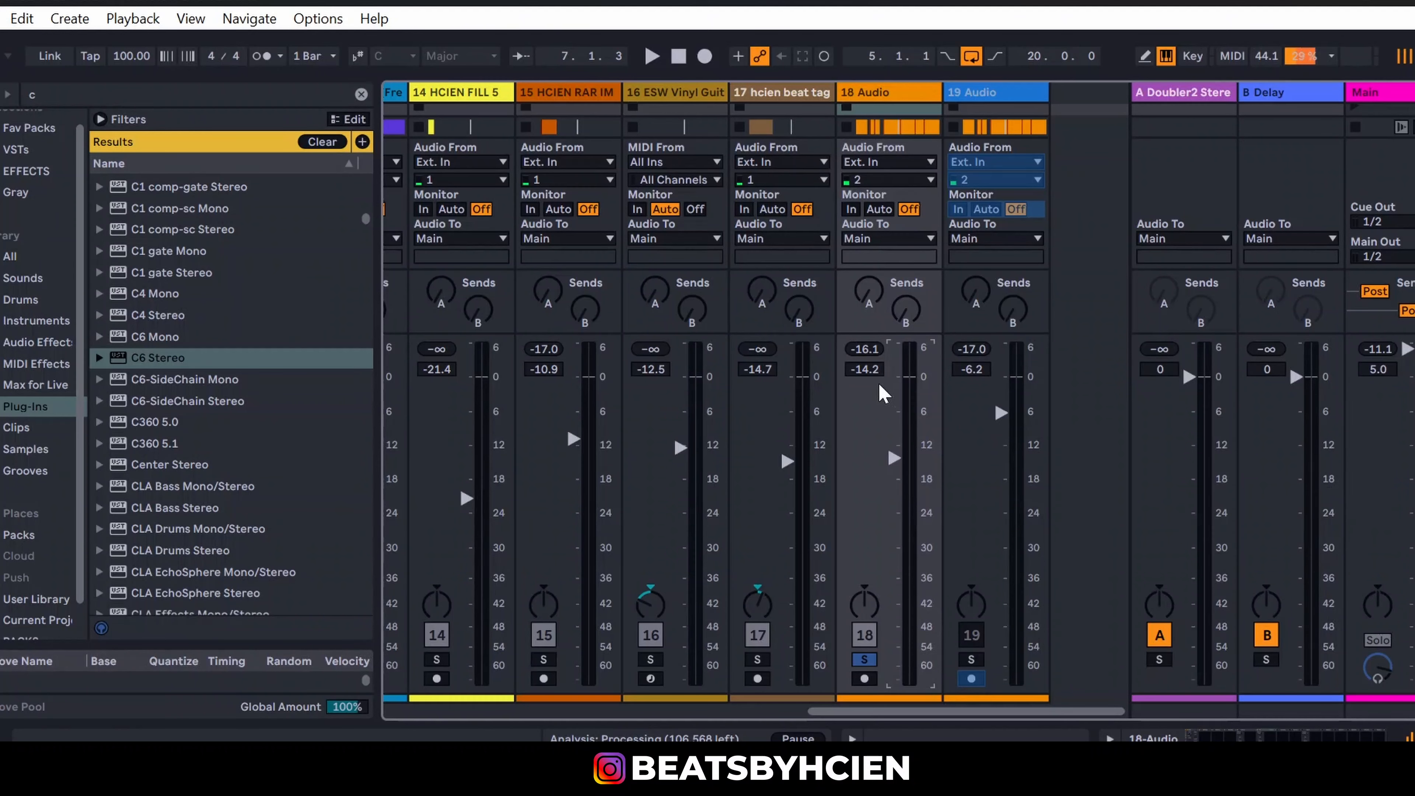
key("space")
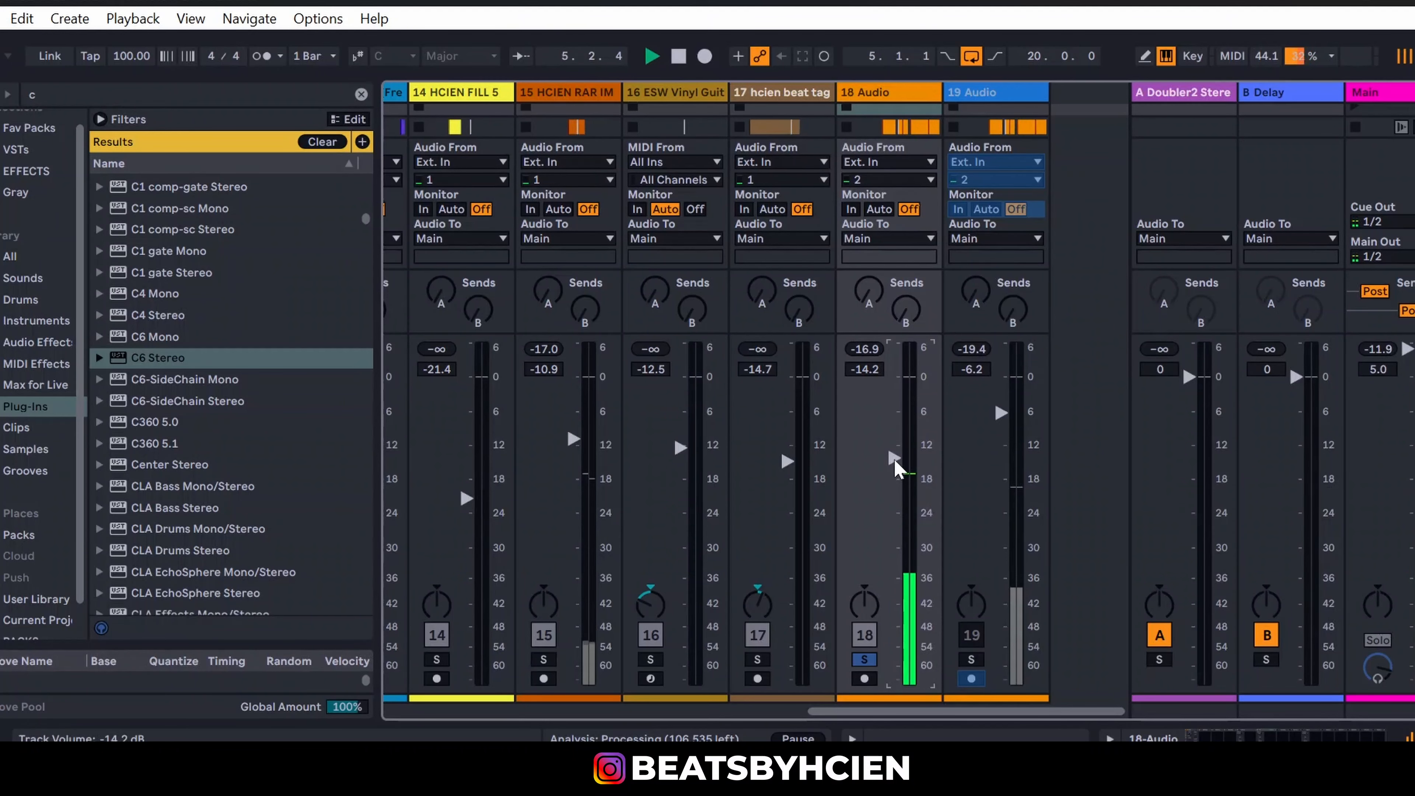
Step: Return to the arrangement, solo the Jup-8 V4 track alongside track 18 and restart playback
key("Tab")
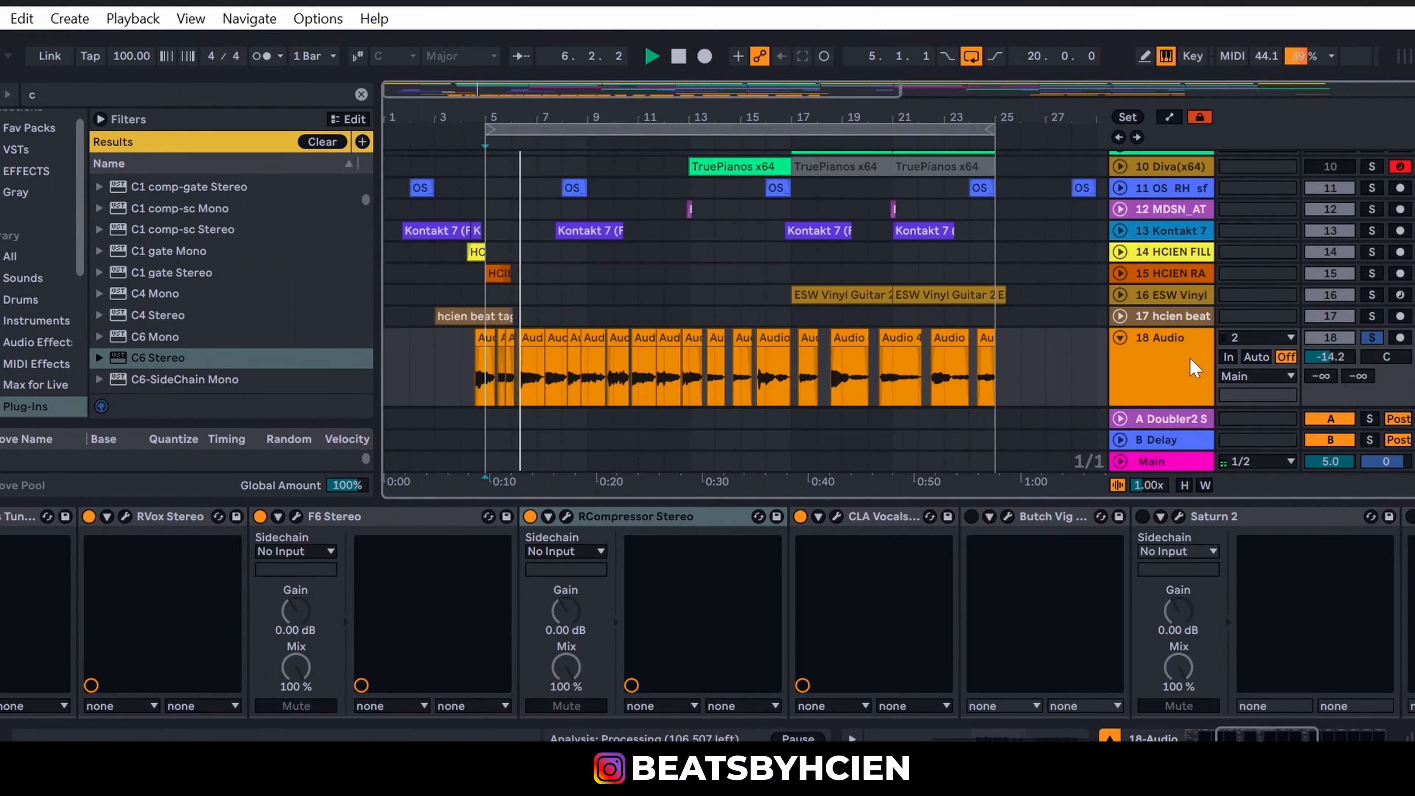
left_click(1216, 500)
key("space")
scroll(1299, 446, "up", 1)
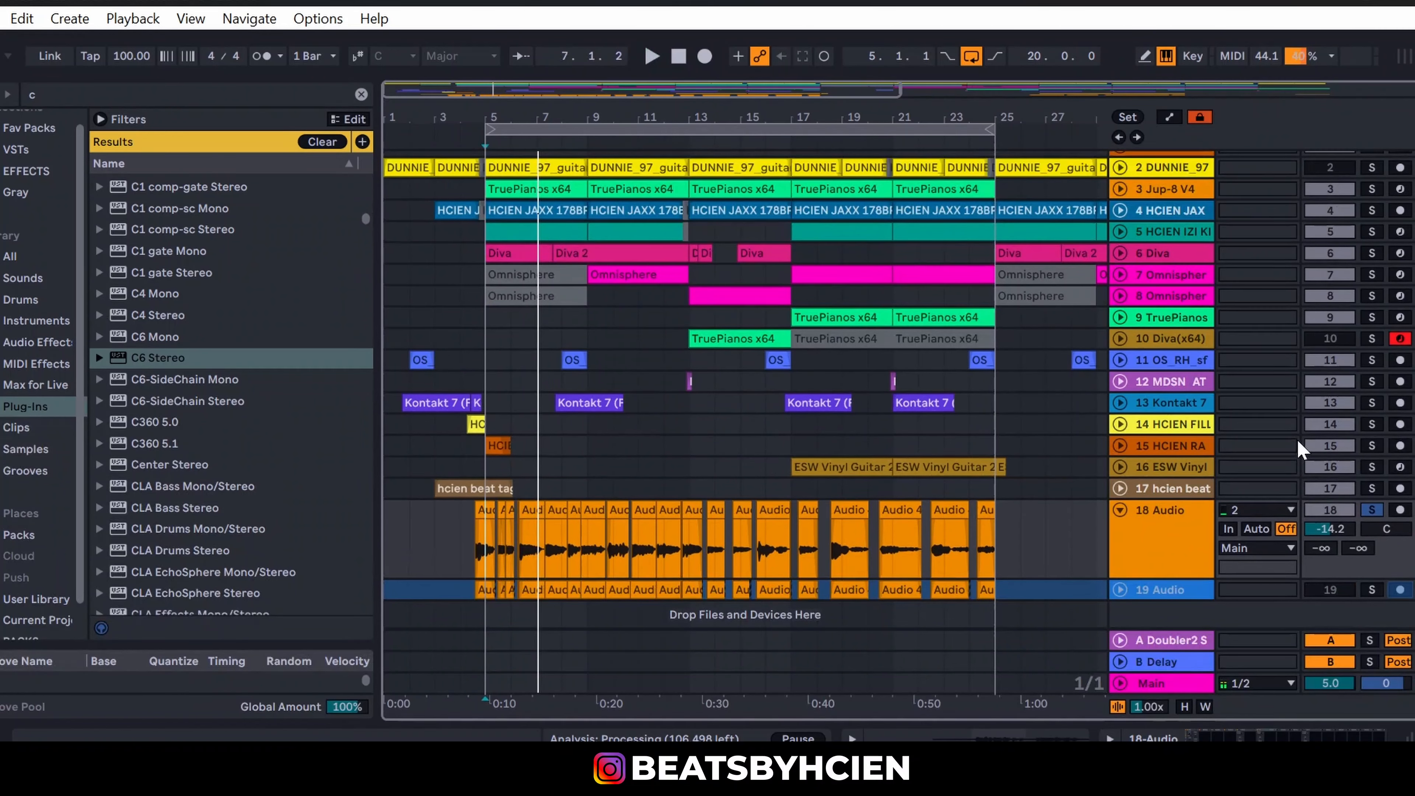
left_click(1372, 188)
key("space")
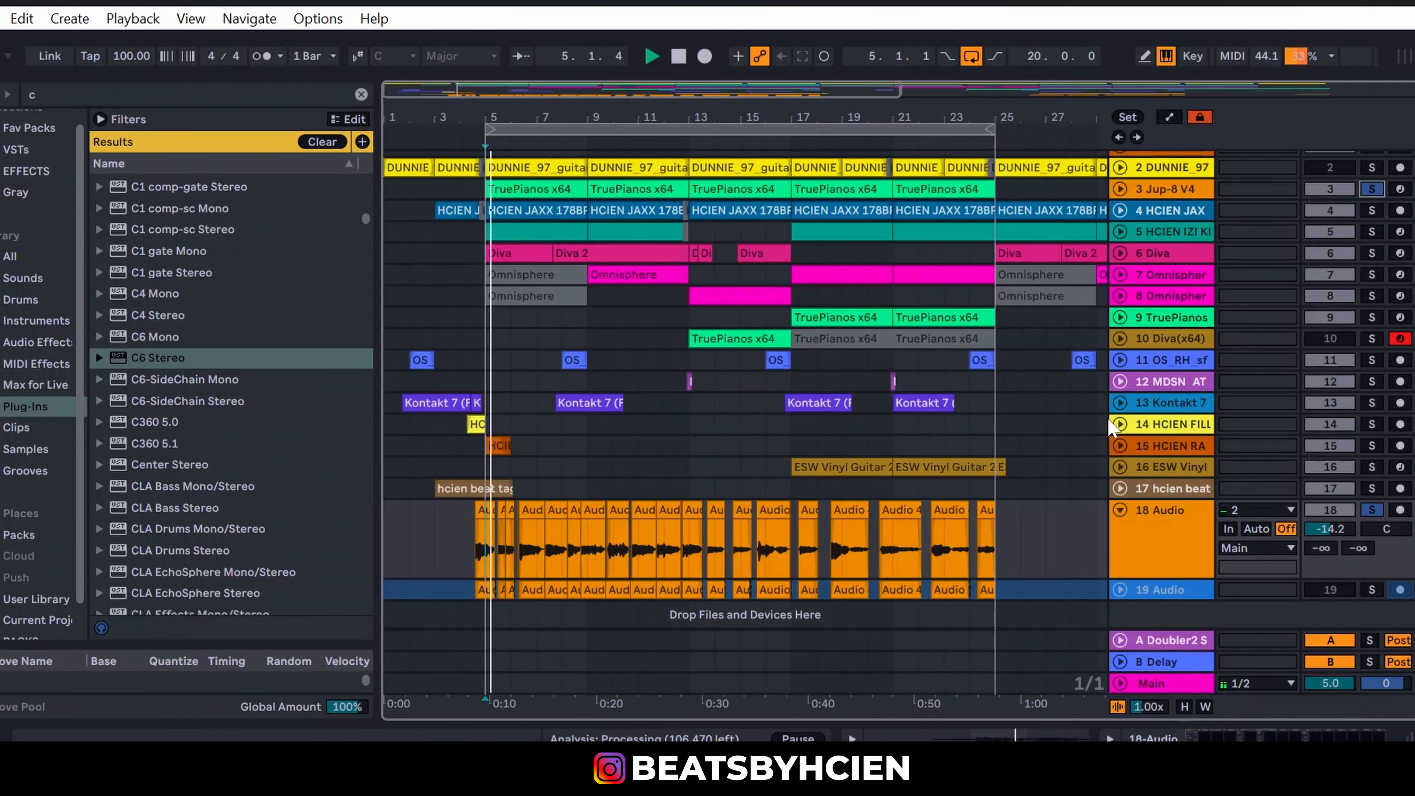
Step: Show track 18's device chain, enable Butch Vig Vocals and open its plug-in window
scroll(1146, 538, "down", 1)
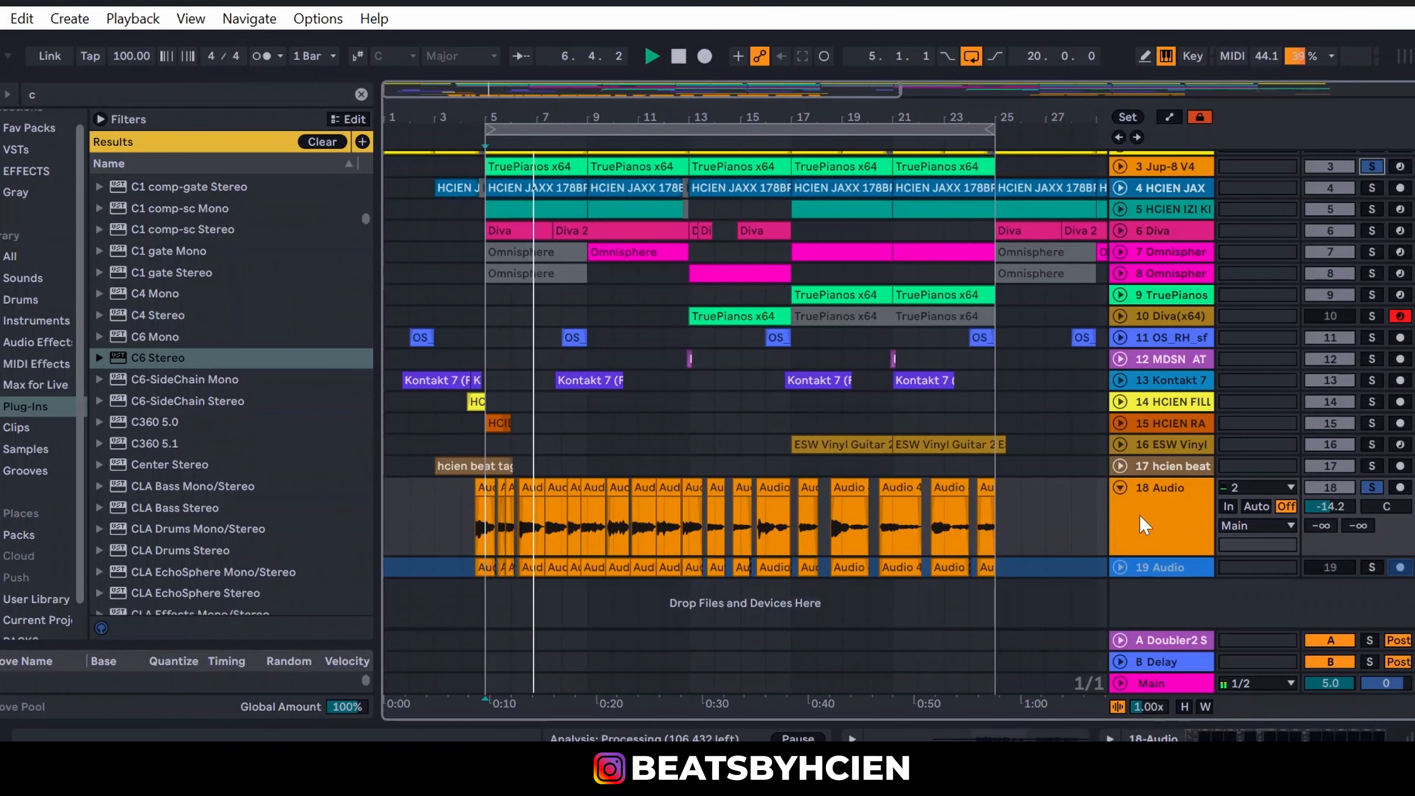
double_click(1166, 530)
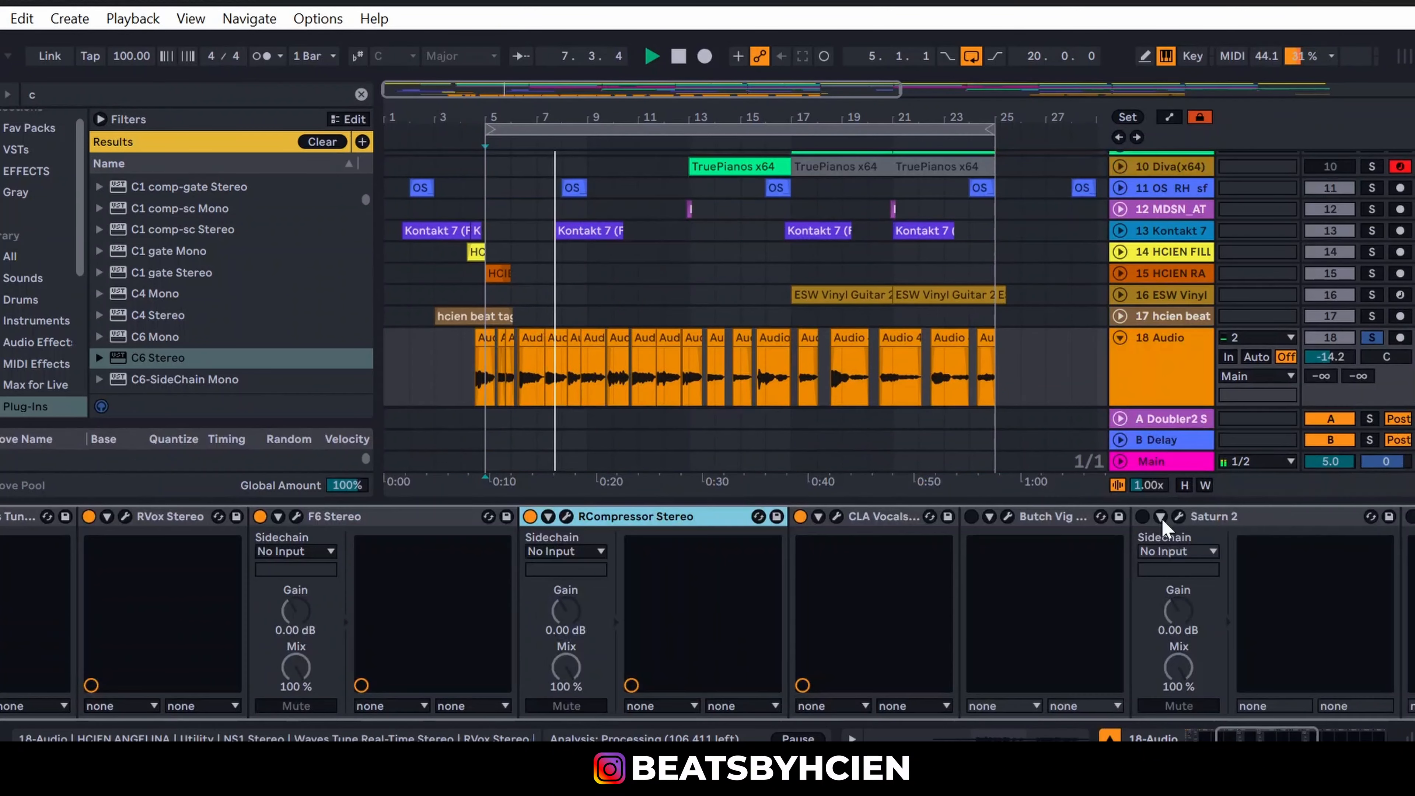
key("ctrl+d")
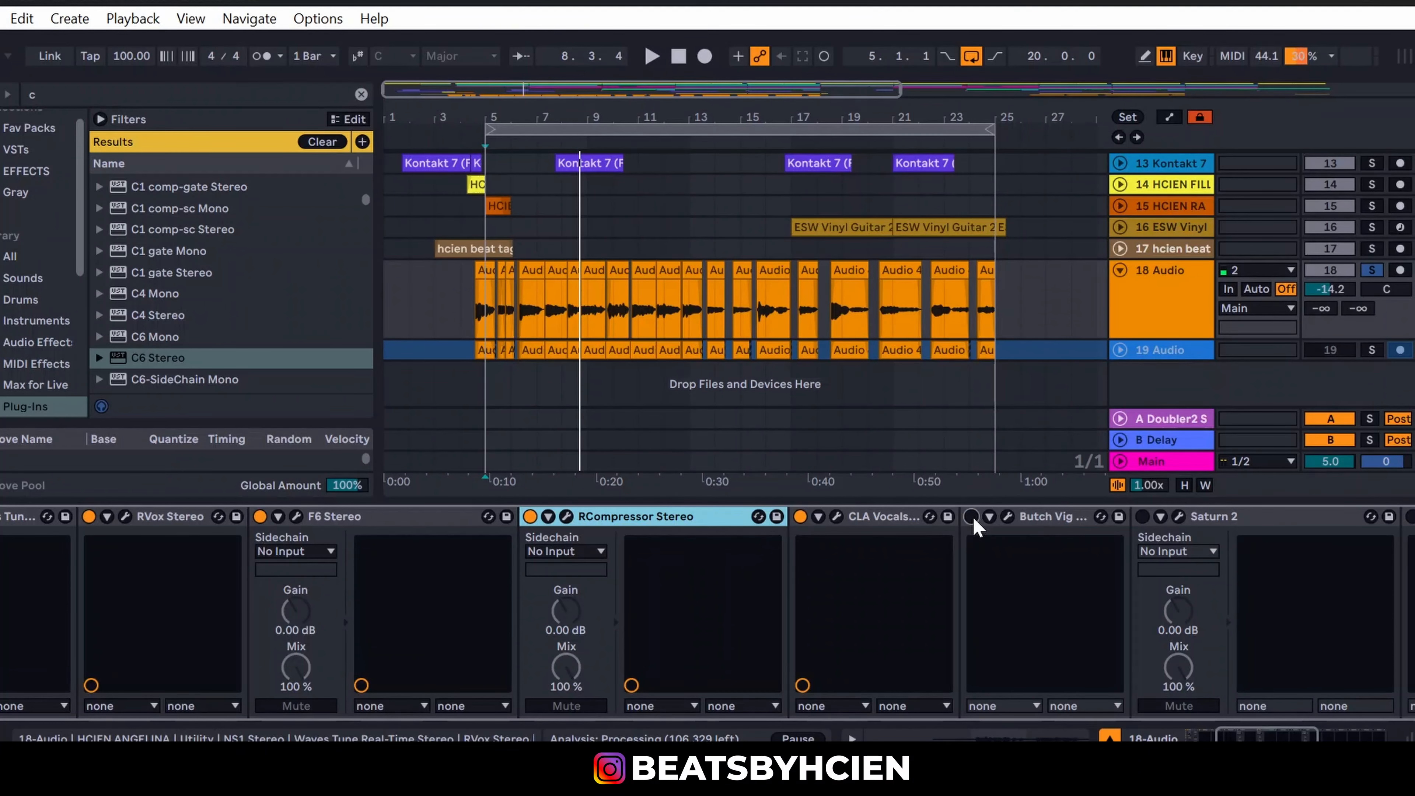
left_click(1007, 516)
Step: Raise Presence to 2.0 and set Lows to about -2.2 in Butch Vig Vocals
left_click_drag(517, 373, 587, 356)
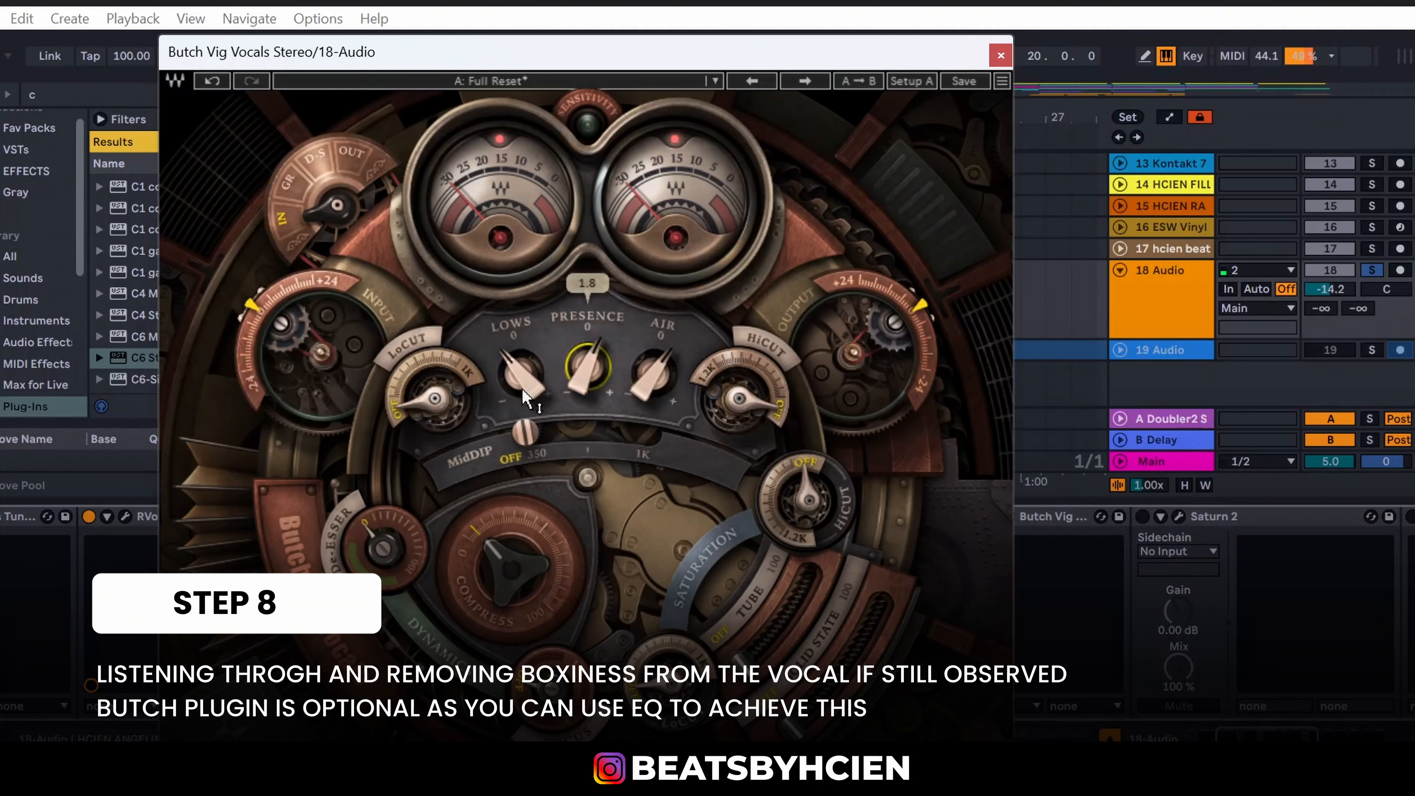
left_click_drag(524, 397, 524, 400)
left_click(588, 375)
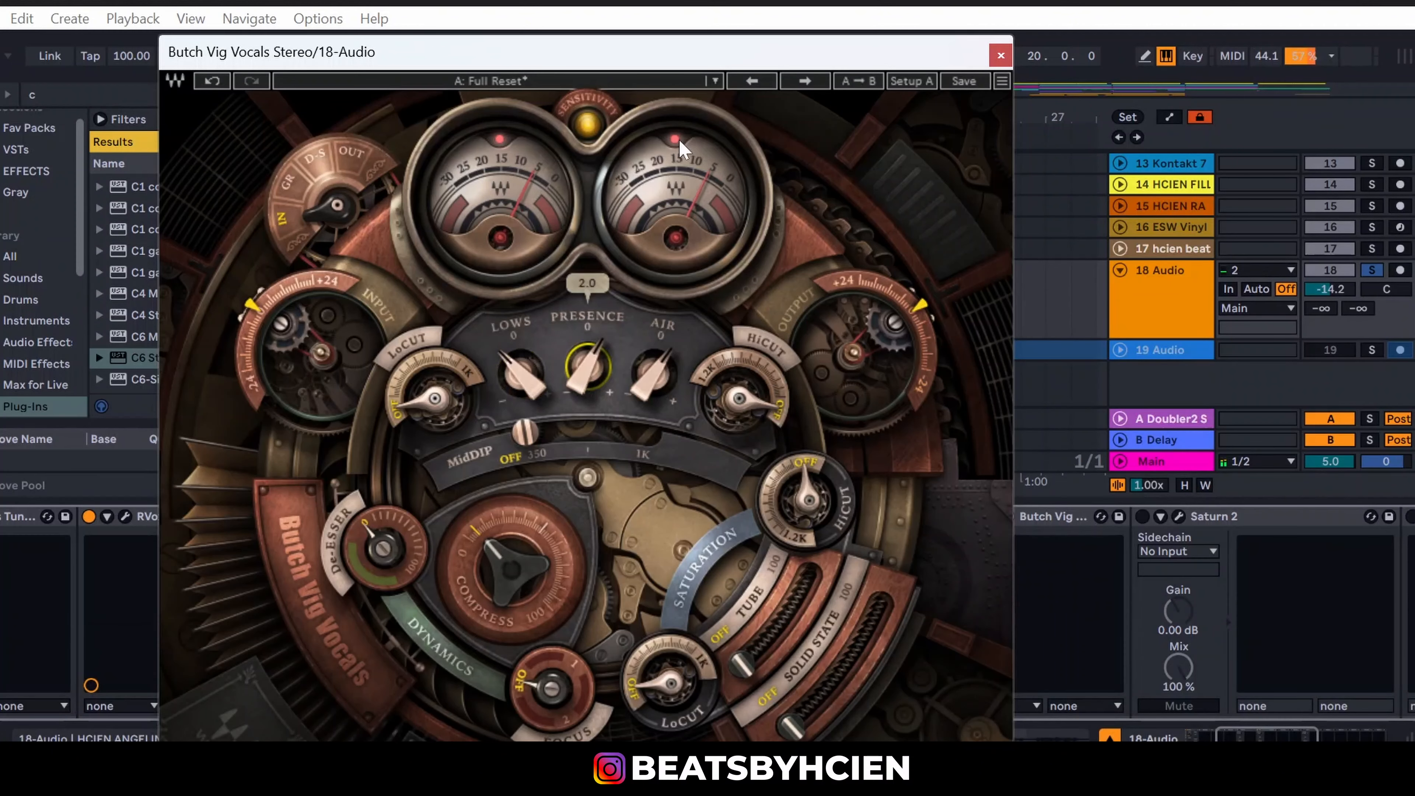
left_click(521, 375)
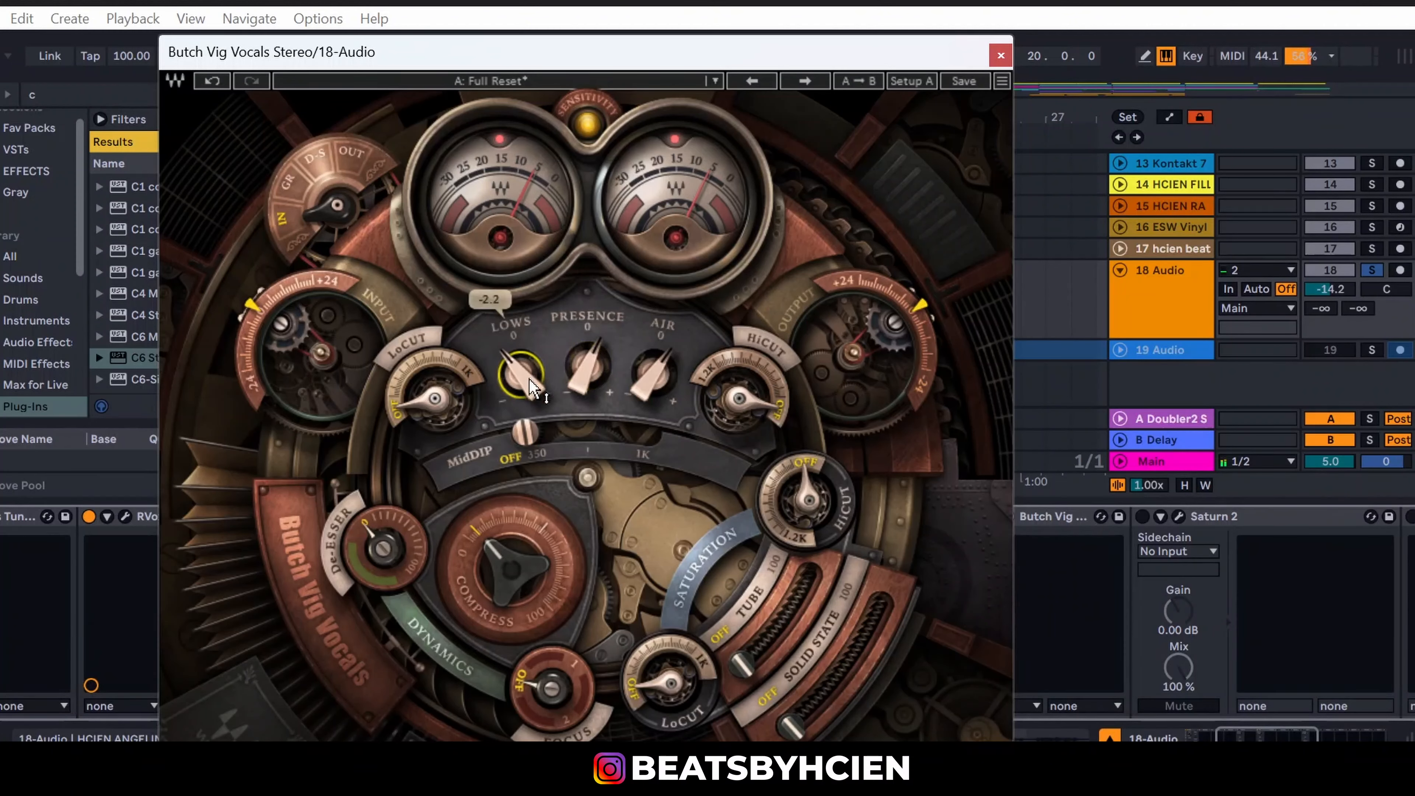
Step: Solo tracks 4 and 5 with the vocals and move the Butch Vig Vocals window clear of its device in the chain
scroll(1375, 281, "up", 3)
scroll(1375, 281, "up", 5)
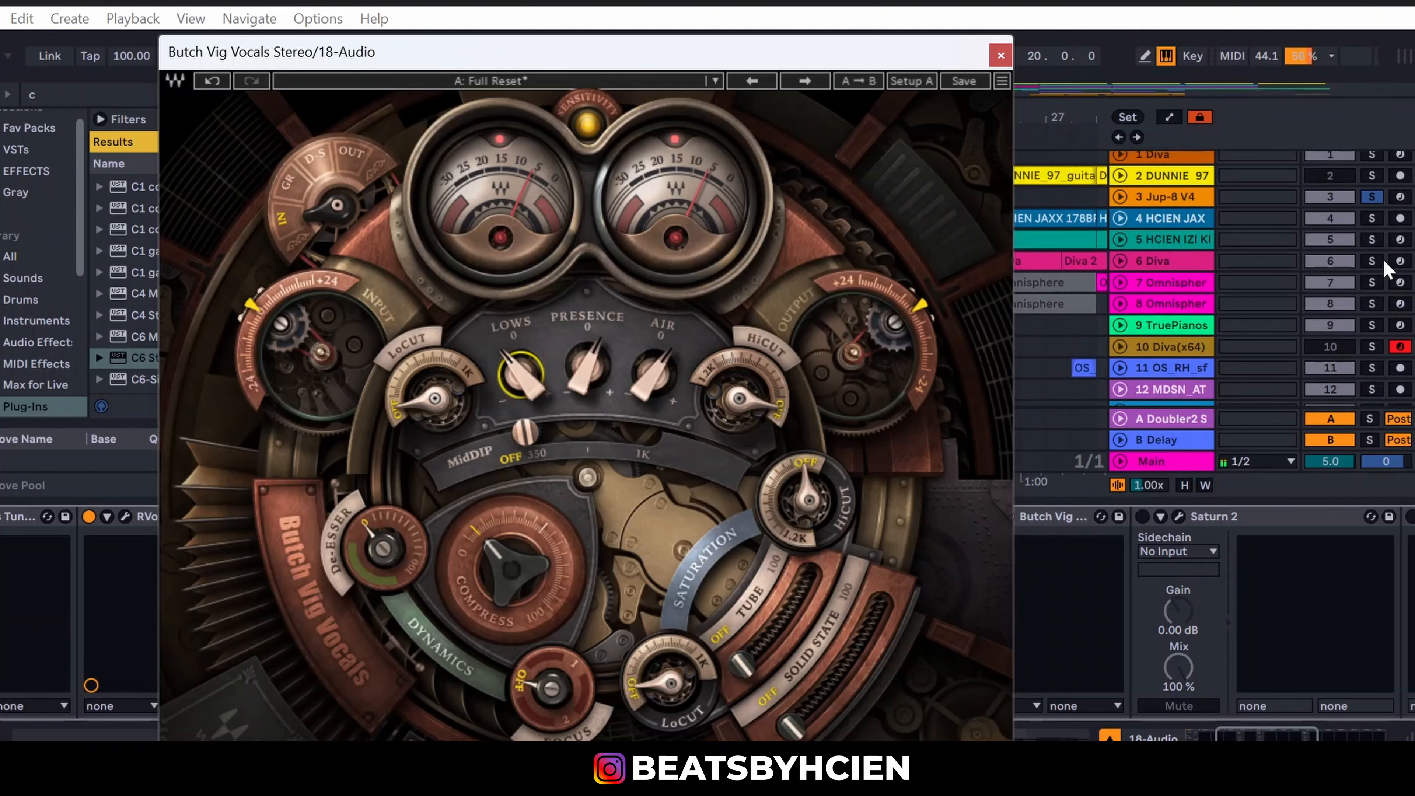
left_click(1372, 218)
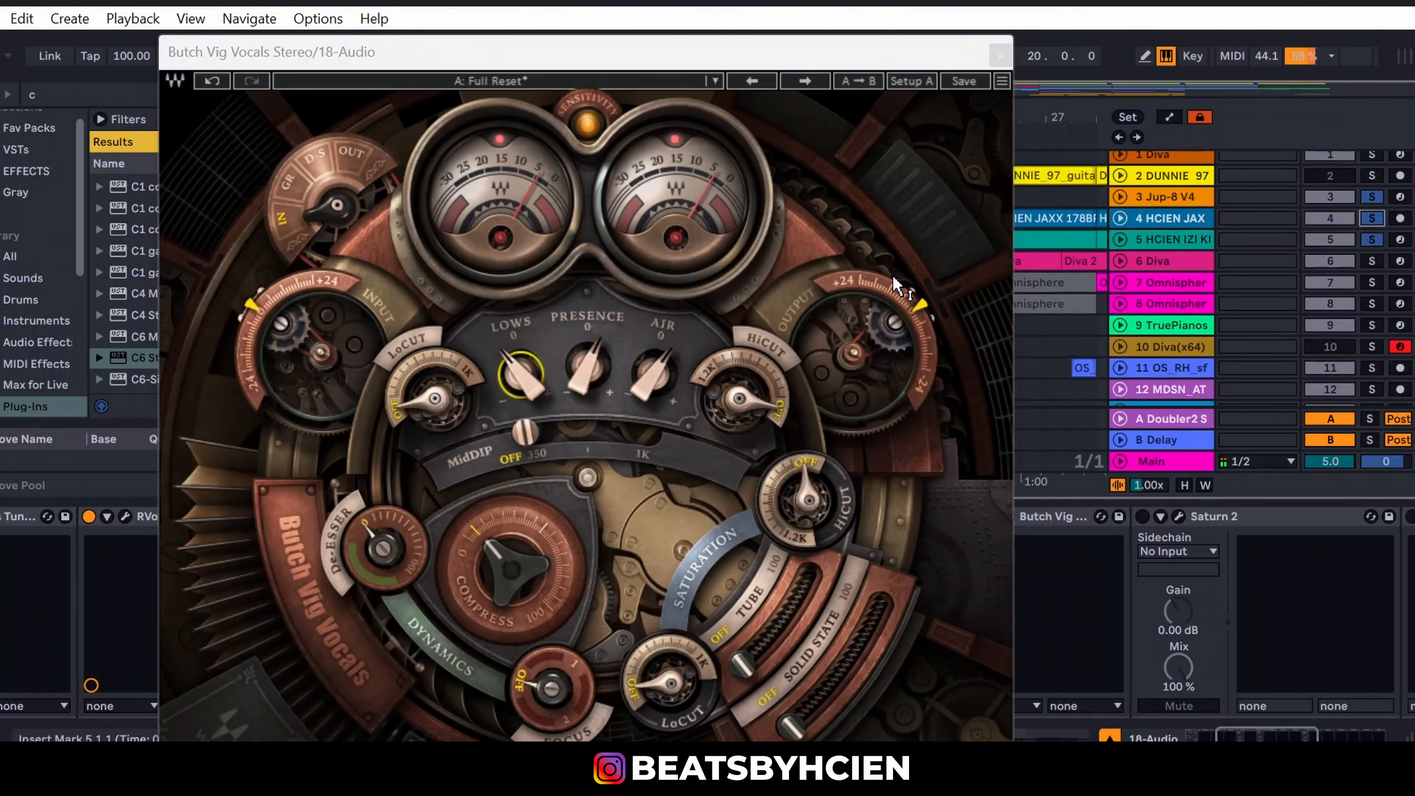
left_click(775, 57)
left_click_drag(775, 57, 736, 35)
scroll(1081, 330, "down", 8)
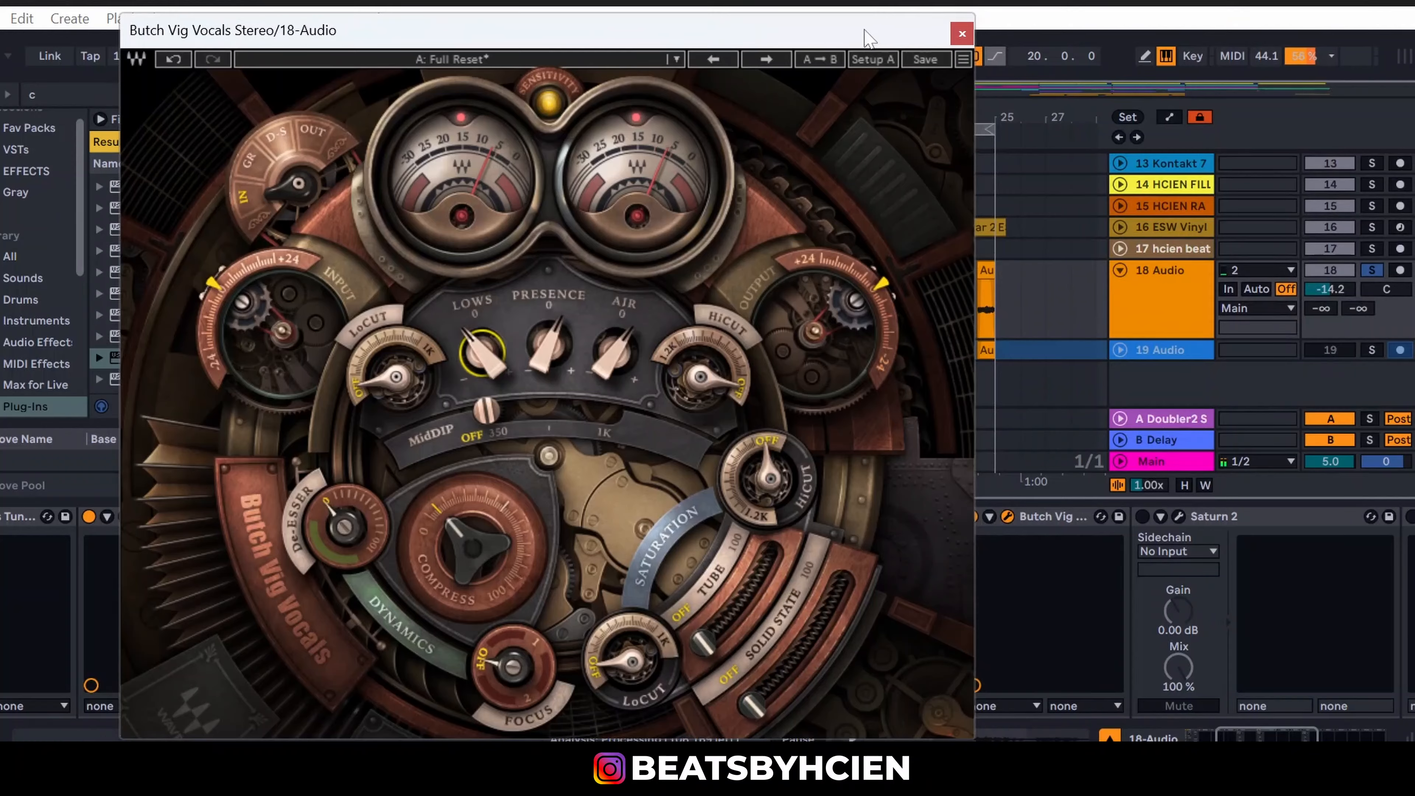
left_click_drag(864, 32, 695, 27)
Step: Compare the vocals in the mix with Butch Vig Vocals bypassed and re-enabled during playback
left_click(971, 516)
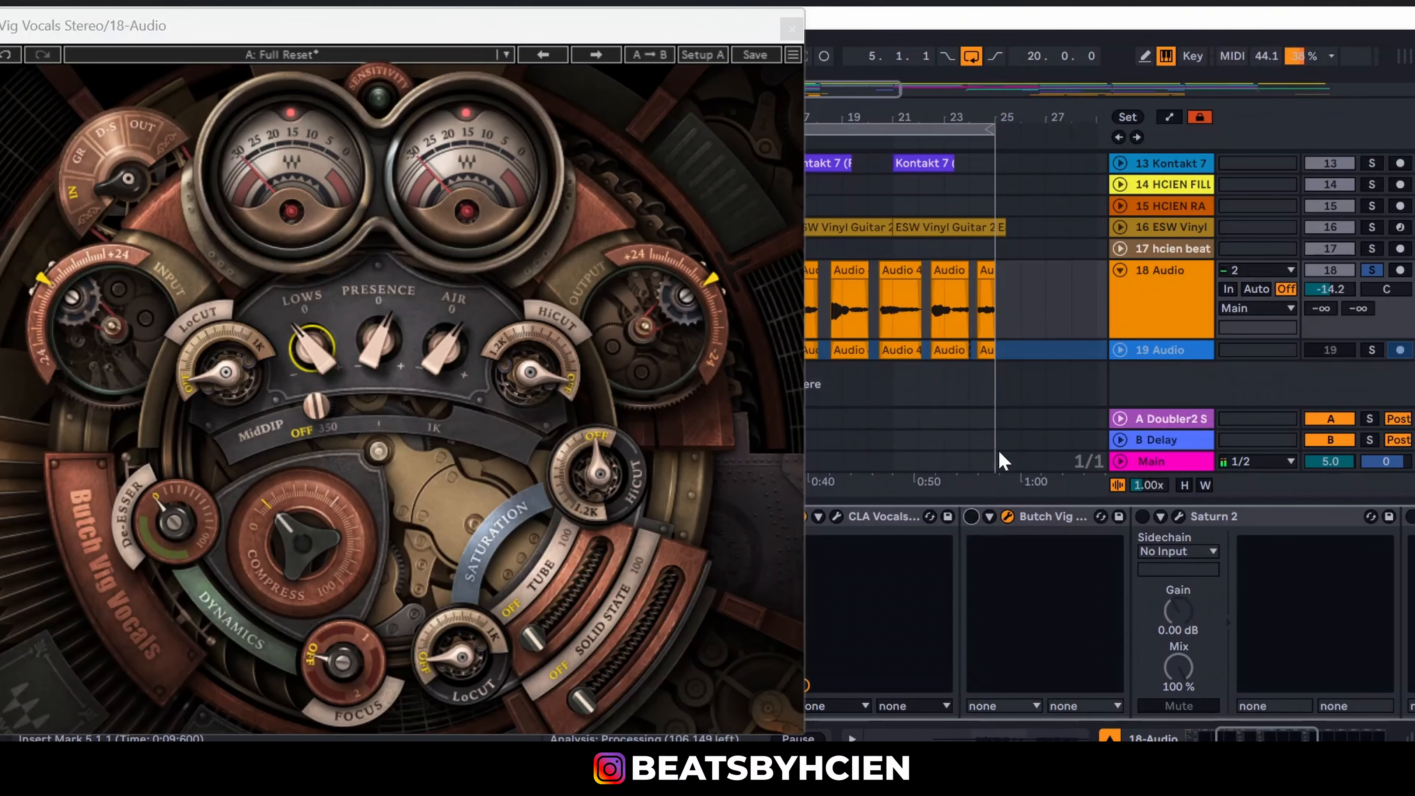
scroll(1224, 336, "up", 8)
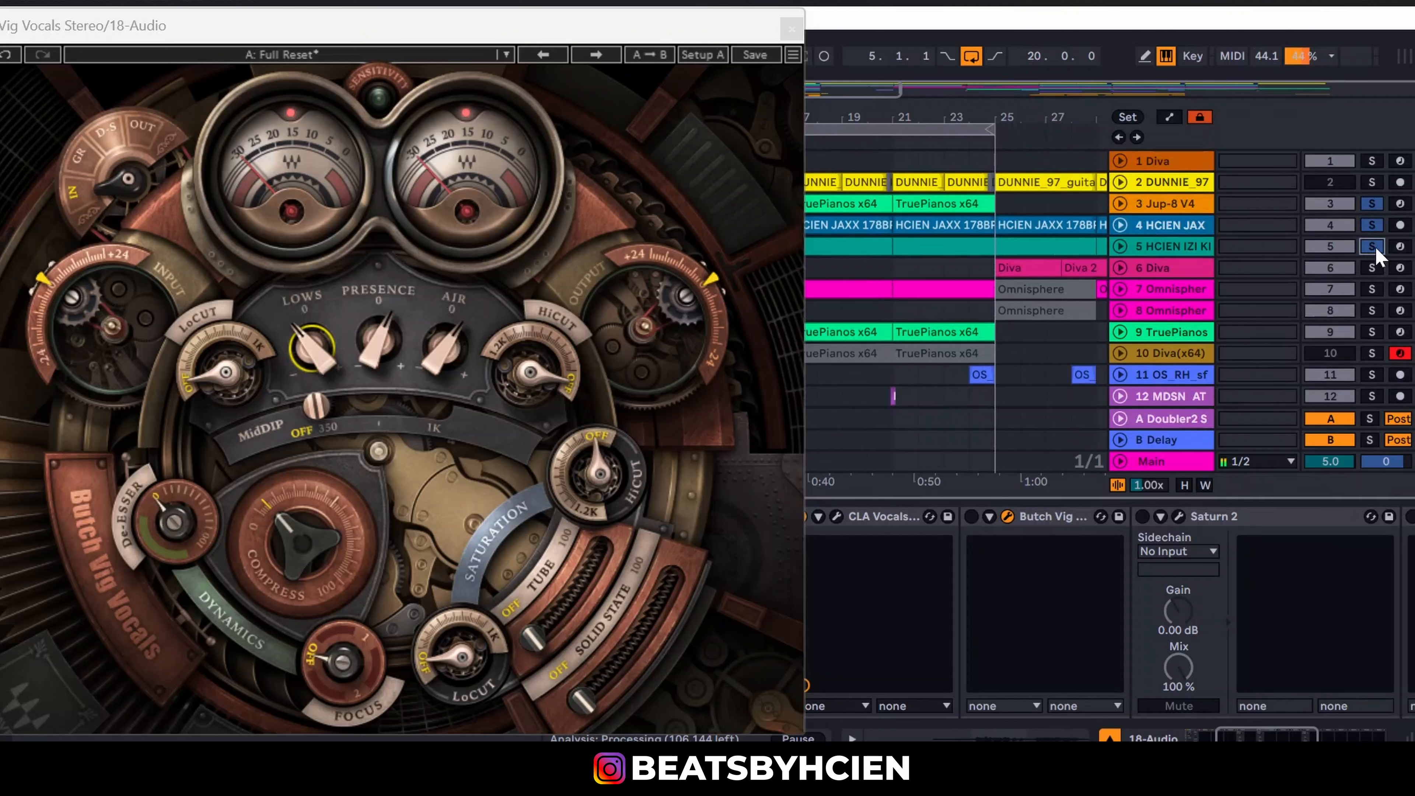
scroll(1171, 304, "down", 8)
scroll(1172, 303, "down", 1)
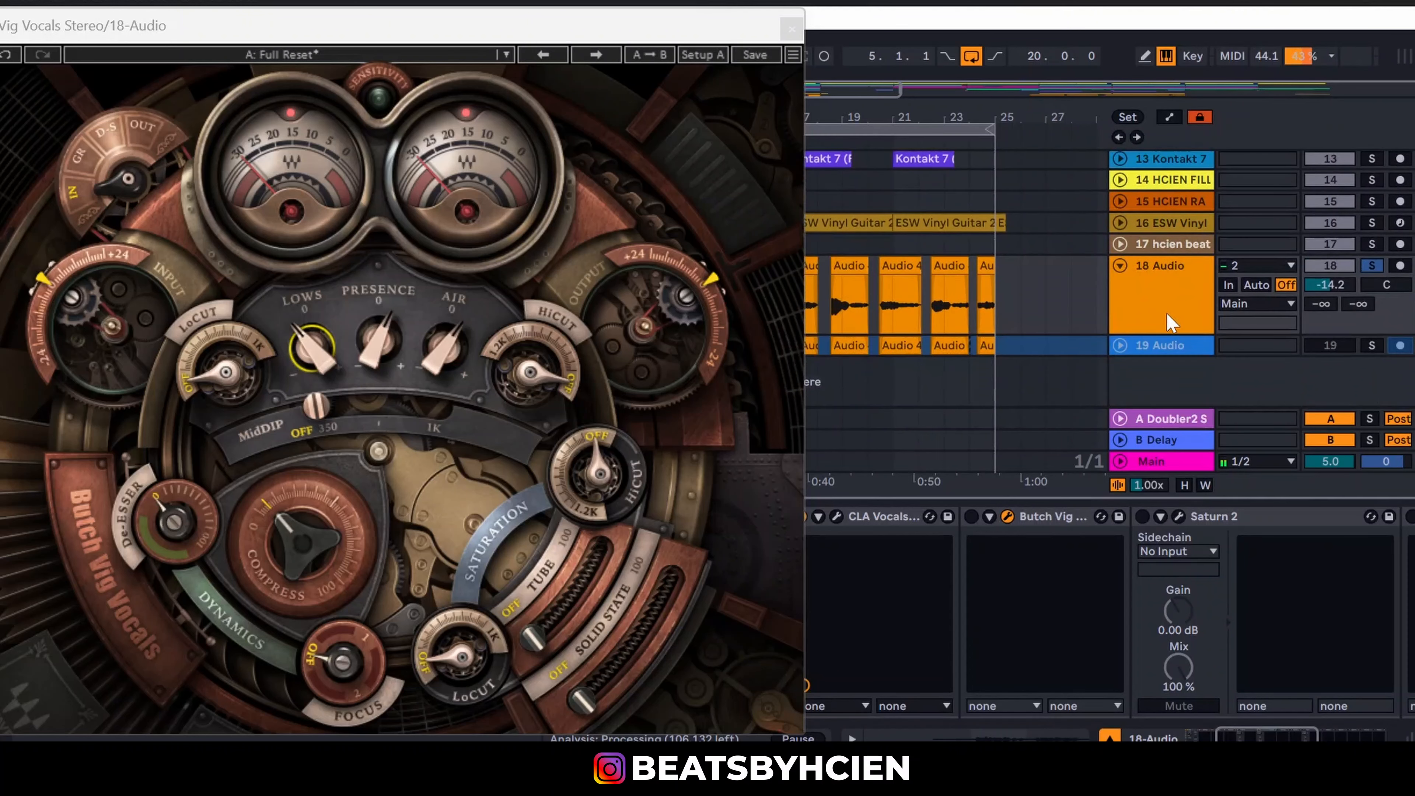
left_click(972, 518)
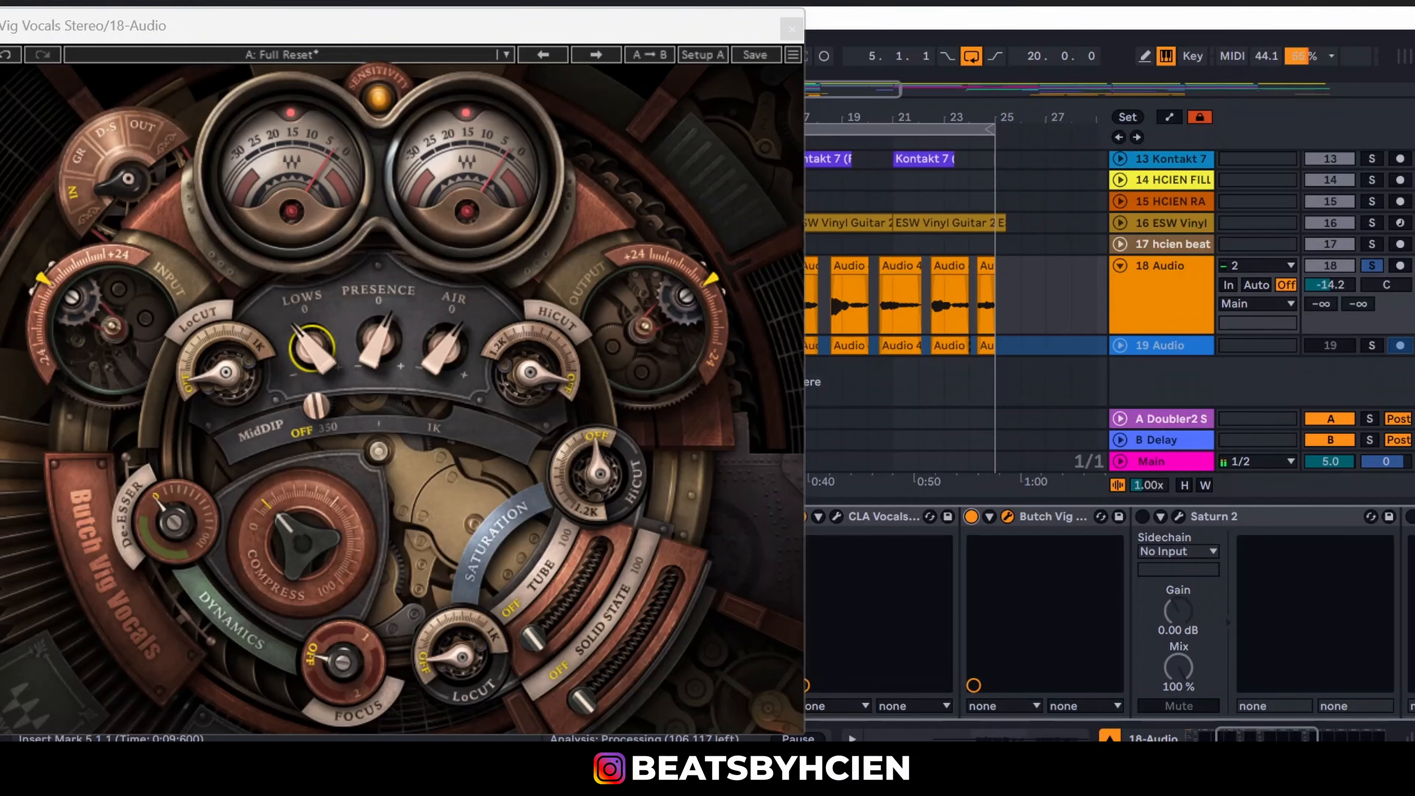
Step: Check the Lows, Presence and Air knobs in Butch Vig Vocals and close the plug-in window
left_click(319, 357)
left_click(384, 356)
left_click(435, 363)
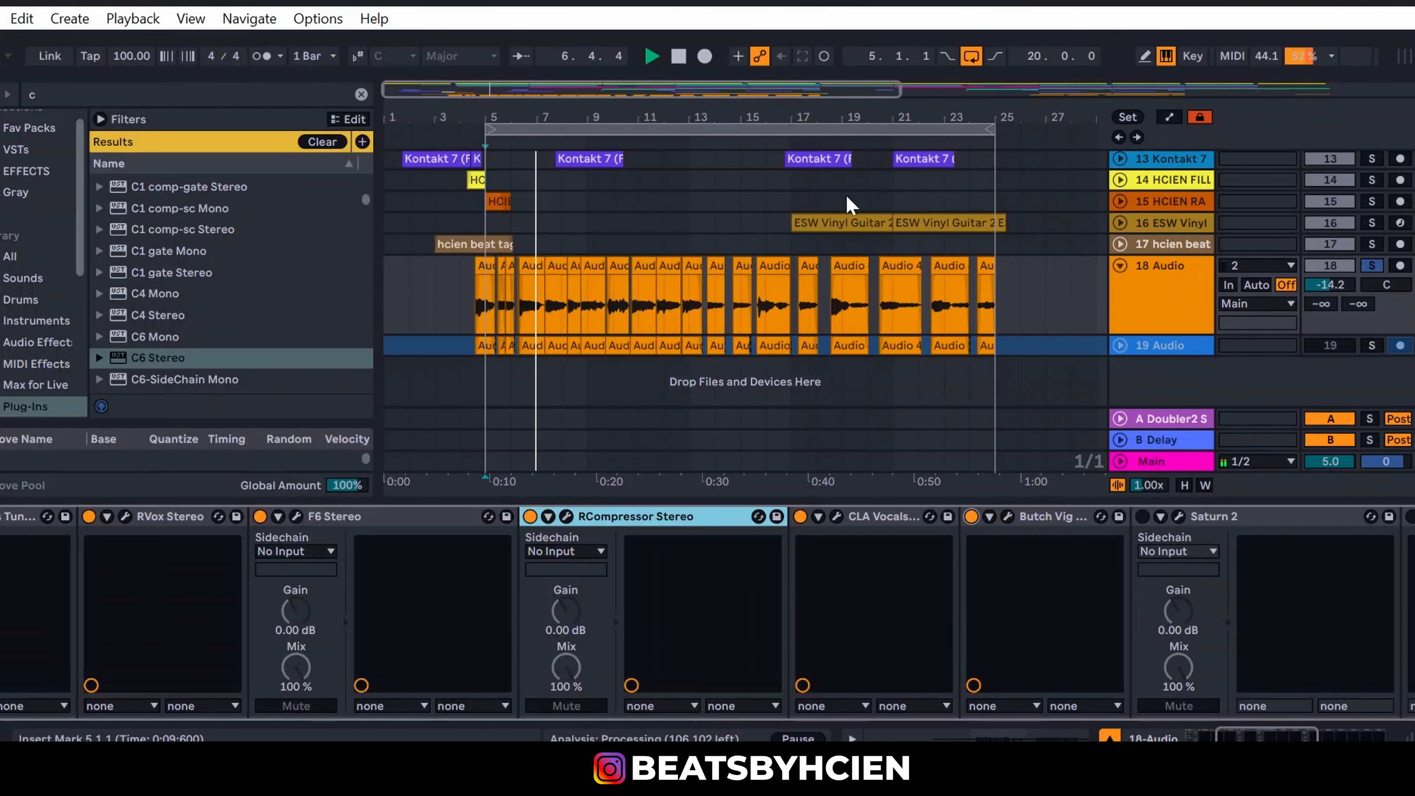
left_click(792, 28)
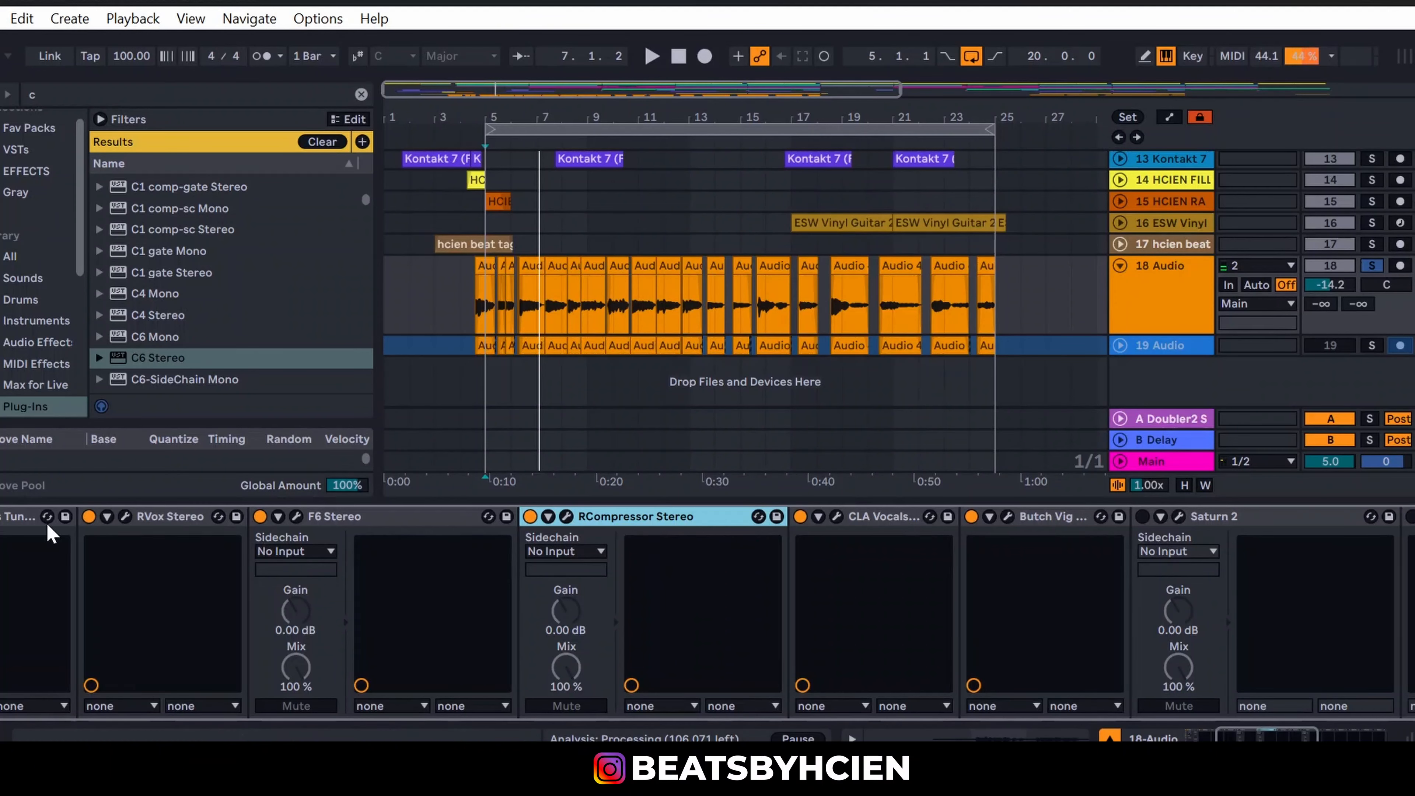
Step: Review the enabled plug-ins in track 18's chain from F6 through RCompressor and CLA Vocals to Butch Vig Vocals
left_click(346, 522)
left_click(635, 517)
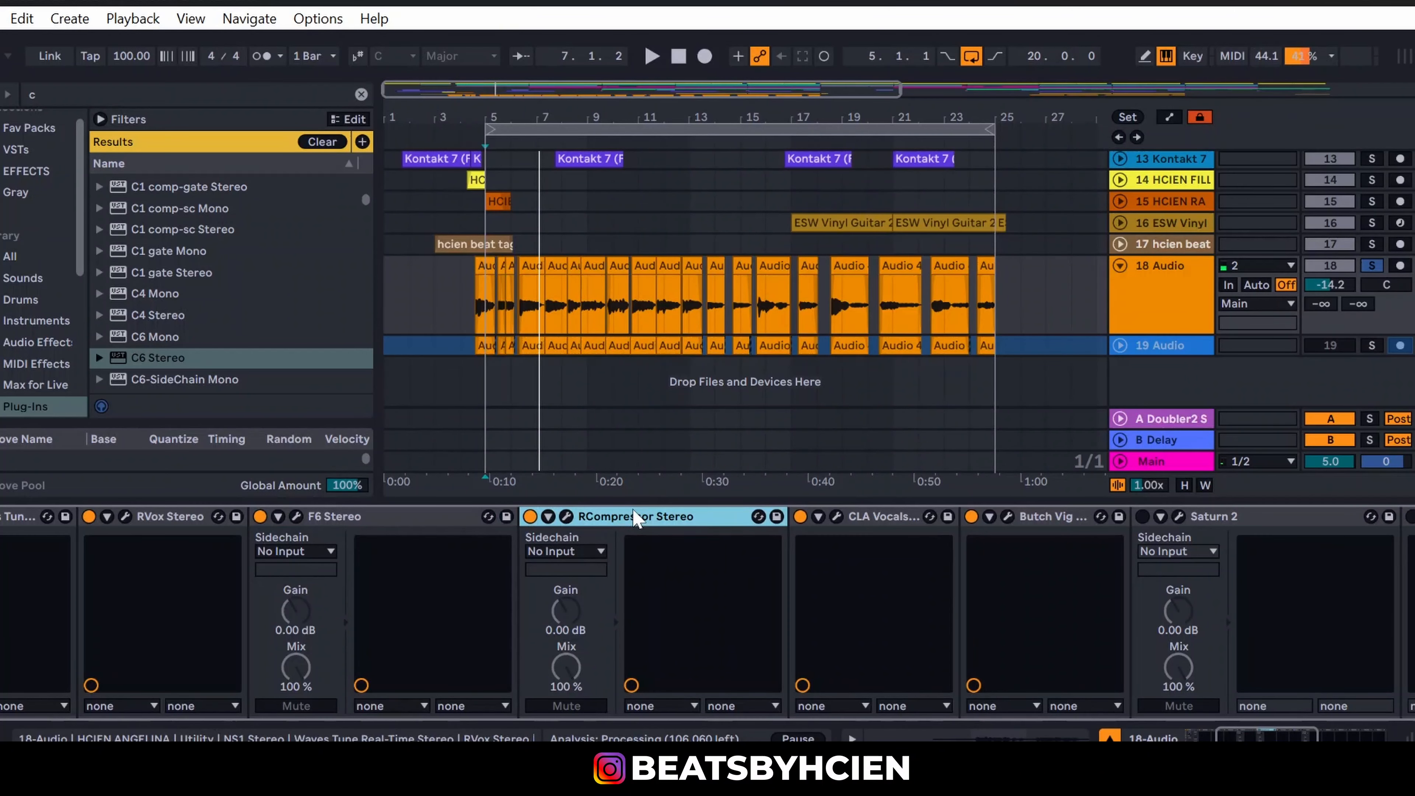
left_click(873, 523)
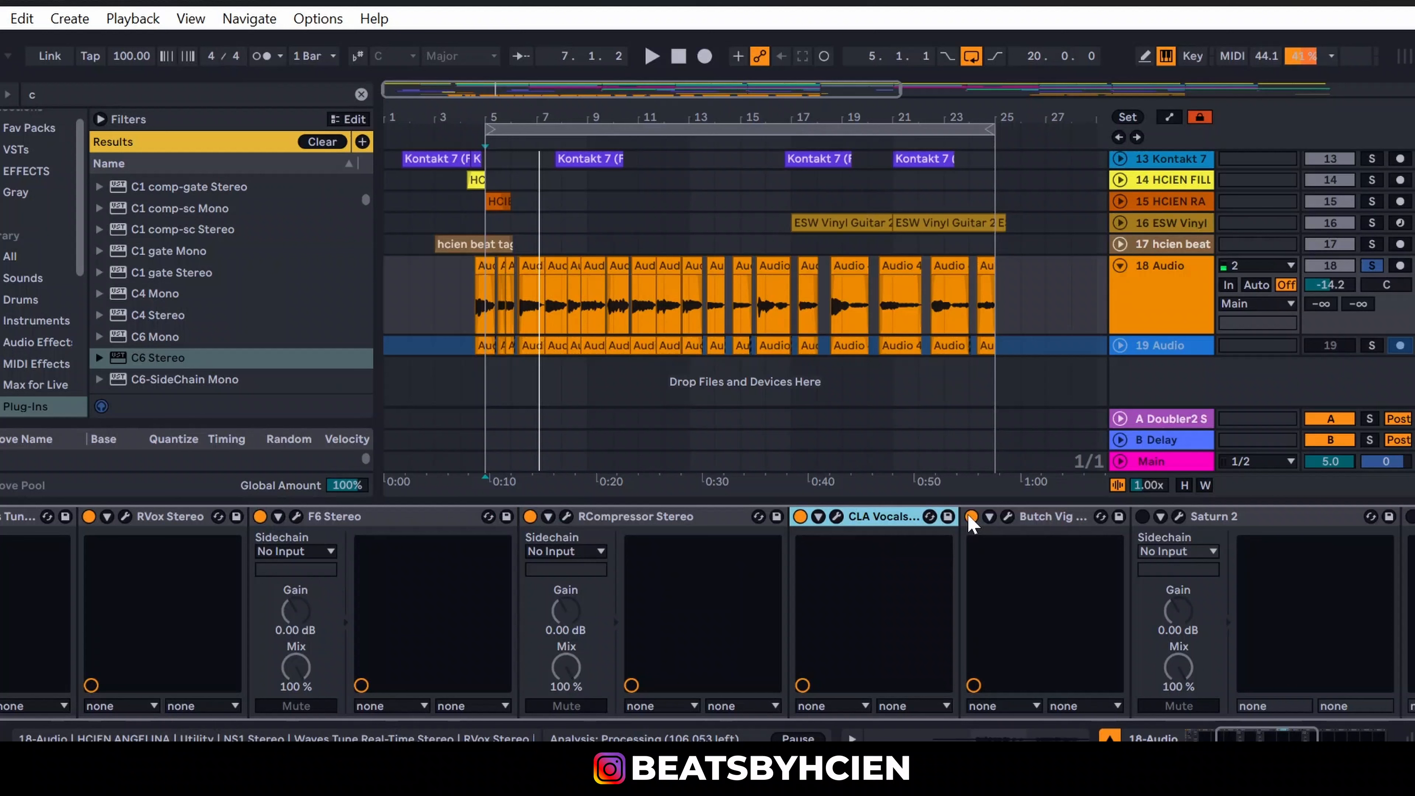
left_click(1042, 527)
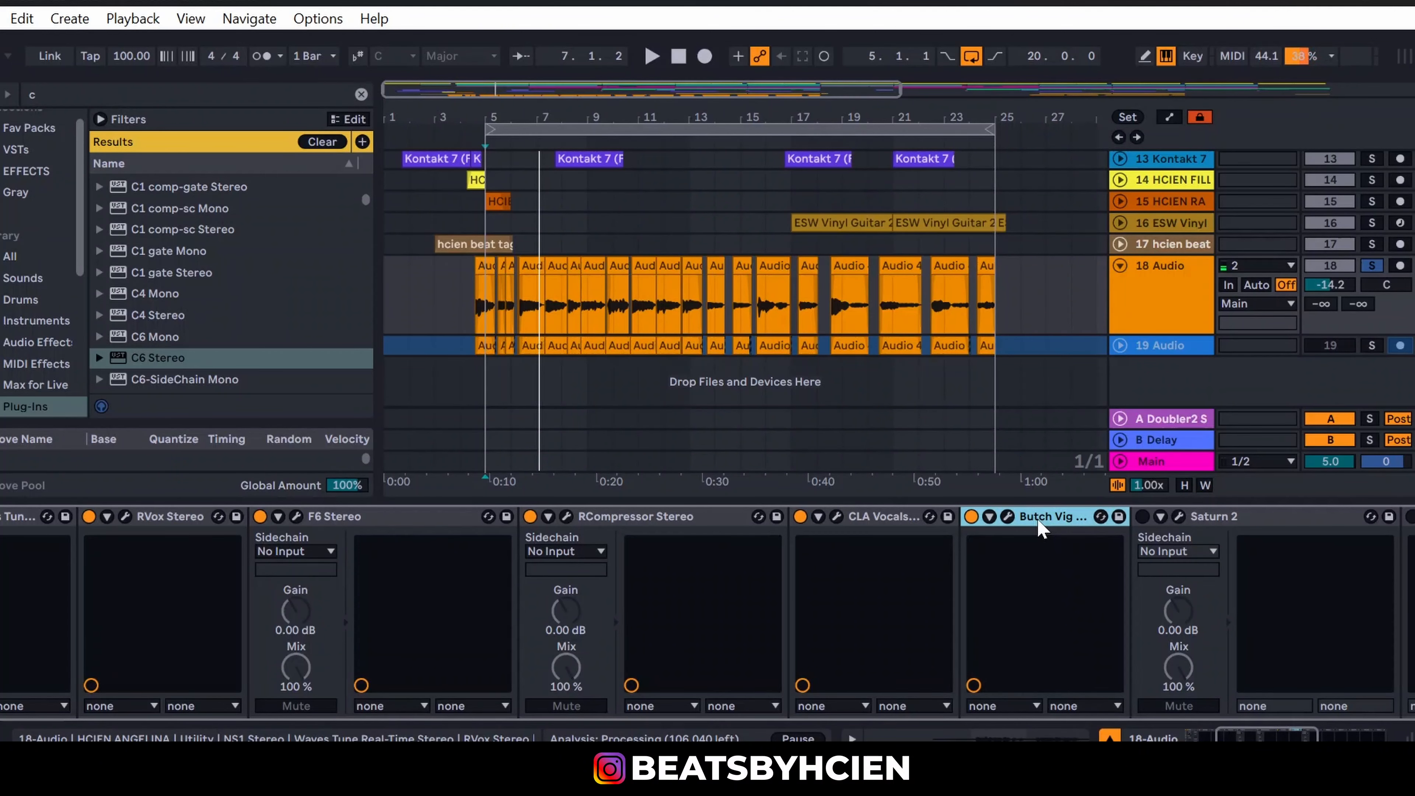
Step: Enable Saturn 2 on track 18, look over its settings and play the vocals with its window closed
left_click(1143, 517)
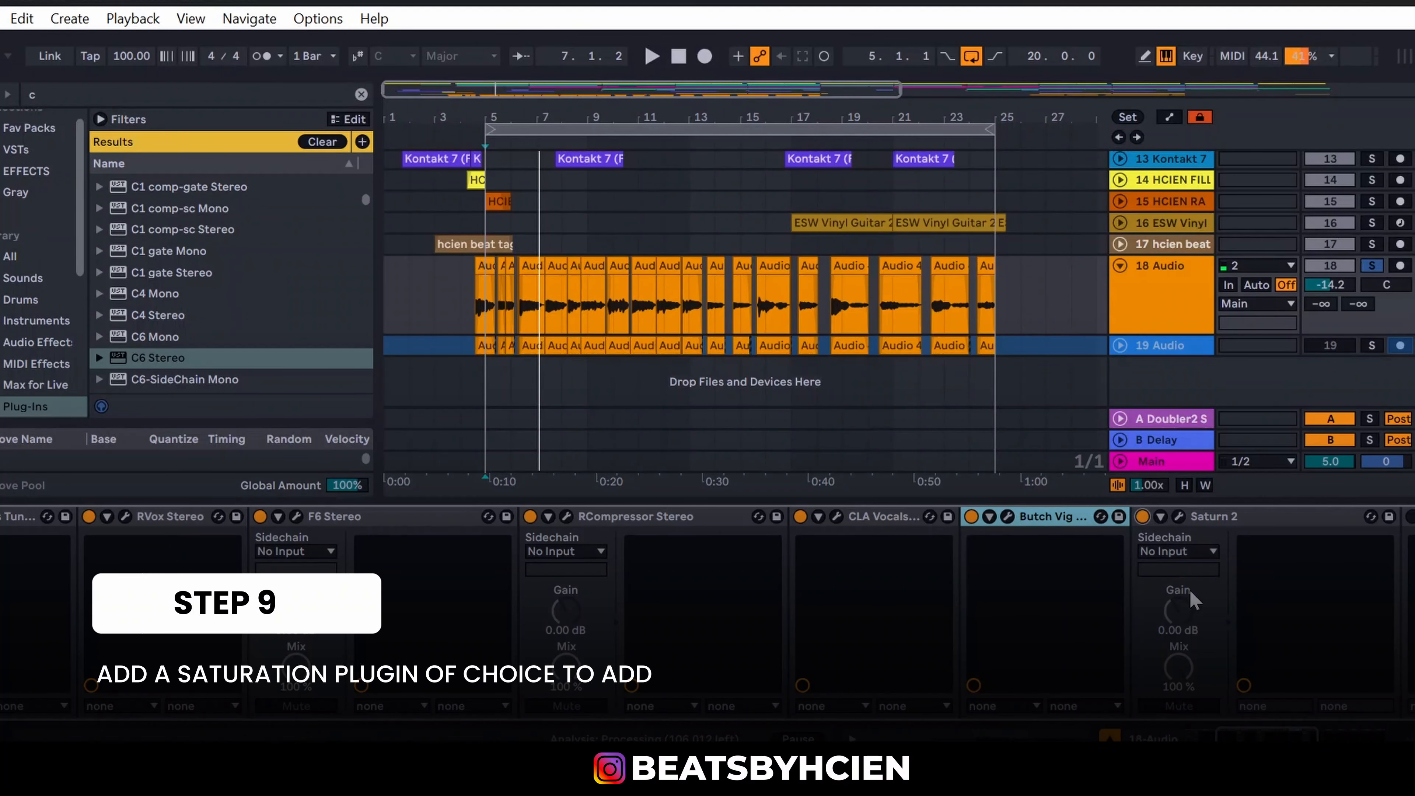
left_click(1179, 518)
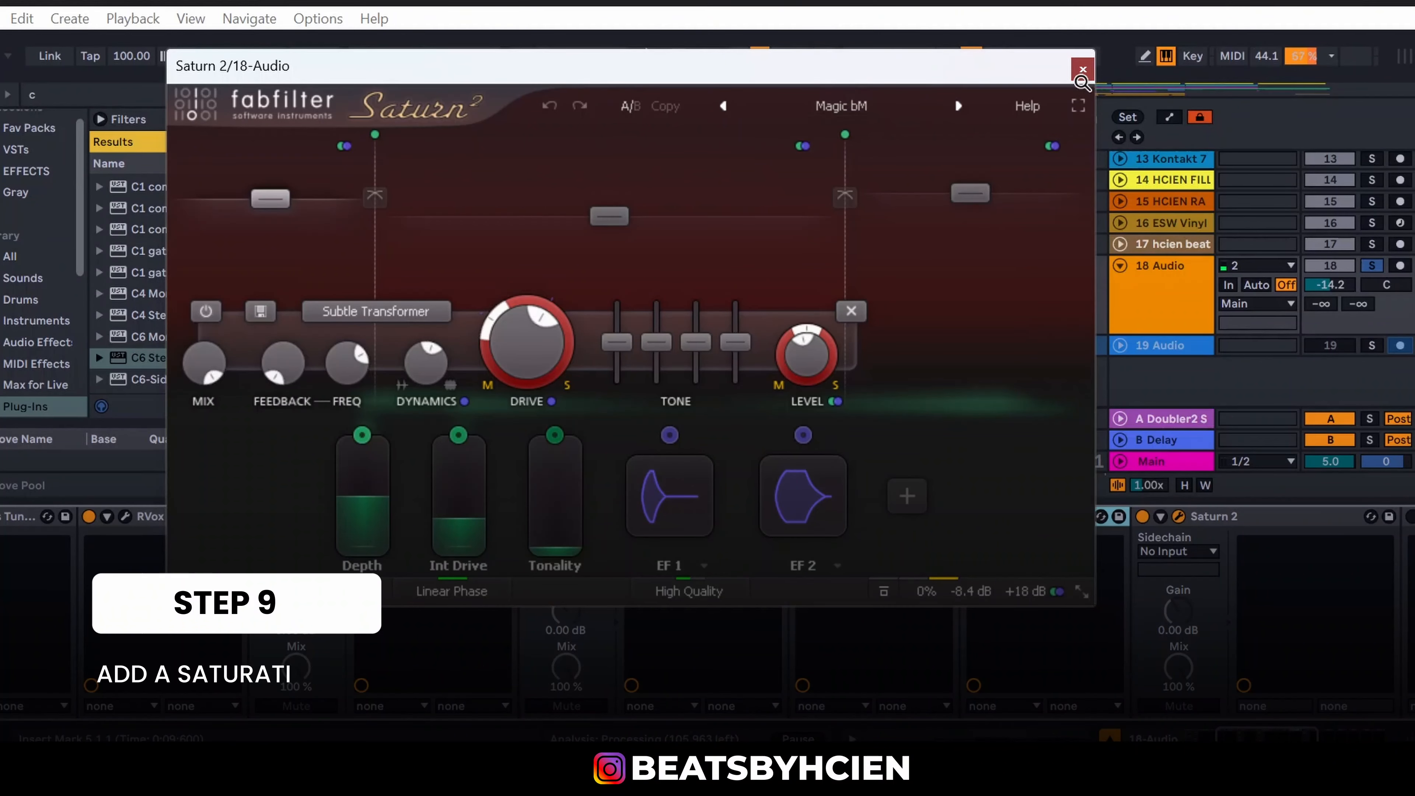
left_click(1083, 69)
key("space")
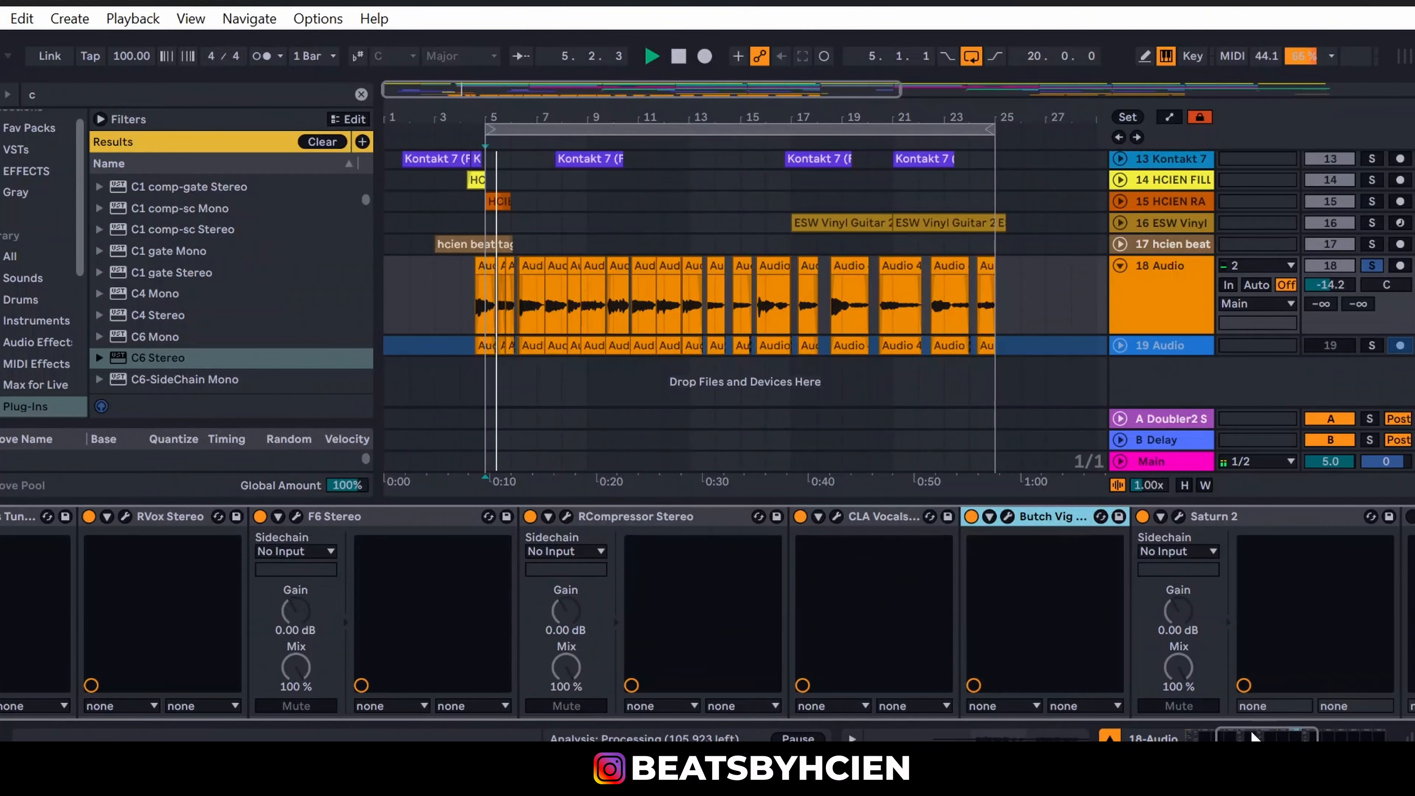
Step: Enable SSLChannel, the device after Saturn 2 on track 18, and open its plug-in window
left_click(1283, 735)
left_click_drag(1283, 735, 1299, 736)
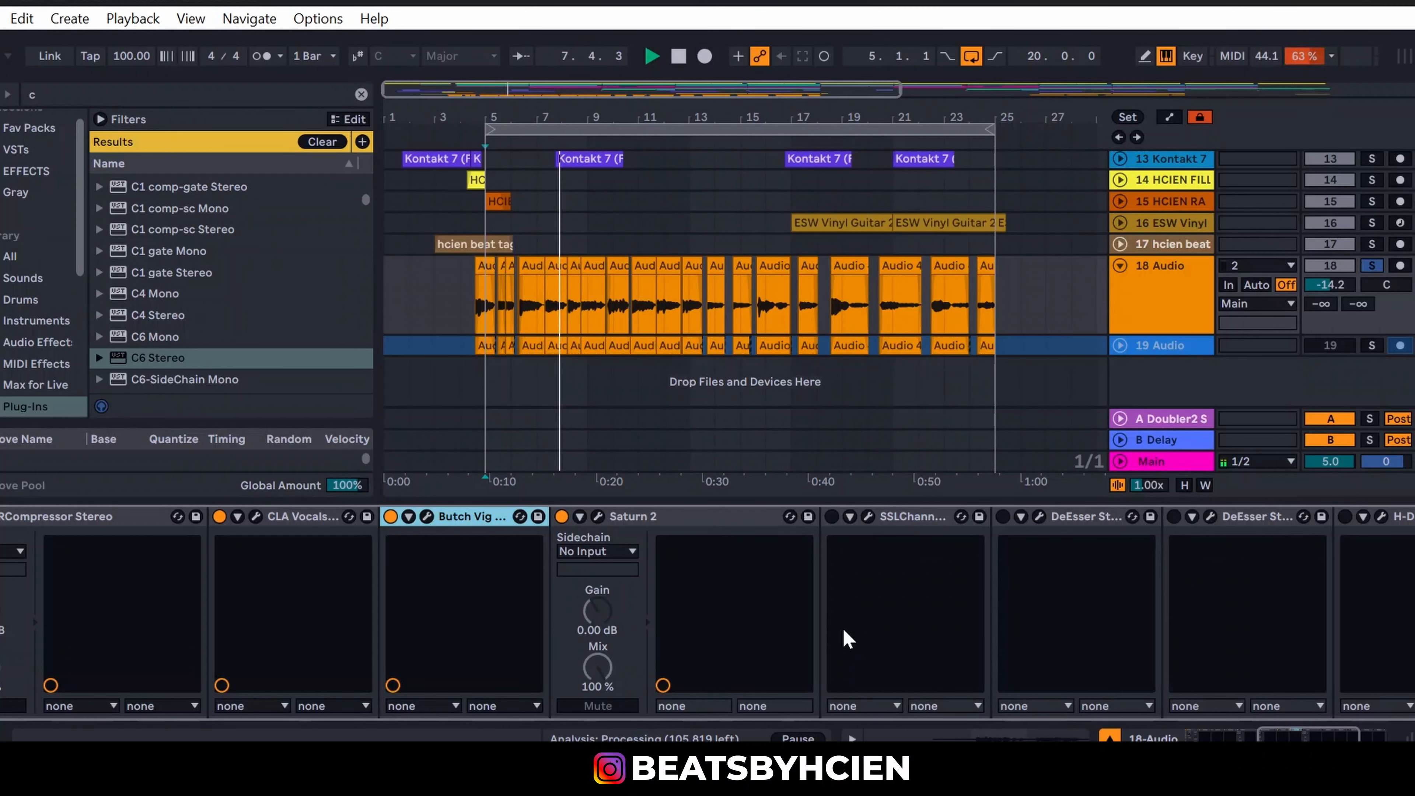
left_click(832, 517)
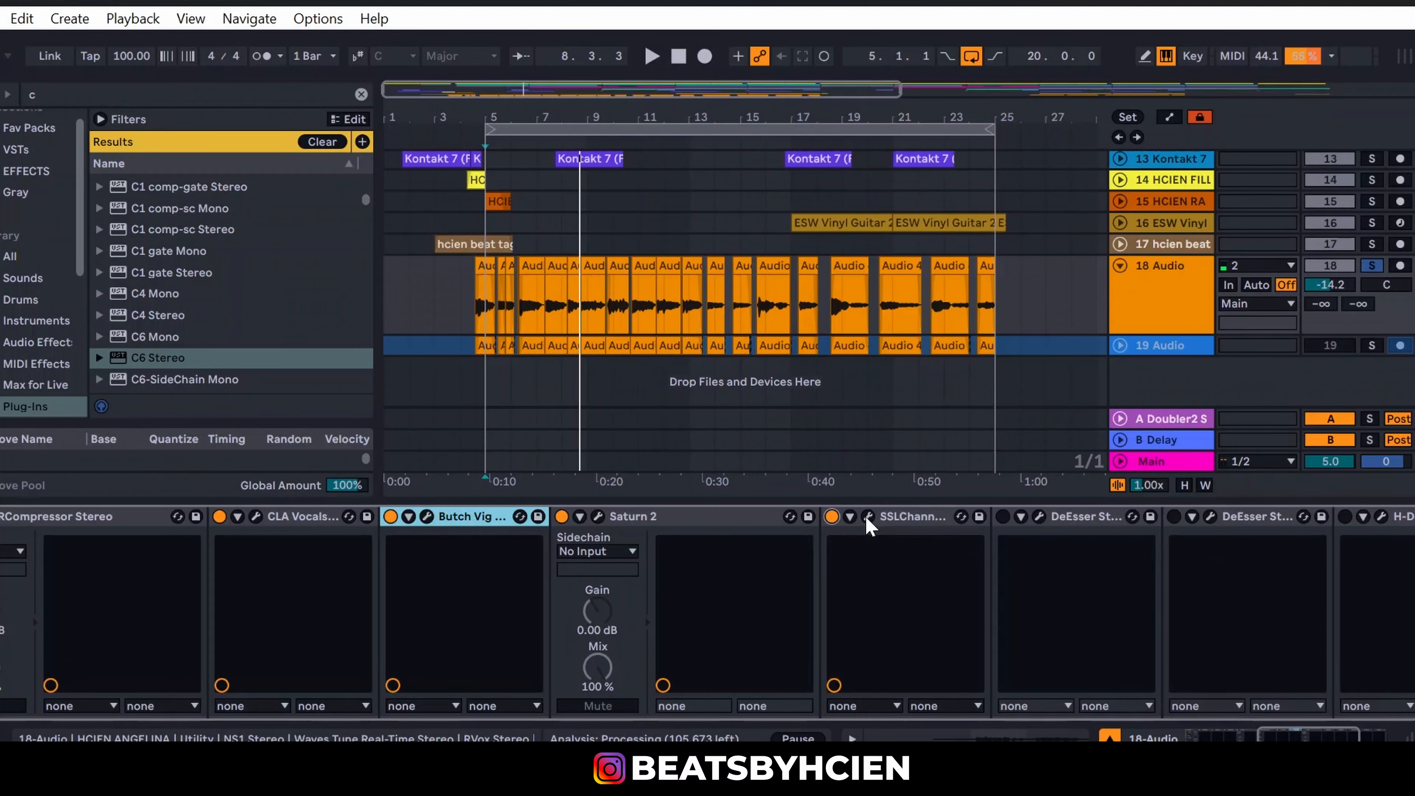
left_click(868, 518)
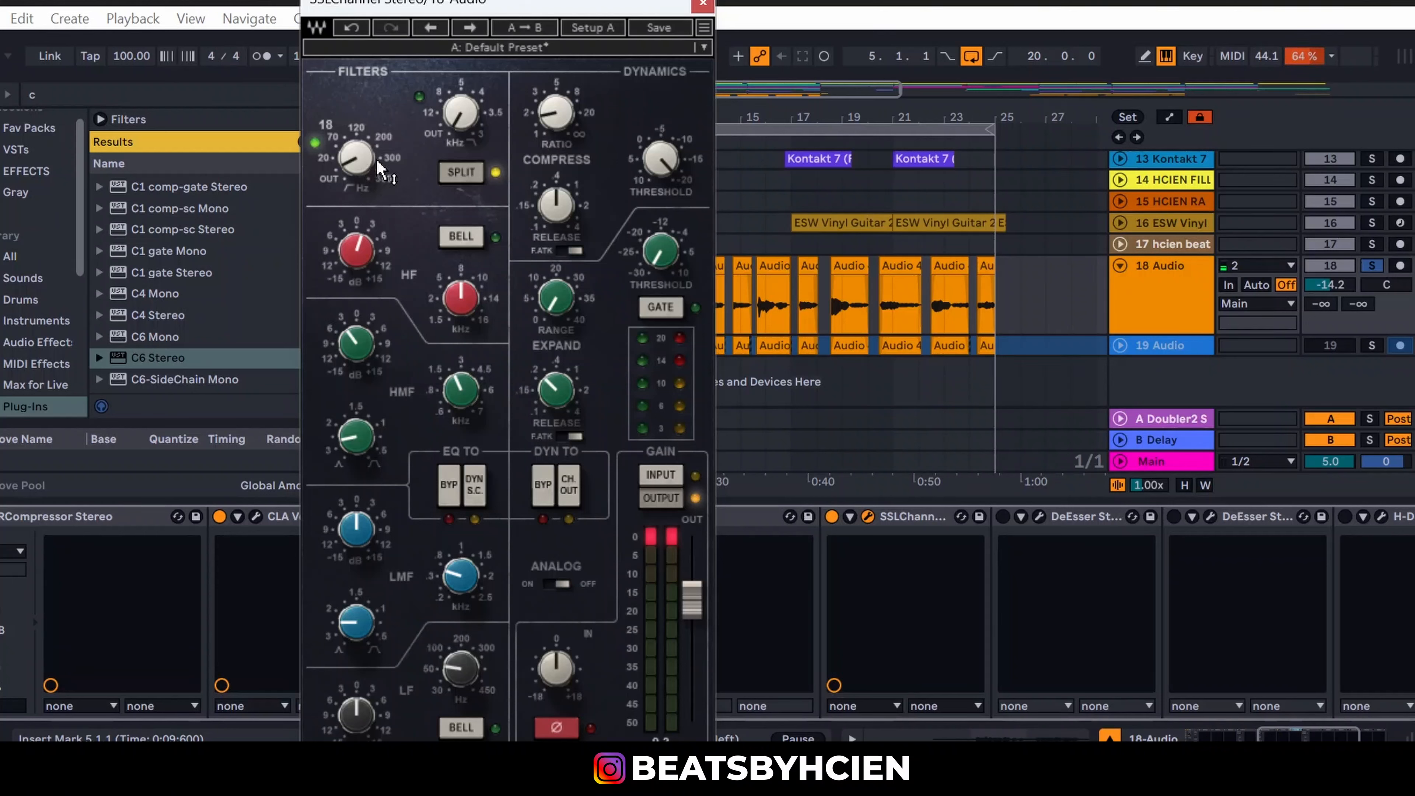
Step: Examine SSLChannel's low-frequency cut filter, HF gain and HMF bandwidth settings
left_click_drag(362, 170, 362, 170)
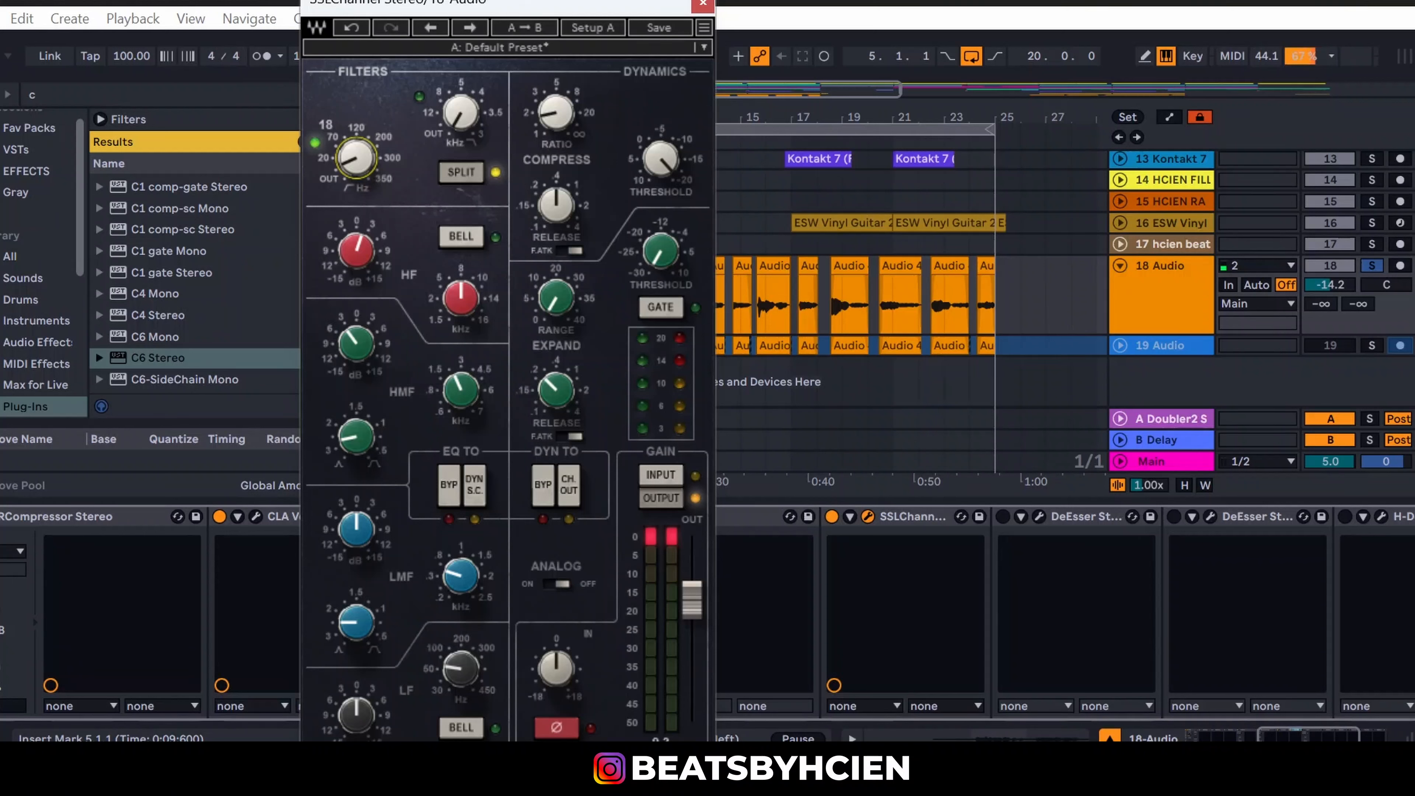
left_click(364, 166)
left_click(352, 255)
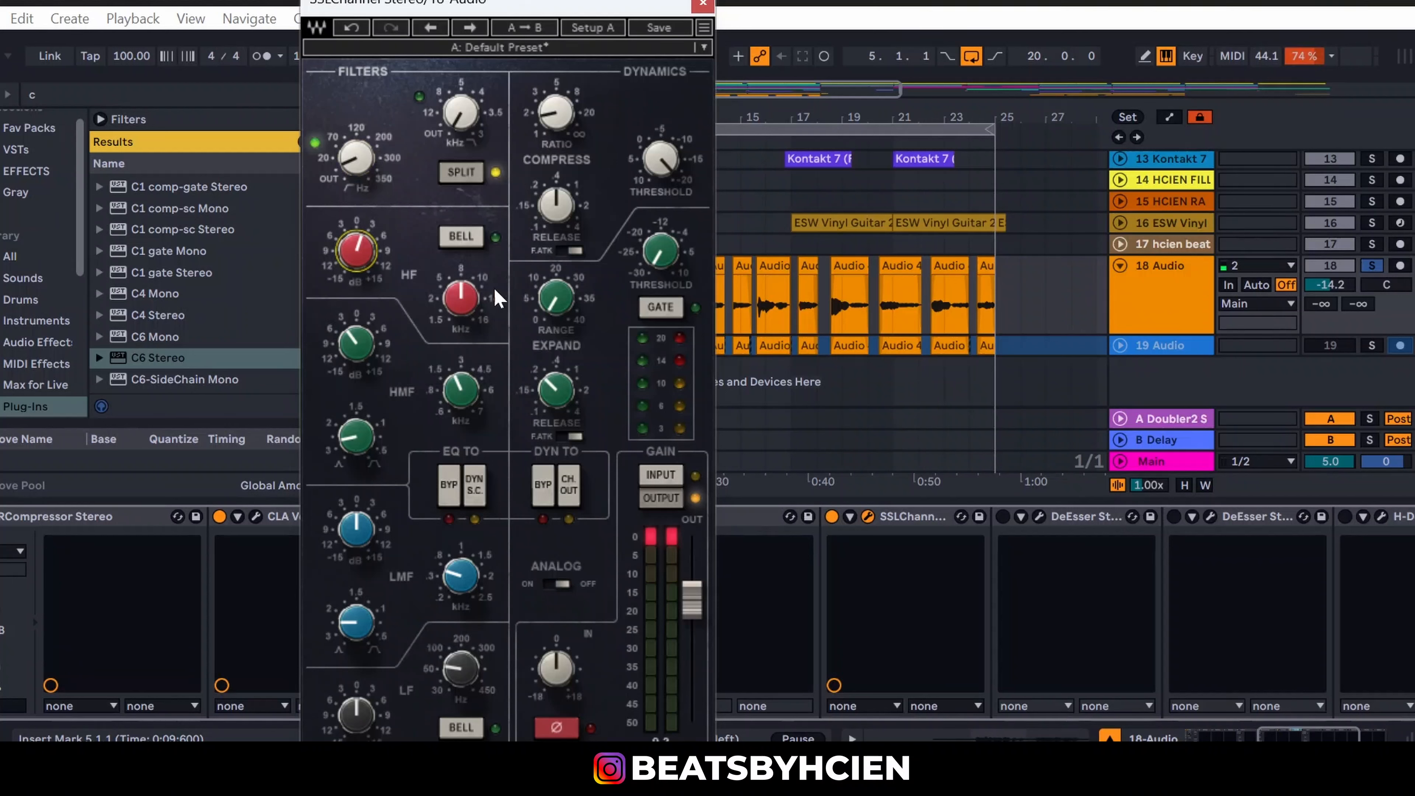
left_click(356, 439)
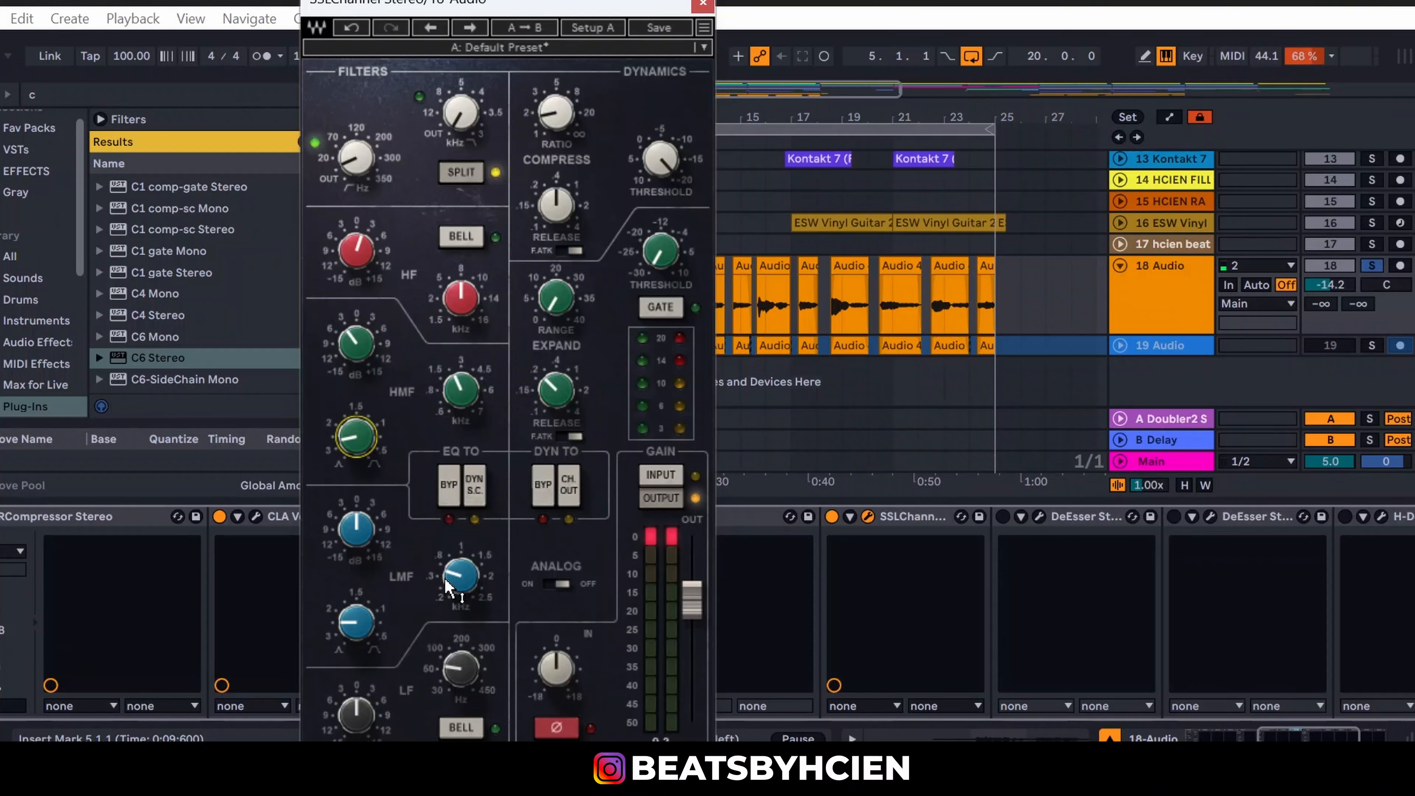
Step: Check SSLChannel's compressor ratio and threshold, and bypass the plug-in to compare the vocals without it
left_click(556, 112)
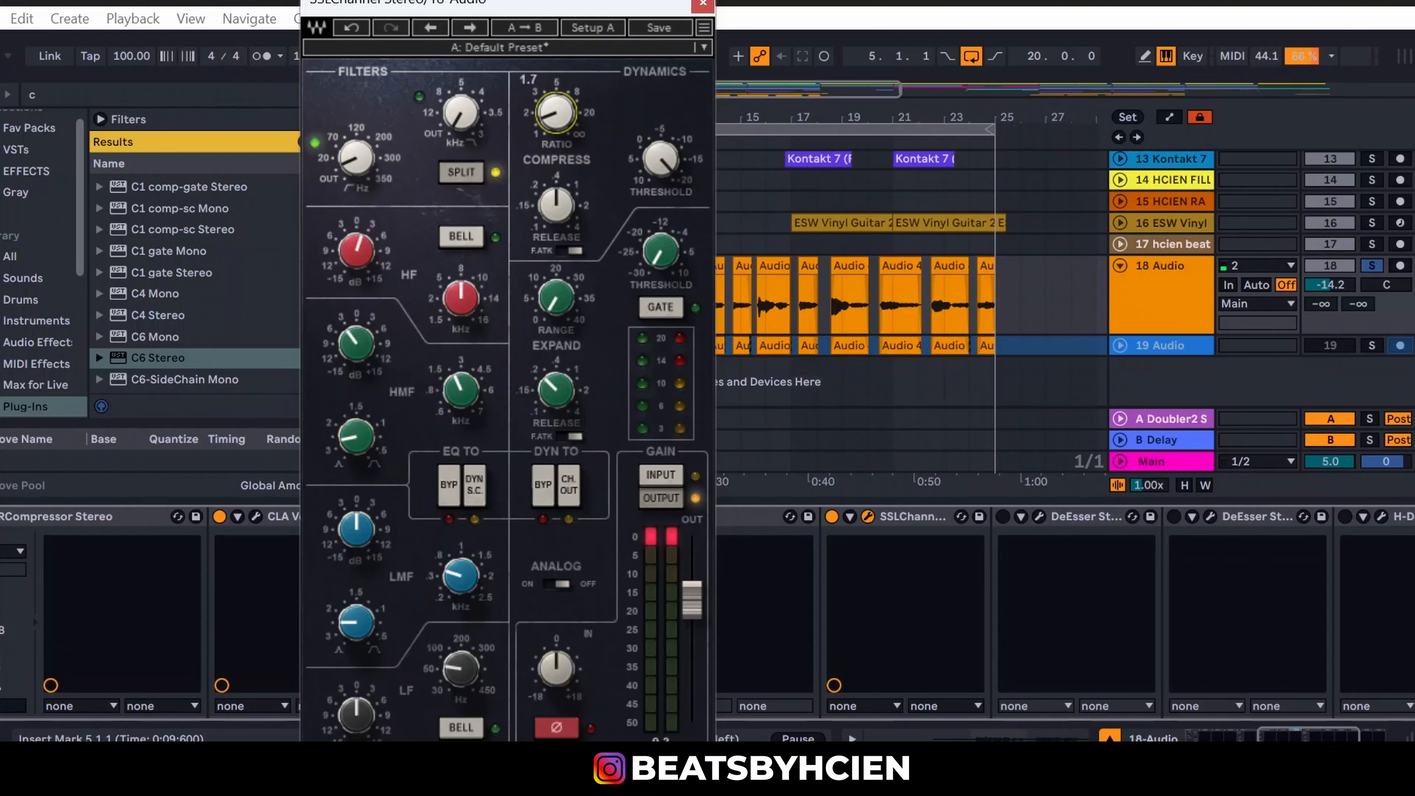
left_click(661, 159)
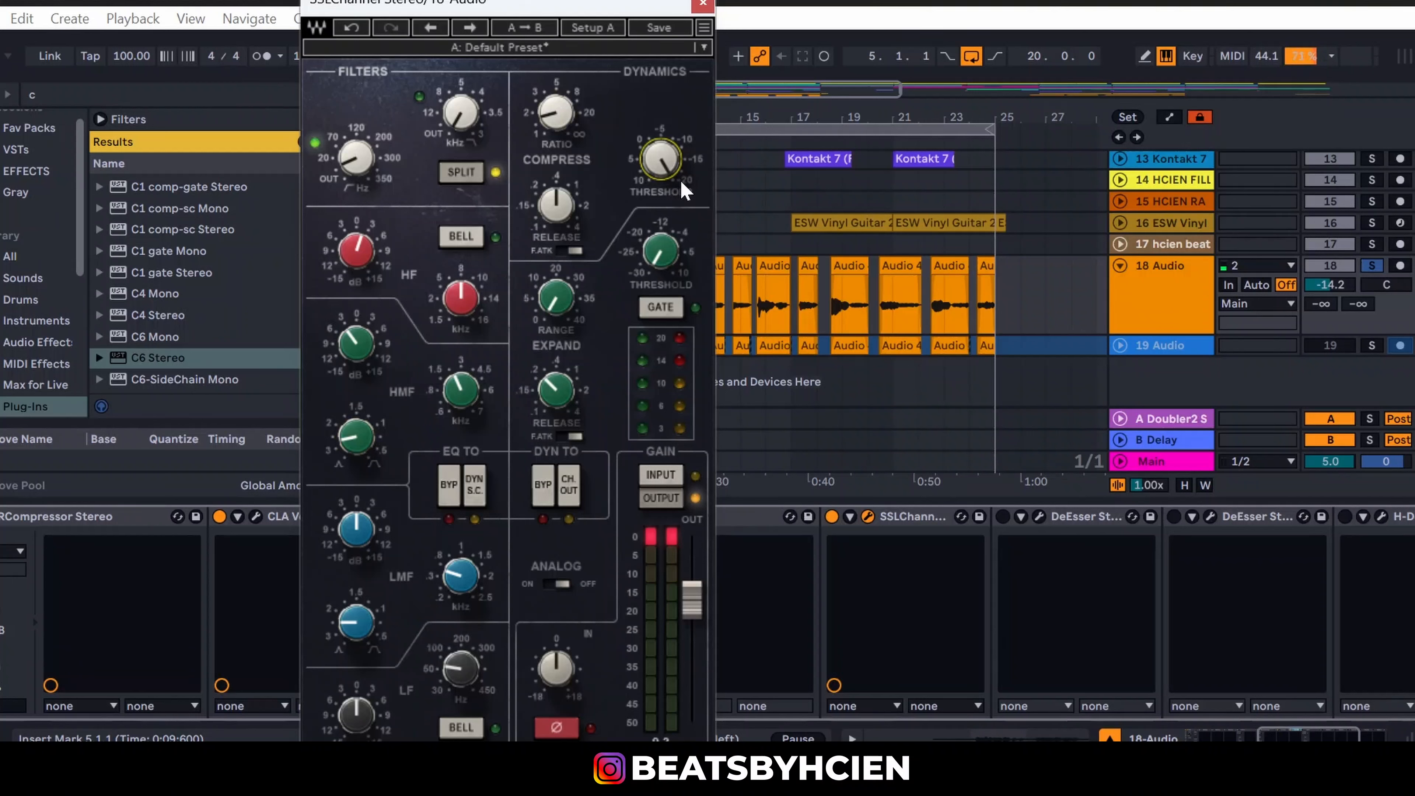
left_click(556, 113)
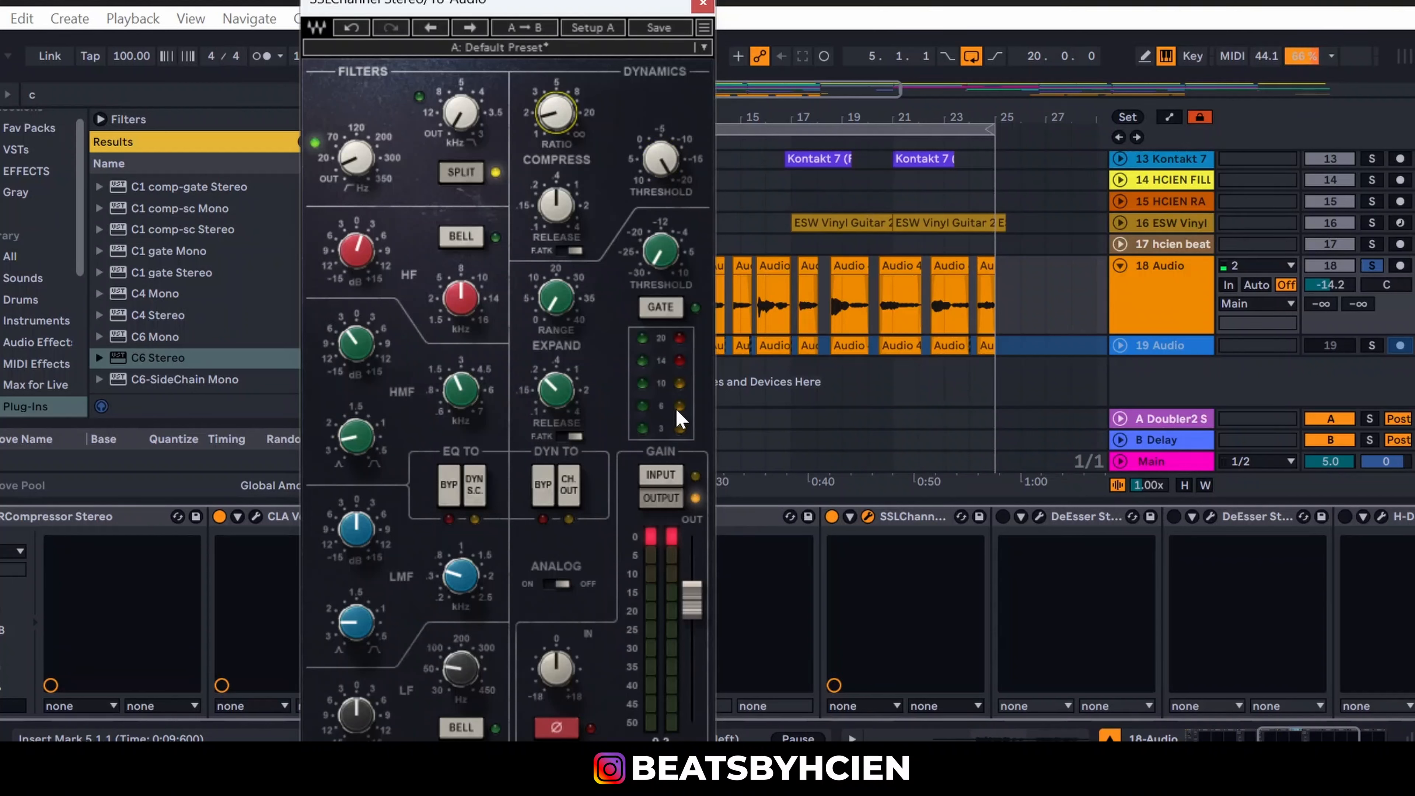
left_click(555, 113)
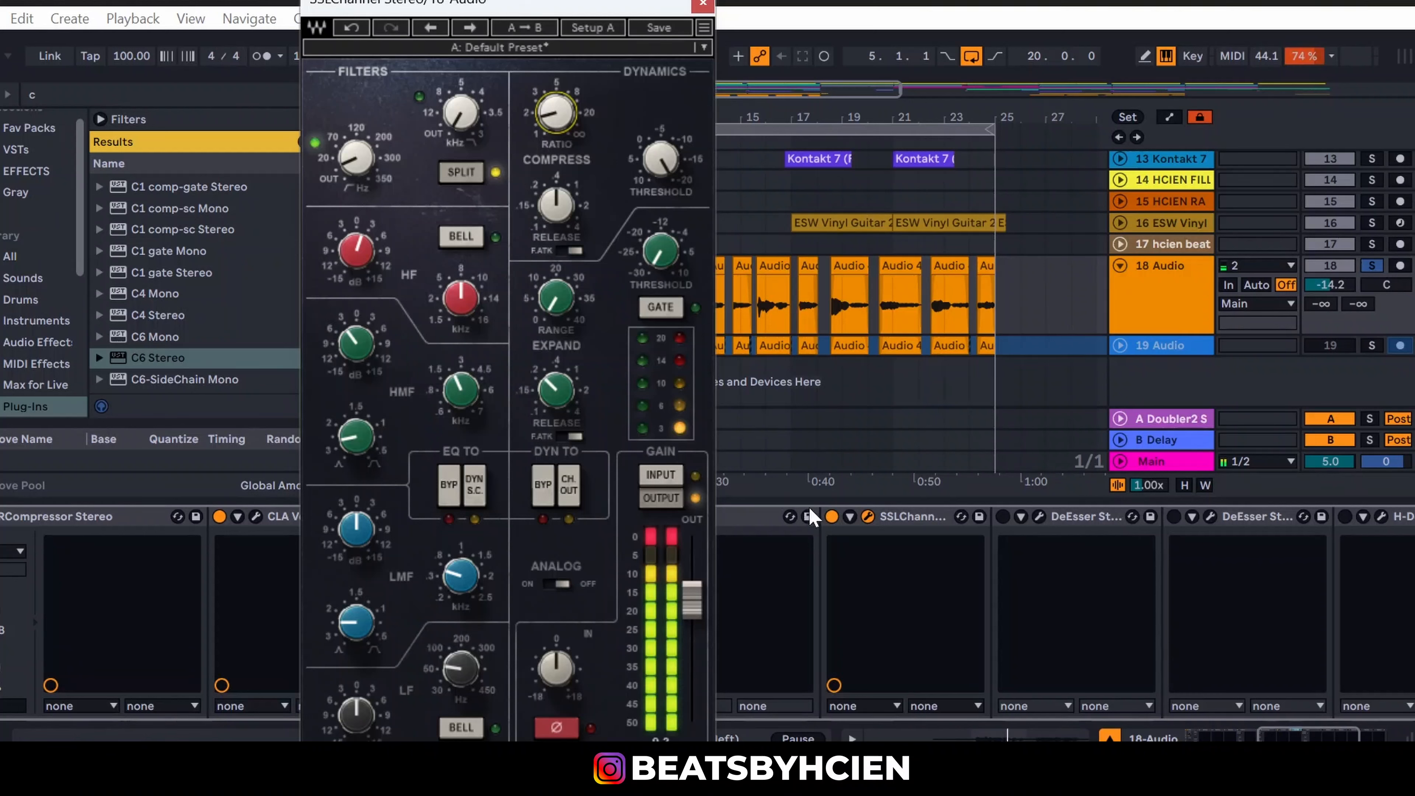
left_click(832, 517)
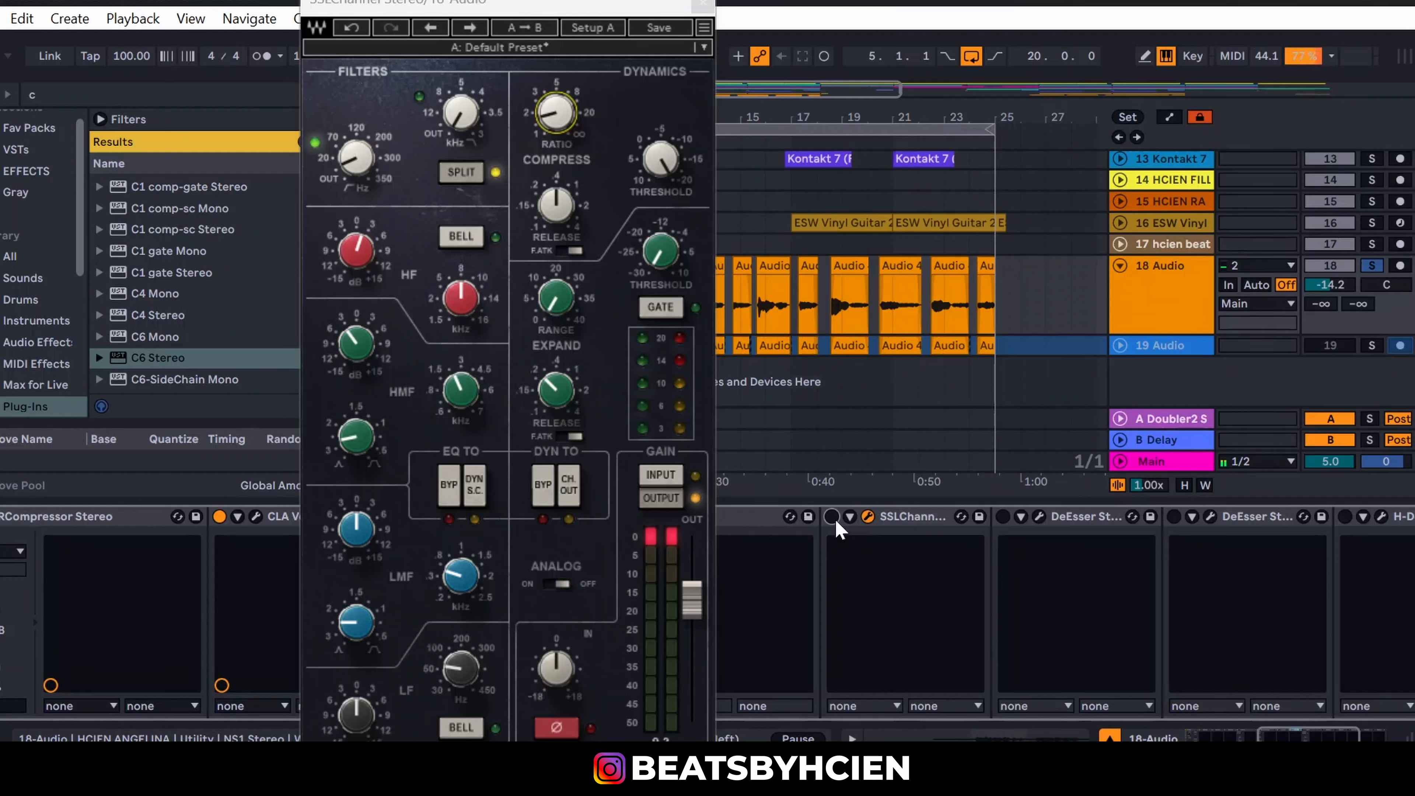
Step: Re-enable SSLChannel on track 18, check its compressor ratio during playback and close its plug-in window
left_click(832, 518)
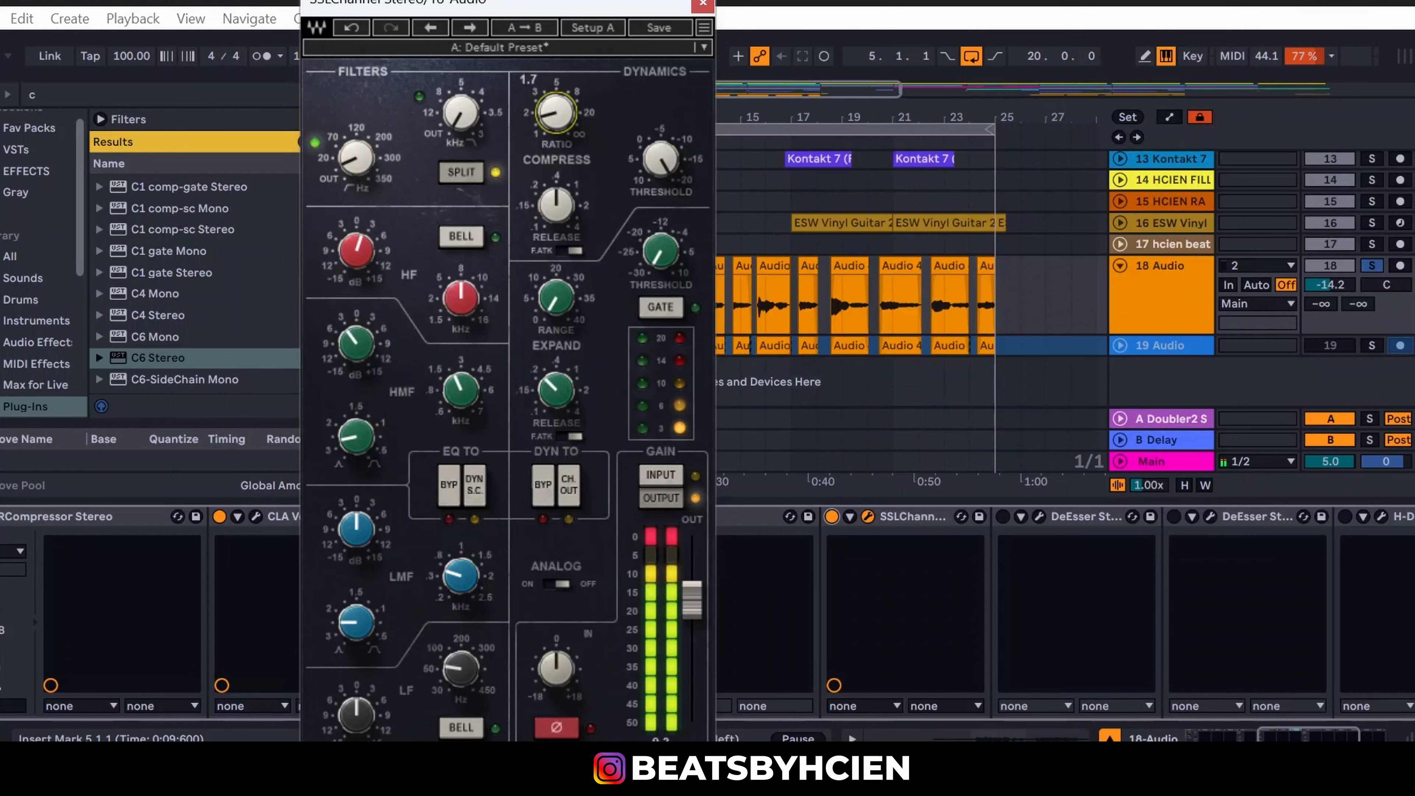
left_click_drag(558, 116, 557, 122)
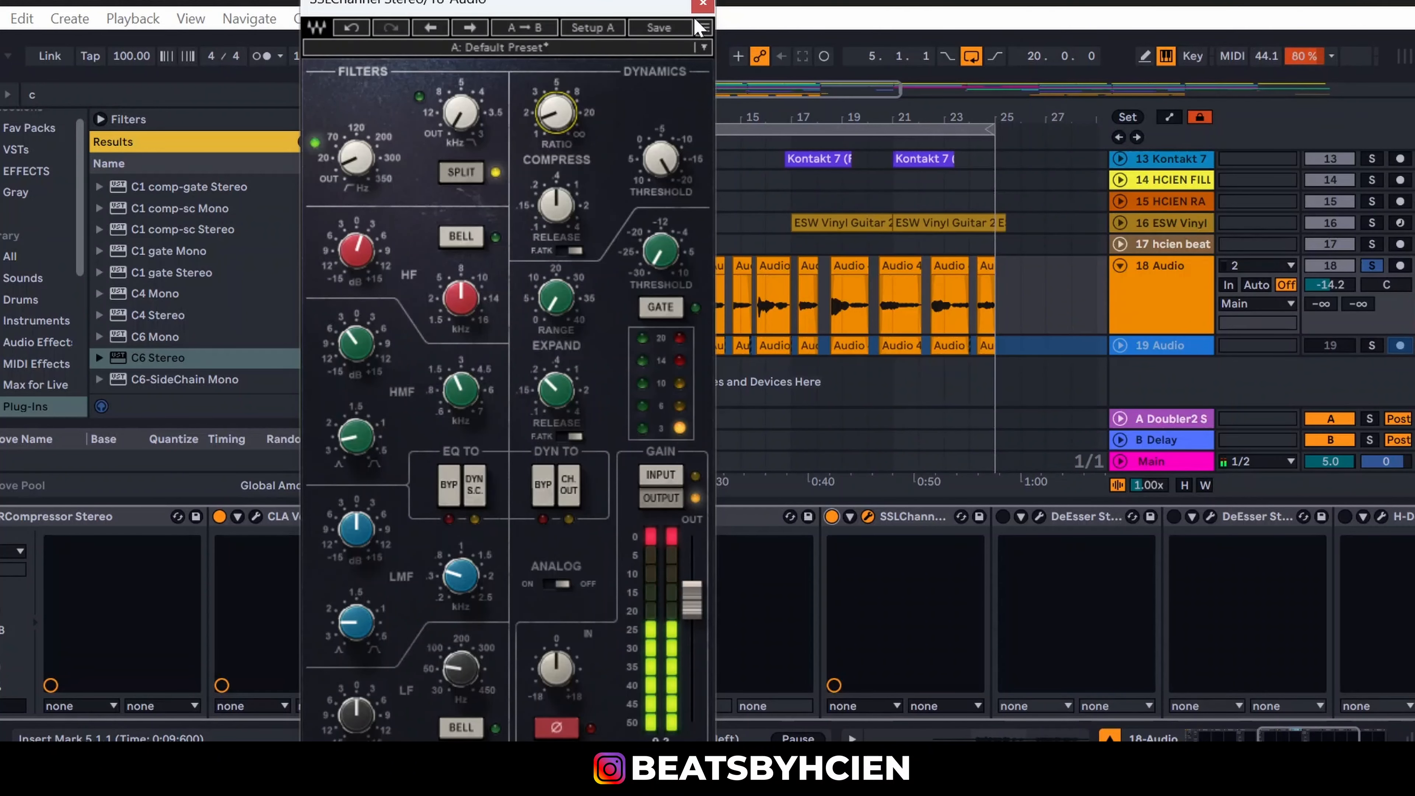
left_click(703, 3)
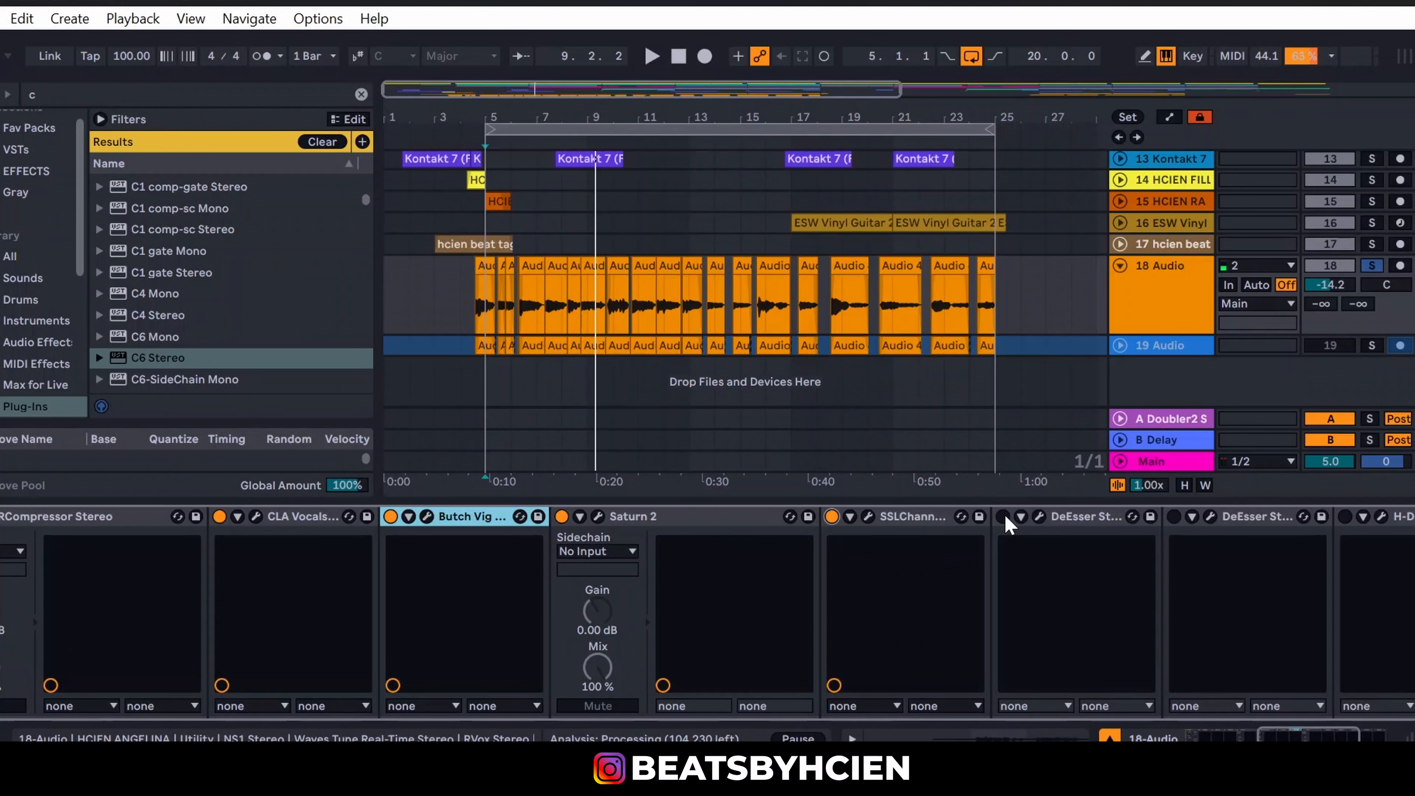
Step: Open the first DeEsser after SSLChannel, set its threshold to -28.1 and close its plug-in window
left_click(1040, 517)
left_click_drag(359, 148, 665, 143)
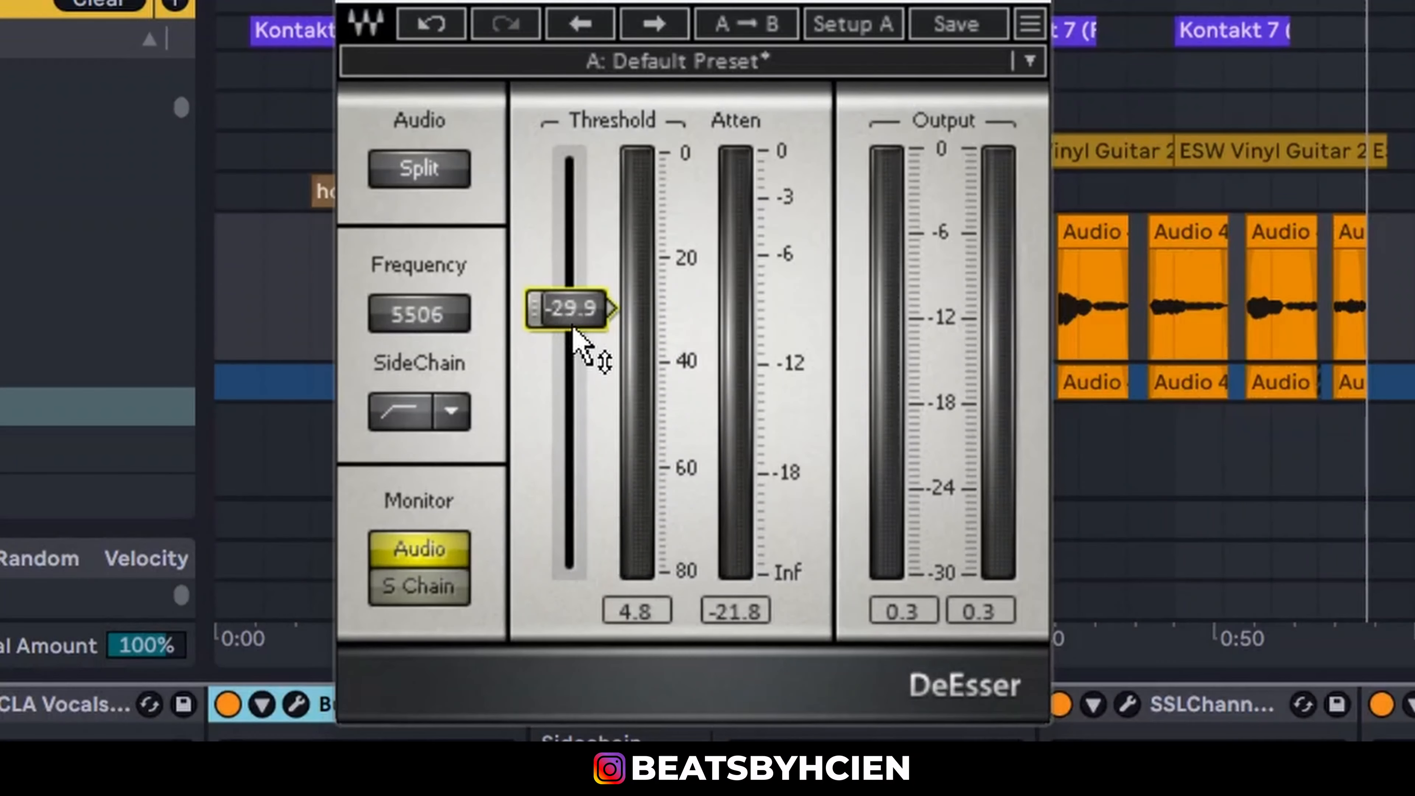
left_click_drag(594, 306, 569, 304)
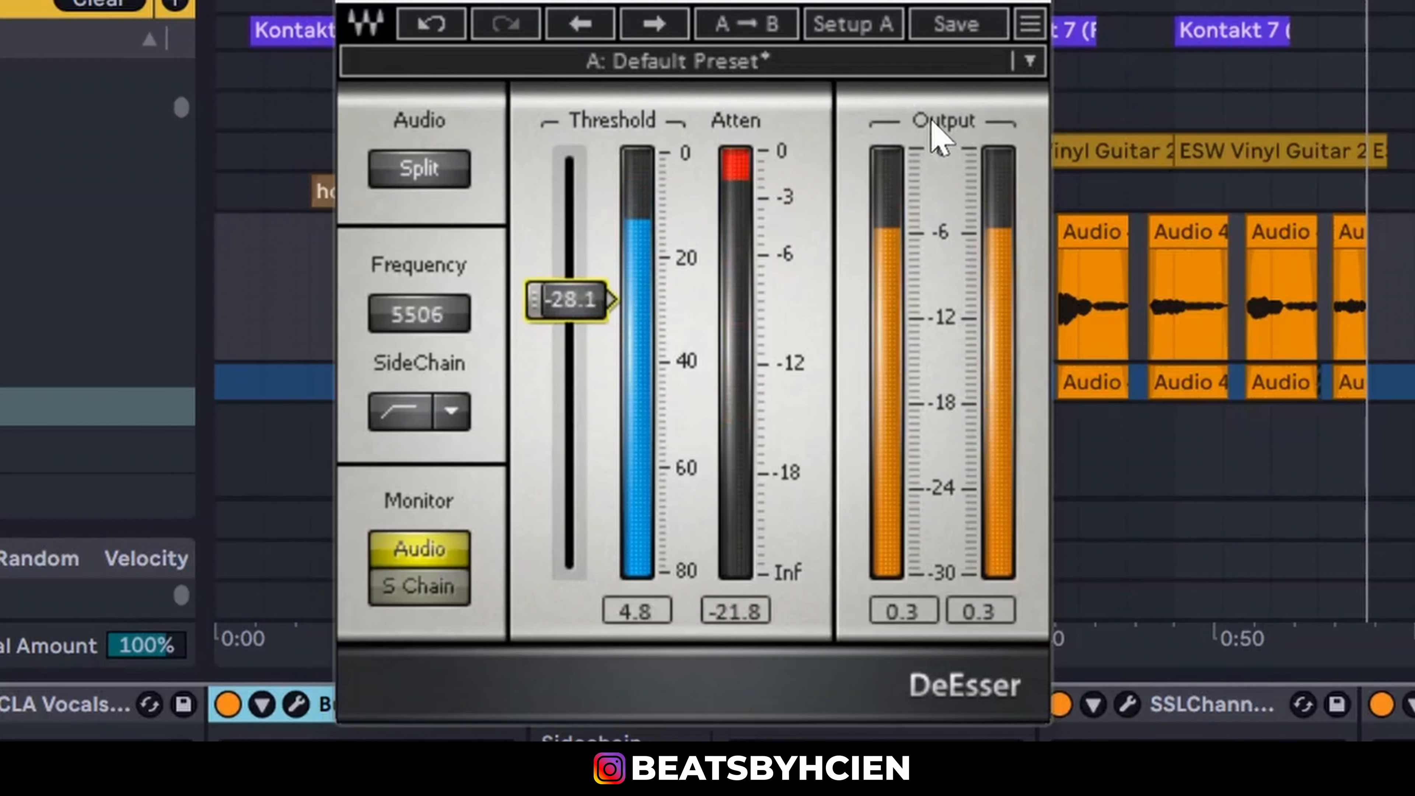
left_click(1034, 4)
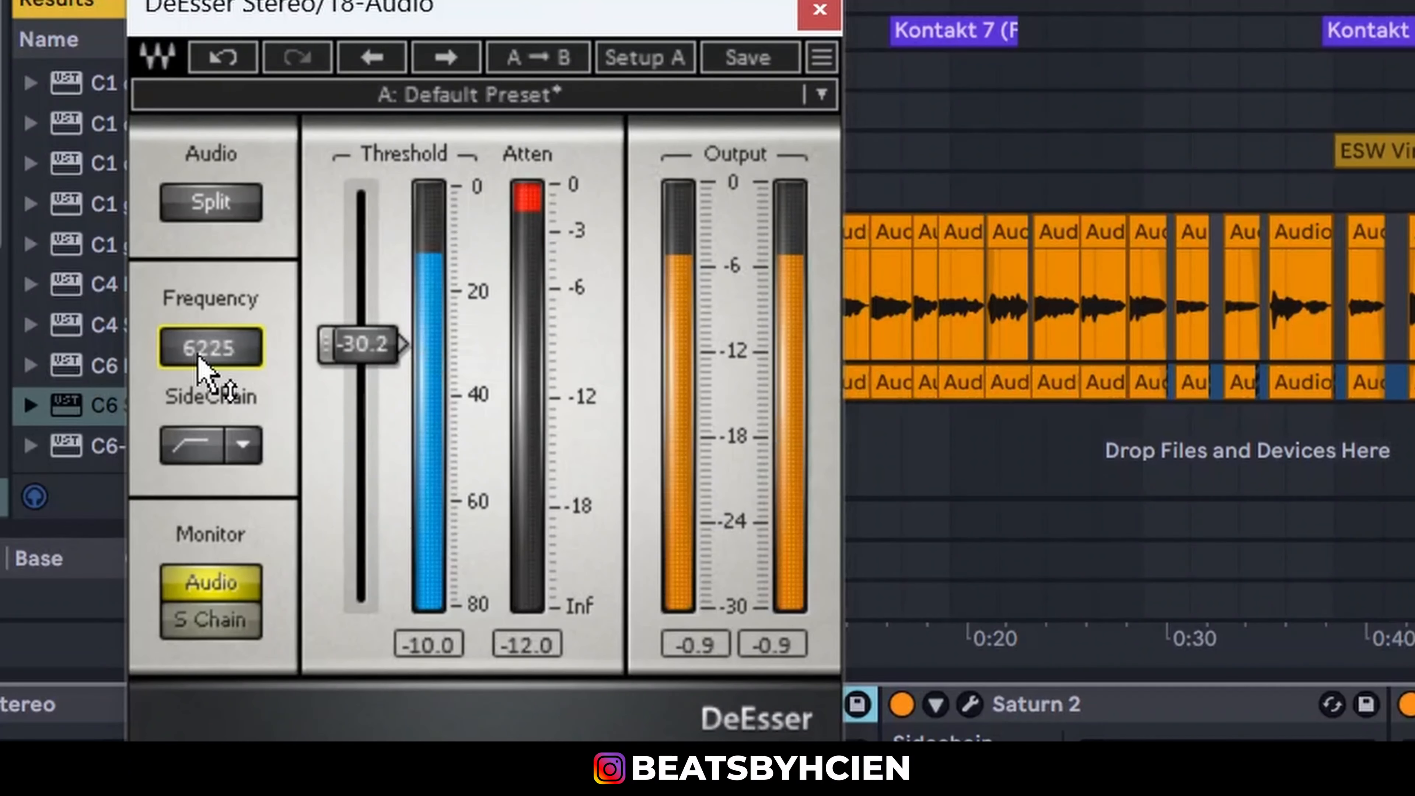
Step: Set the second DeEsser's frequency to 6212 and threshold to -29.3, close its window and stop playback
left_click_drag(360, 344, 359, 339)
left_click_drag(259, 350, 259, 353)
left_click_drag(362, 342, 362, 341)
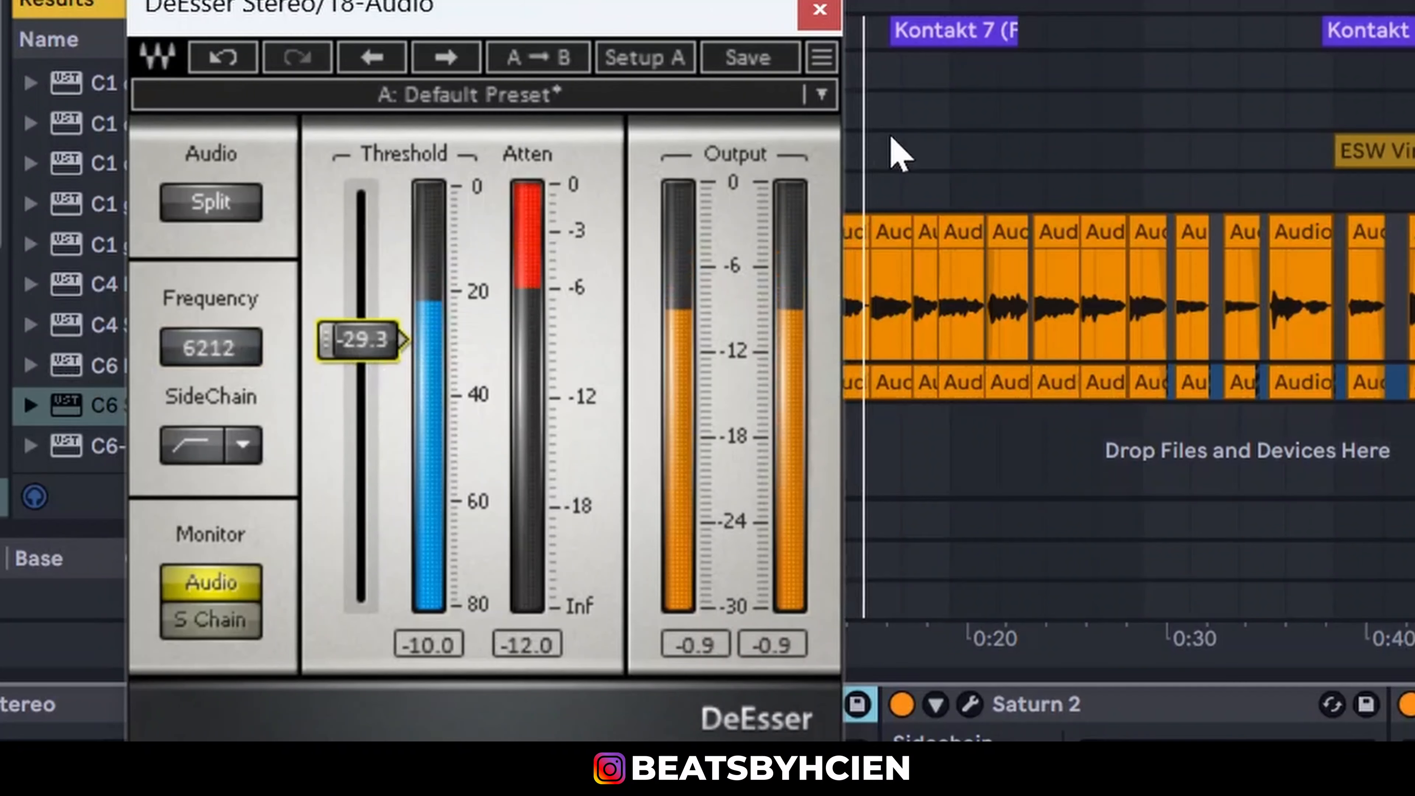
left_click(818, 11)
key("space")
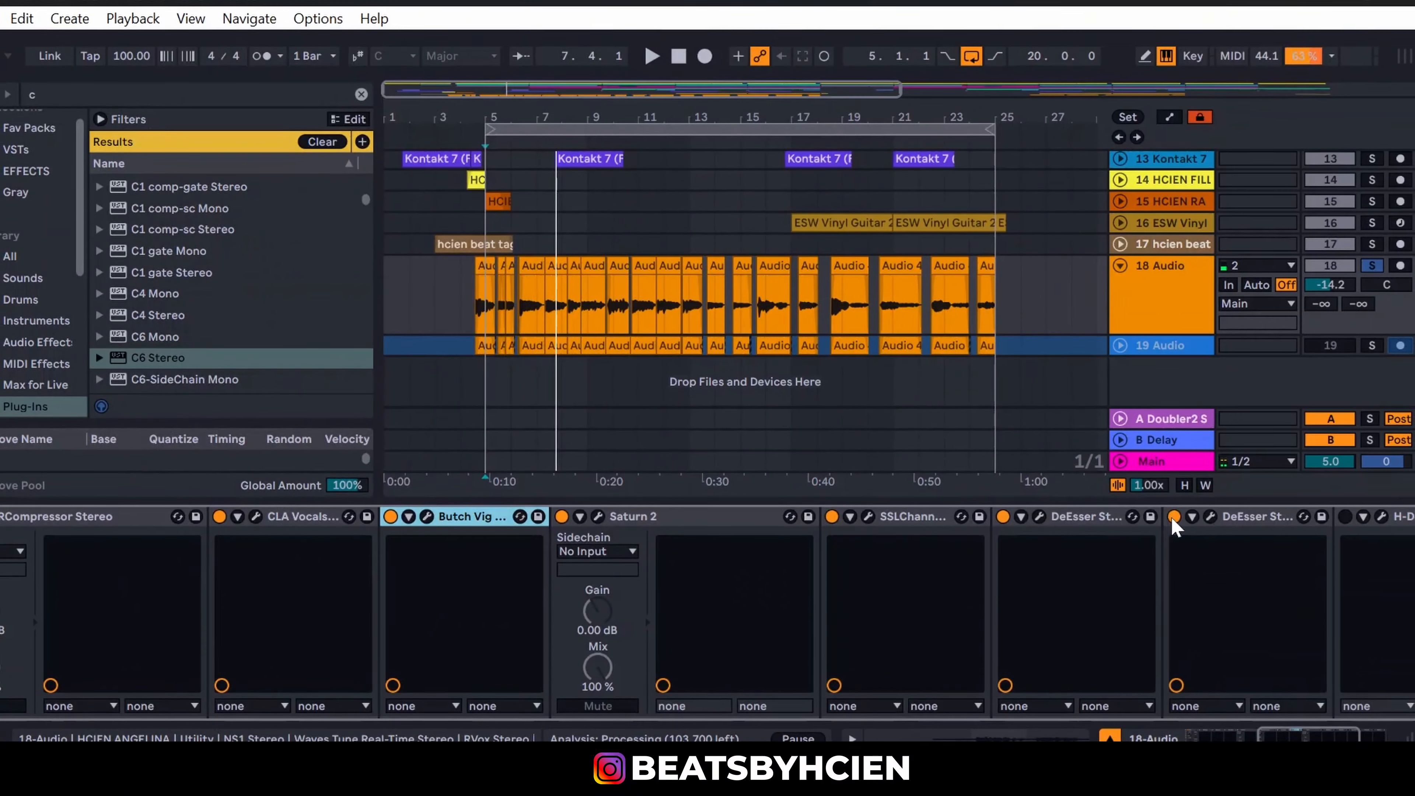
Step: Compare the vocals with both DeEssers bypassed and re-enabled, checking the second DeEsser's attenuation during playback
left_click(1173, 518)
left_click(1005, 519)
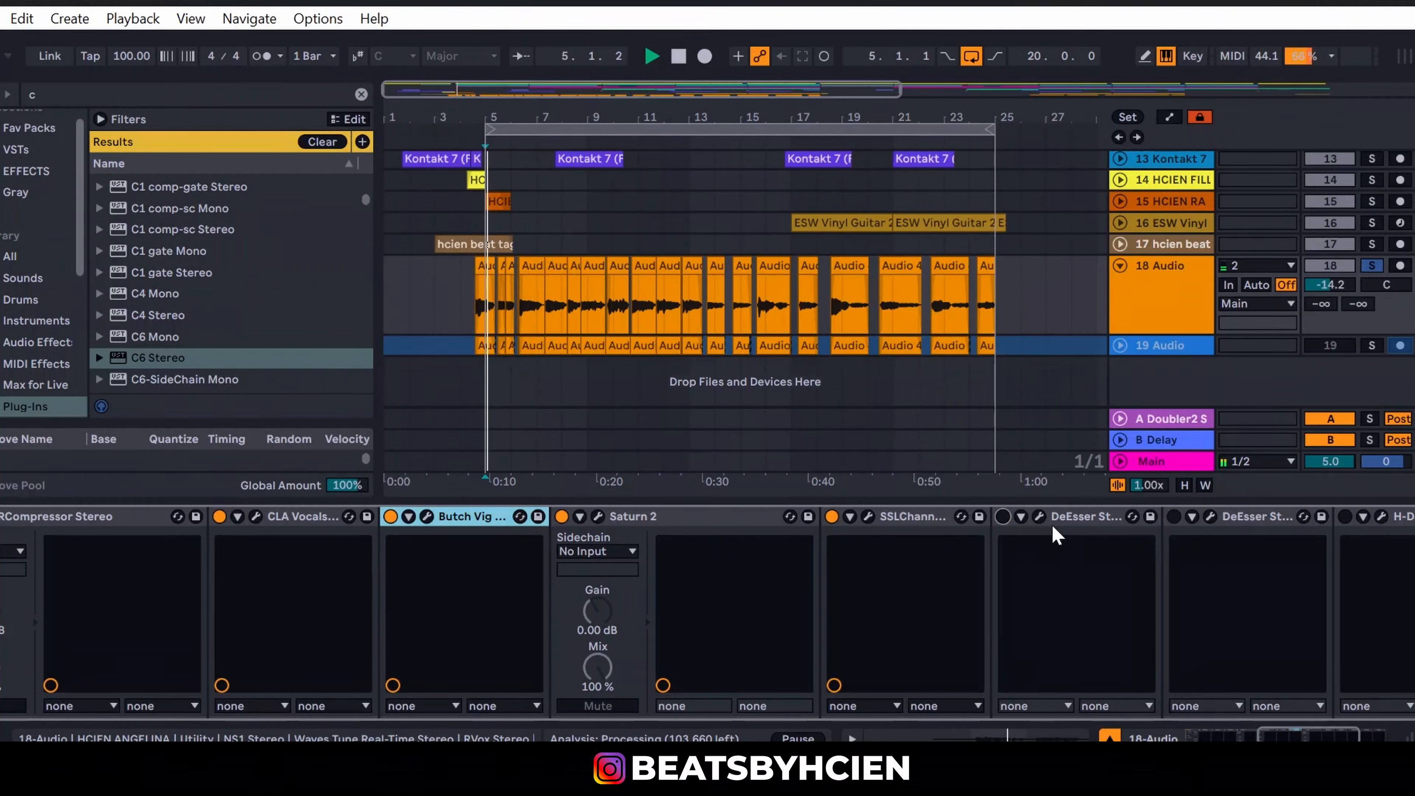
key("space")
left_click(1003, 516)
left_click(1174, 517)
key("space")
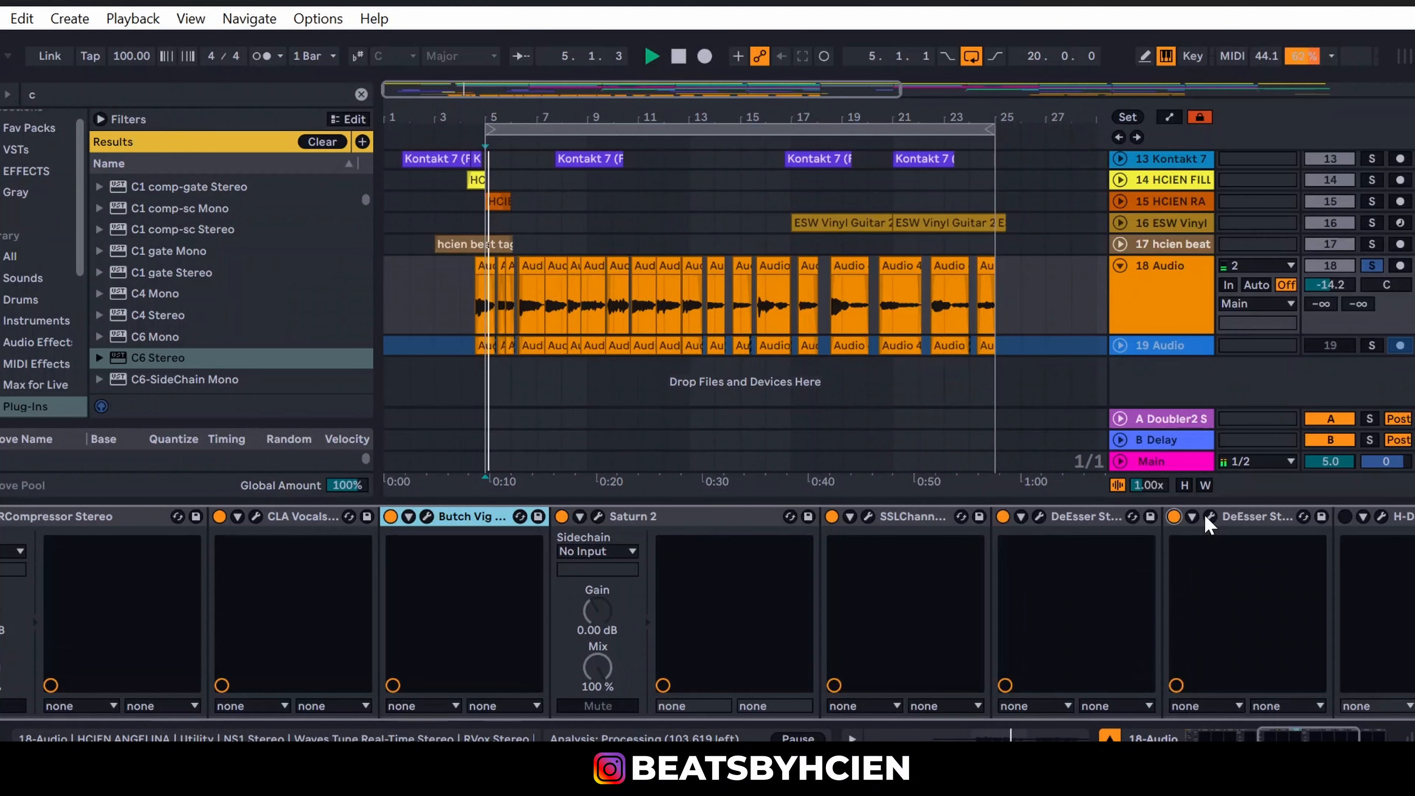
left_click(1210, 517)
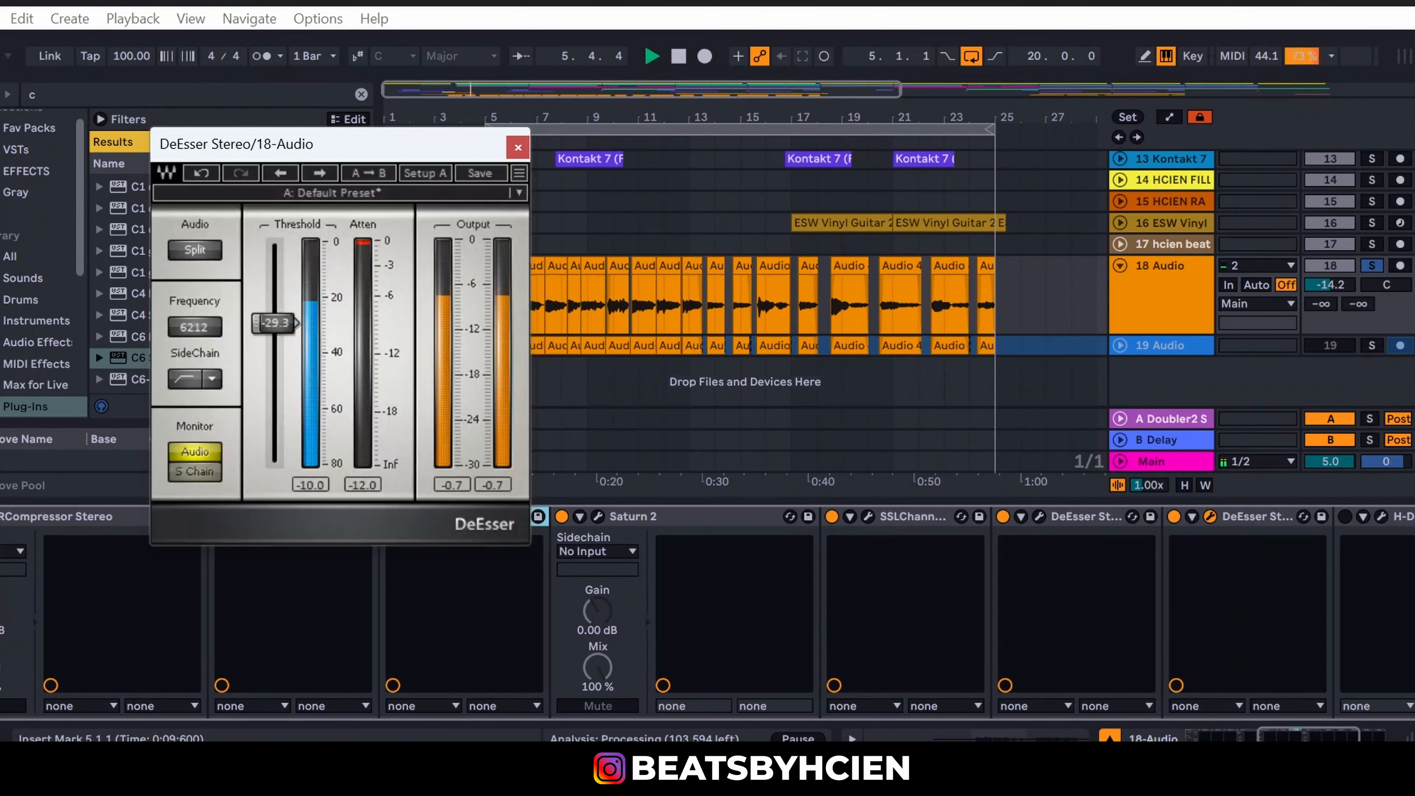
left_click(518, 148)
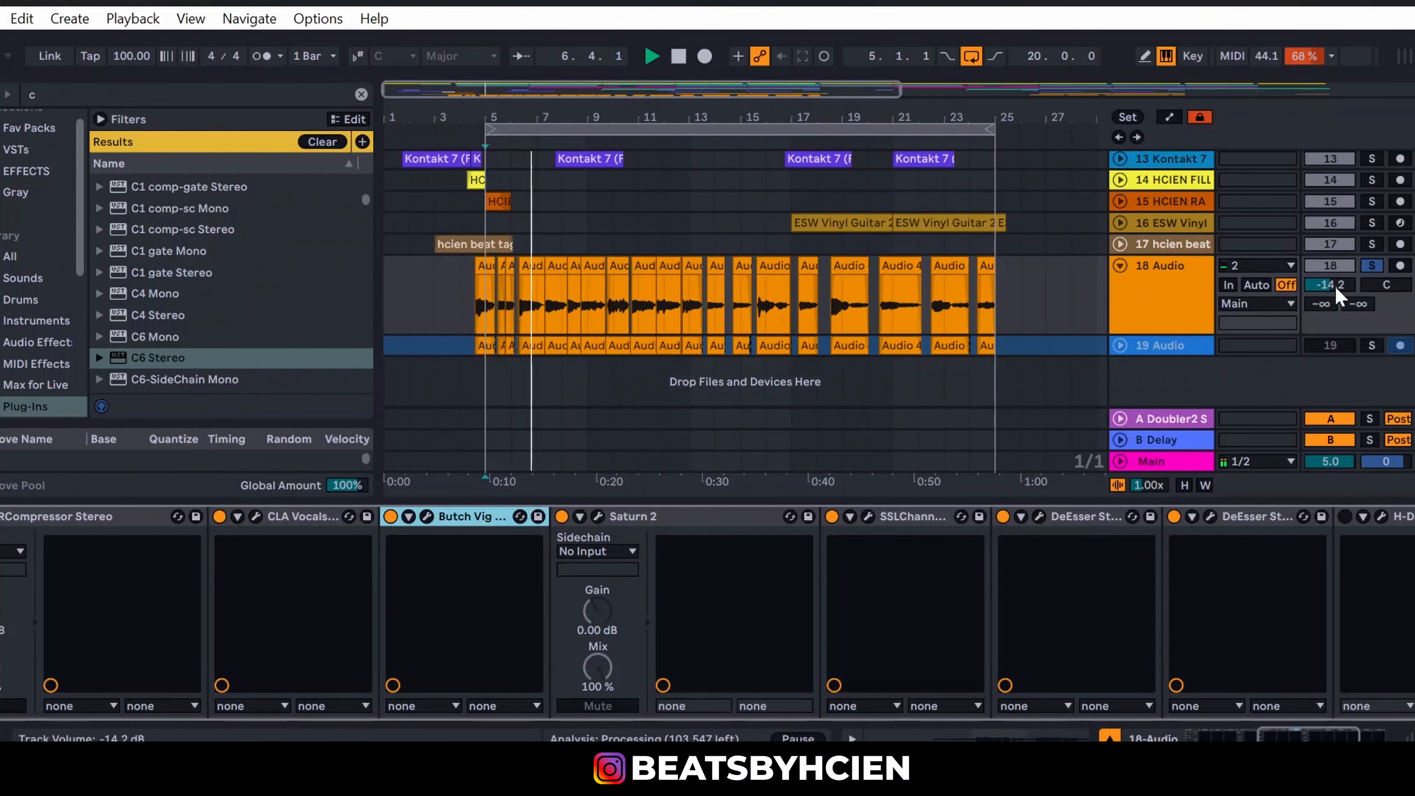
Step: Raise track 18's volume to -12.3 dB, then enable H-Delay and open its plug-in window
left_click_drag(1336, 291, 1336, 277)
scroll(1008, 535, "right", 5)
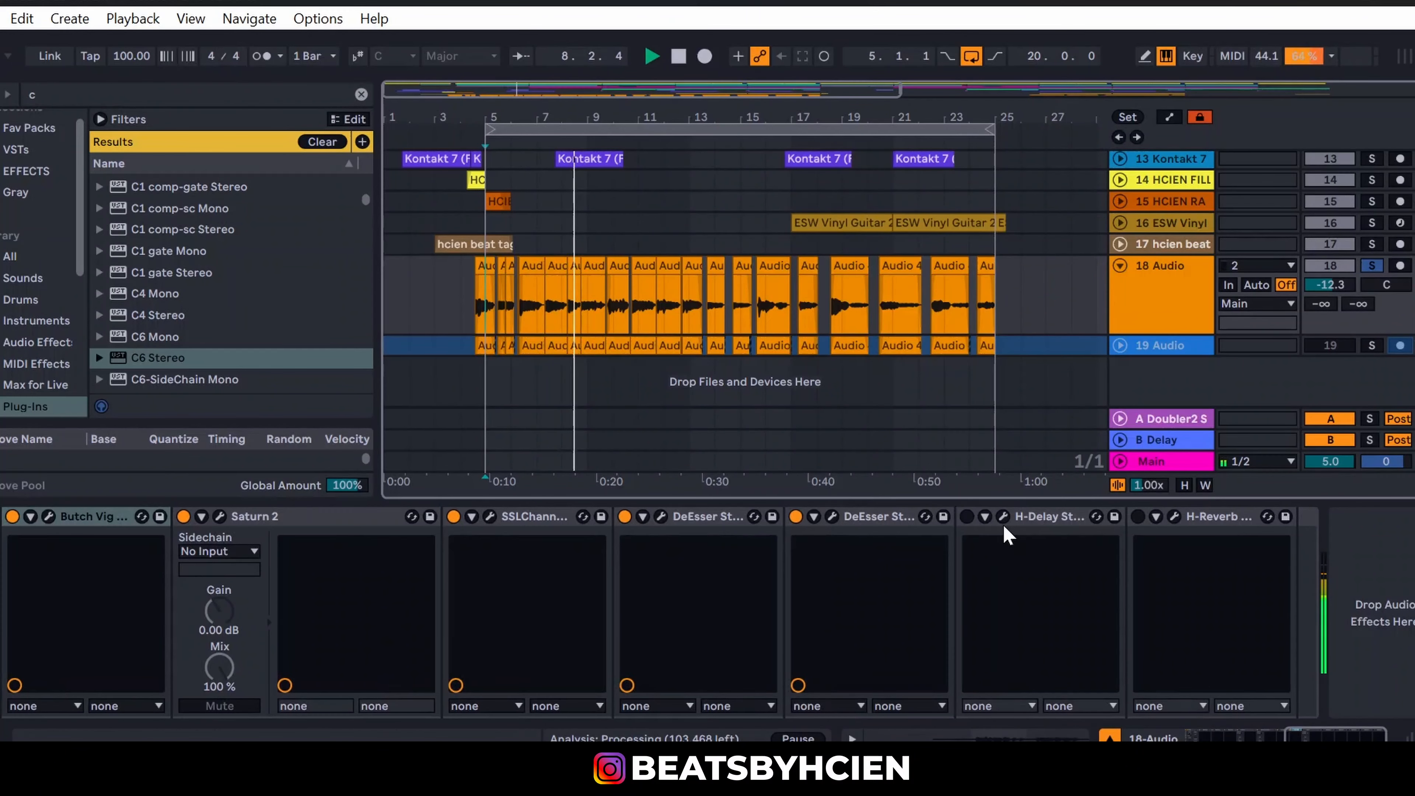
left_click(966, 517)
left_click(1003, 516)
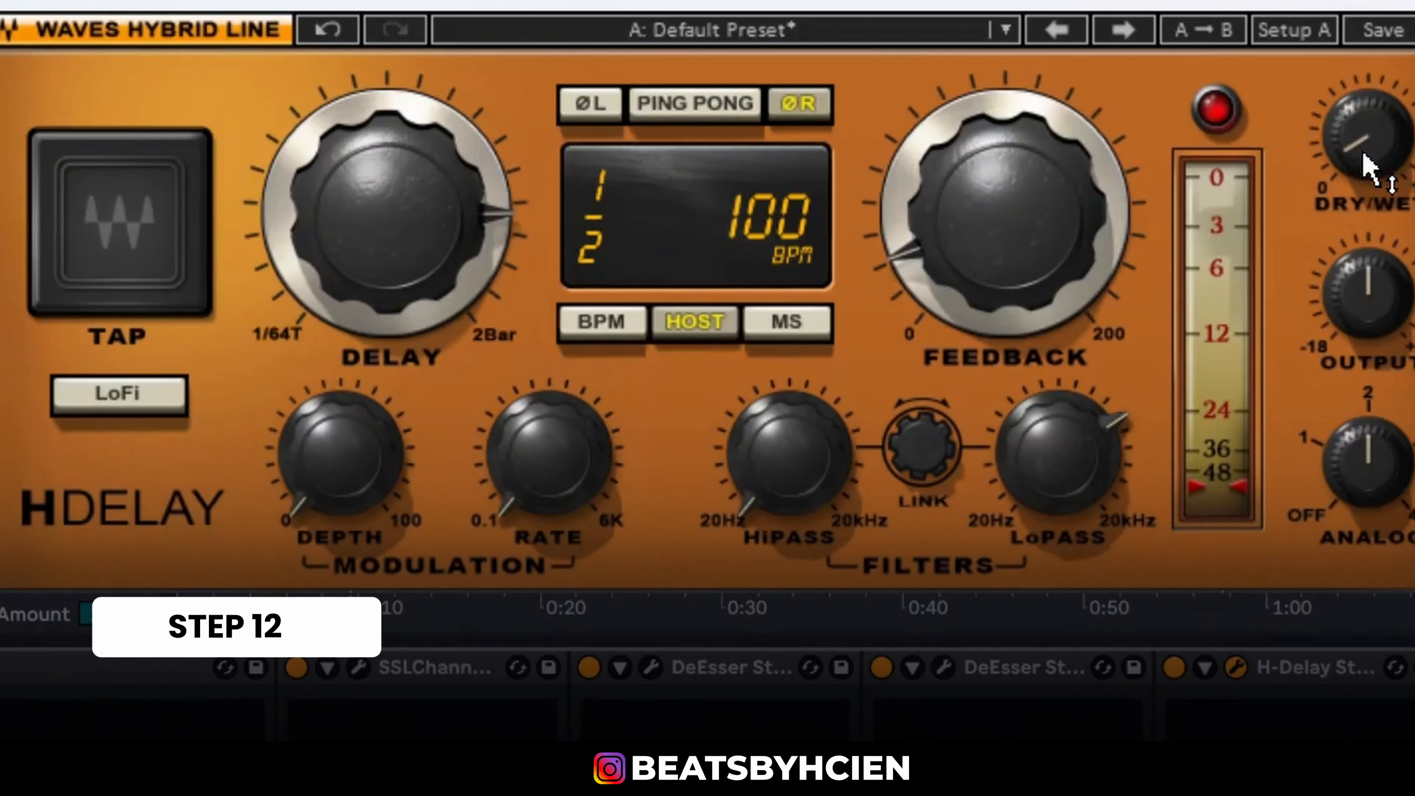
Step: Check H-Delay's dry/wet amount and turn off its right-channel phase inversion
mouse_move(1364, 155)
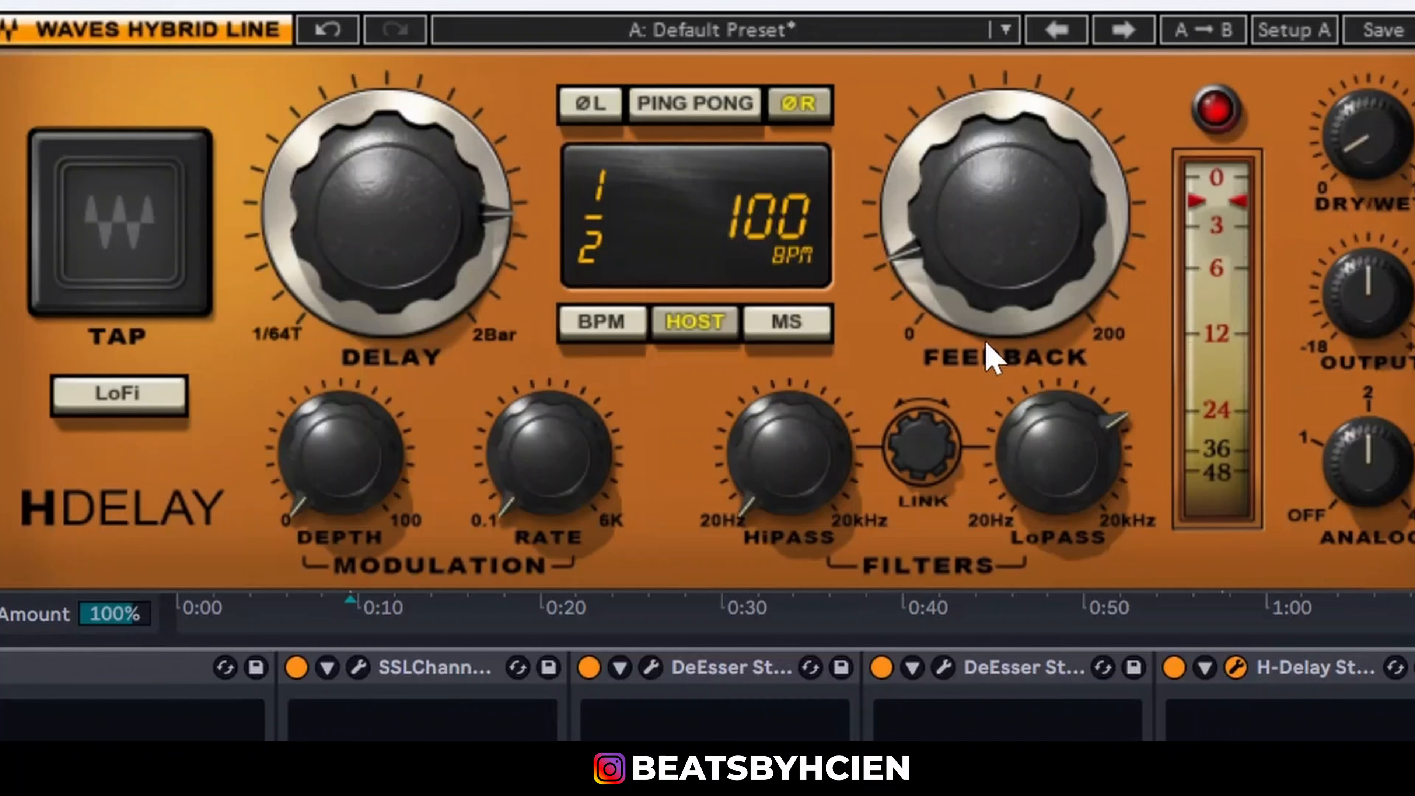
left_click(1365, 139)
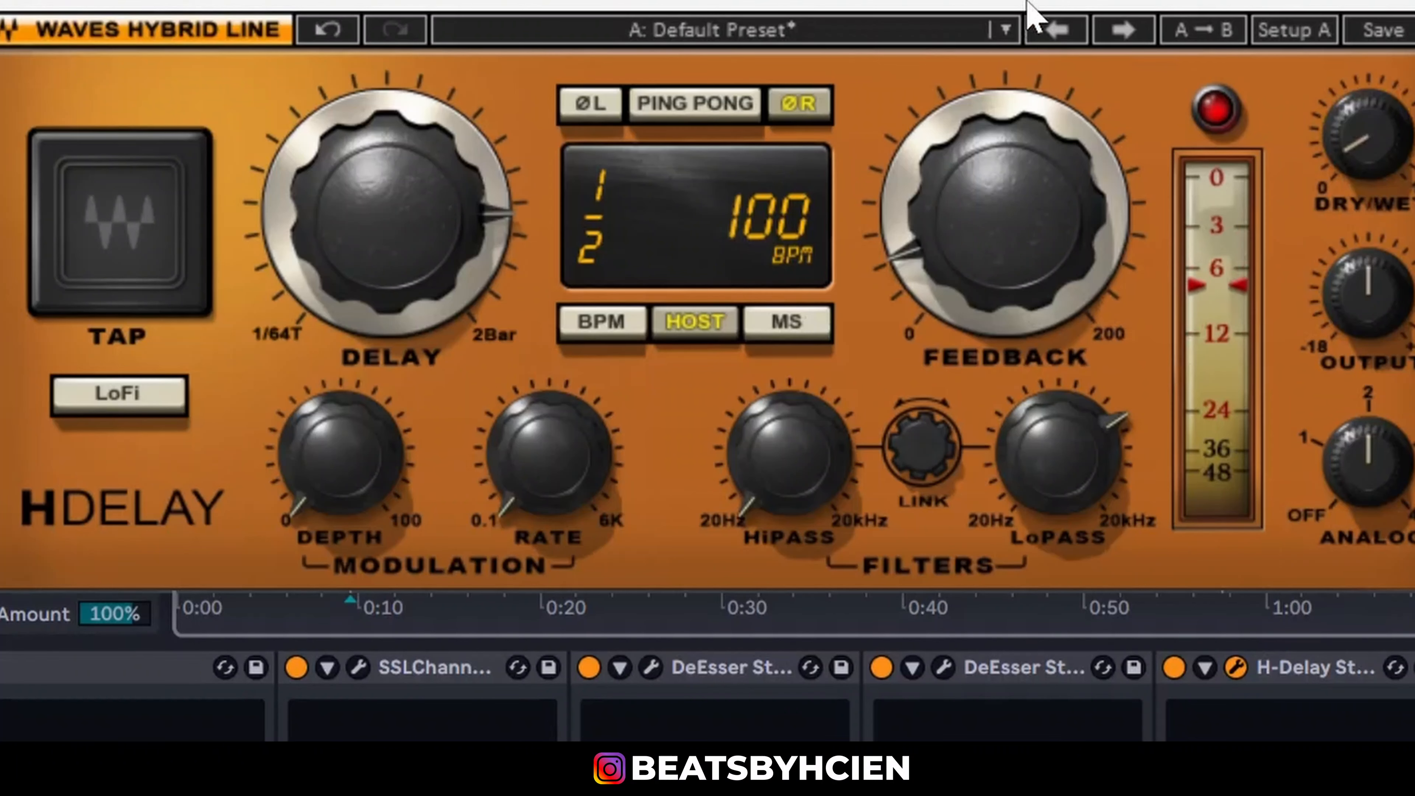
left_click_drag(1027, 2, 1003, 0)
left_click(1340, 80)
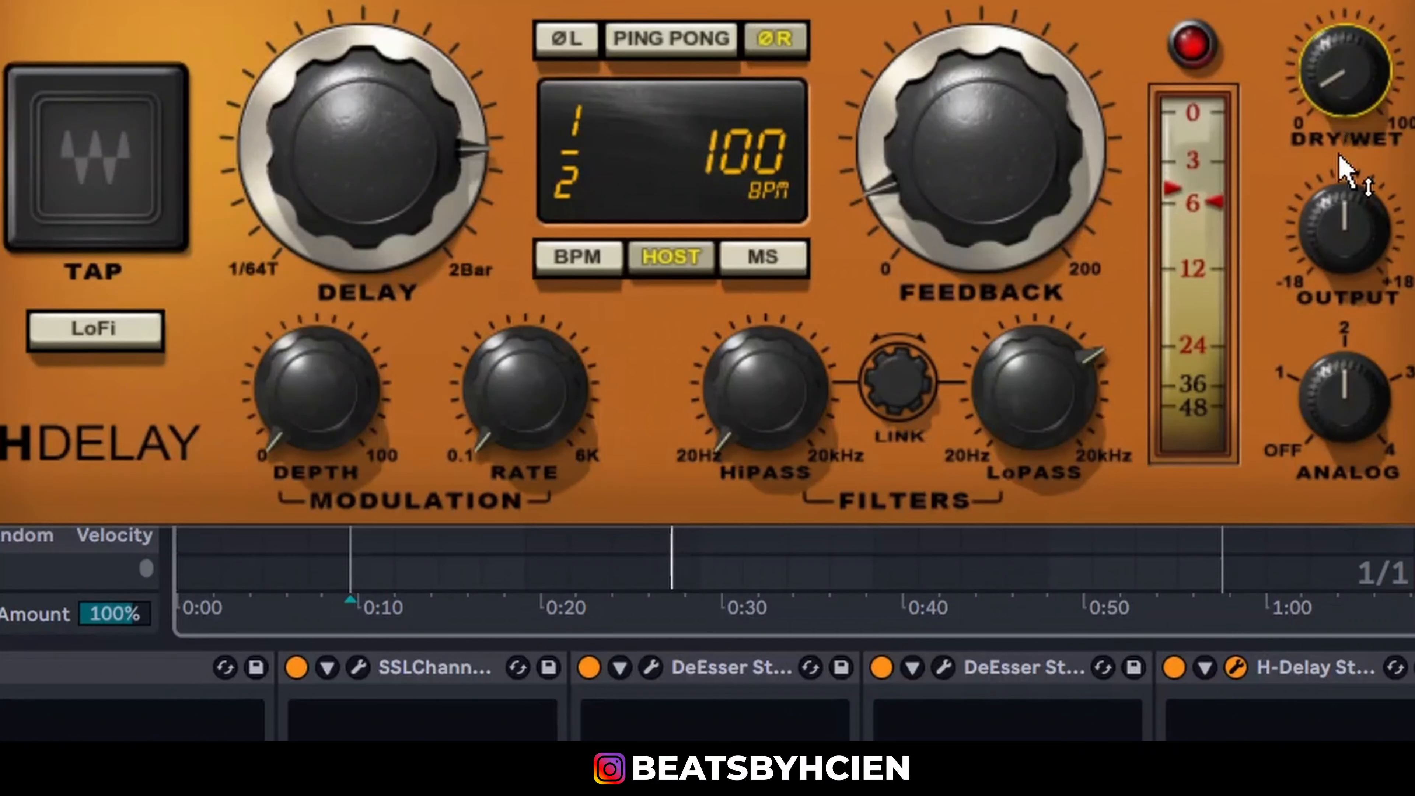
left_click(758, 44)
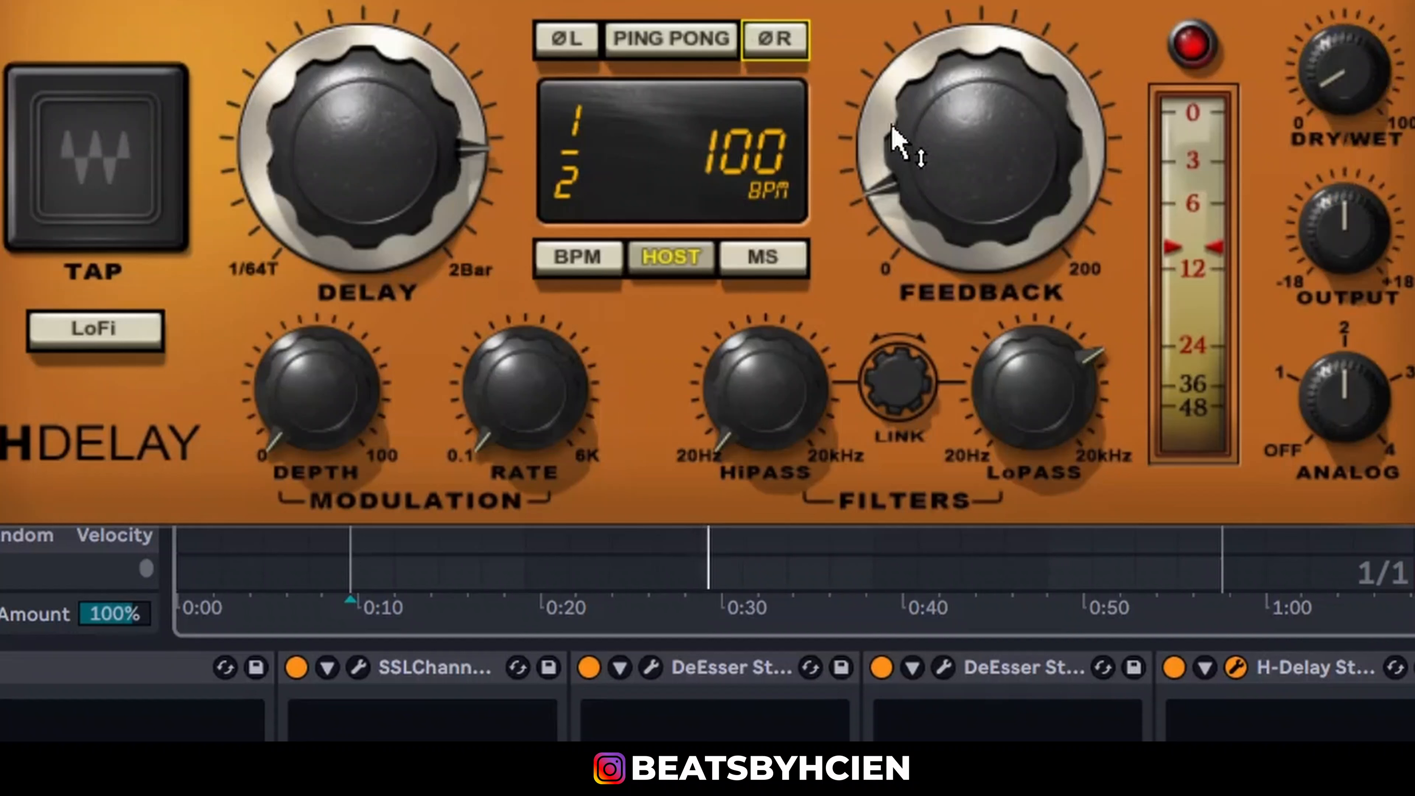
left_click(1355, 78)
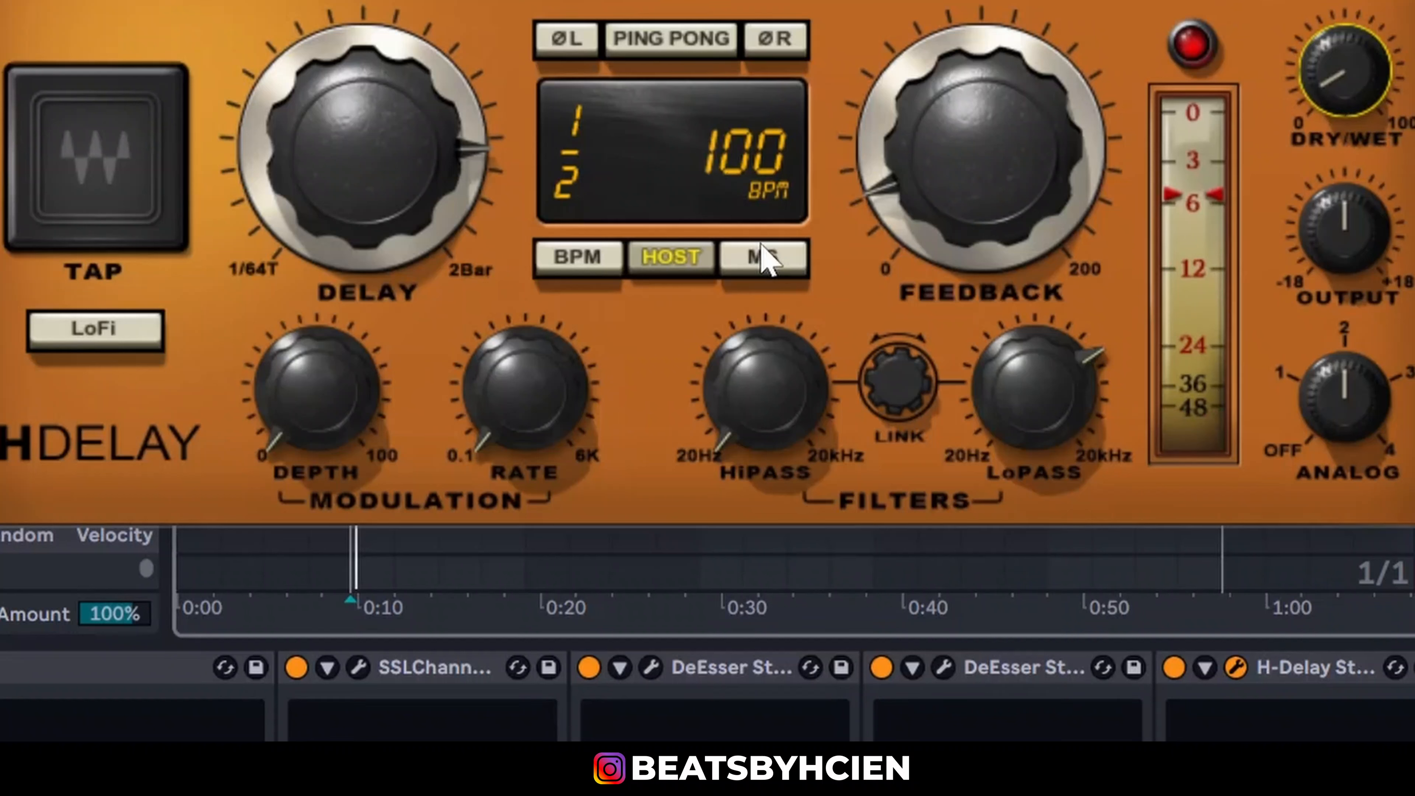
left_click(1356, 106)
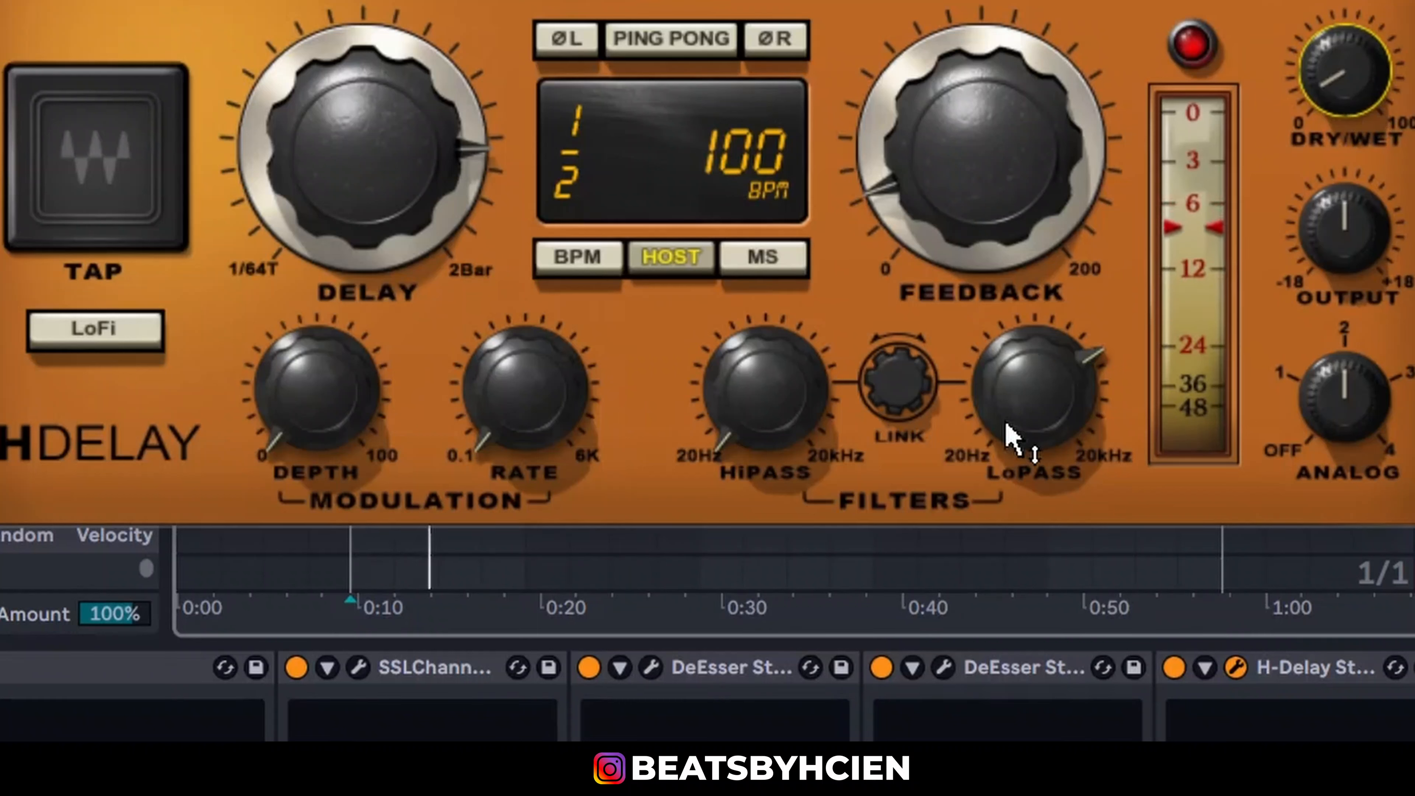
Step: Try H-Delay's LoPass filter at 870 Hz while playing the vocals
left_click_drag(1018, 433, 1017, 444)
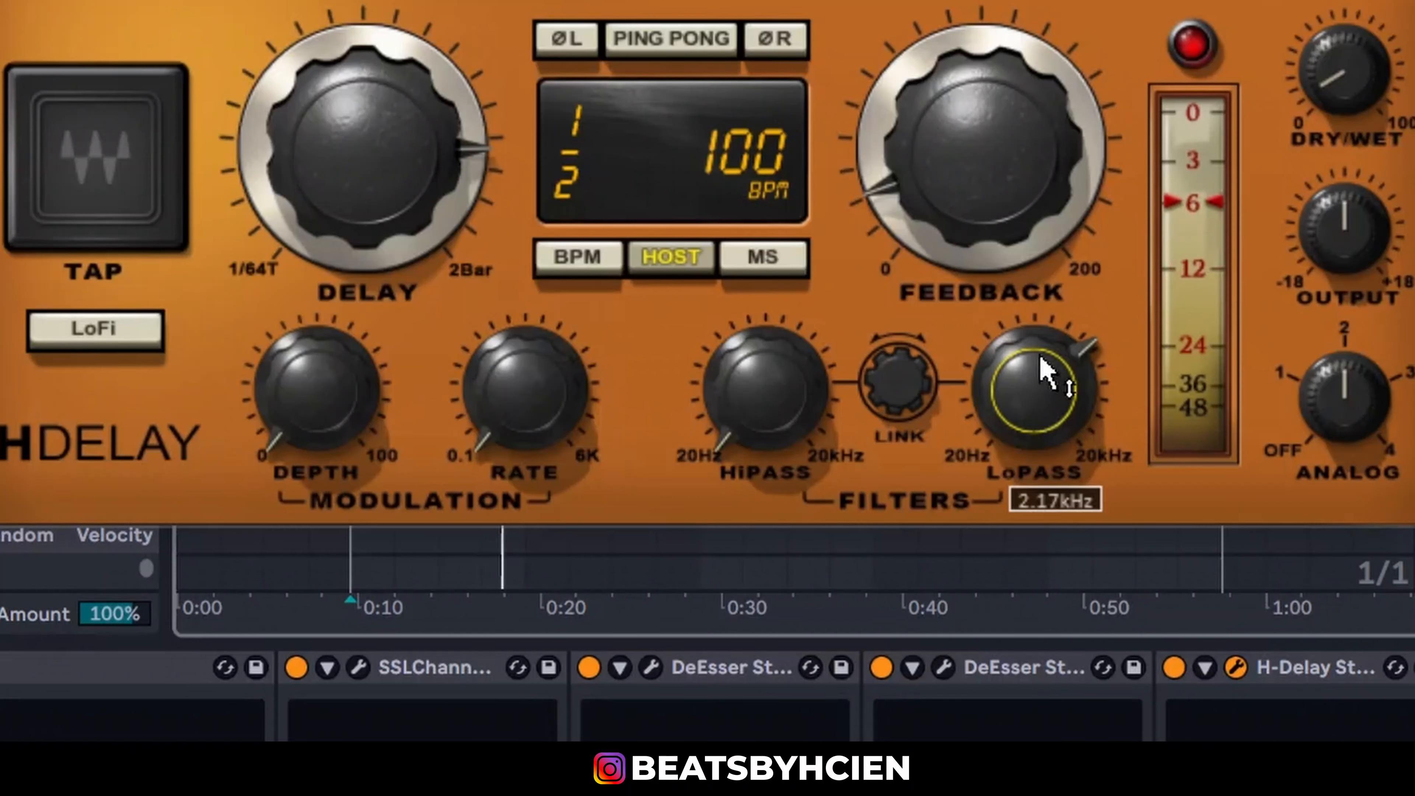
left_click_drag(1047, 1, 1063, 0)
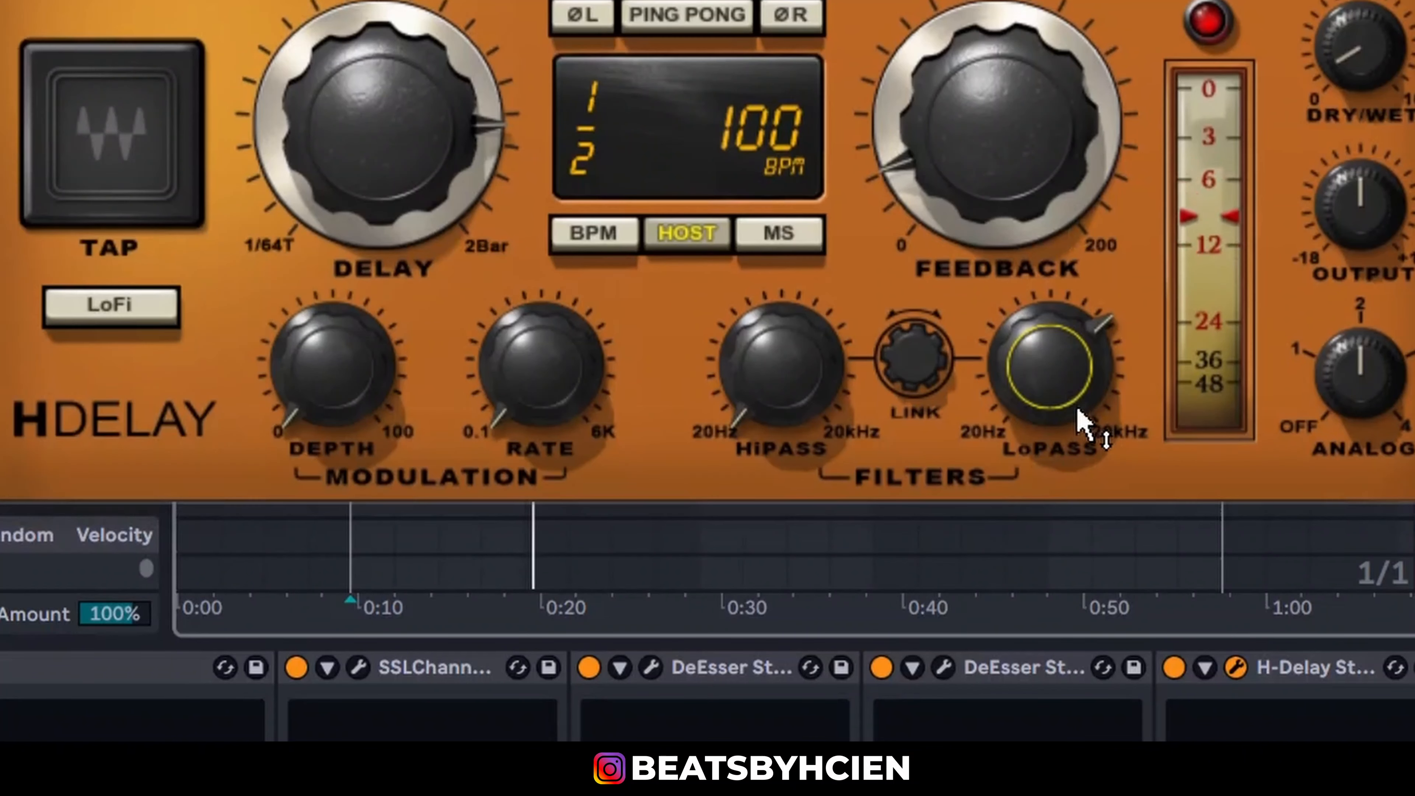
mouse_move(1052, 354)
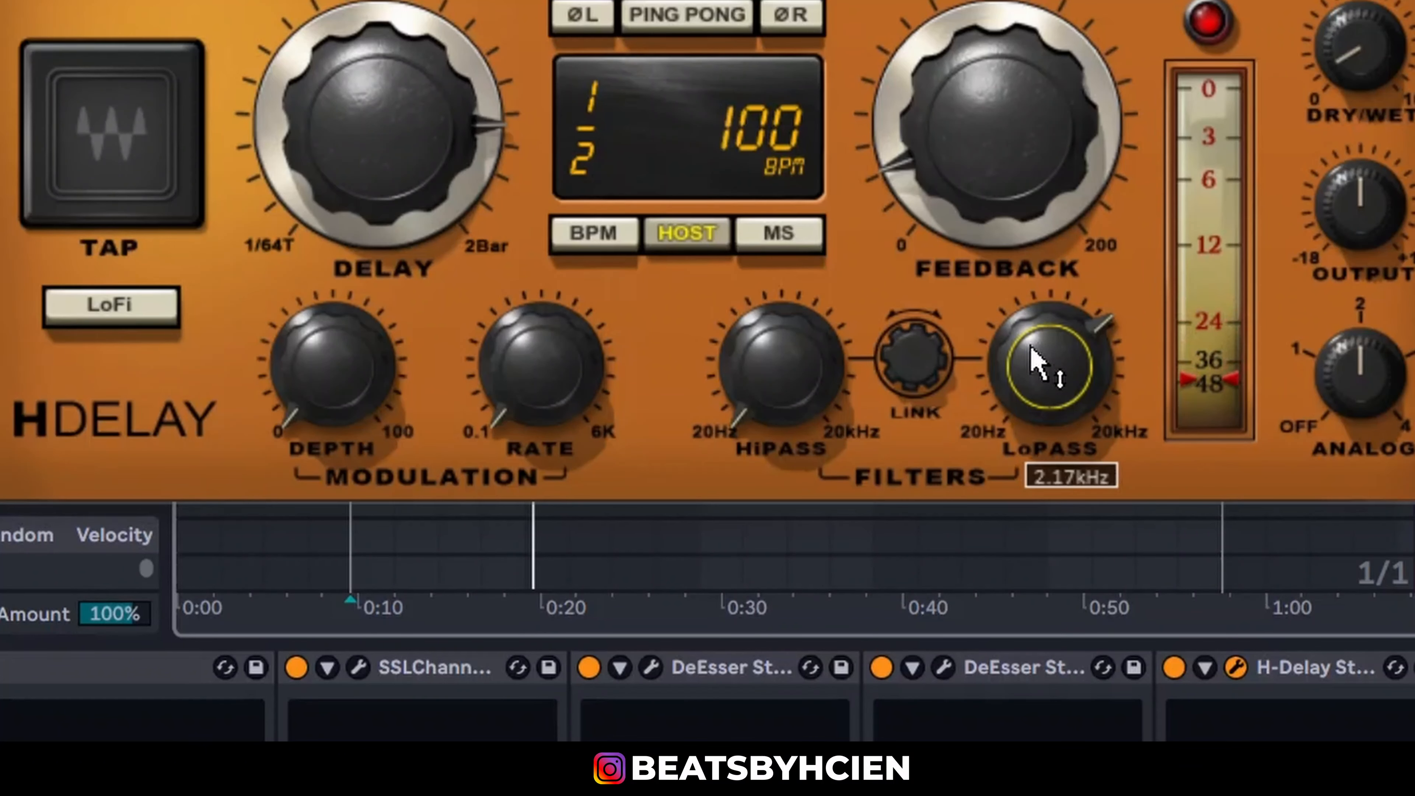
left_click_drag(1049, 376, 1050, 410)
key("space")
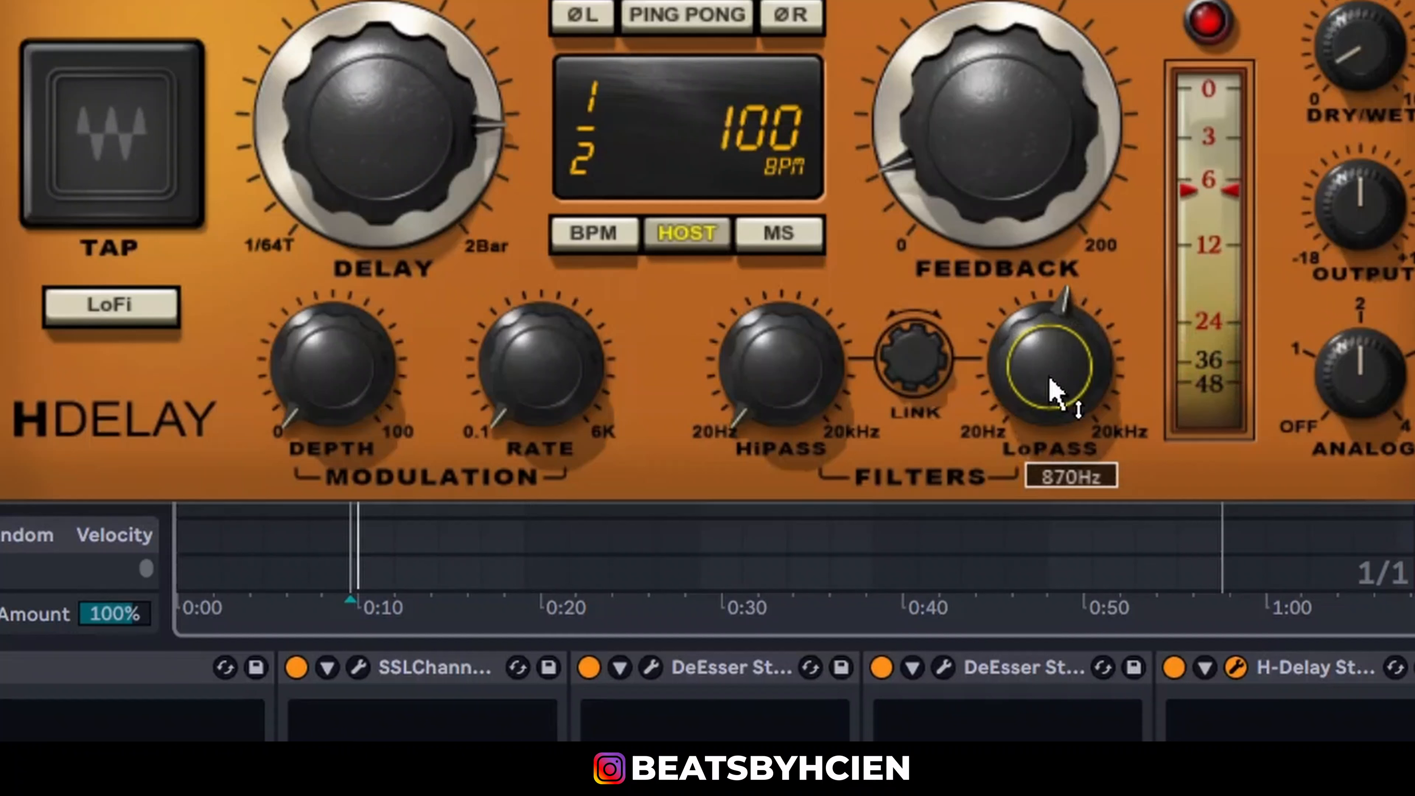
Step: Open H-Delay's LoPass filter above 3.68 kHz, auditioning it with dry/wet near halfway, then lower dry/wet again and close the window
left_click_drag(1359, 49, 1360, 14)
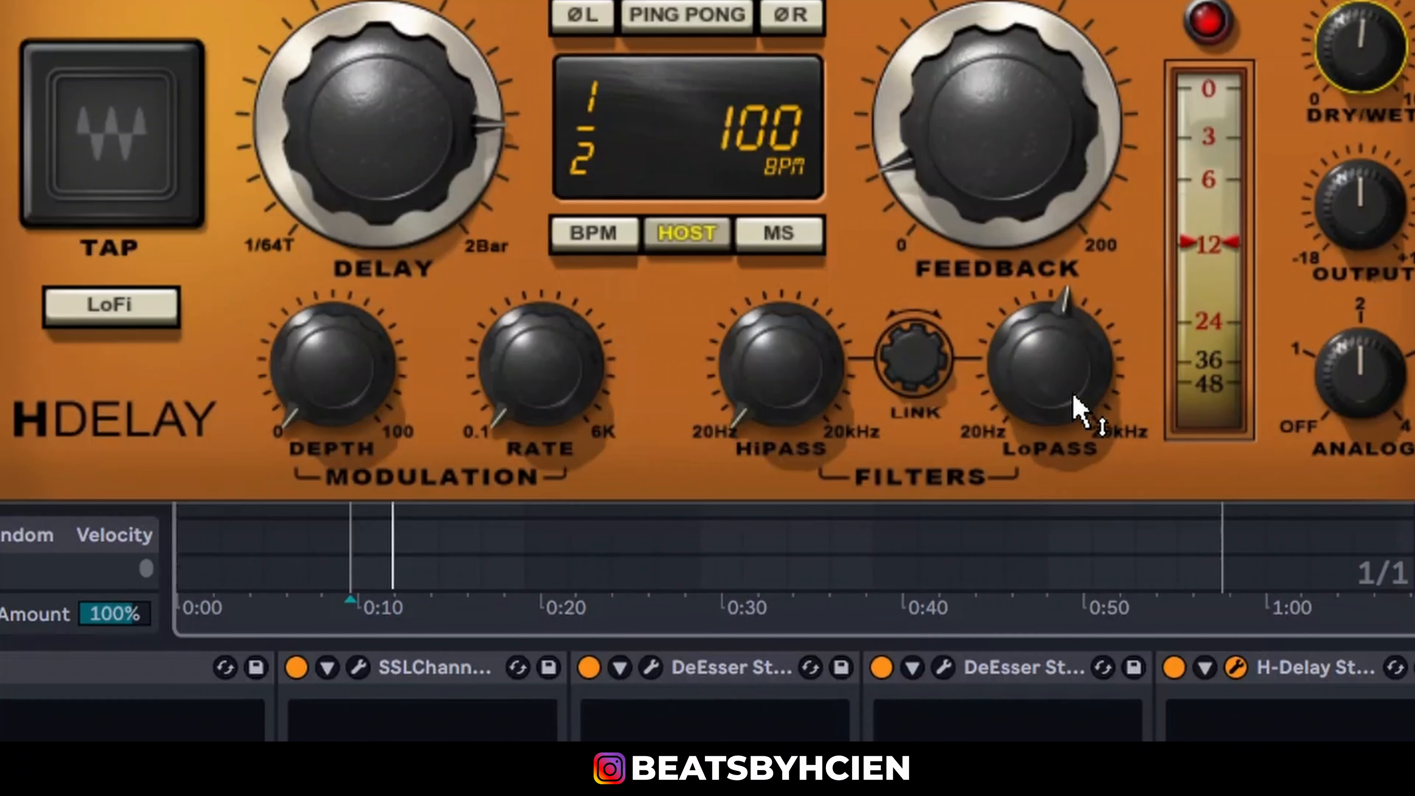
left_click_drag(1077, 404, 1066, 366)
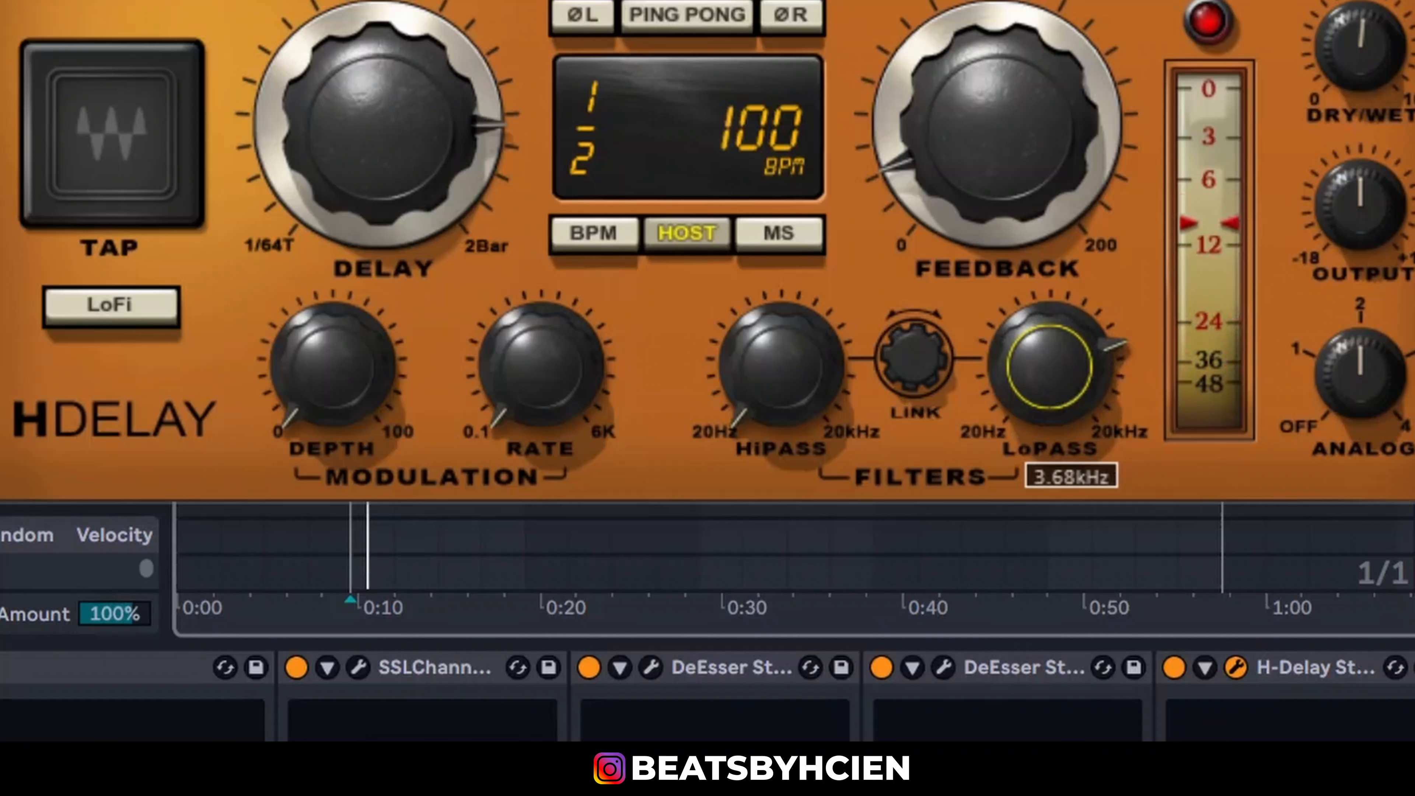
left_click_drag(1086, 390, 1087, 390)
left_click_drag(1357, 61, 1357, 94)
left_click_drag(1073, 384, 1073, 385)
left_click_drag(1357, 61, 1358, 70)
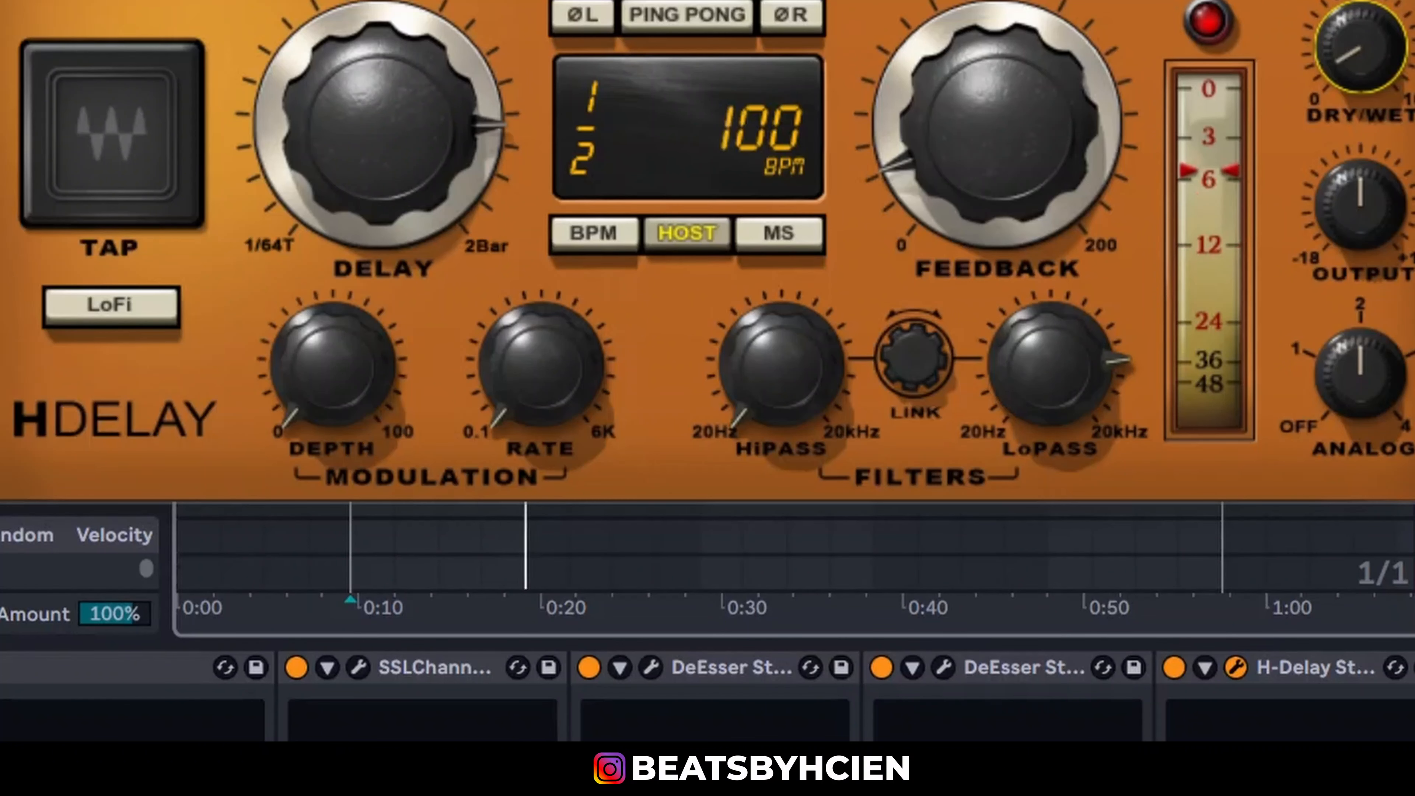
key("Escape")
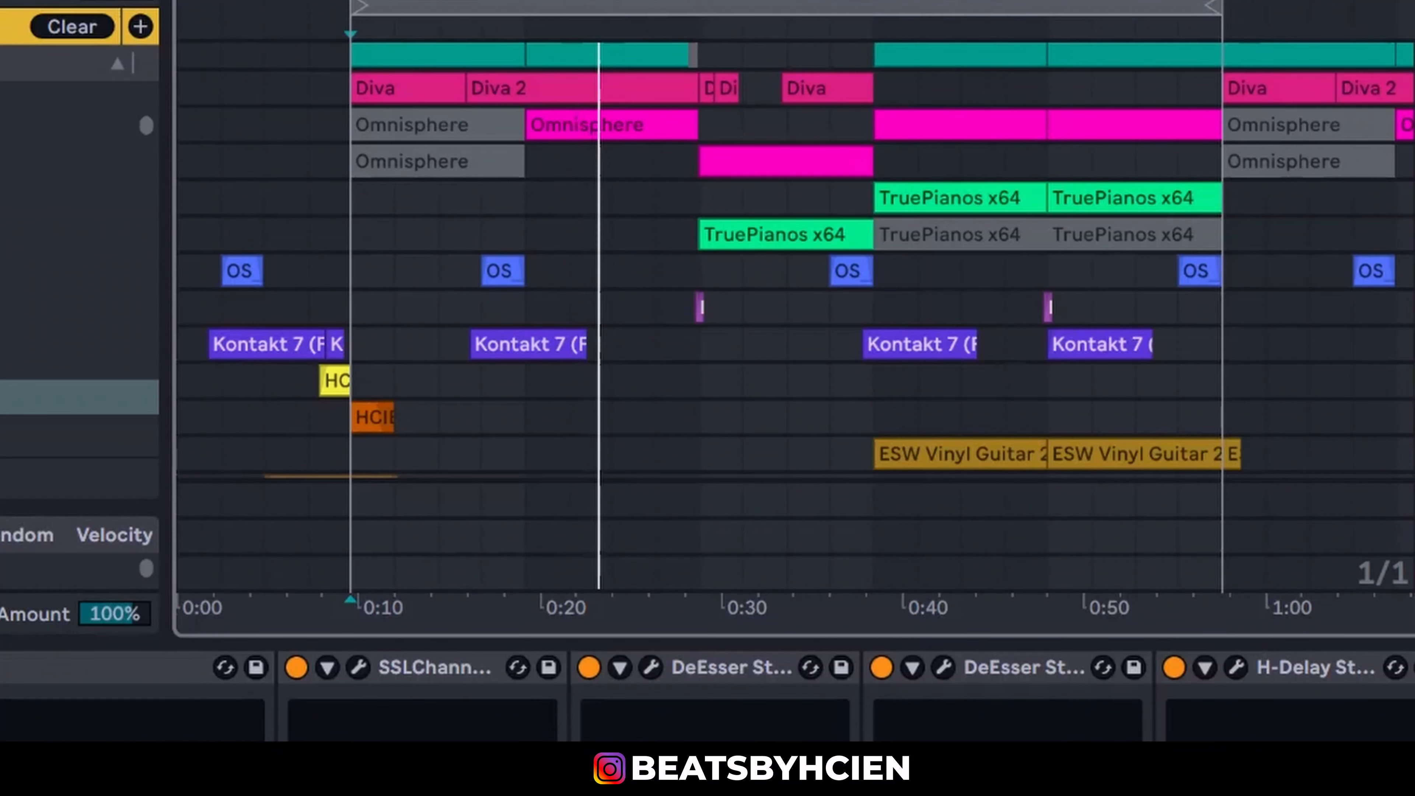
Step: Enable H-Reverb, the device after H-Delay on track 18, and open its plug-in window
scroll(1269, 265, "down", 5)
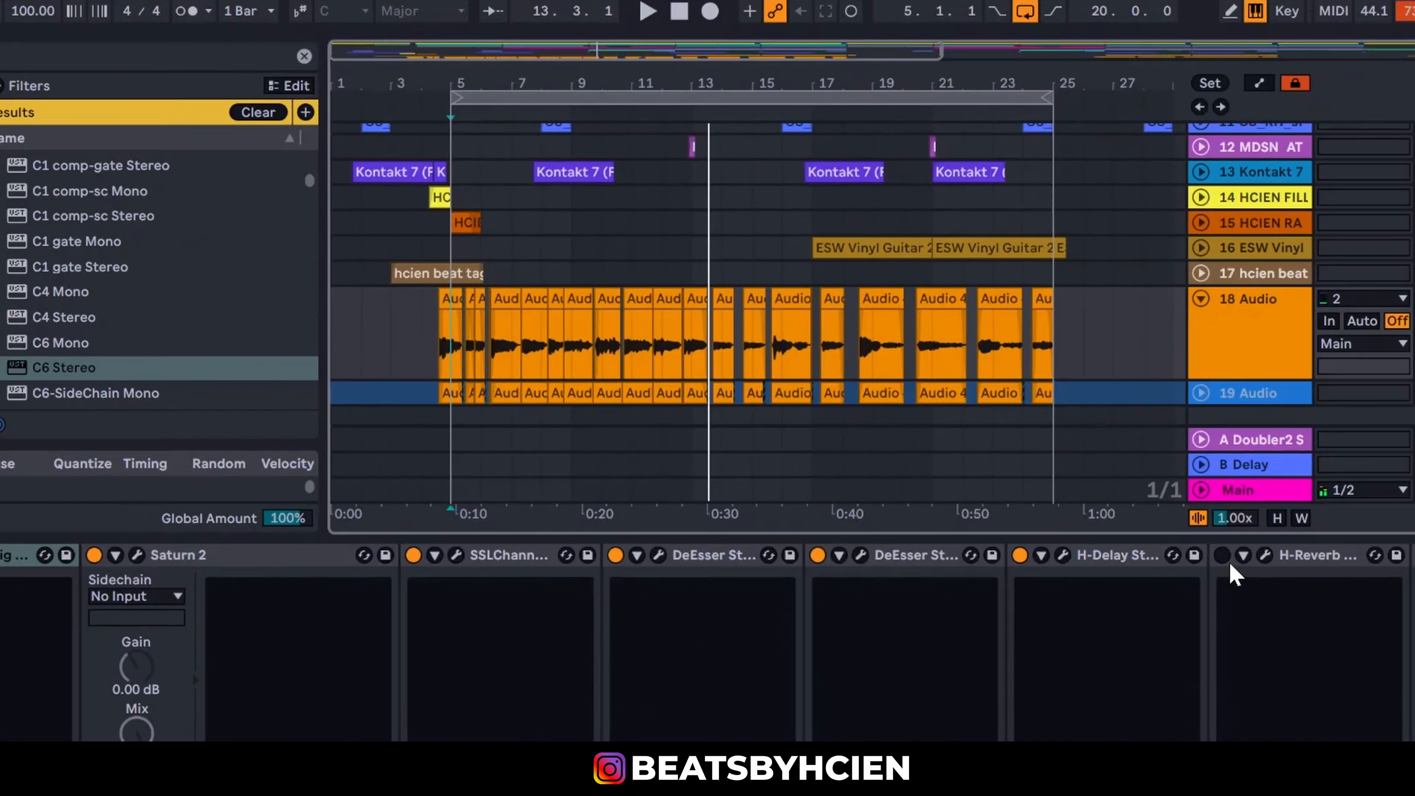
left_click(1221, 555)
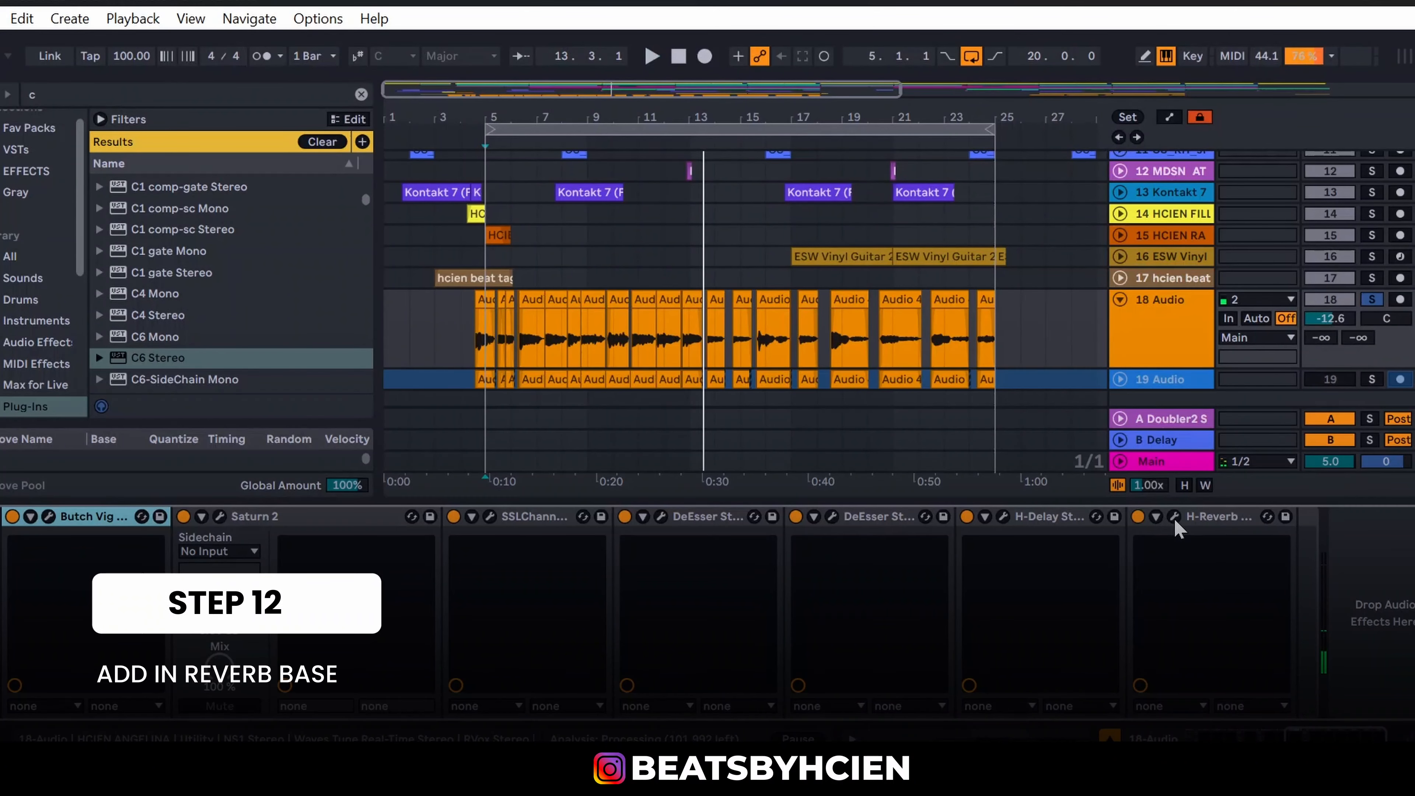
left_click(1174, 518)
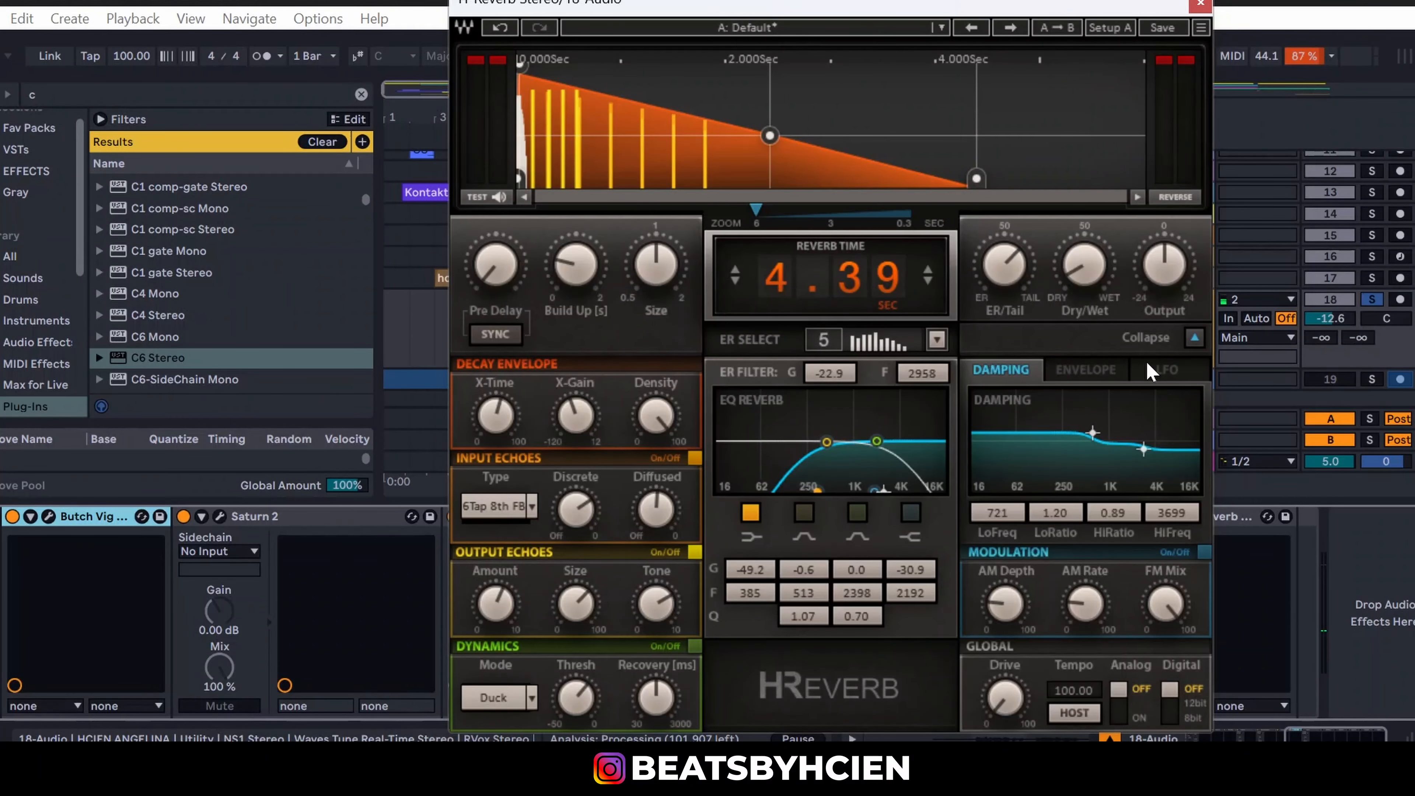
Step: Look over H-Reverb's main controls in the collapsed view and its EQ, damping and echo settings in the expanded view
left_click(1194, 337)
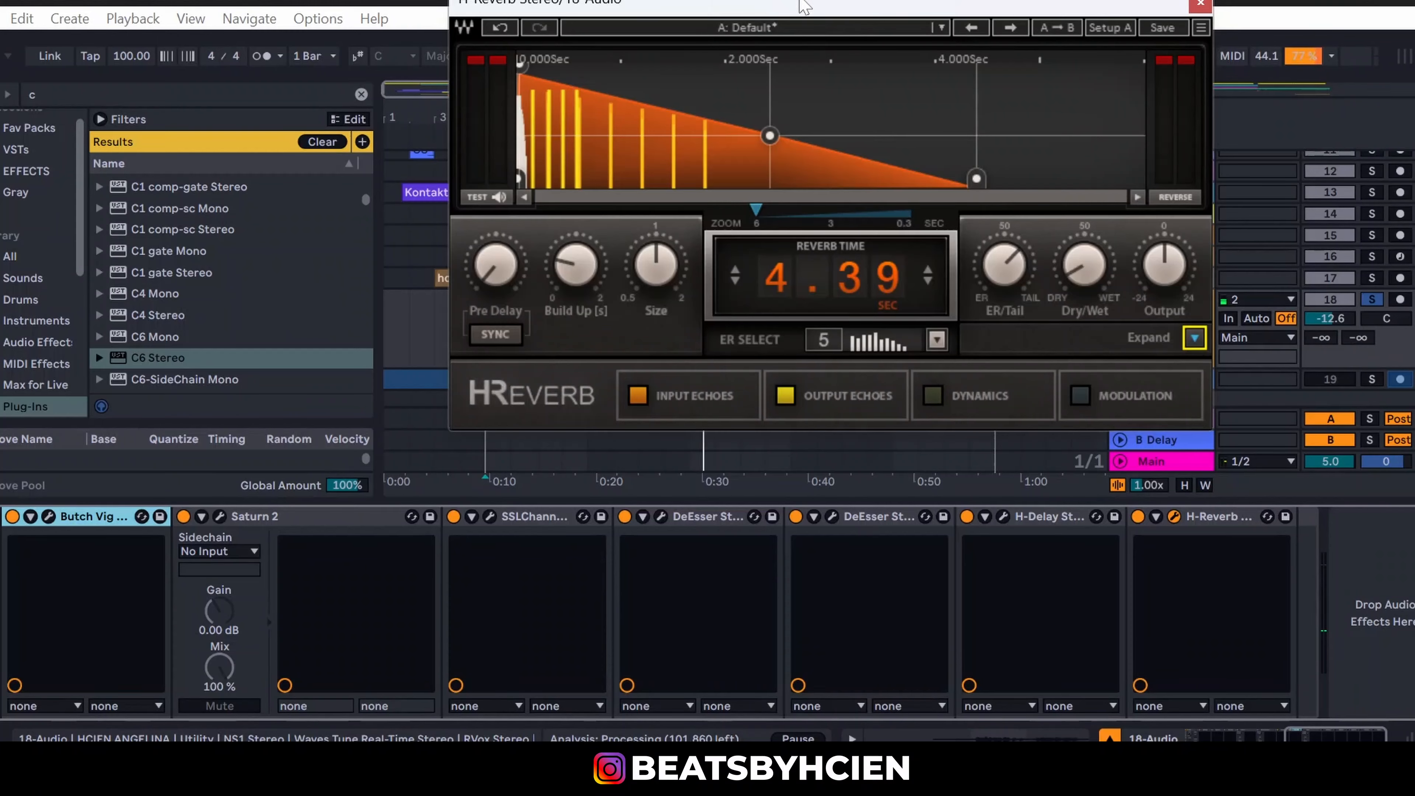
left_click_drag(803, 4, 757, 84)
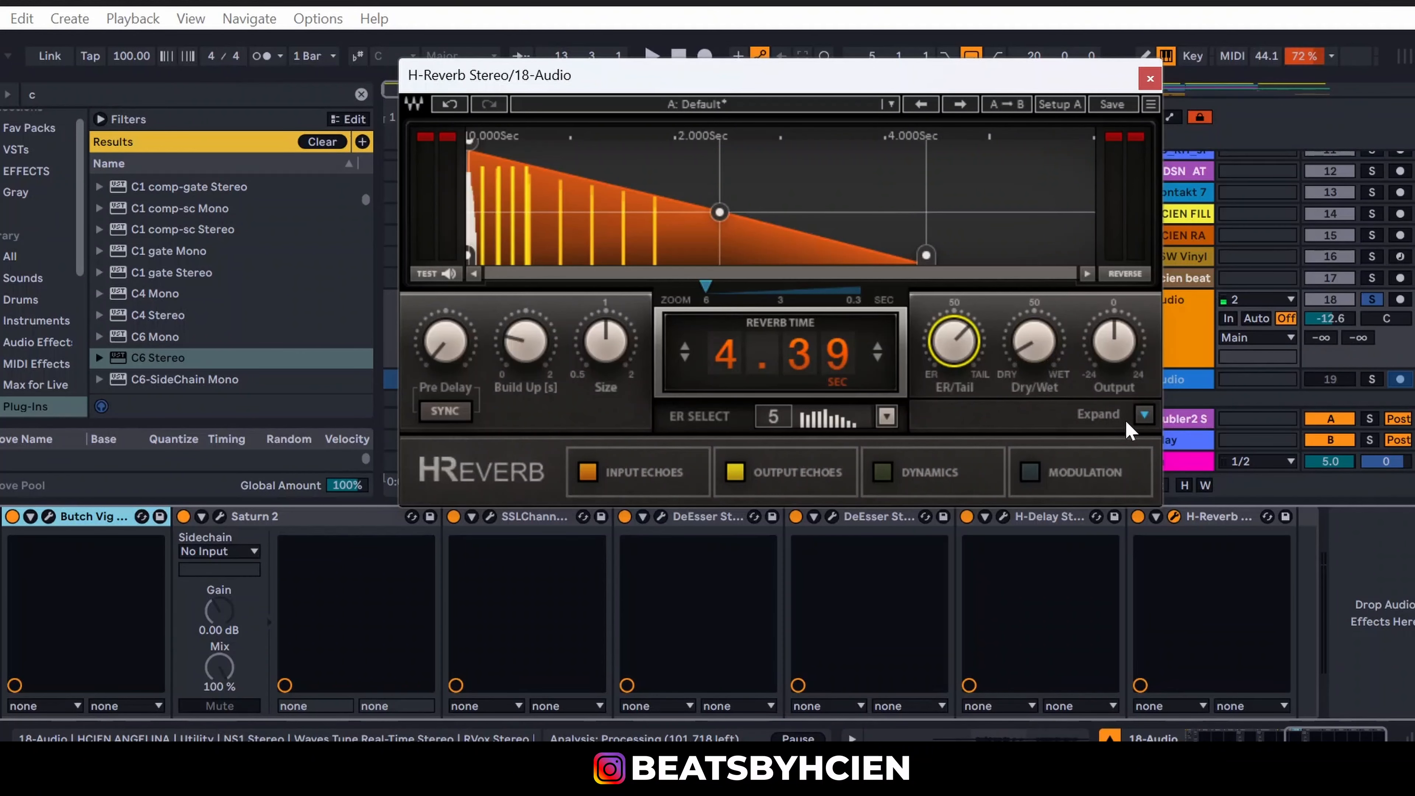
left_click(1144, 415)
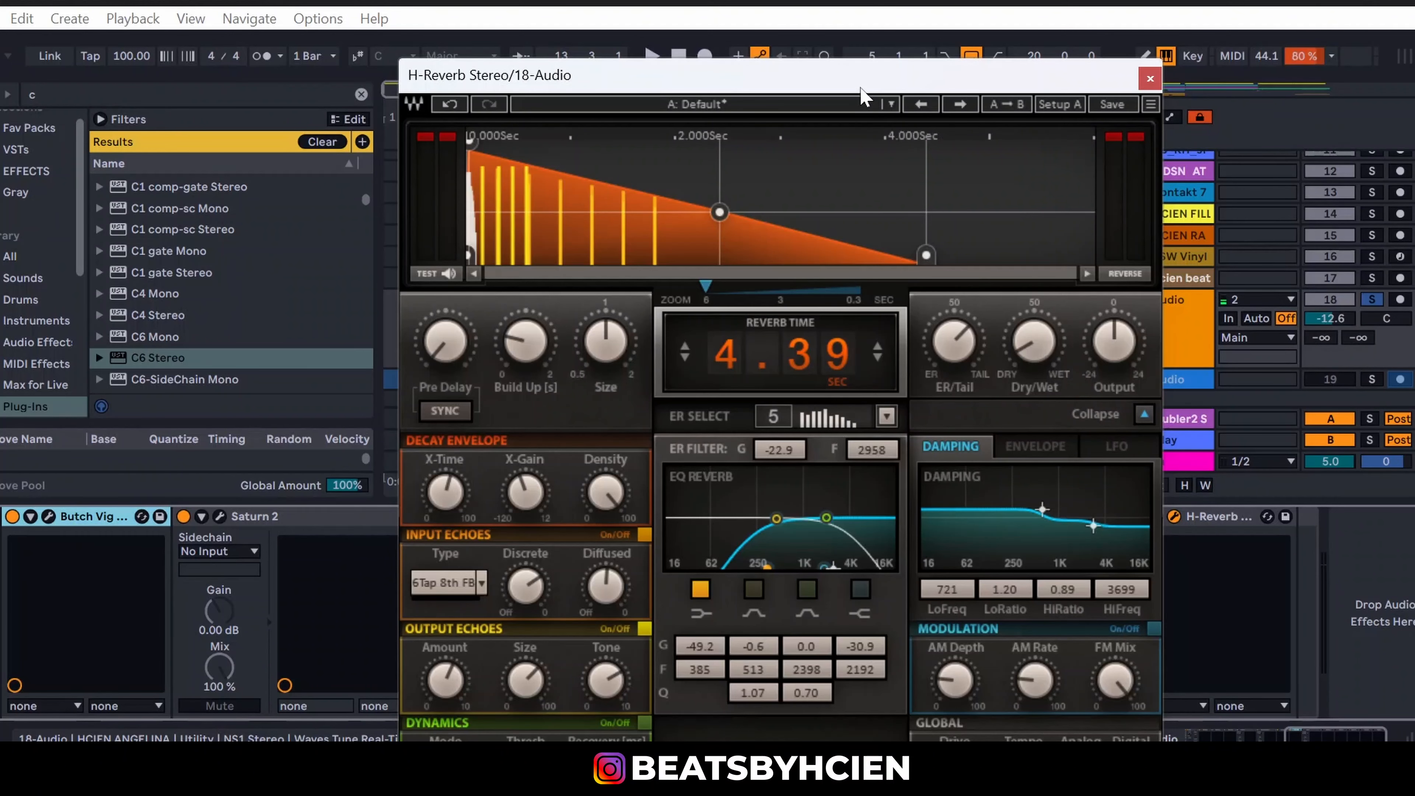
left_click_drag(856, 76, 854, 27)
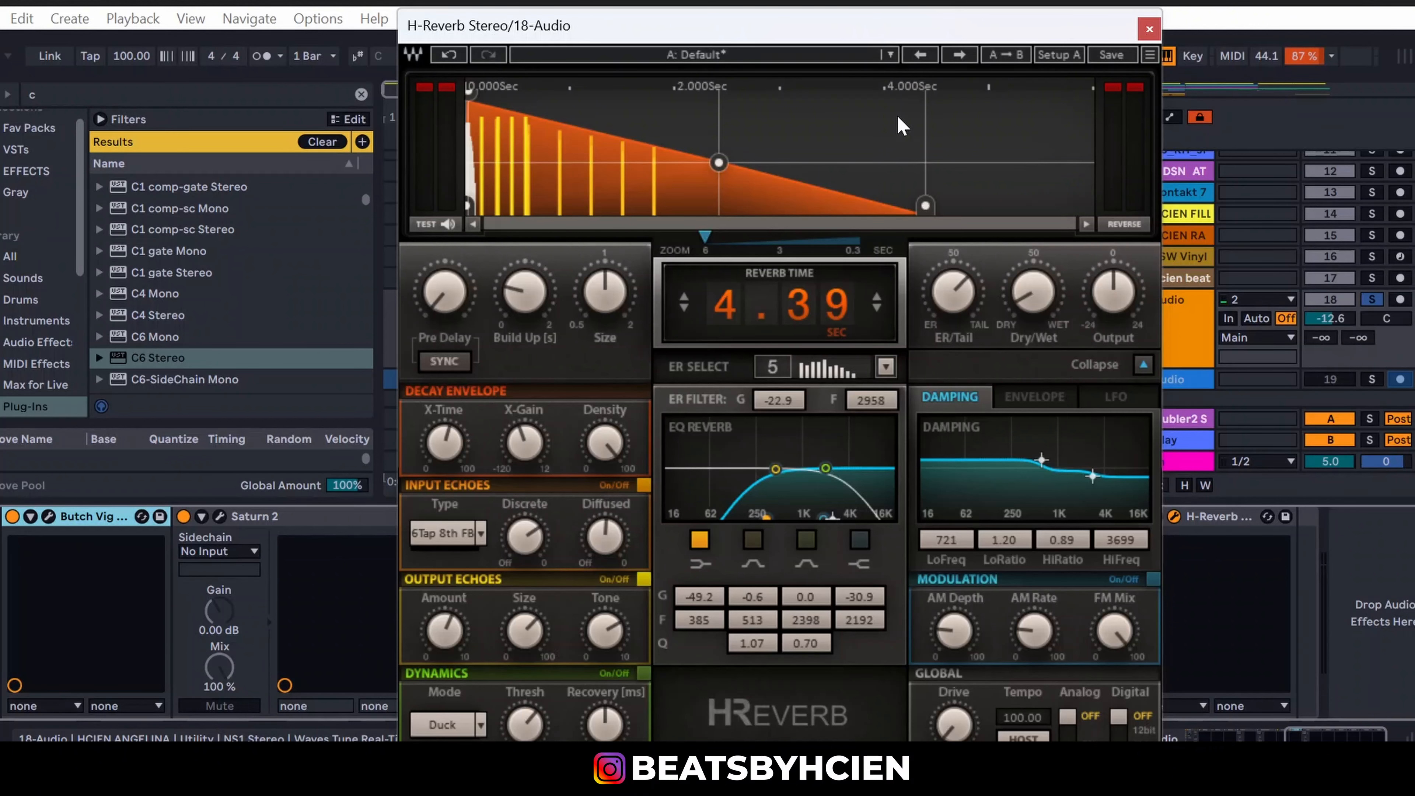
Step: Close H-Reverb and lower track 18's volume to -12.8 dB, keeping its device chain in view
left_click(1149, 29)
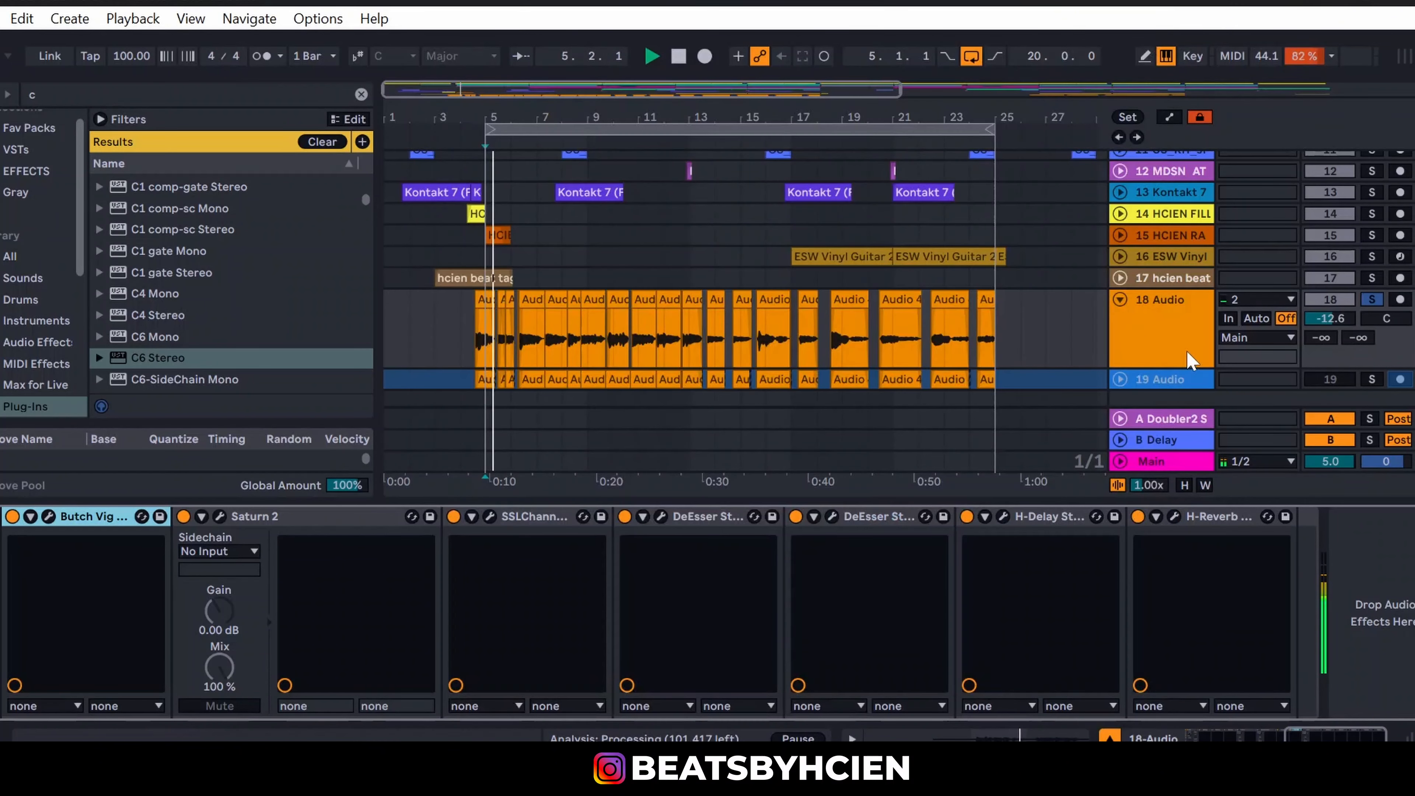
left_click_drag(1333, 313, 1332, 315)
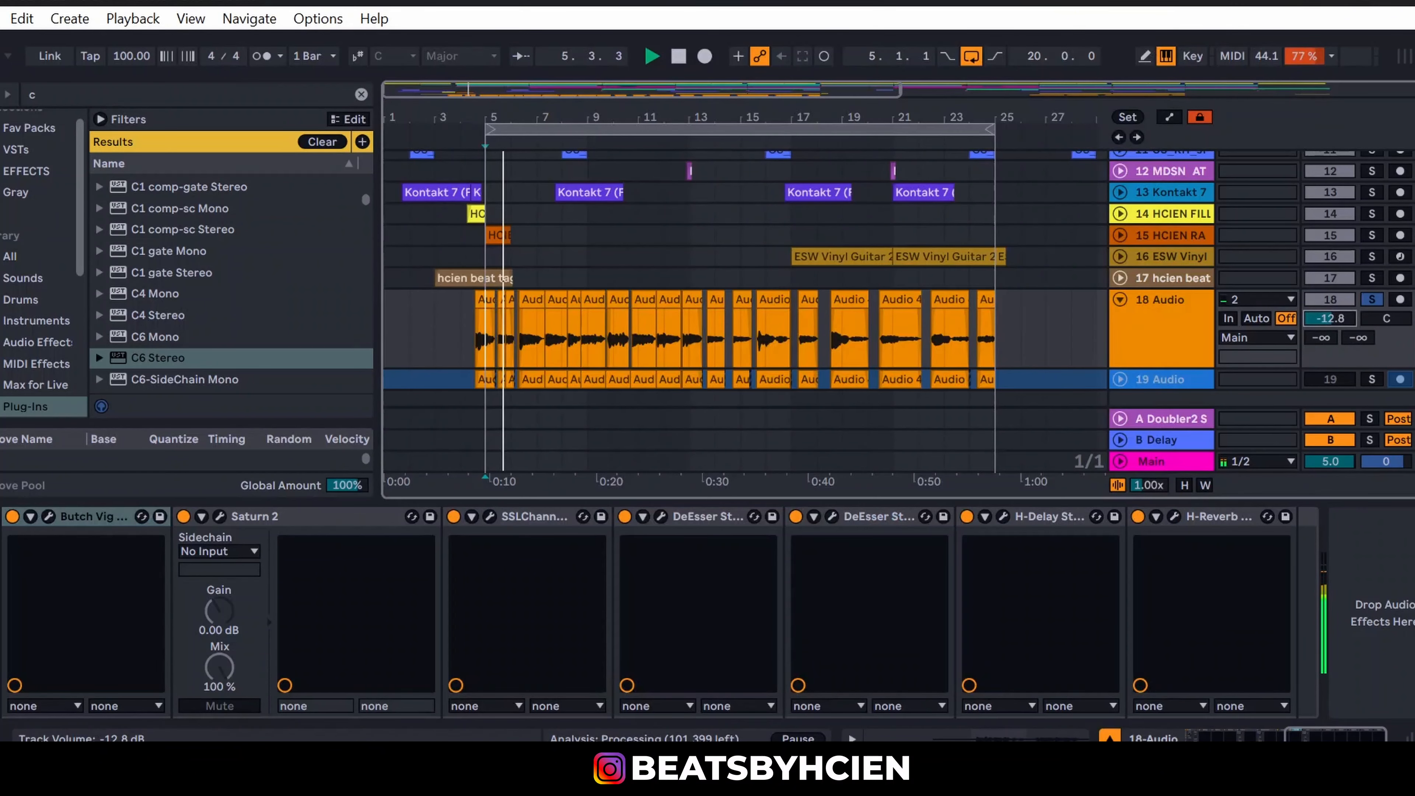
double_click(1246, 501)
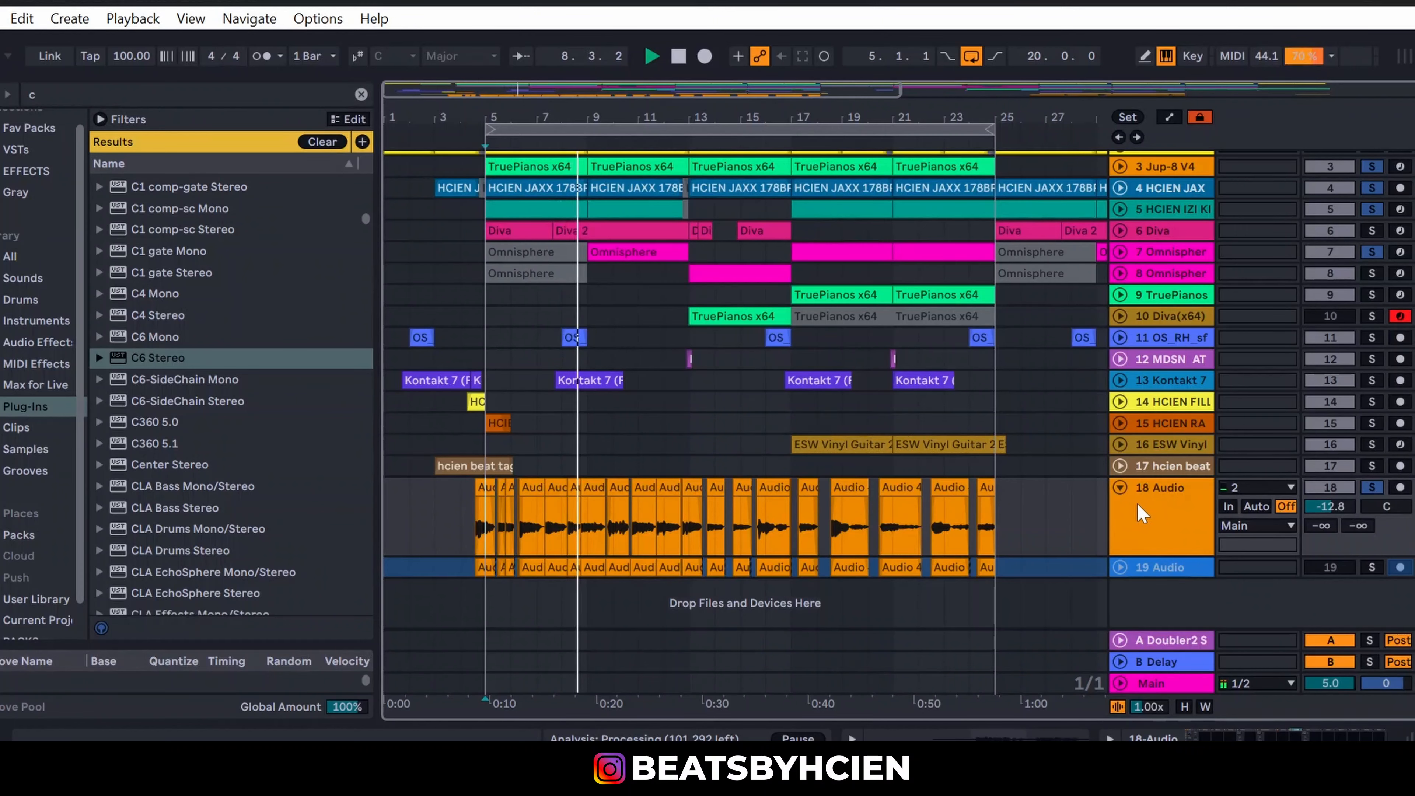
double_click(1172, 503)
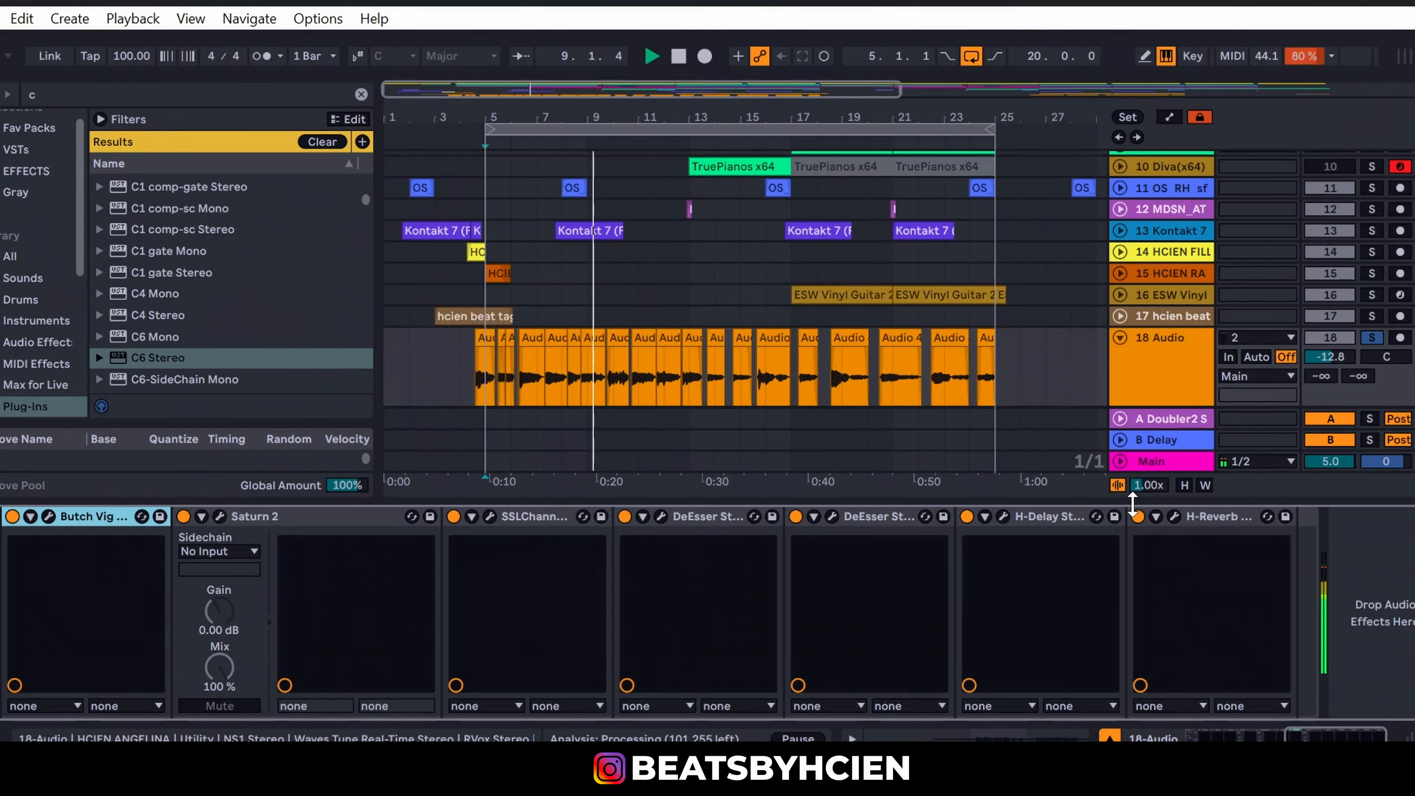
Step: Reopen H-Reverb on track 18, fine-tune its dry/wet around 7.3 while the vocals play, and close its window
left_click(1173, 516)
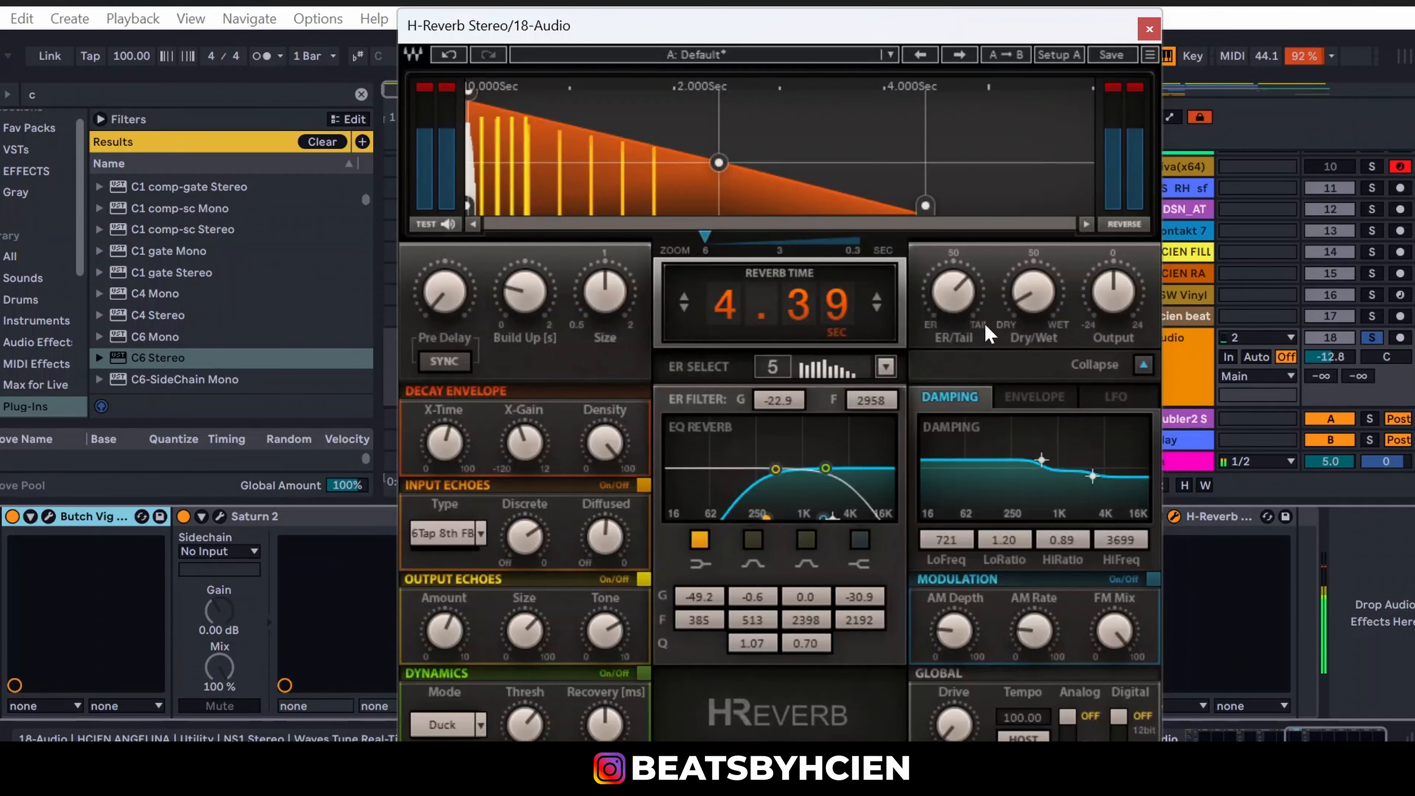
left_click(1033, 301)
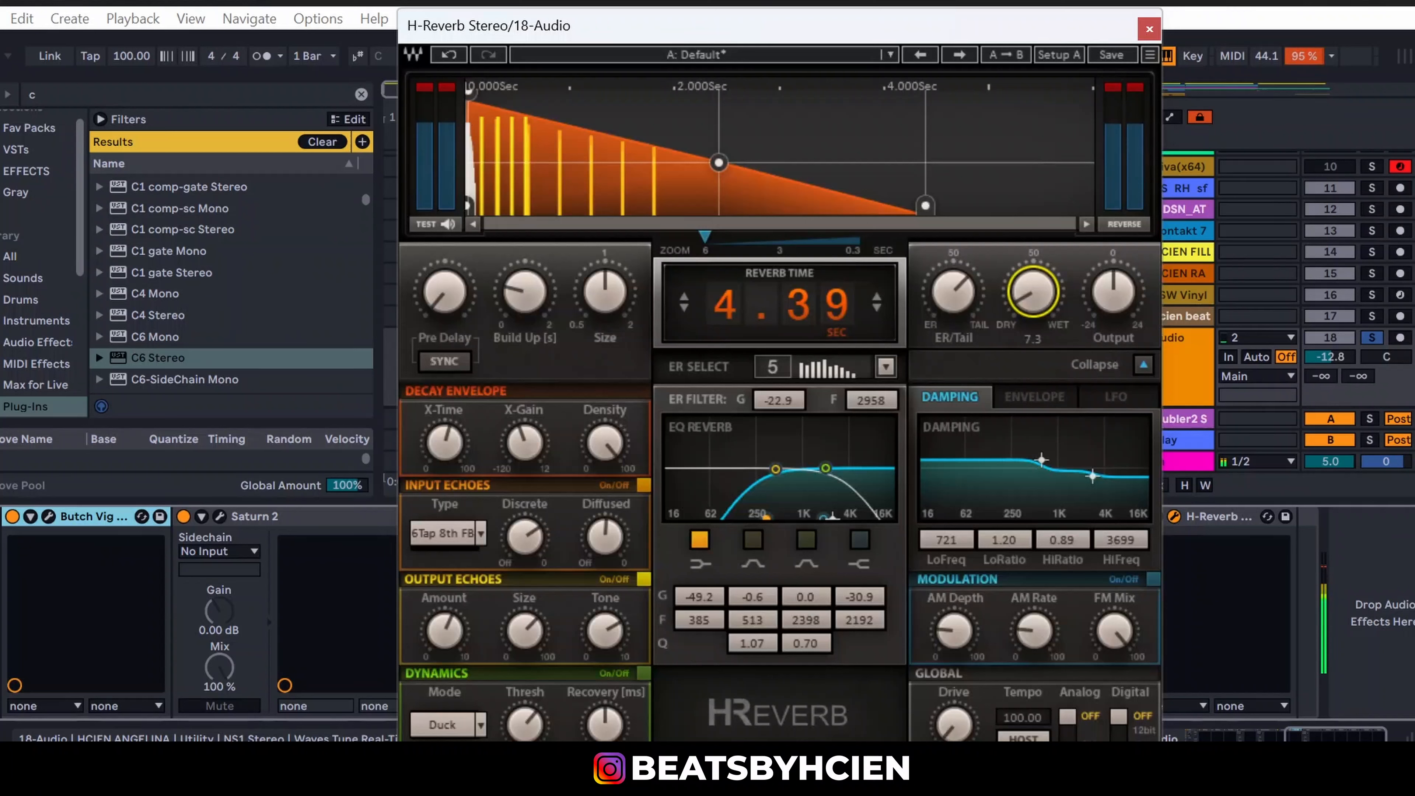
left_click(951, 303)
left_click(1005, 298)
left_click(1149, 30)
Step: Reopen H-Delay, set its dry/wet to about 7 and its LoPass filter to 3.78 kHz, and close the window
left_click(1003, 517)
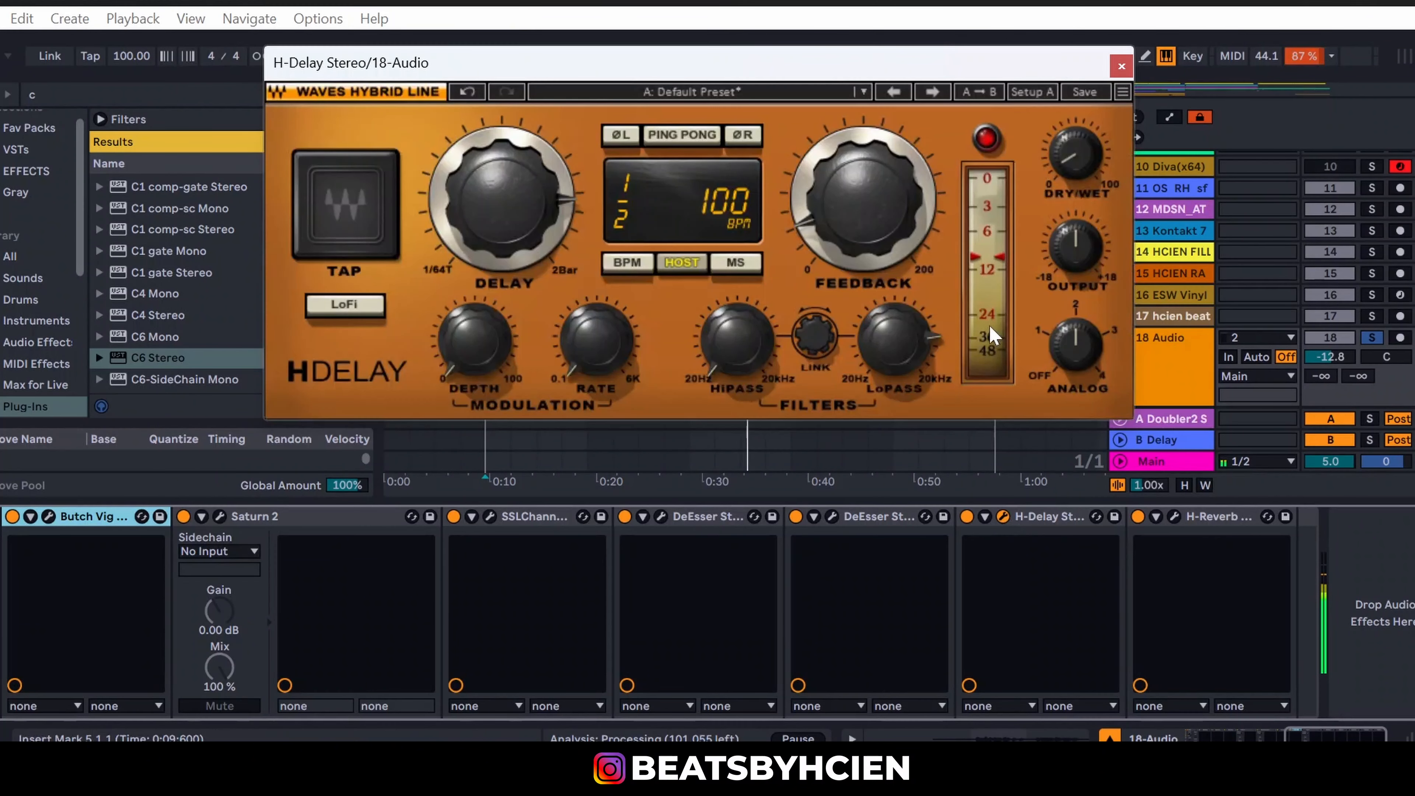
left_click(1072, 178)
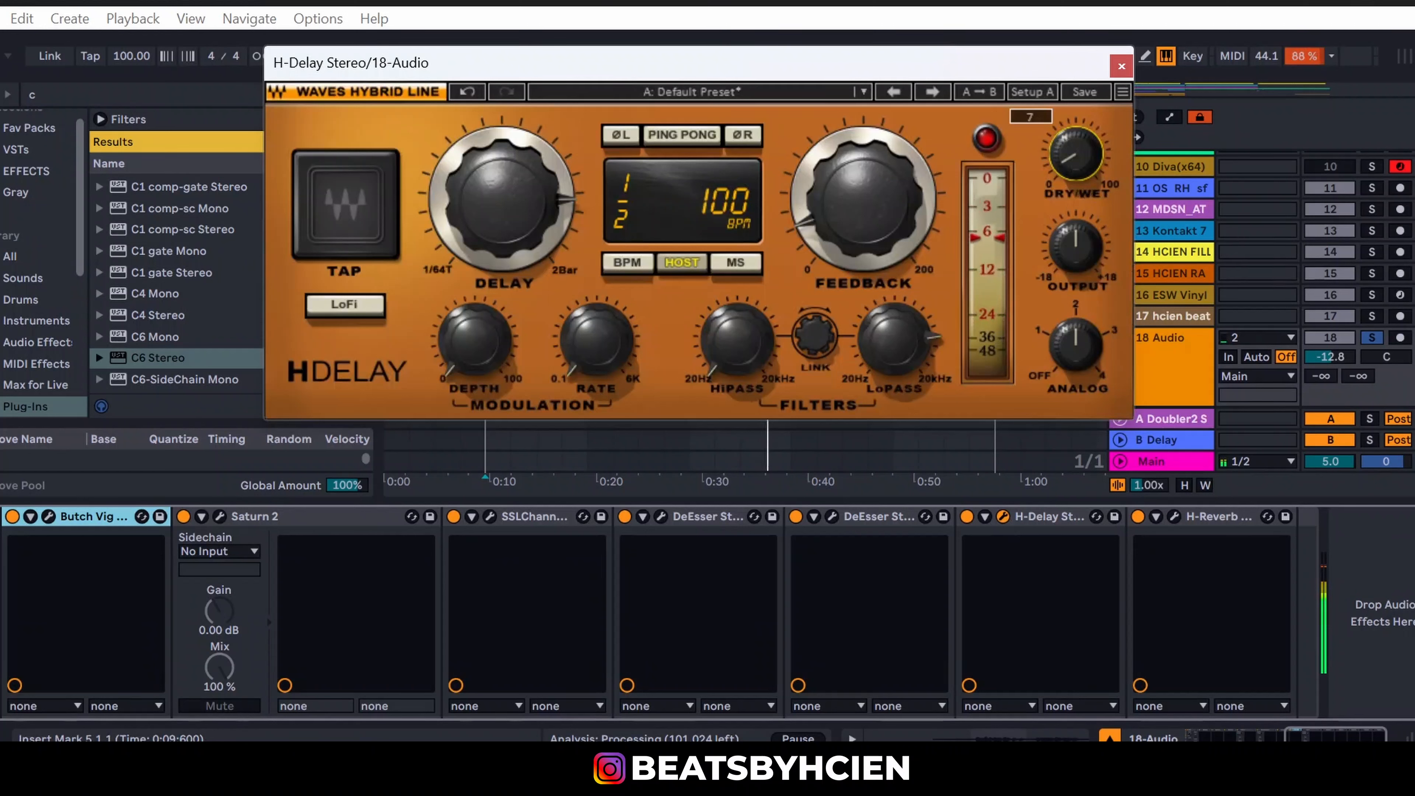
left_click(905, 369)
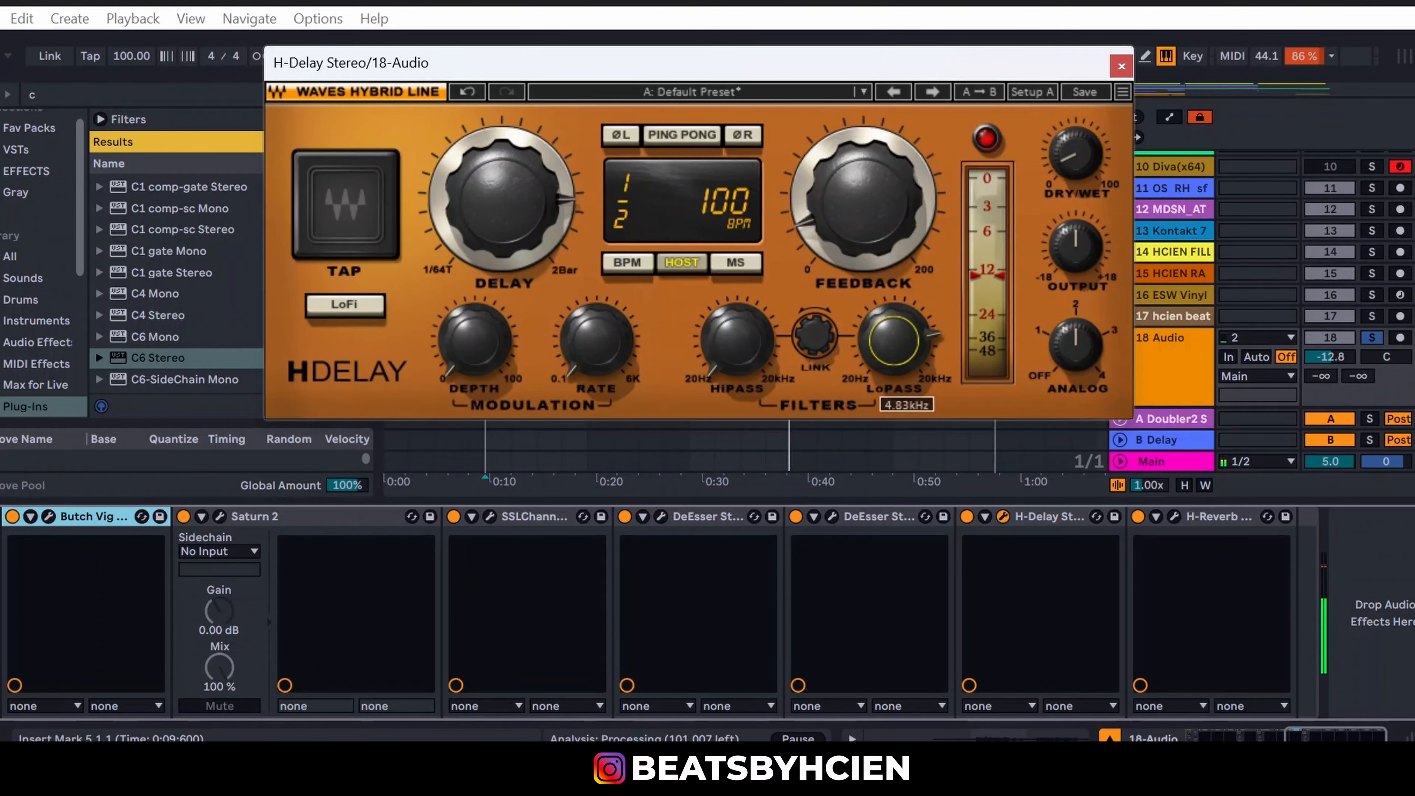
left_click_drag(905, 358, 910, 358)
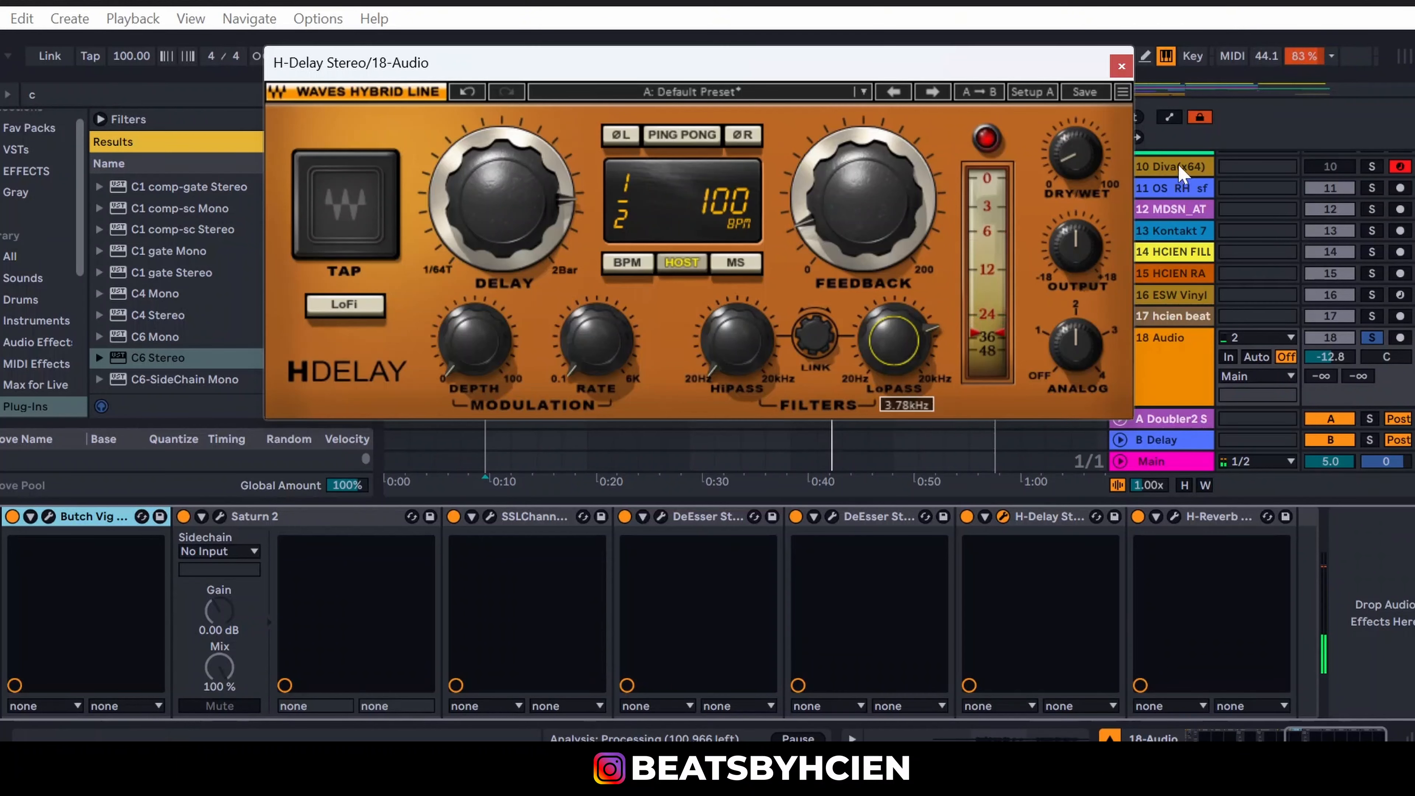
left_click(1122, 66)
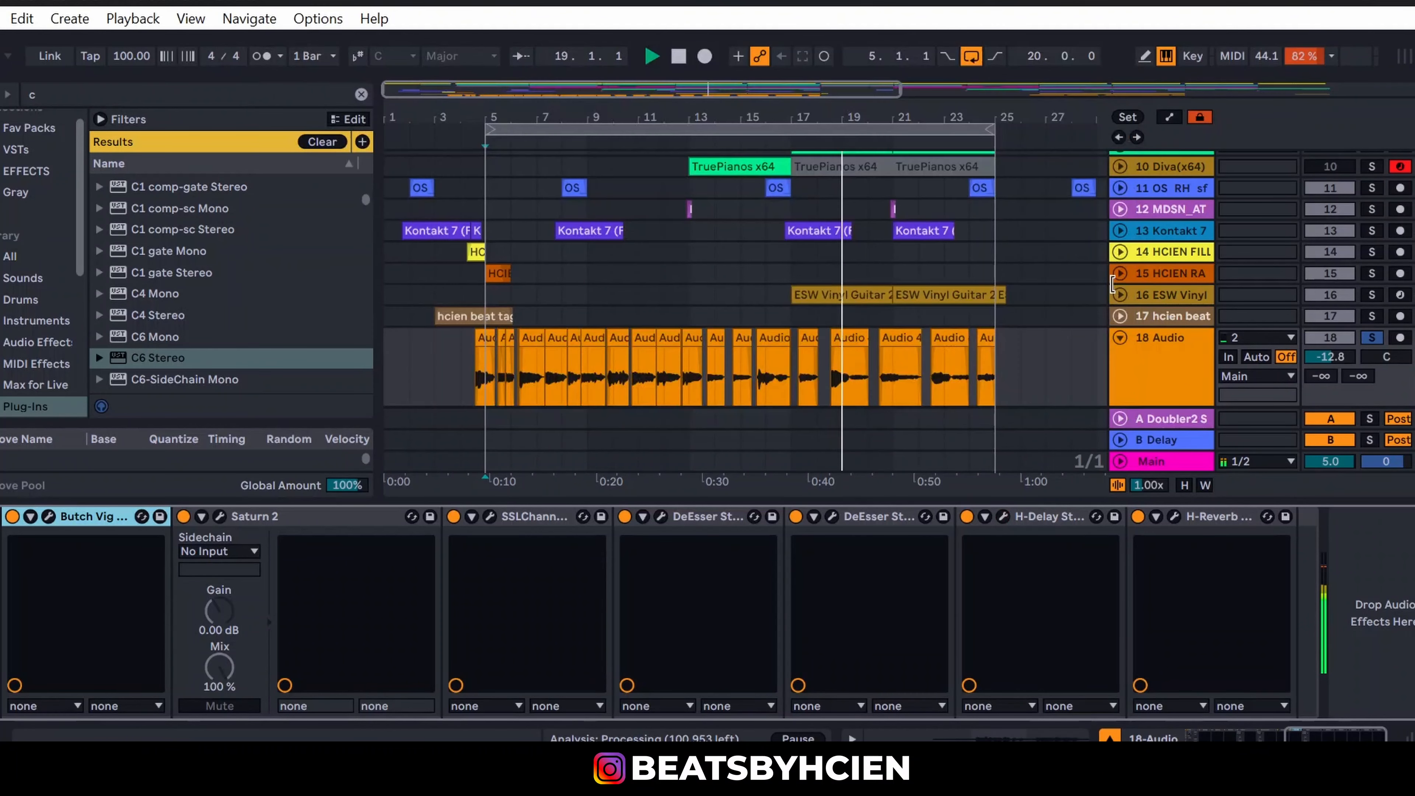
Step: Take track 18 out of solo and play the full mix with its entire effects chain bypassed
double_click(1083, 501)
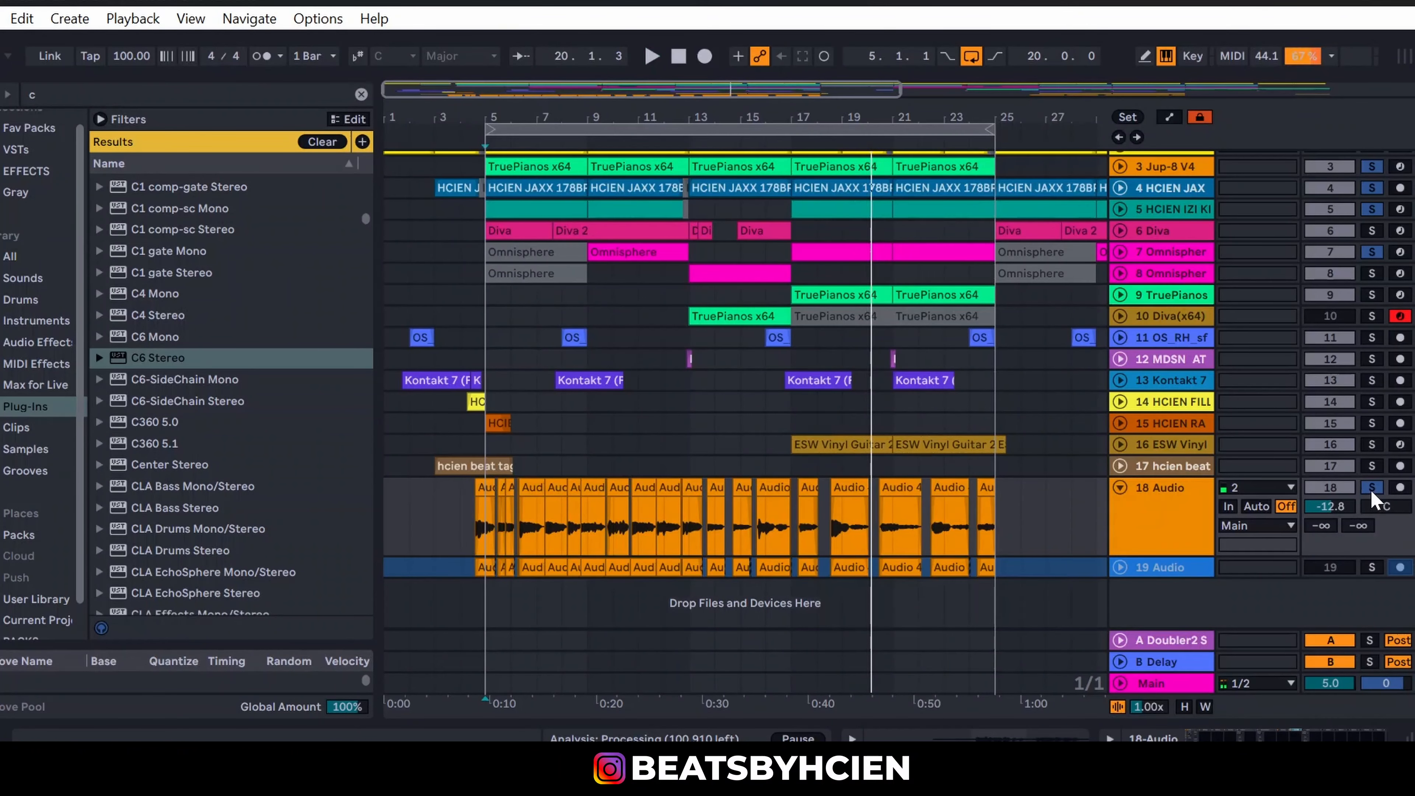
double_click(1187, 530)
left_click_drag(1306, 736, 575, 736)
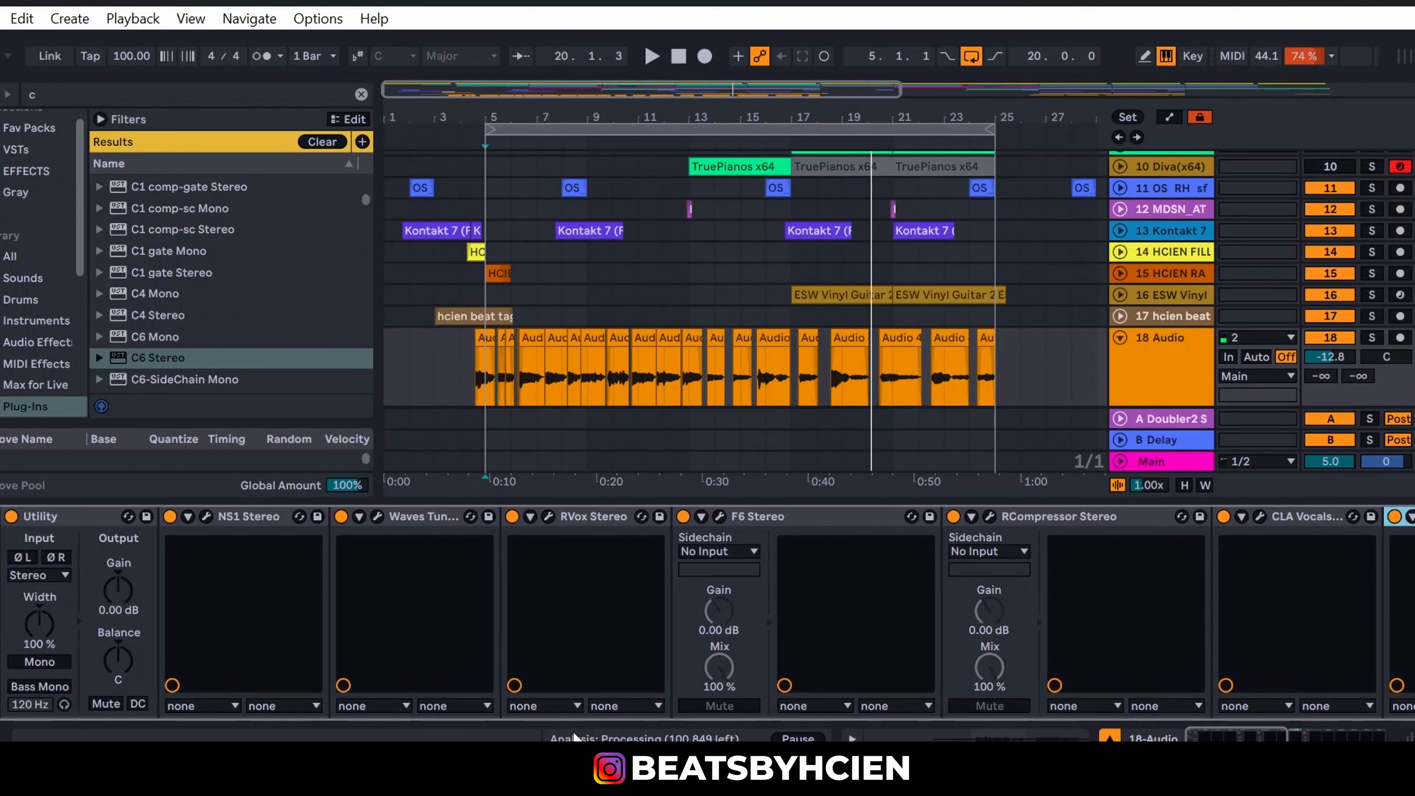
key("space")
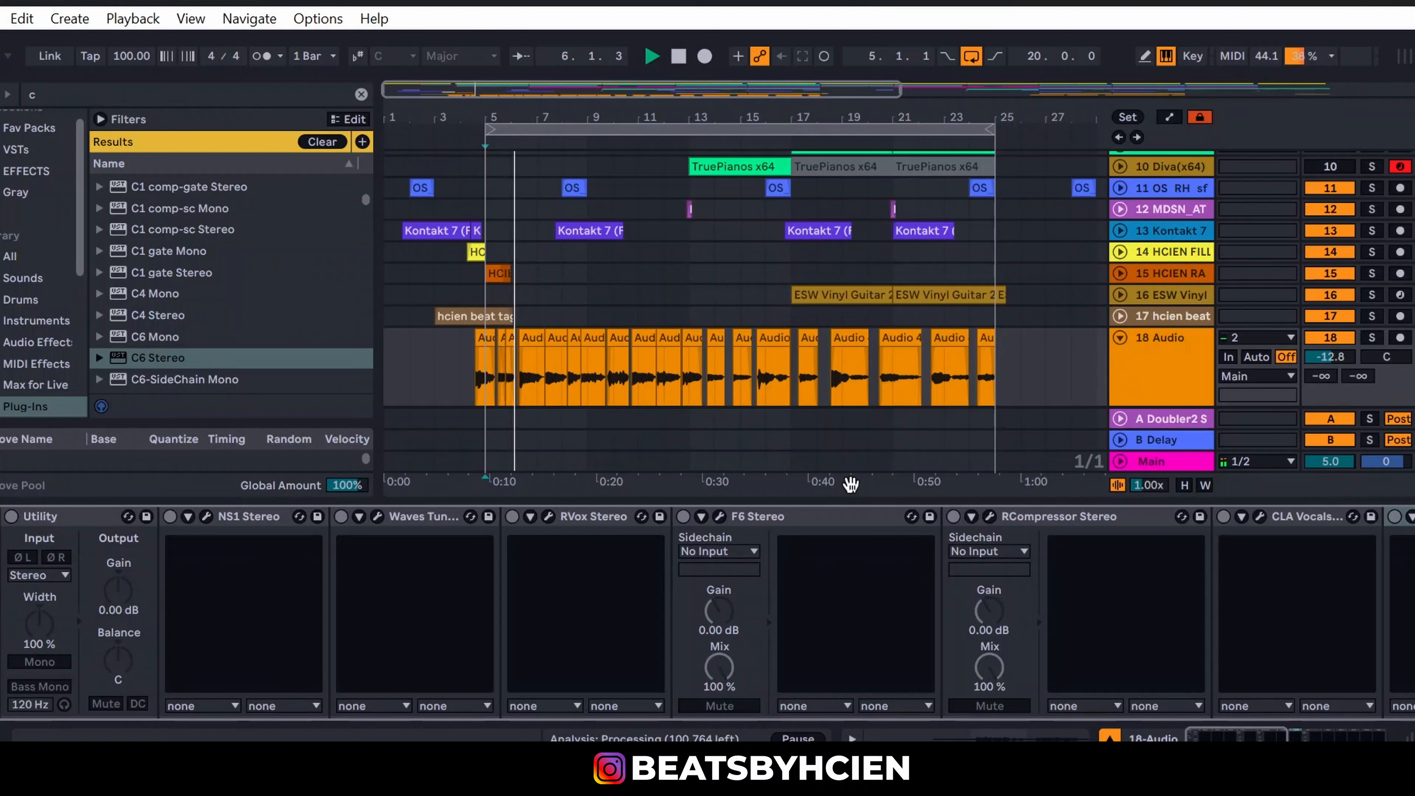
key("space")
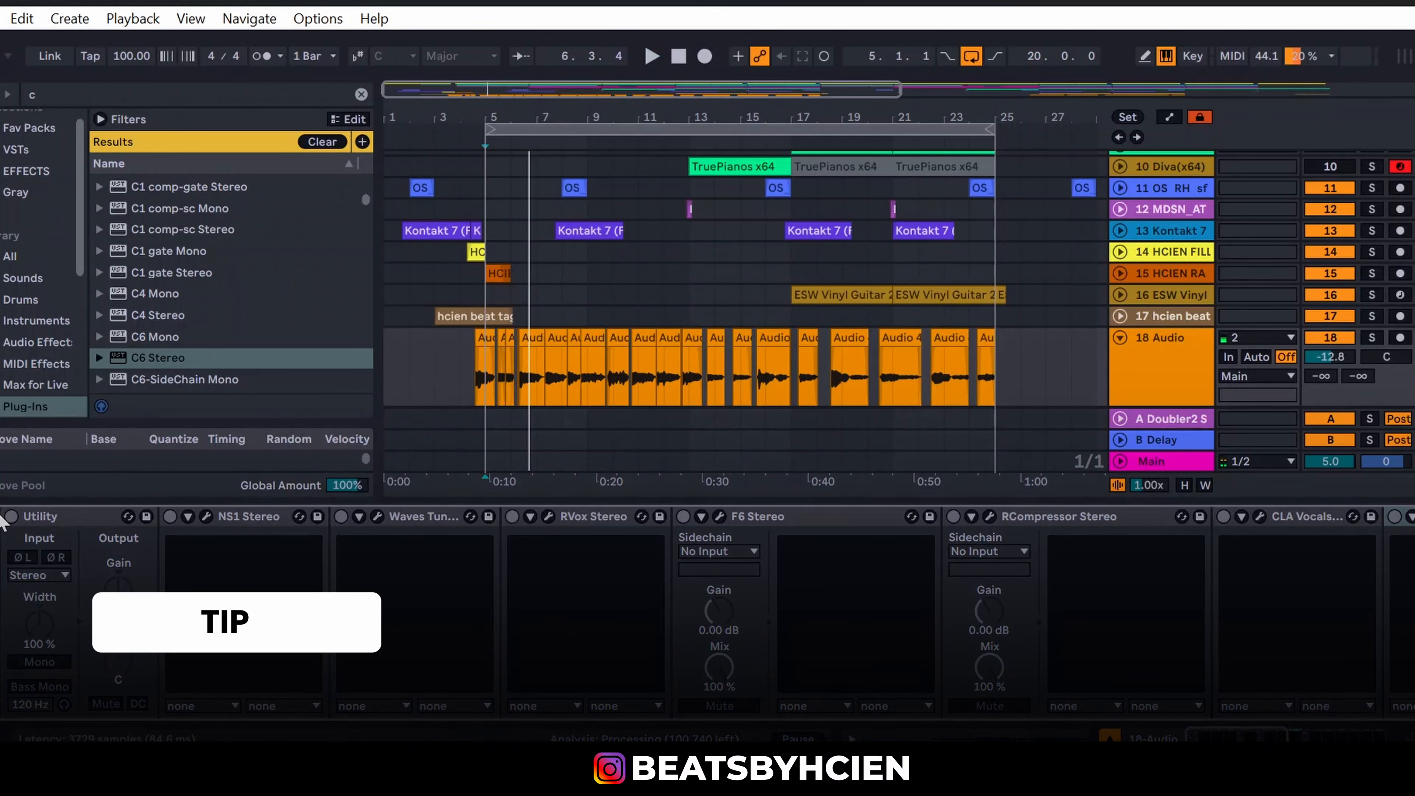
Step: Turn track 18's entire effects chain back on and play the full mix to compare
left_click(0, 519)
key("space")
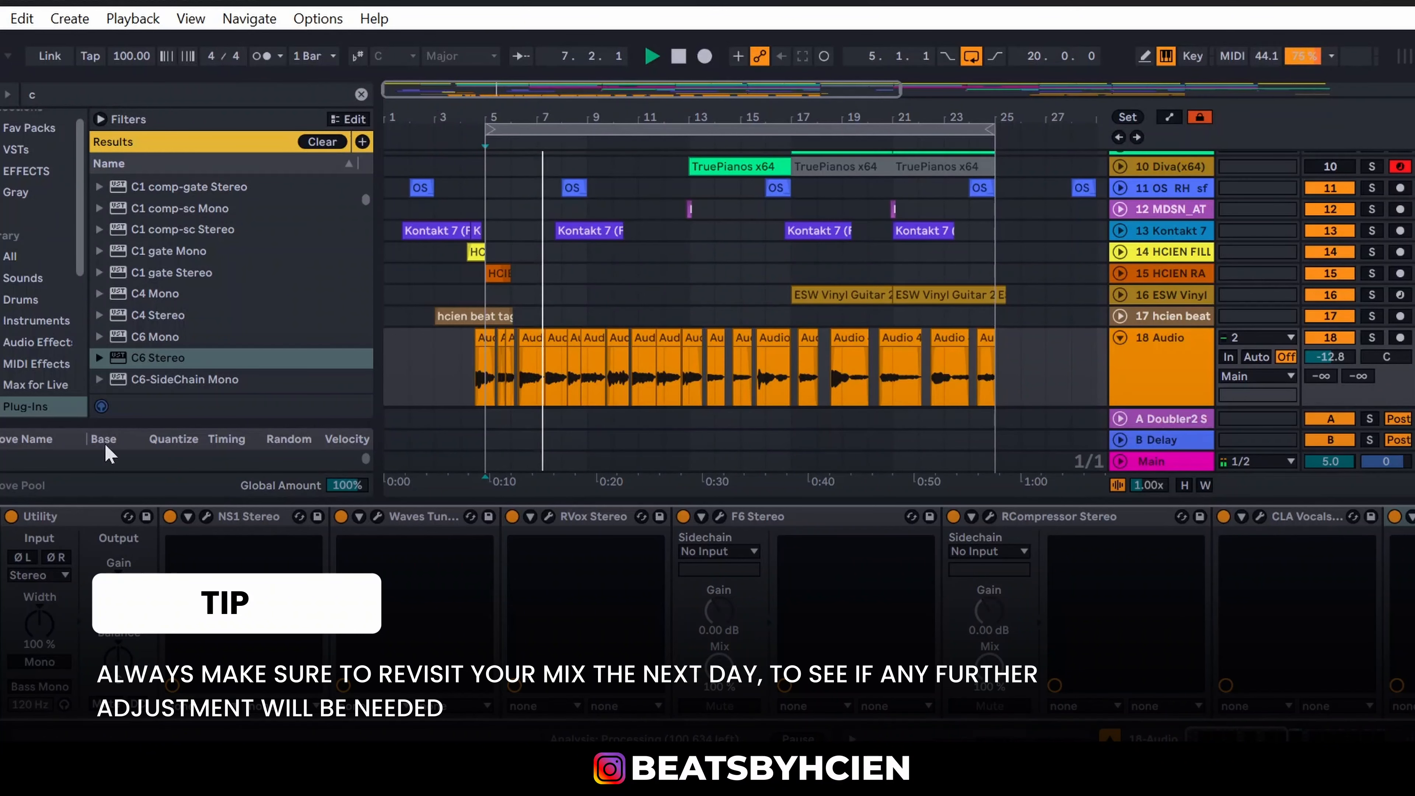
left_click_drag(791, 111, 601, 117)
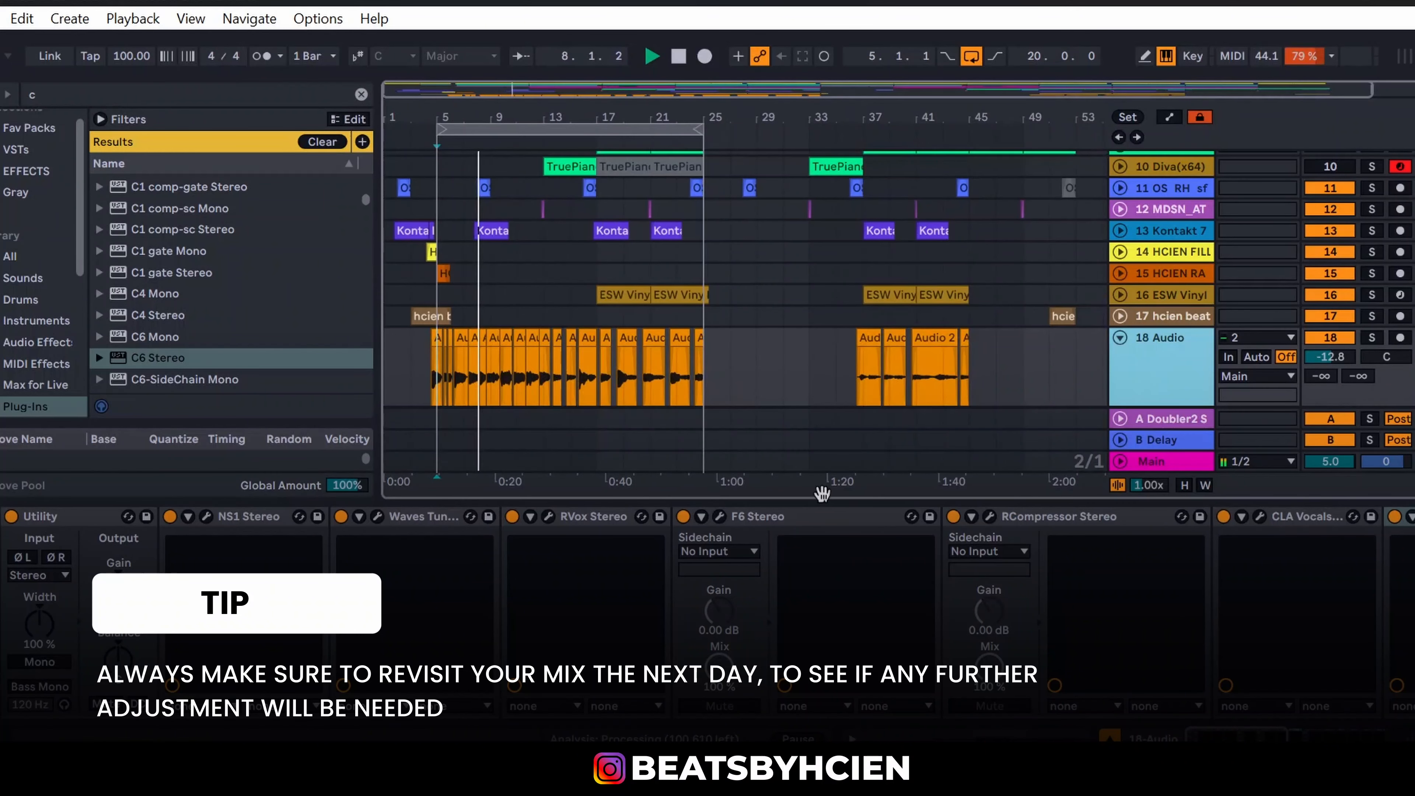
scroll(707, 602, "right", 10)
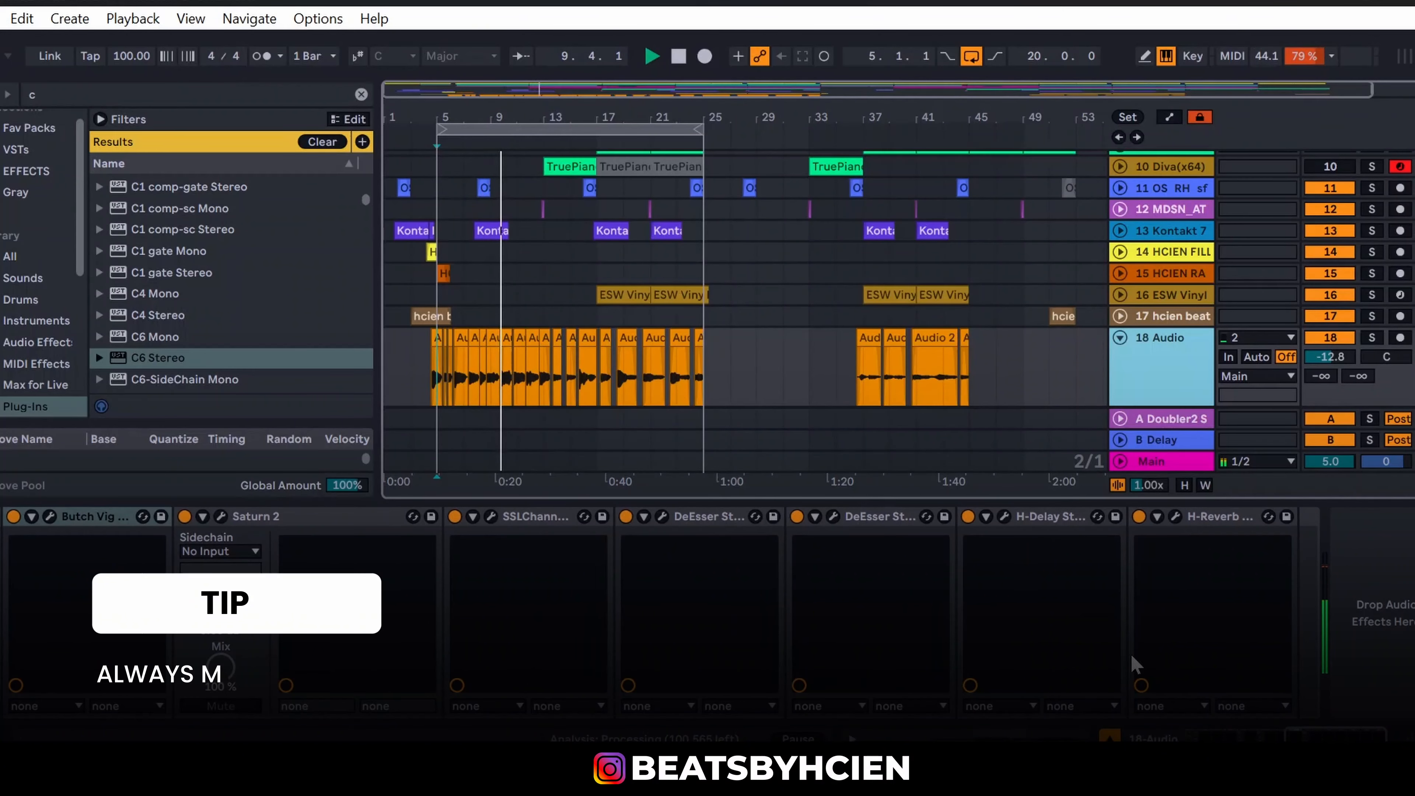
key("space")
Step: Go through the first devices in track 18's chain: Utility, NS1, Waves Tune Real-Time and RVox
scroll(1130, 652, "left", 1)
scroll(578, 618, "left", 10)
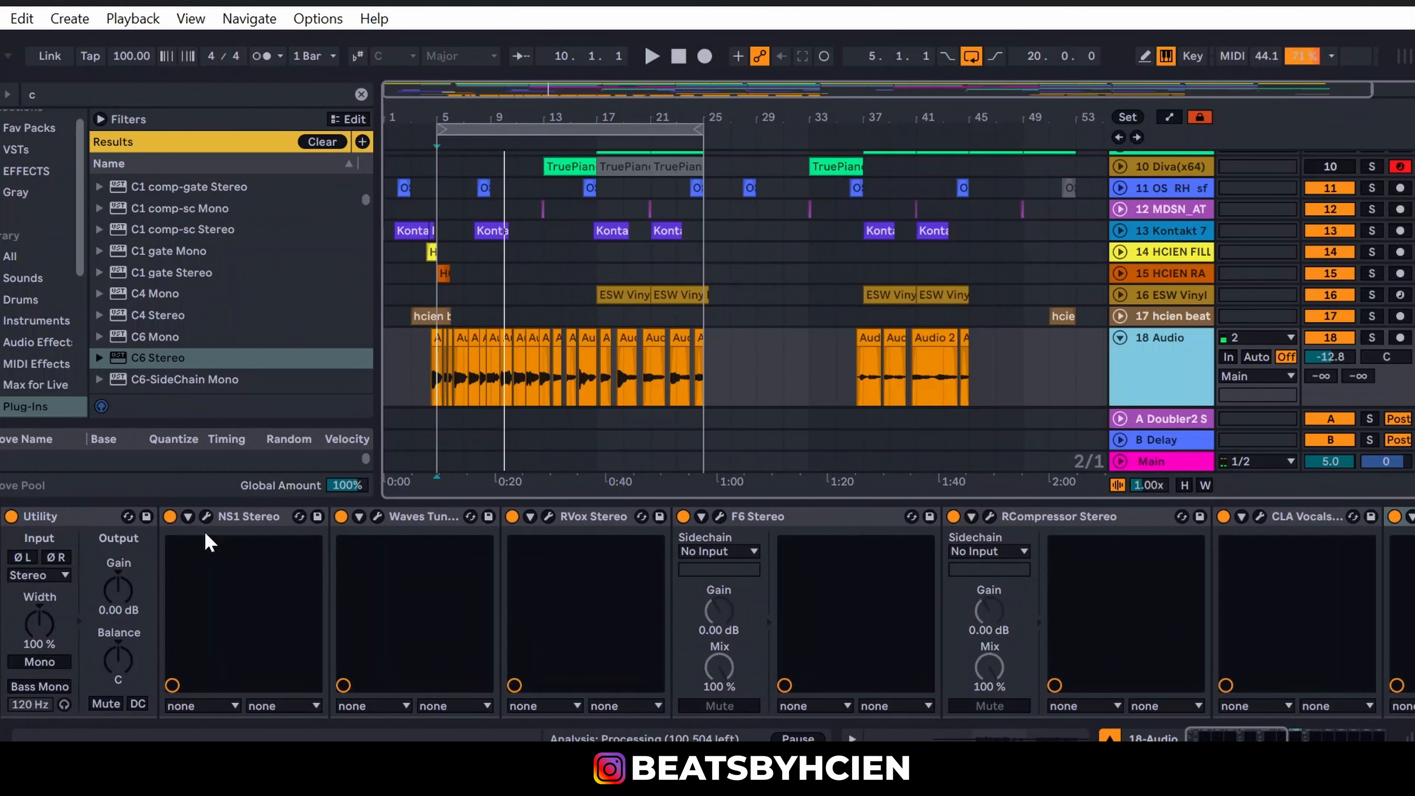
left_click(91, 519)
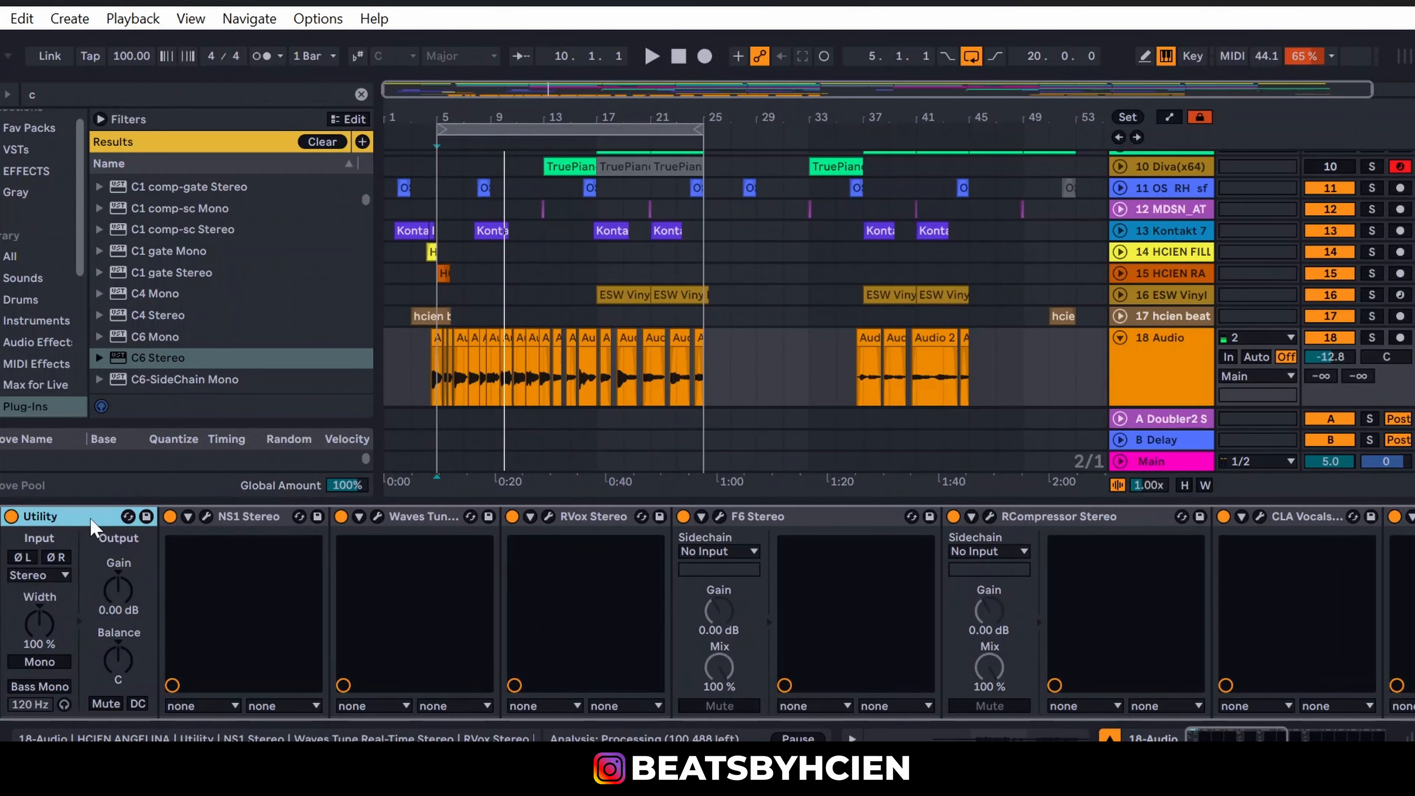
left_click(243, 525)
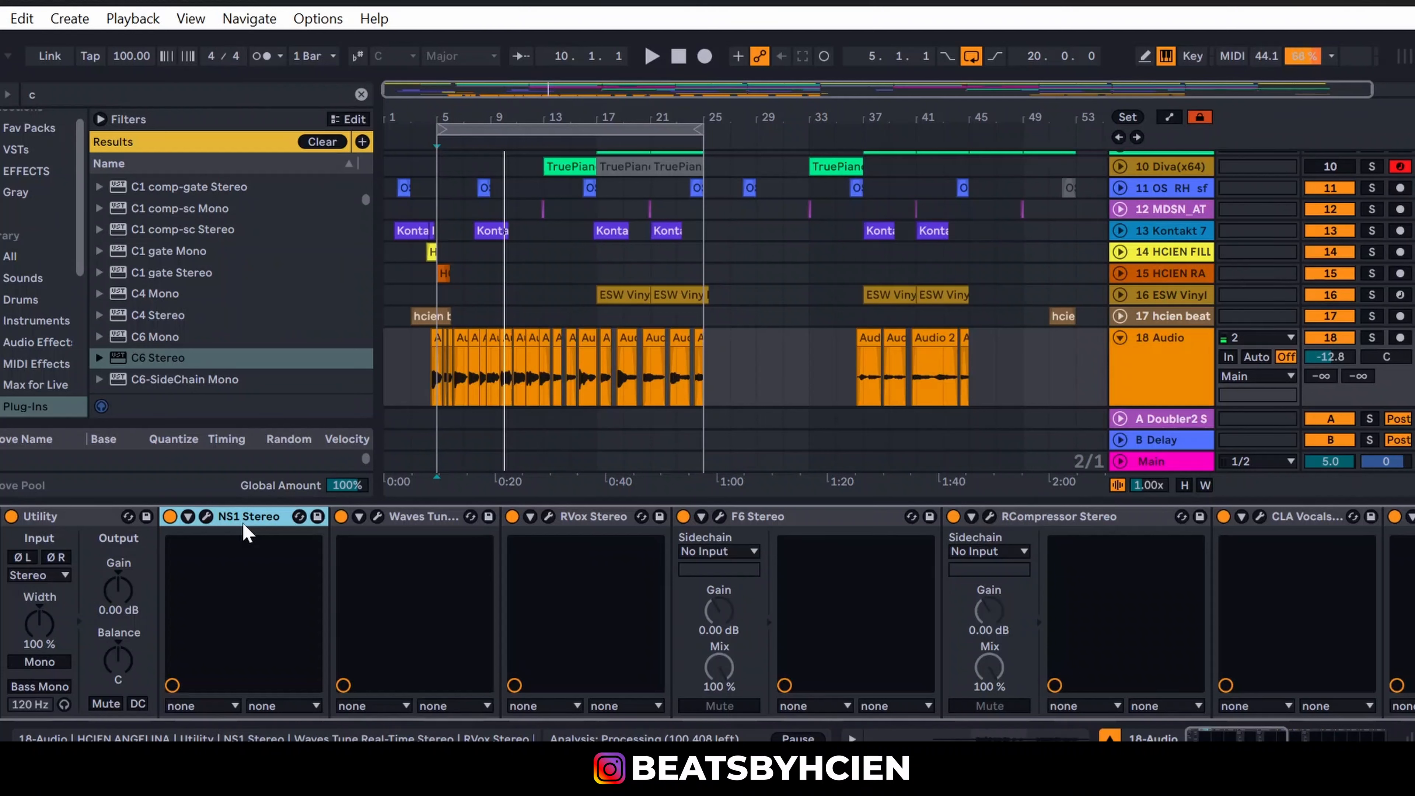
left_click(427, 520)
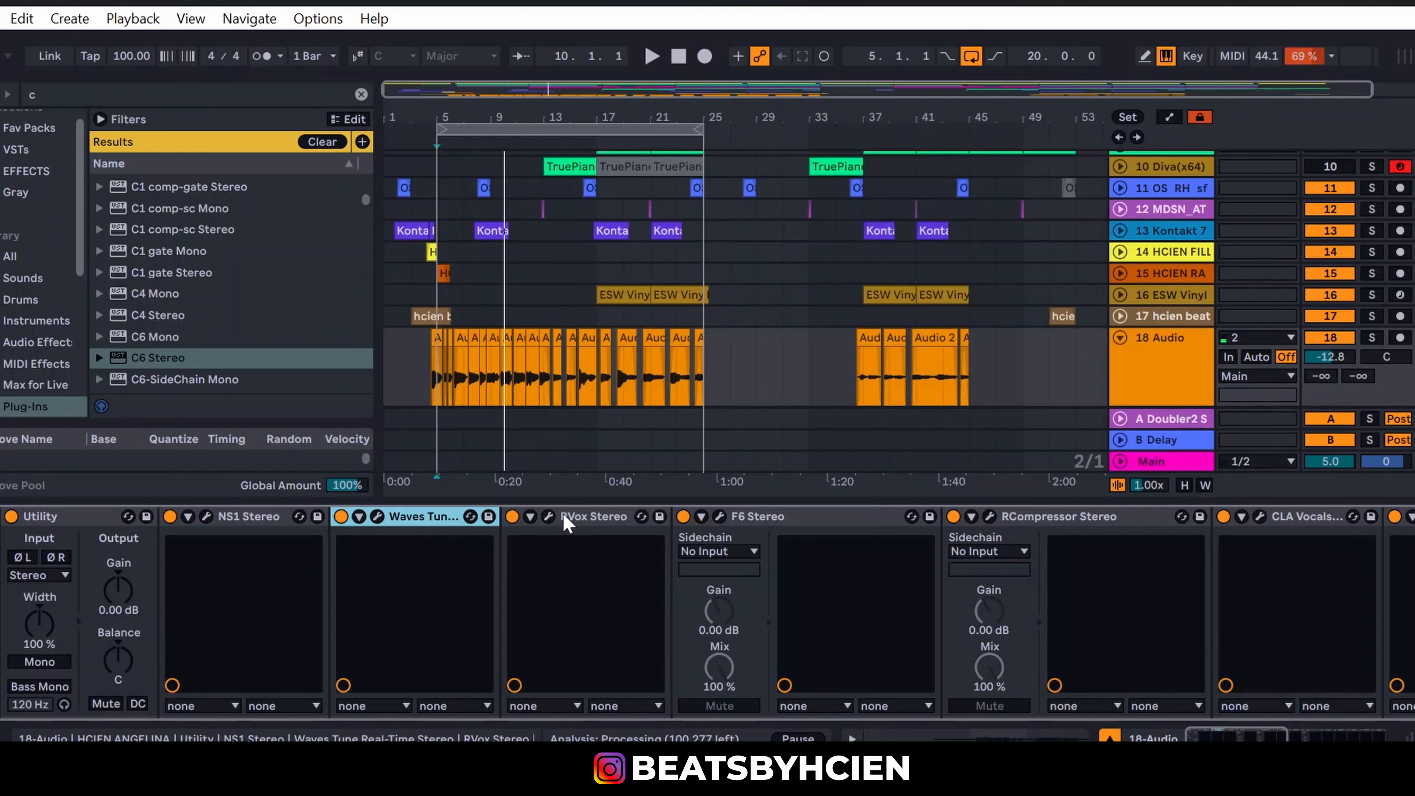
left_click(583, 526)
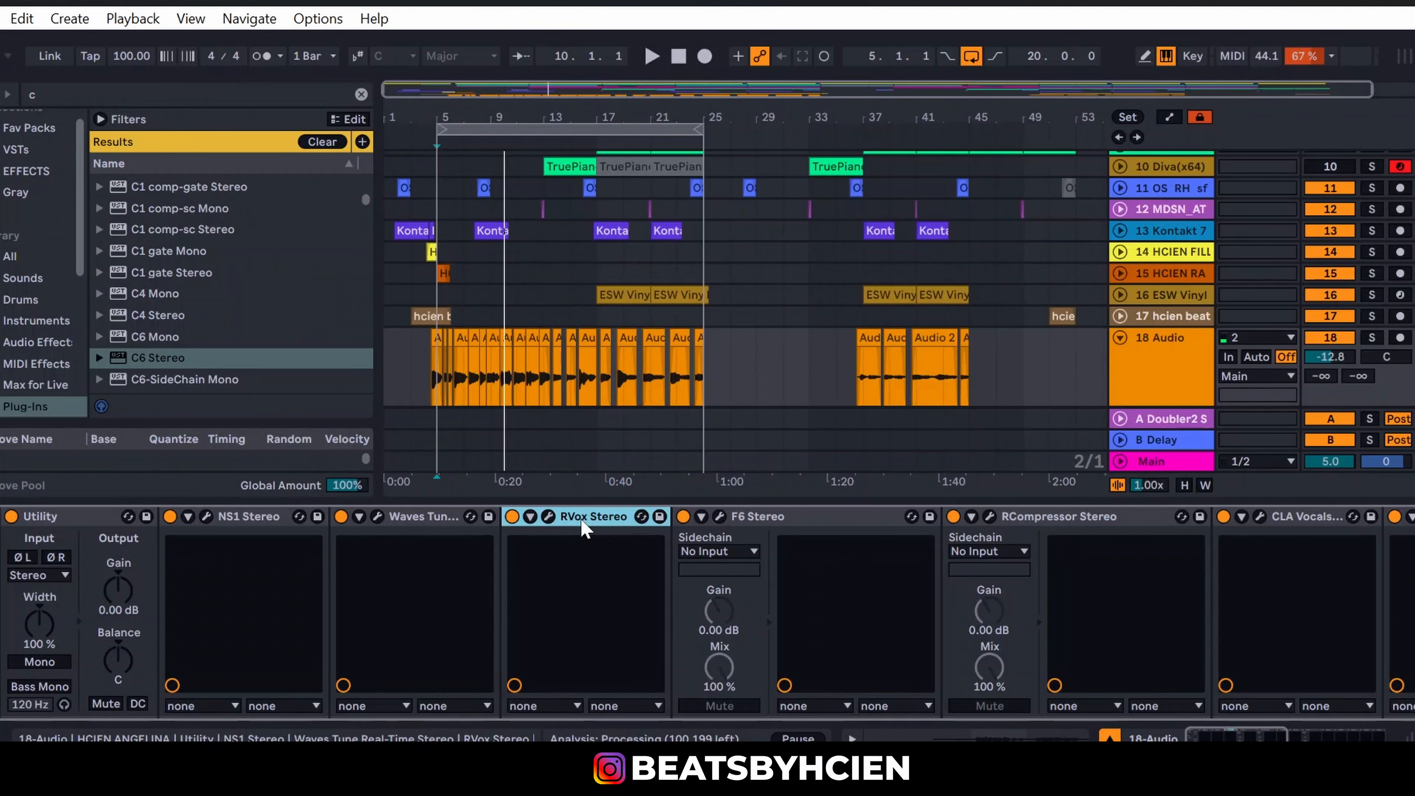
Step: Review the F6 equalizer curve and the RCompressor settings on track 18, closing each plug-in window
left_click(783, 517)
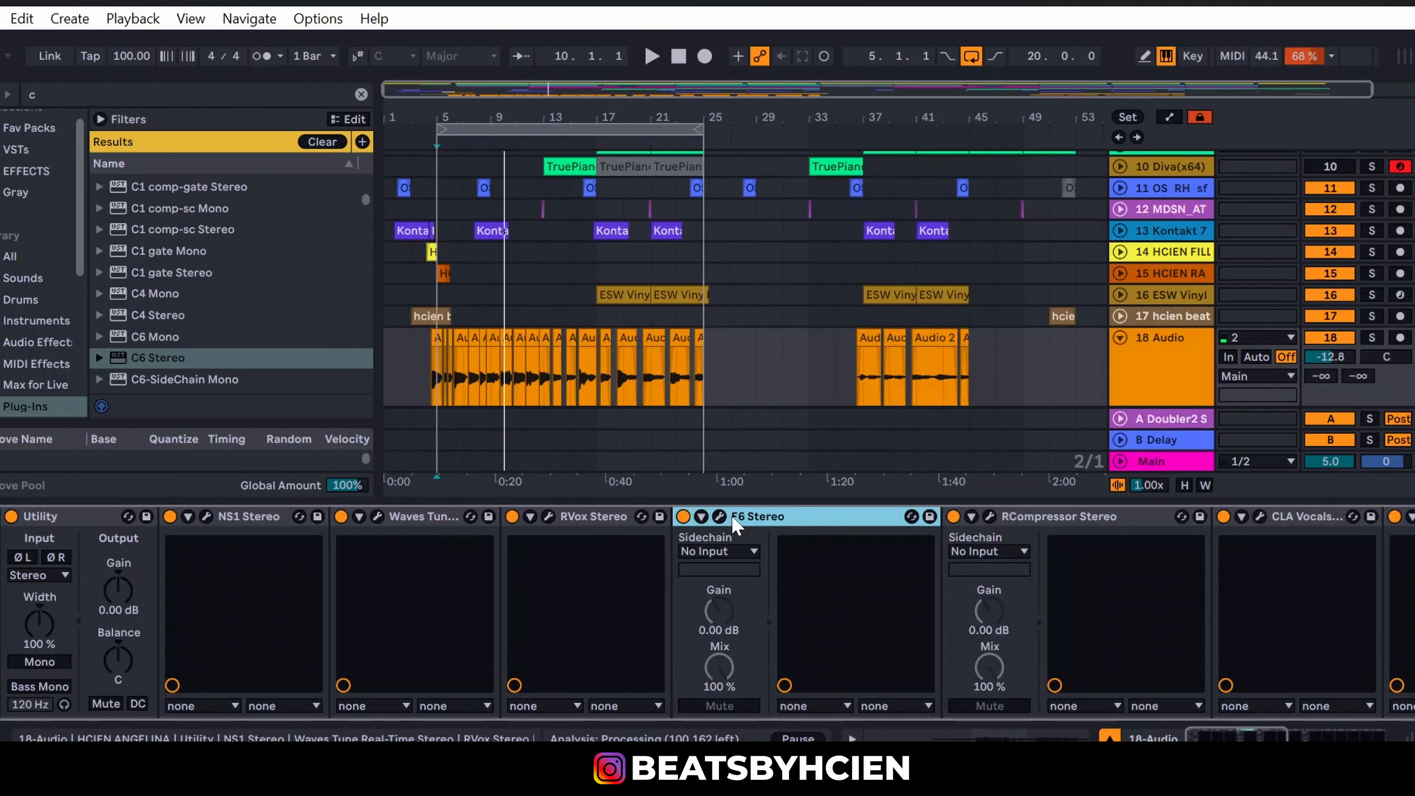
left_click(722, 517)
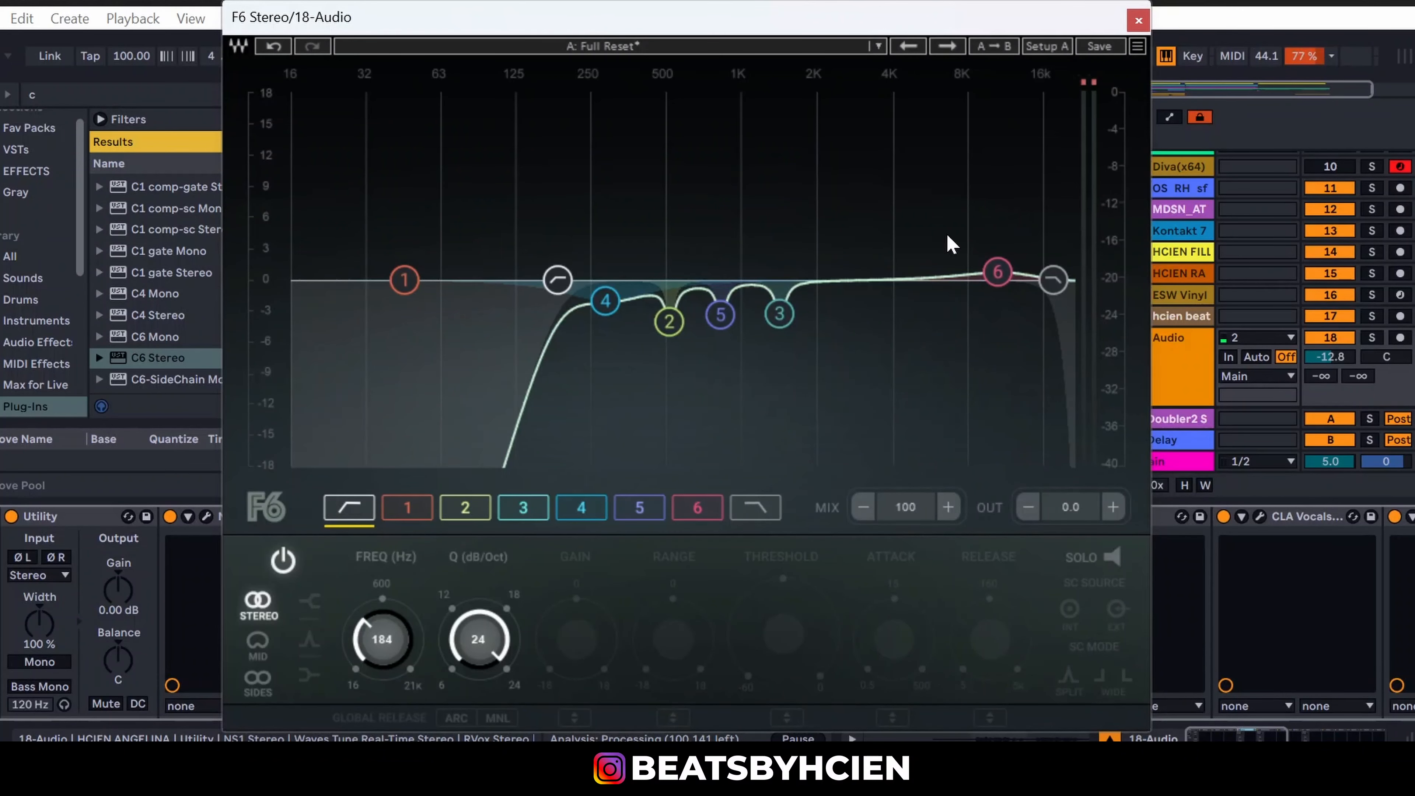
left_click(1139, 19)
left_click(988, 518)
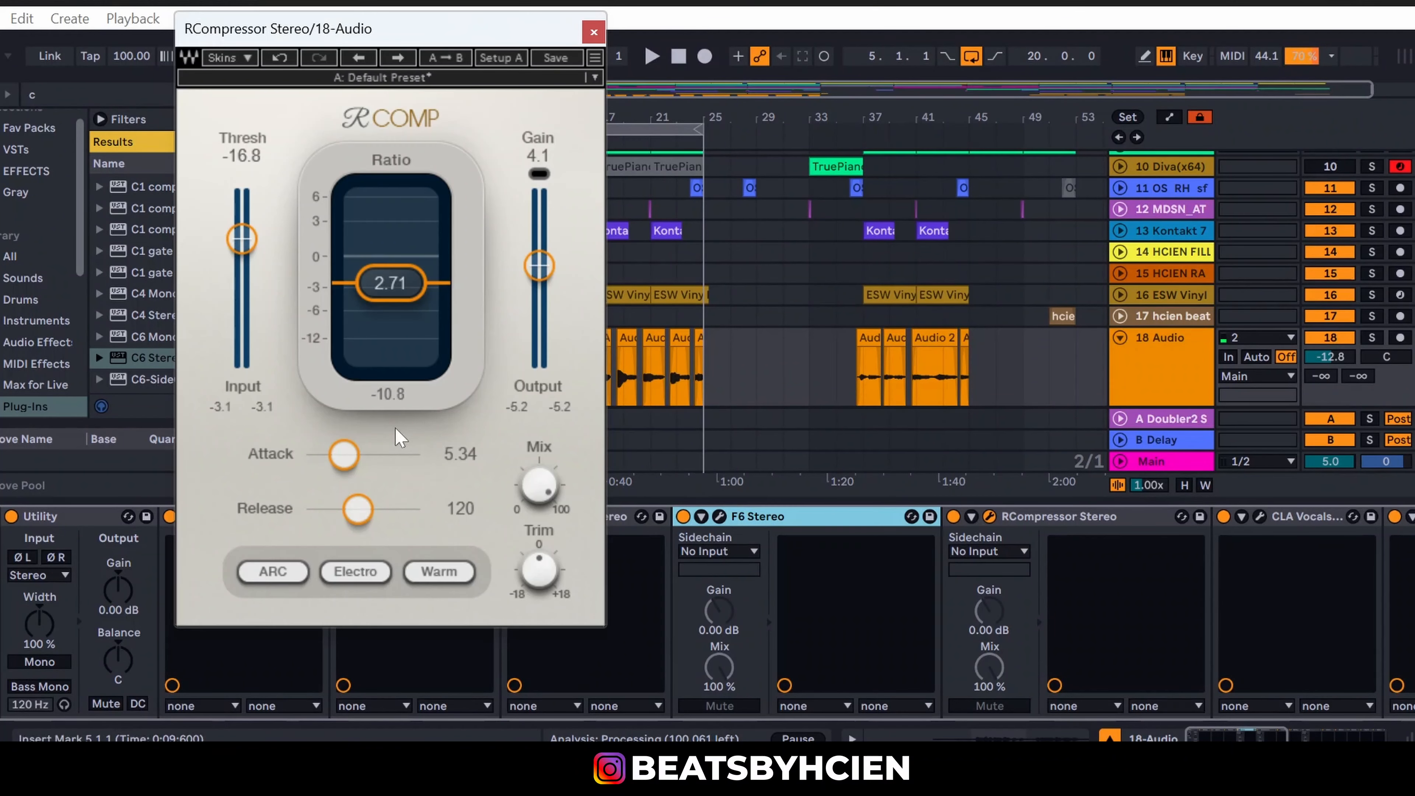
left_click(593, 34)
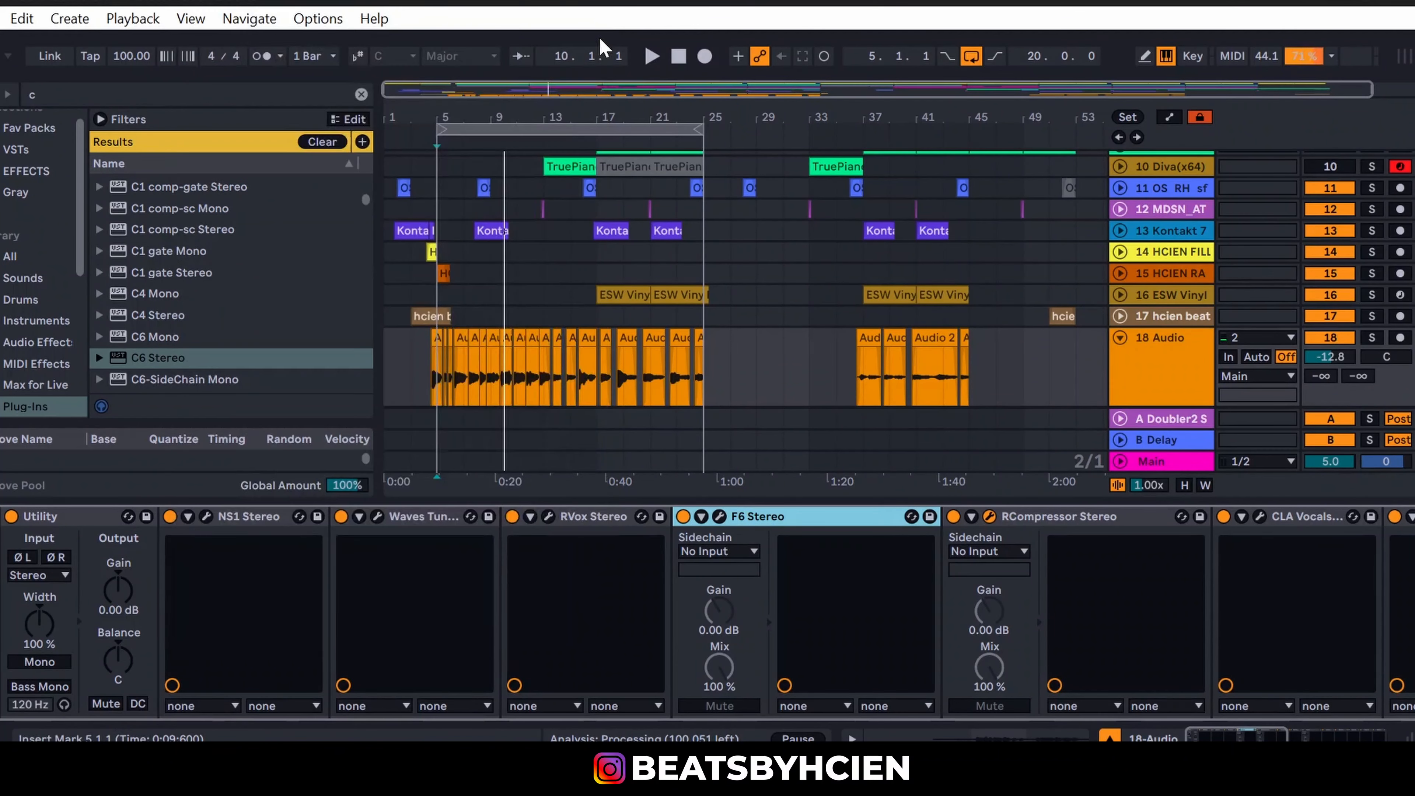
Step: Review CLA Vocals and Butch Vig Vocals on track 18, checking the latter's Lows setting, and close both windows
left_click_drag(1245, 740, 1277, 740)
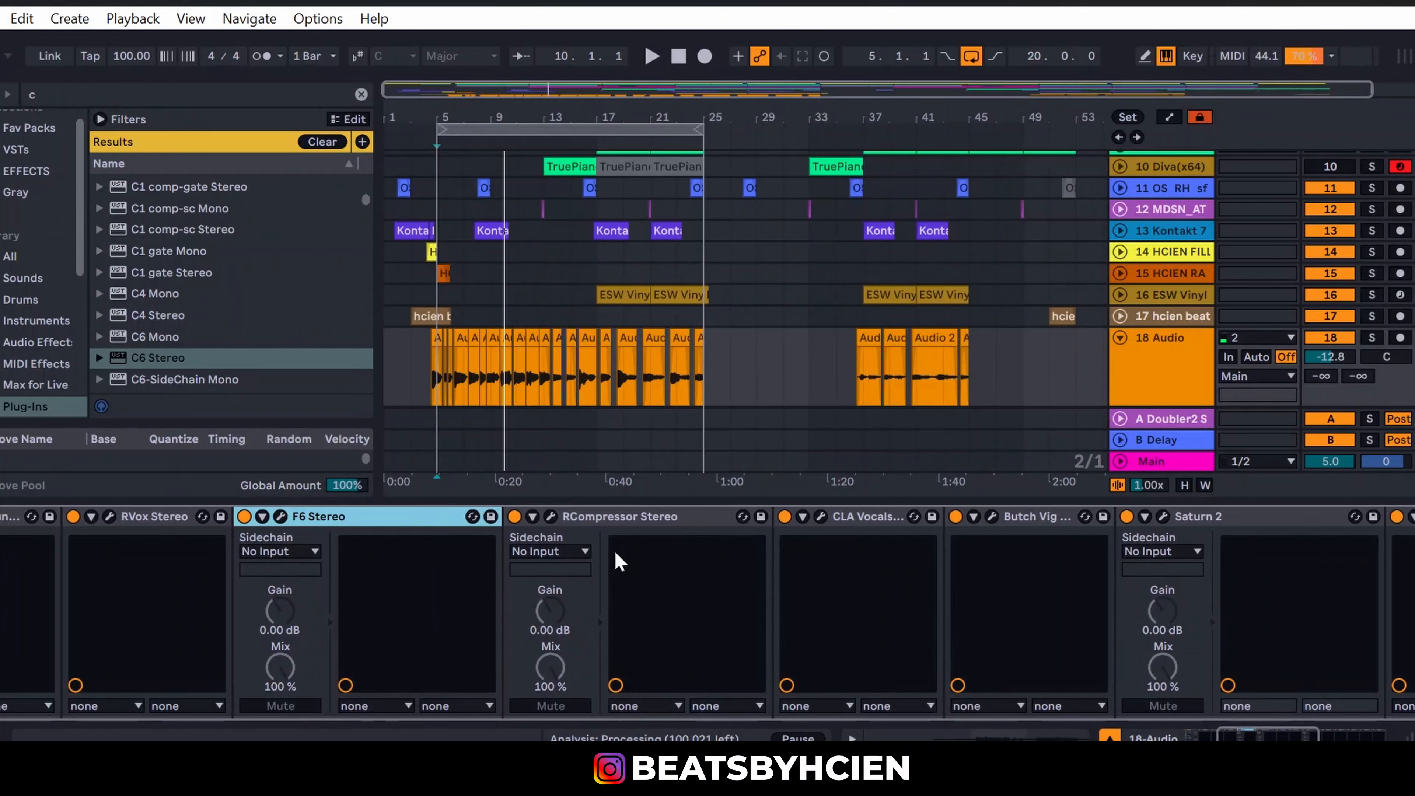
left_click(818, 518)
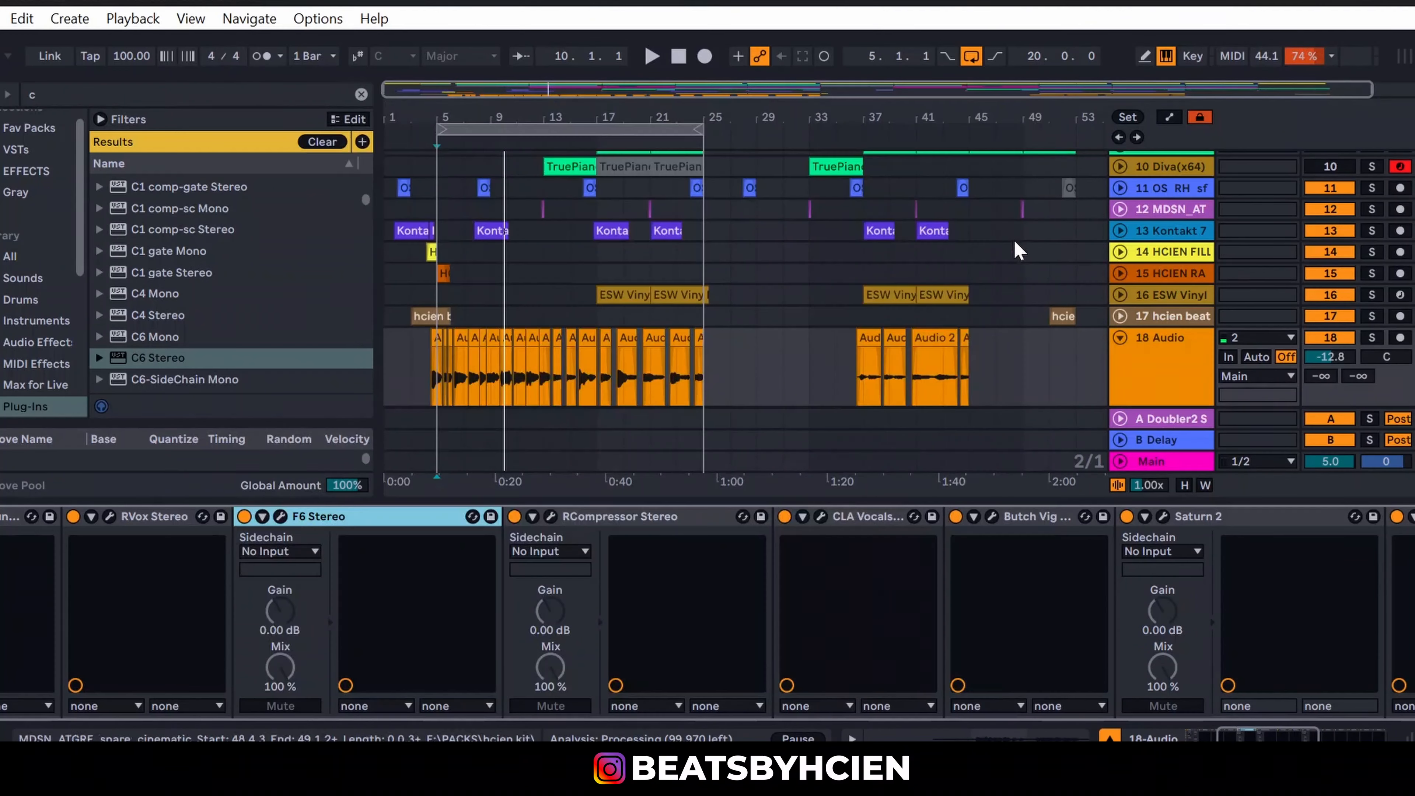
left_click(1035, 122)
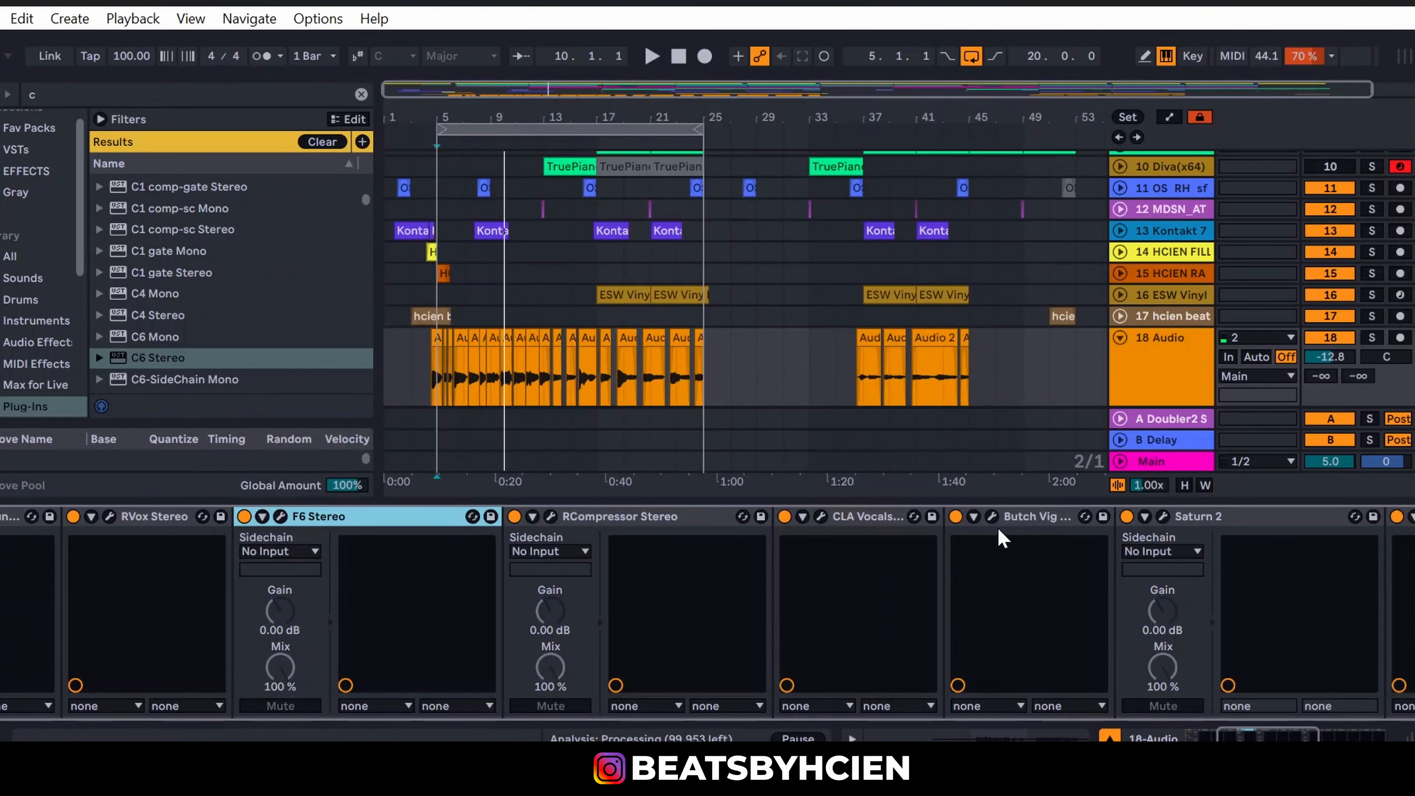
left_click(992, 517)
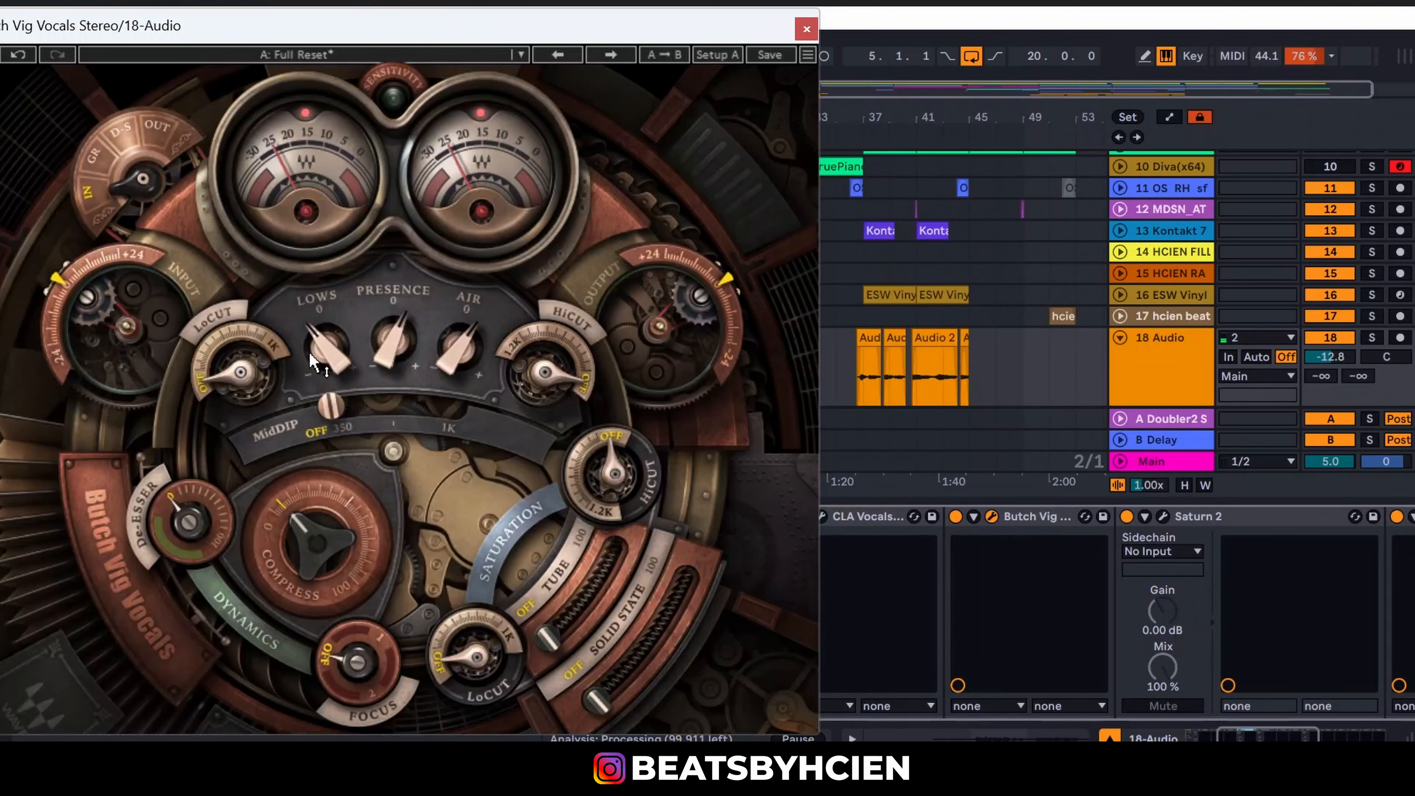
mouse_move(312, 360)
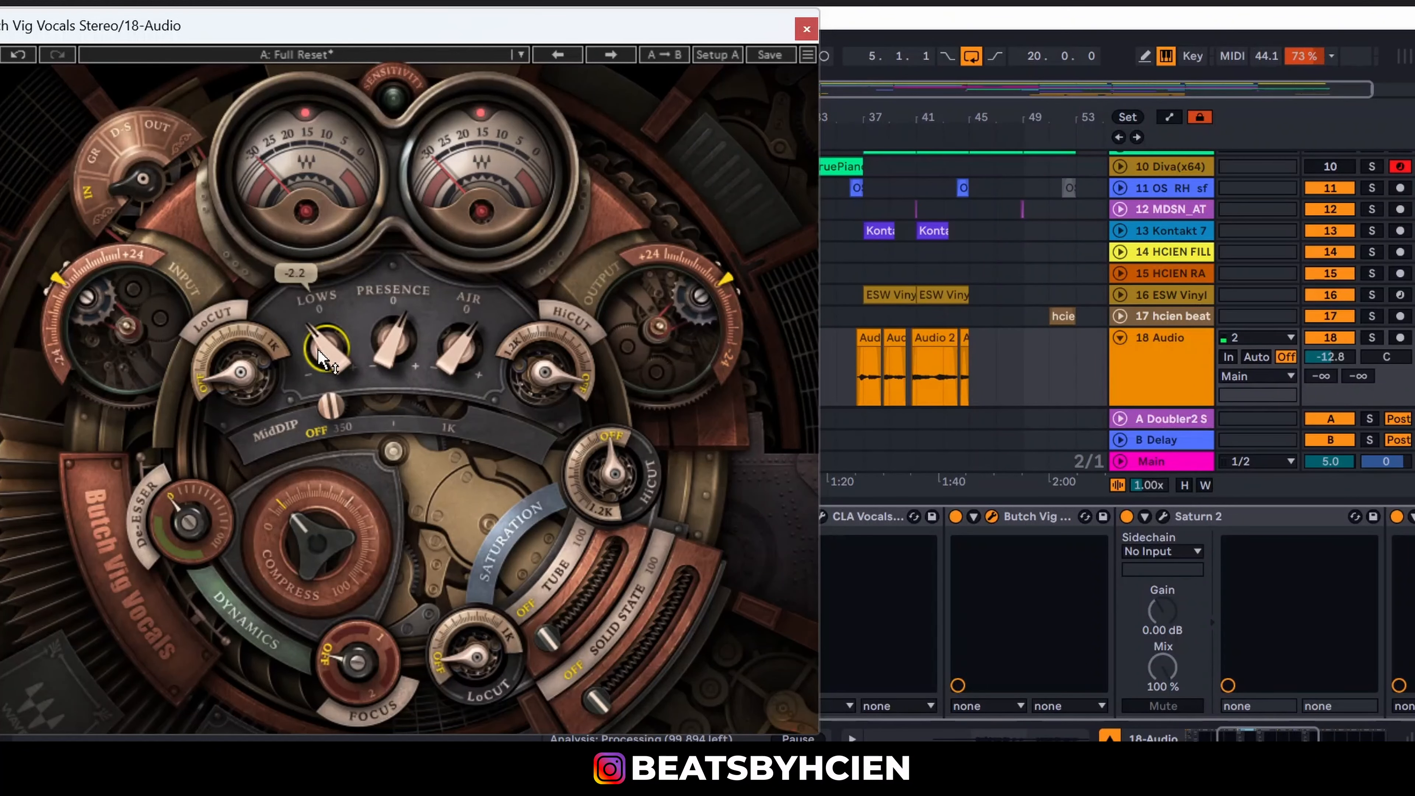
left_click(806, 29)
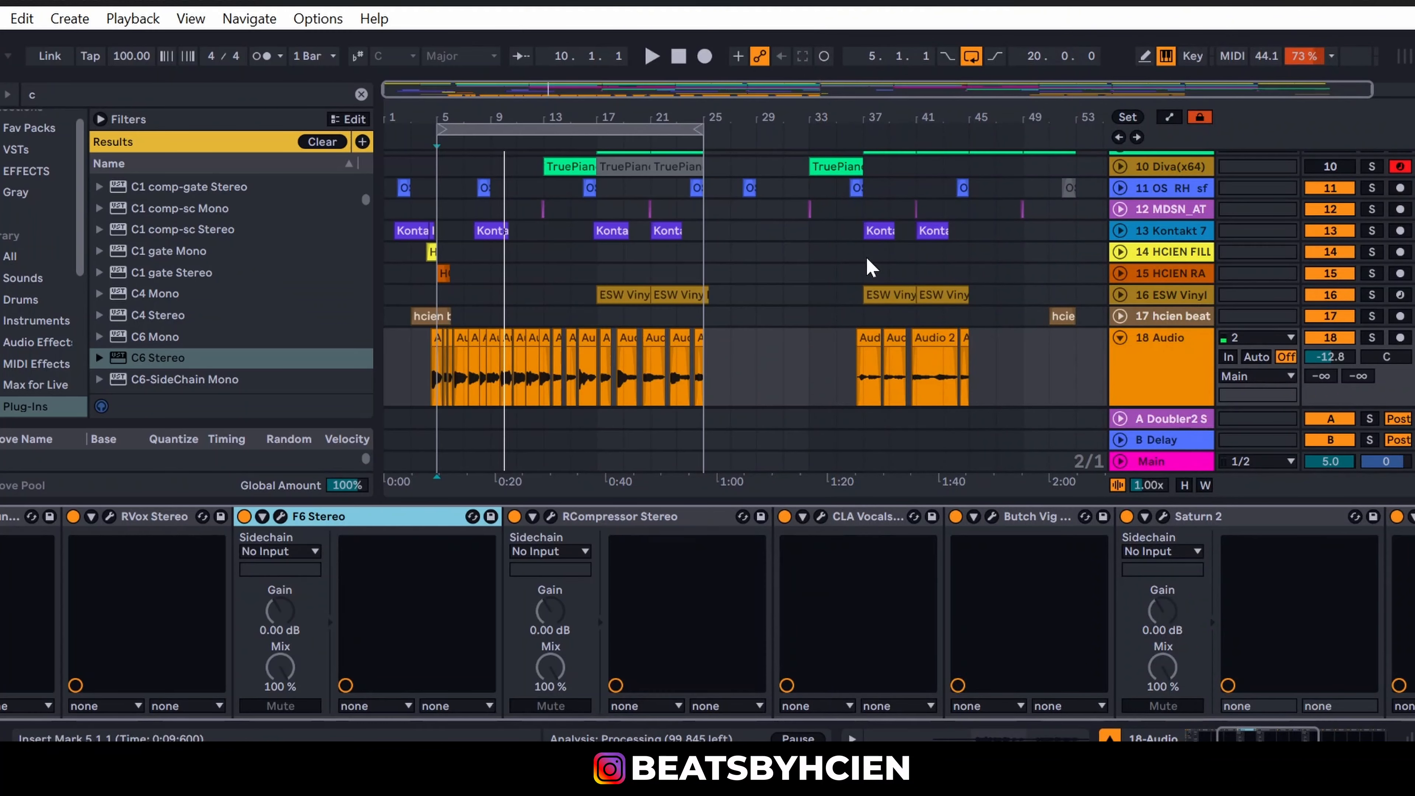
Step: Review the Saturn 2 and SSLChannel settings on track 18, closing each plug-in window
left_click_drag(1229, 738, 1256, 739)
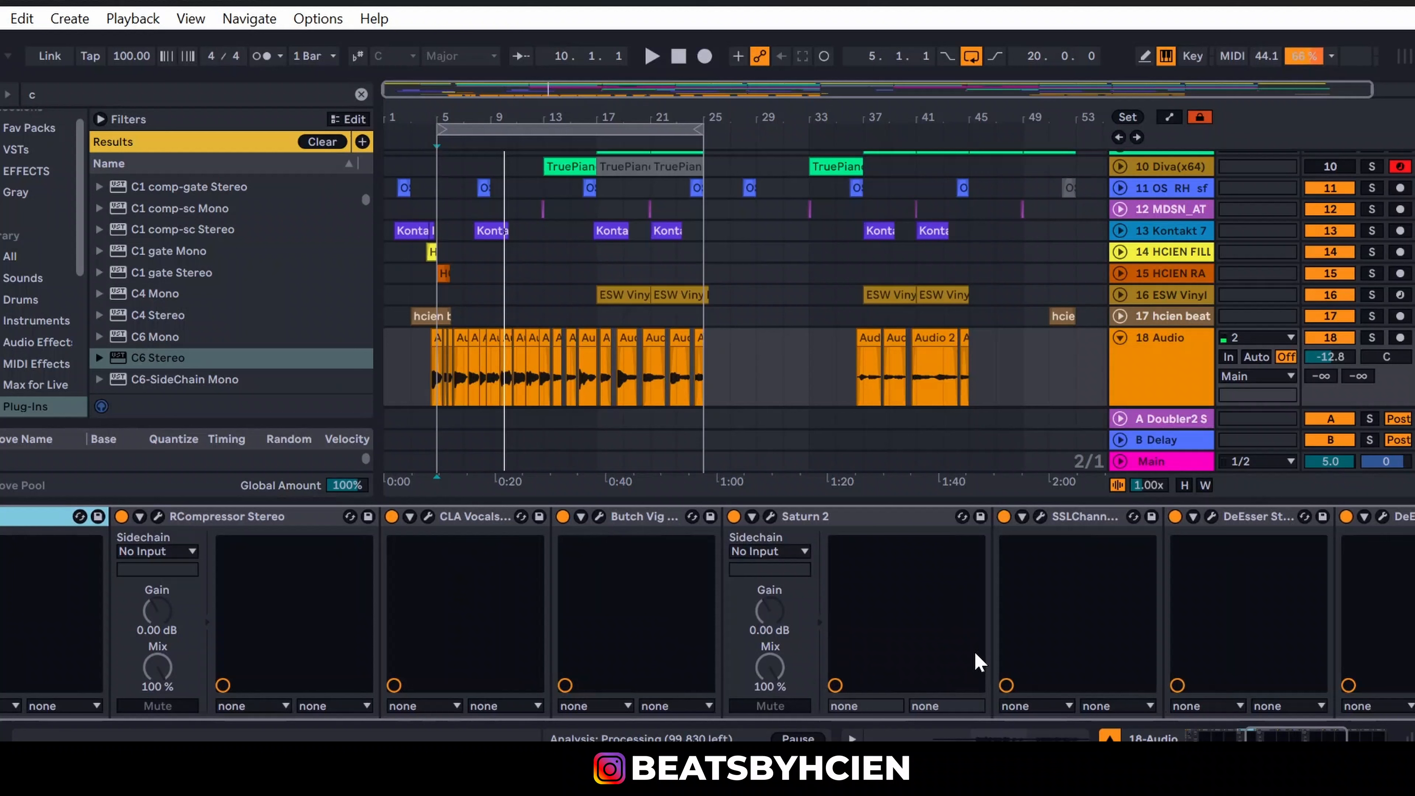
left_click(771, 518)
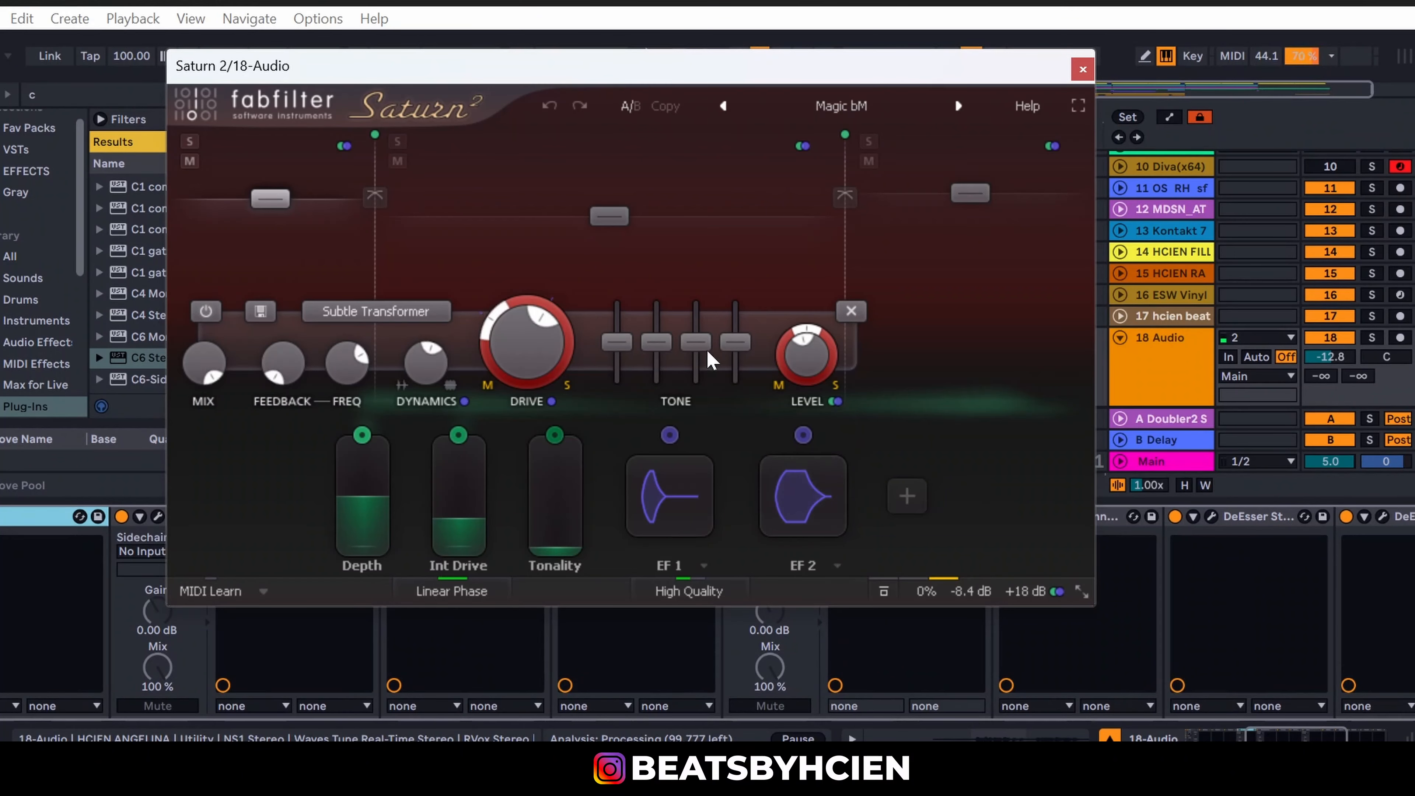
left_click(1082, 70)
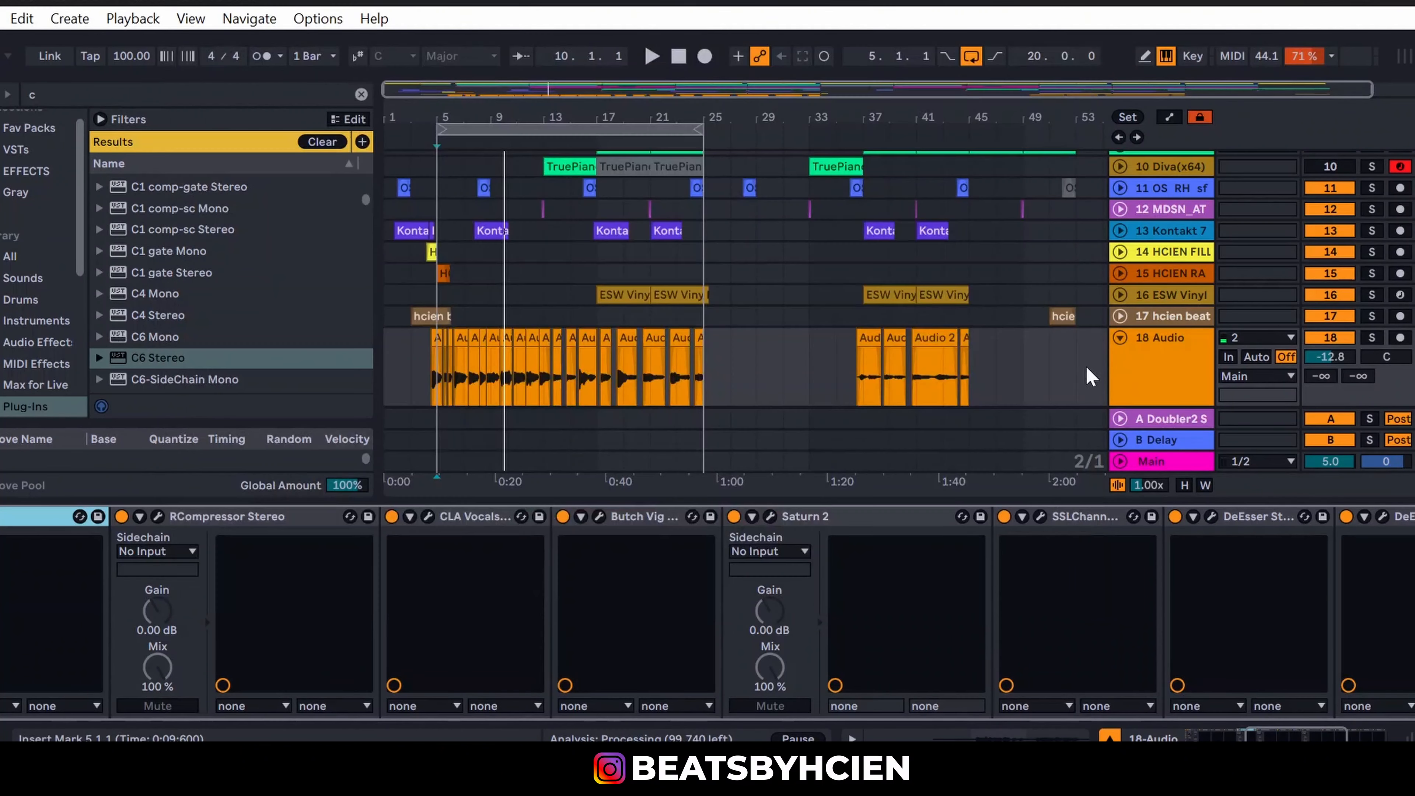
left_click(1039, 517)
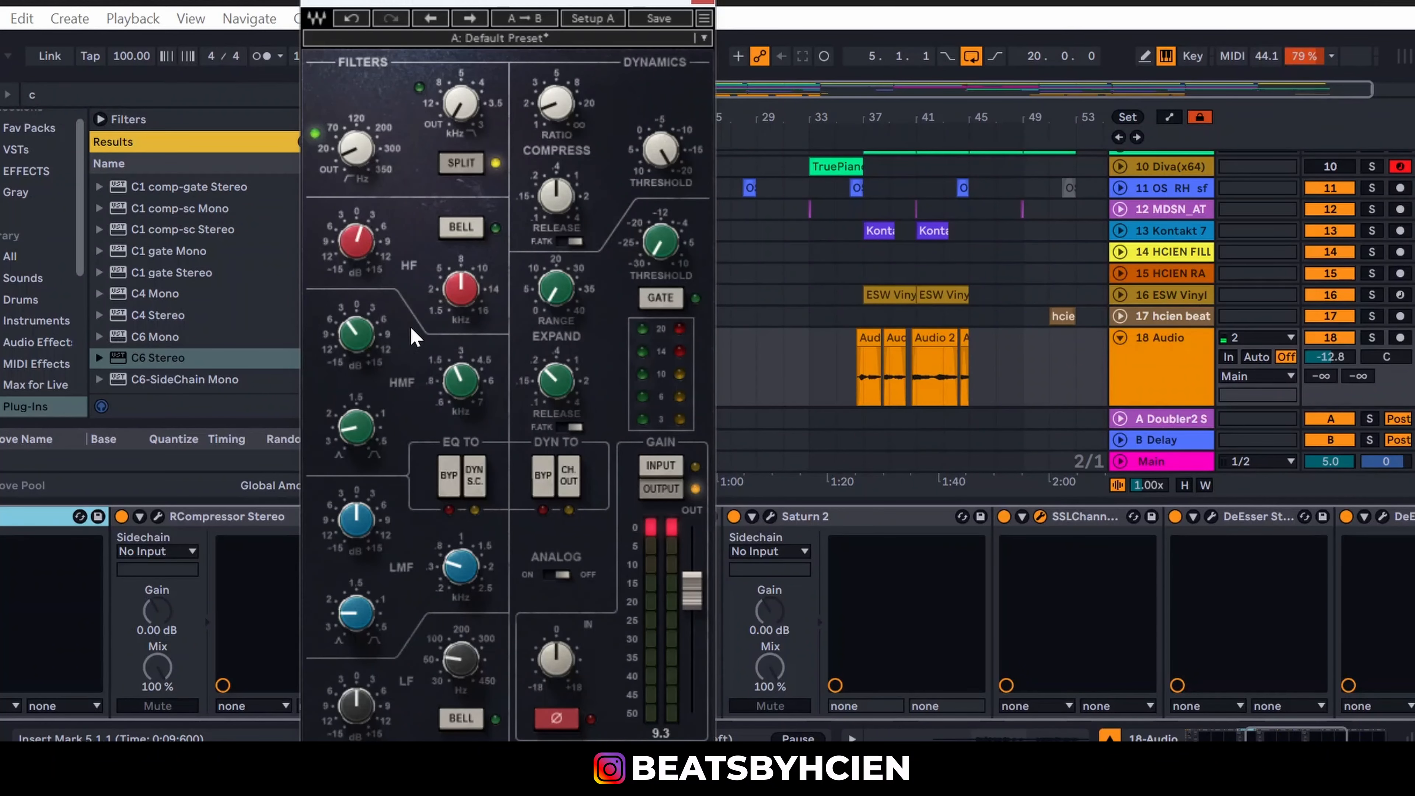
left_click_drag(505, 7, 522, 16)
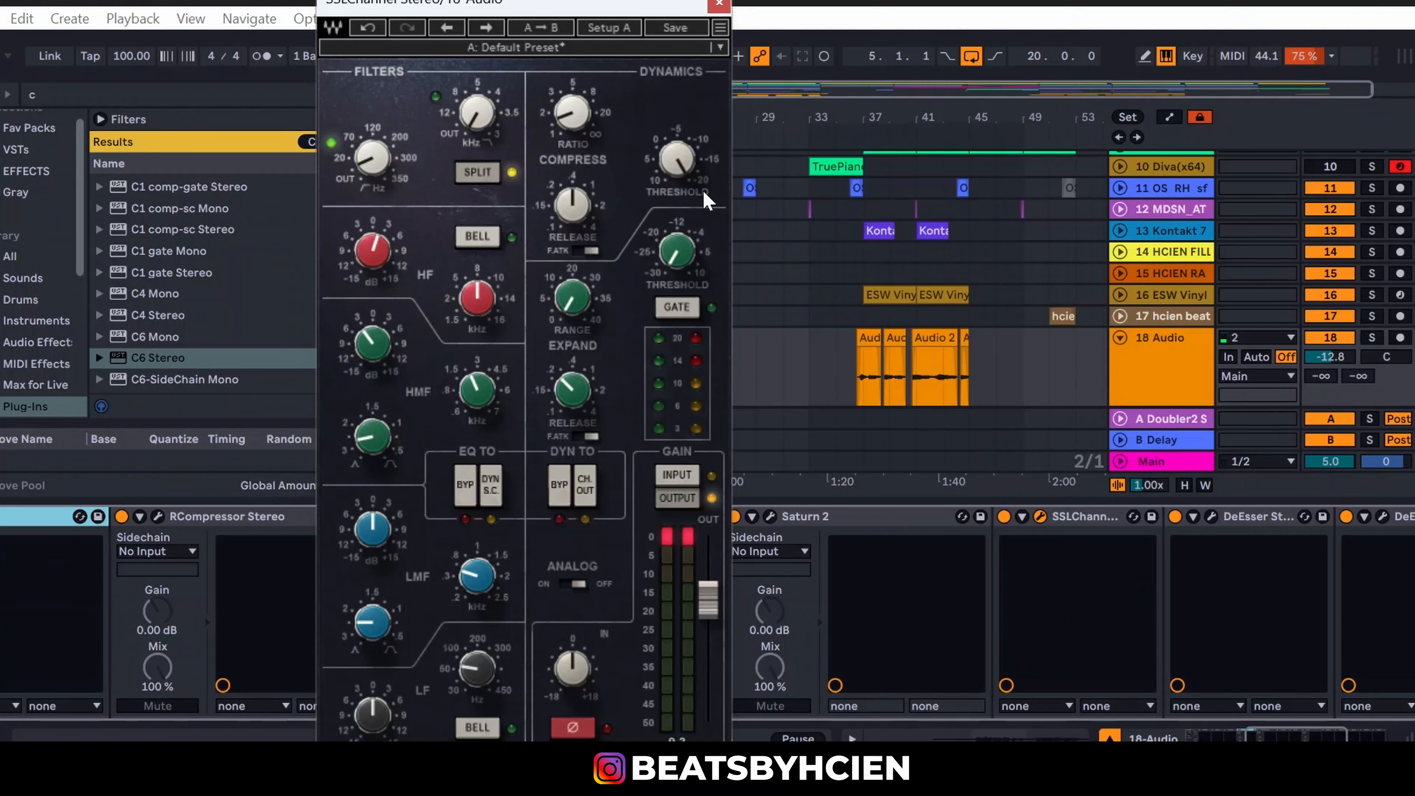
left_click(719, 4)
Step: Compare the two DeEsser plug-ins on track 18 side by side, then close both windows
scroll(707, 613, "right", 5)
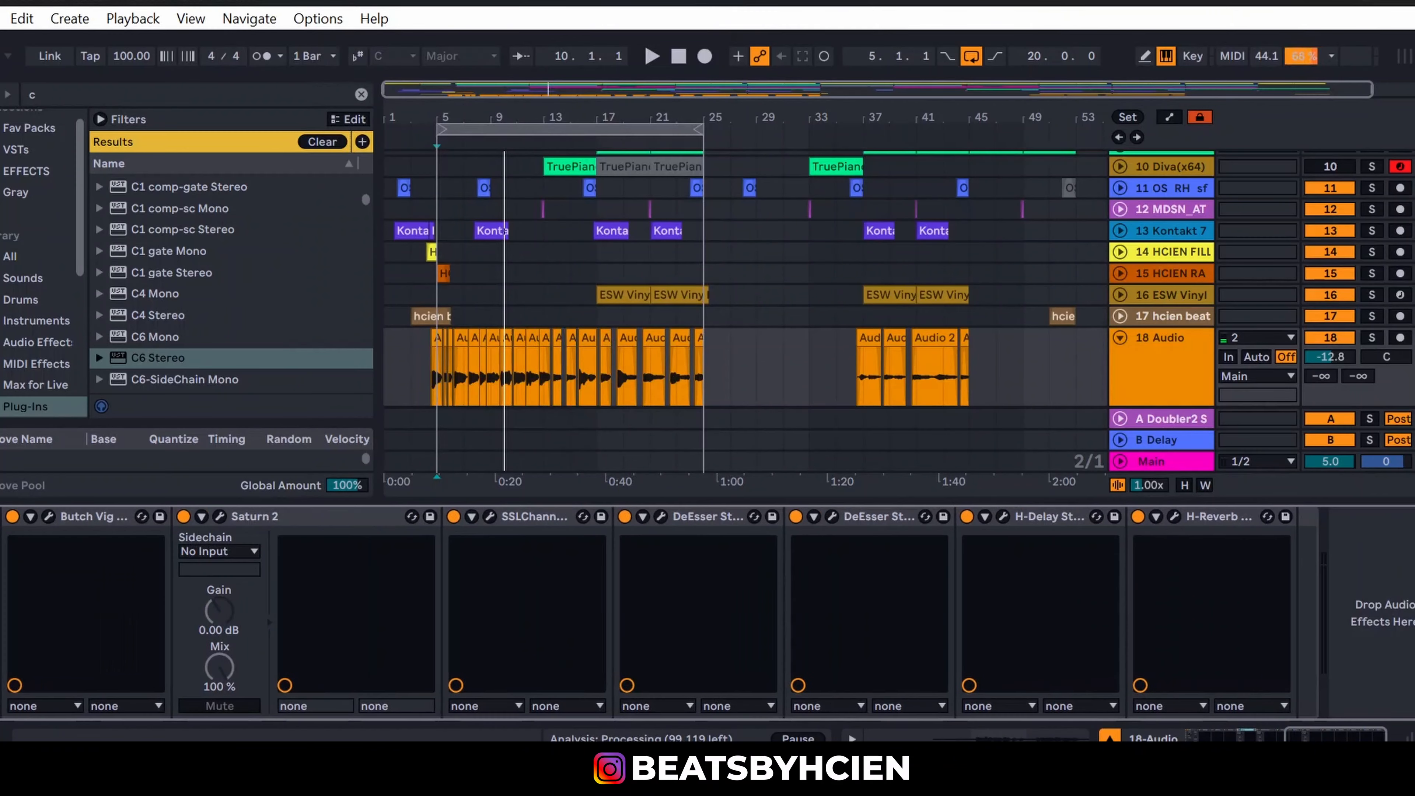
scroll(750, 551, "left", 2)
left_click(740, 517)
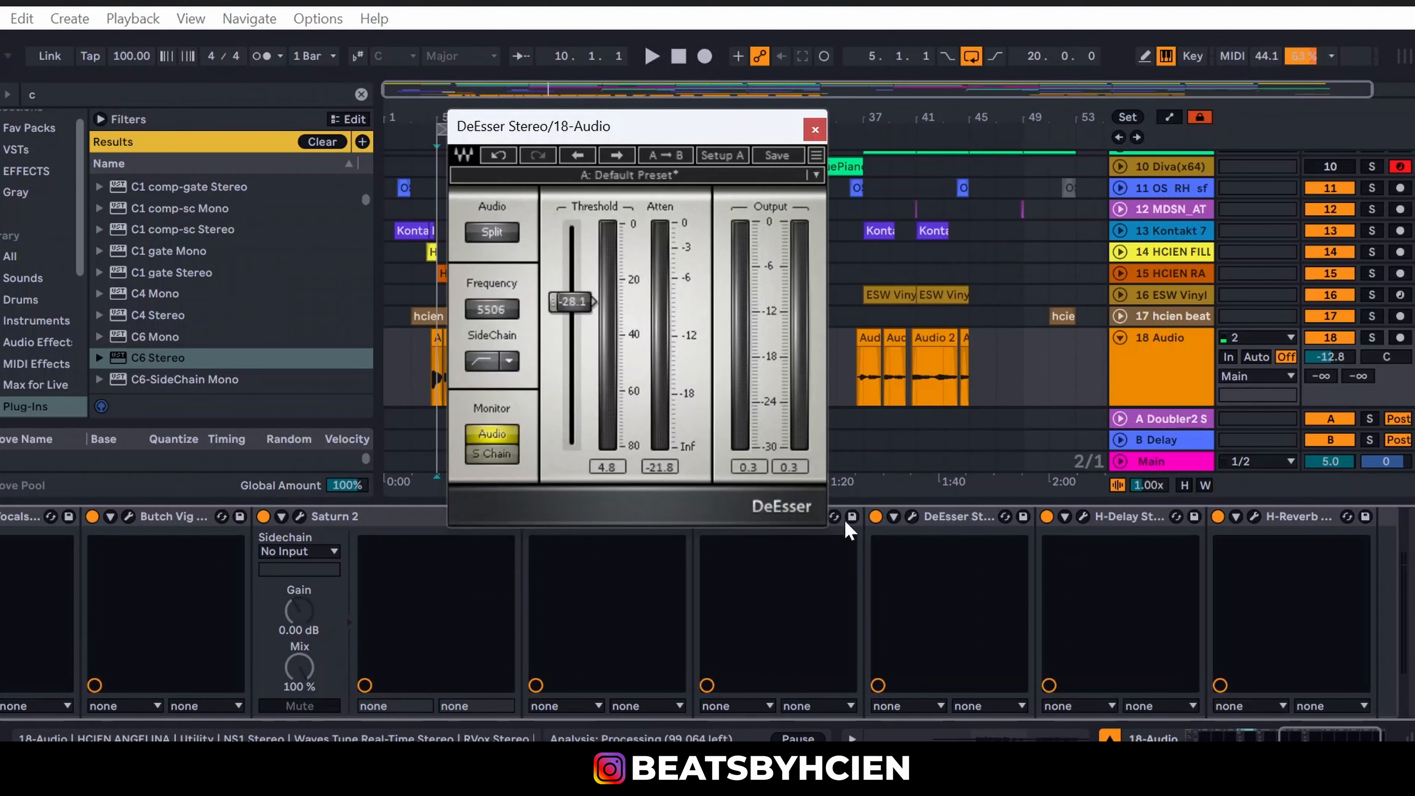
left_click(912, 517)
left_click_drag(700, 137, 910, 143)
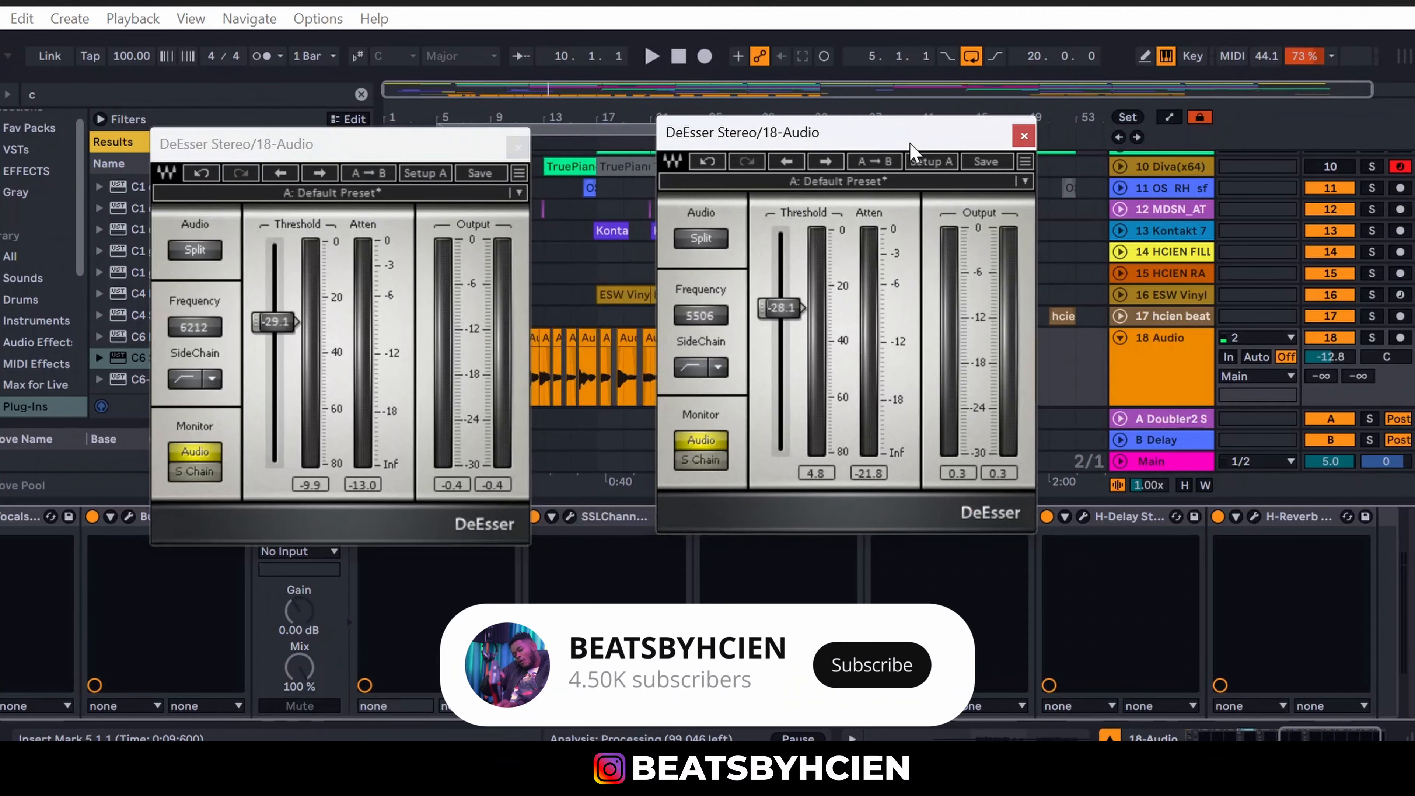
left_click(1024, 136)
left_click(517, 147)
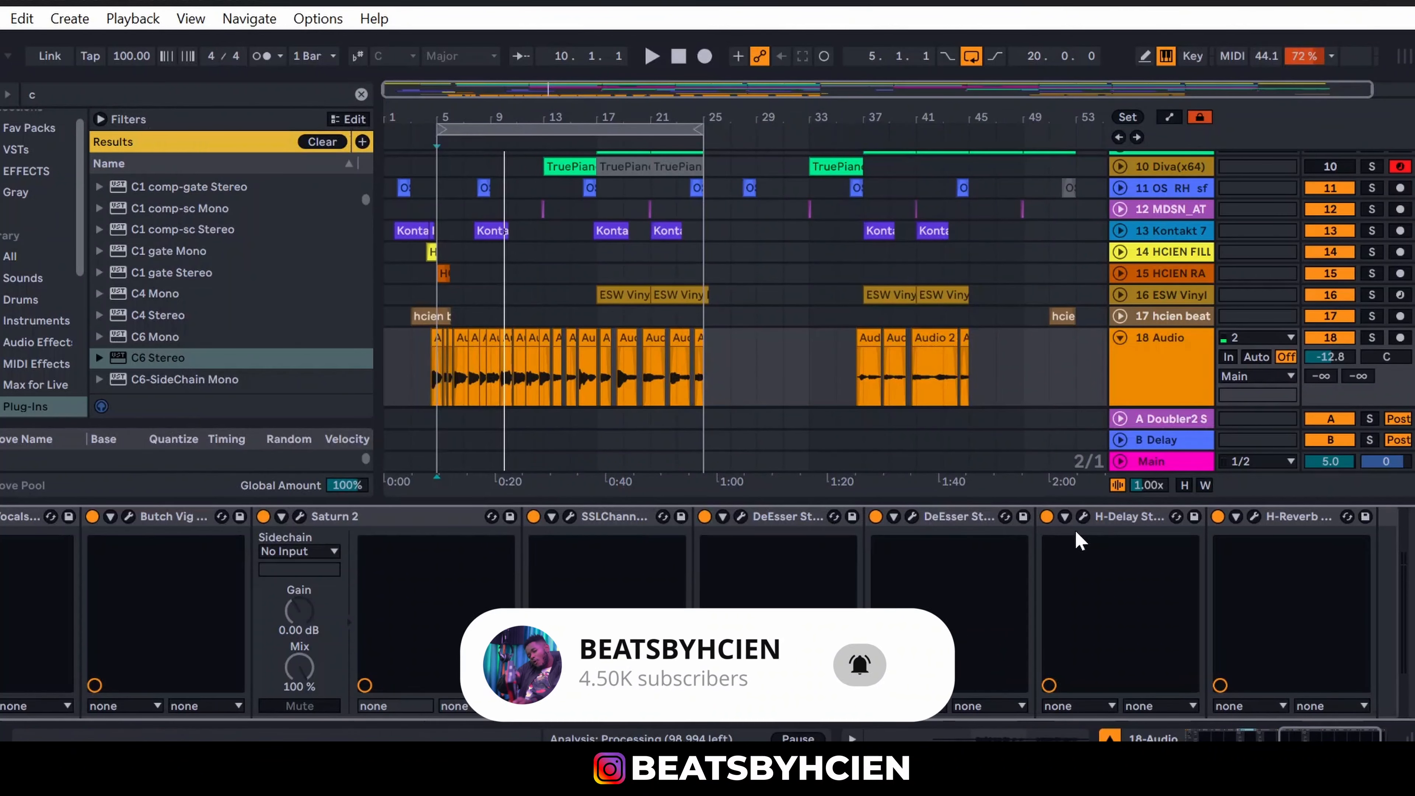
Step: Review H-Delay on track 18, checking its LoPass filter and Dry/Wet values, and close the window
left_click(1083, 517)
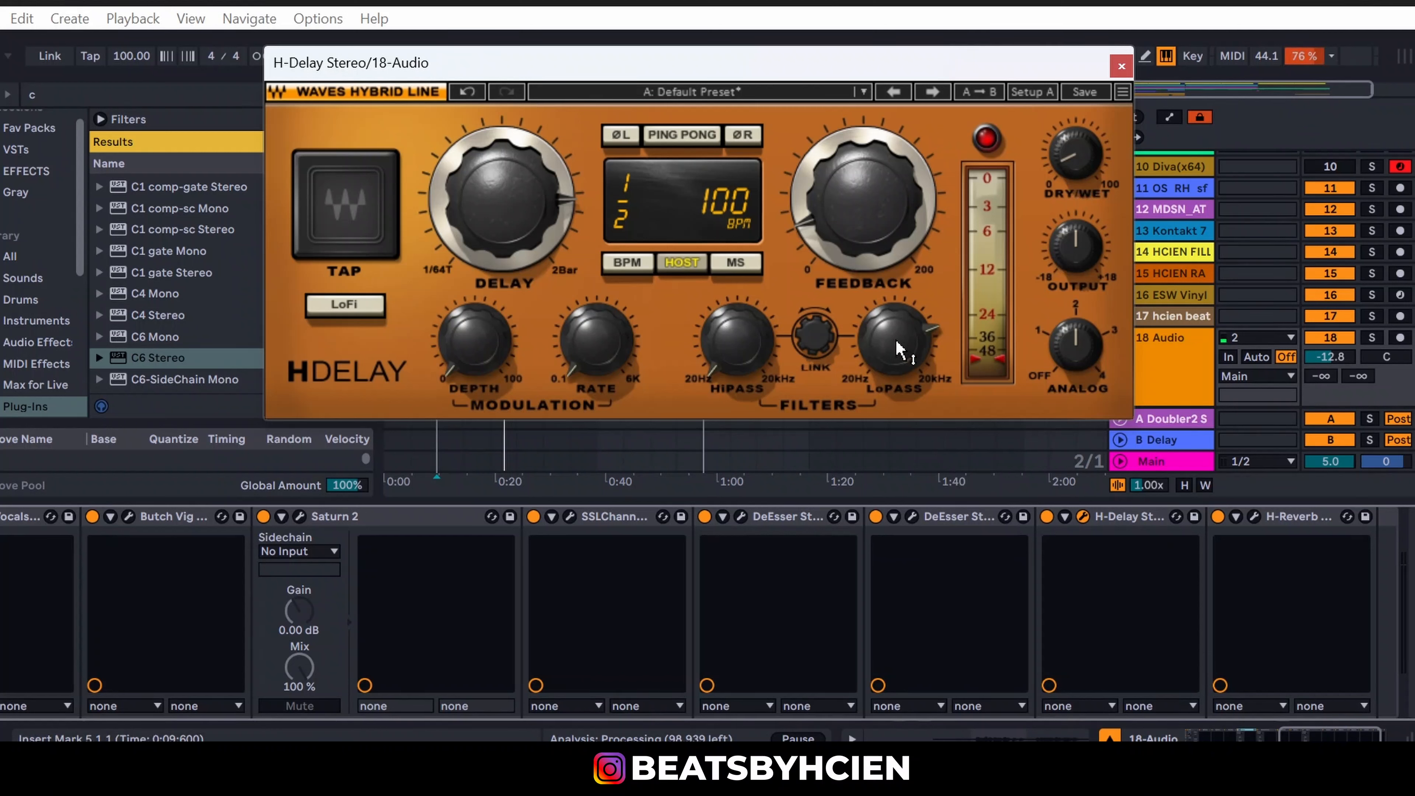
mouse_move(897, 365)
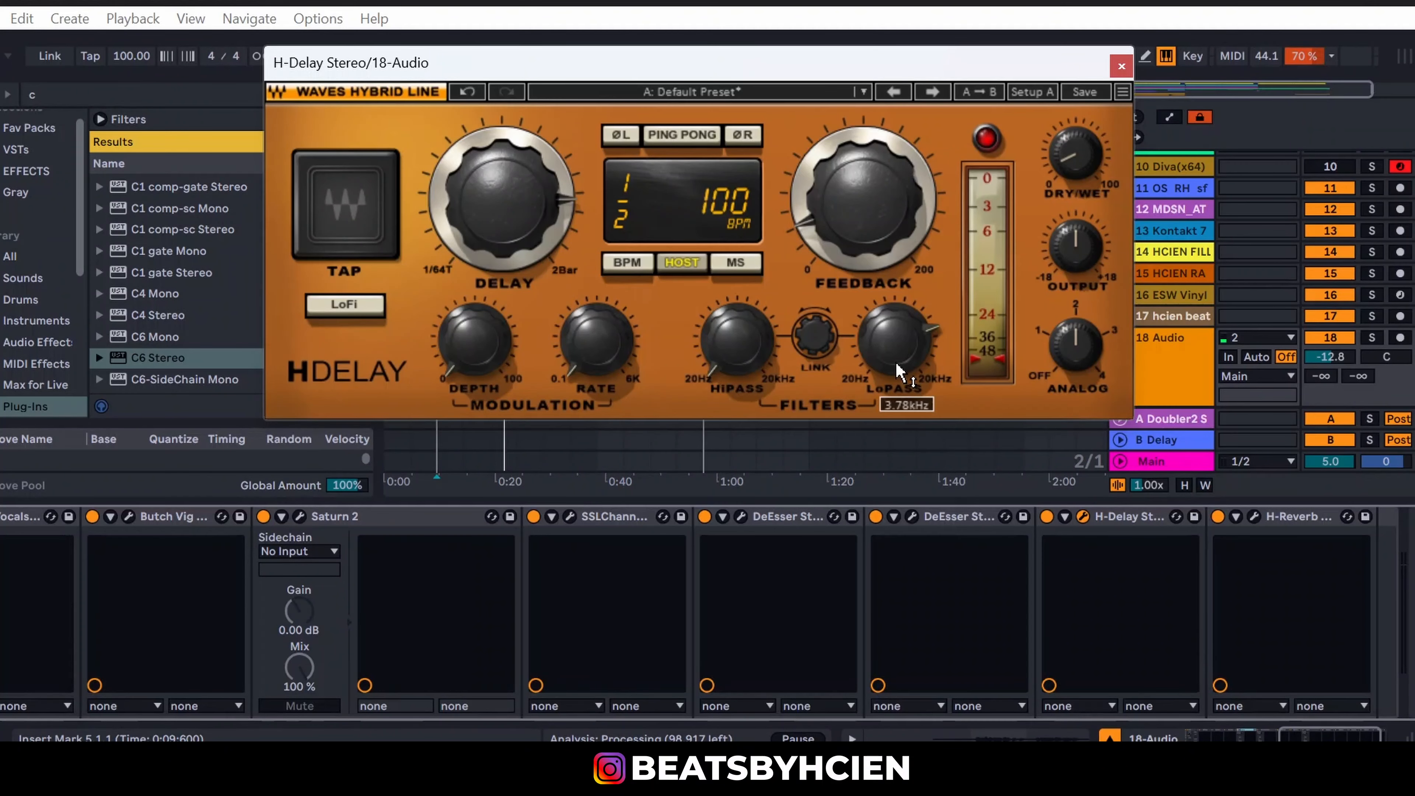
mouse_move(1075, 159)
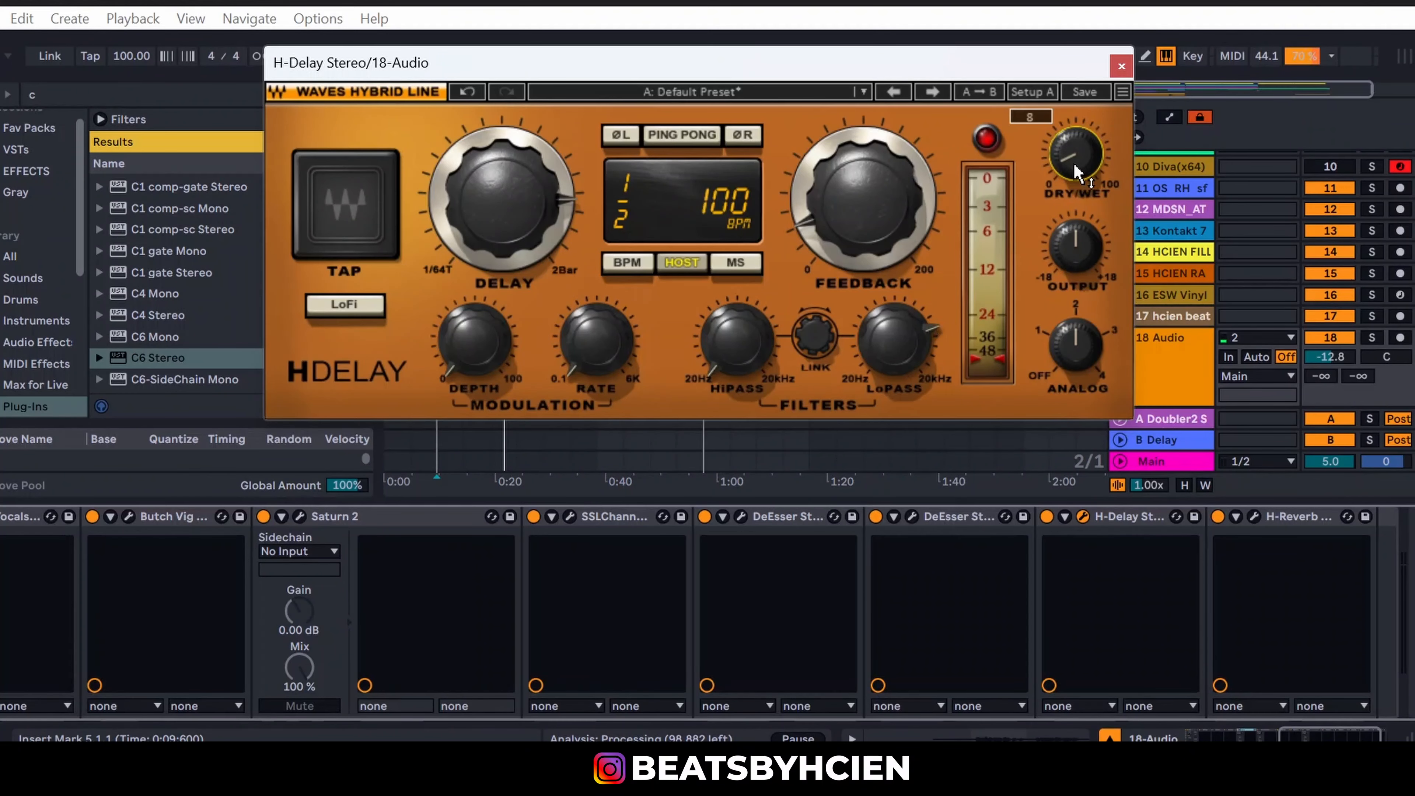
left_click(1122, 68)
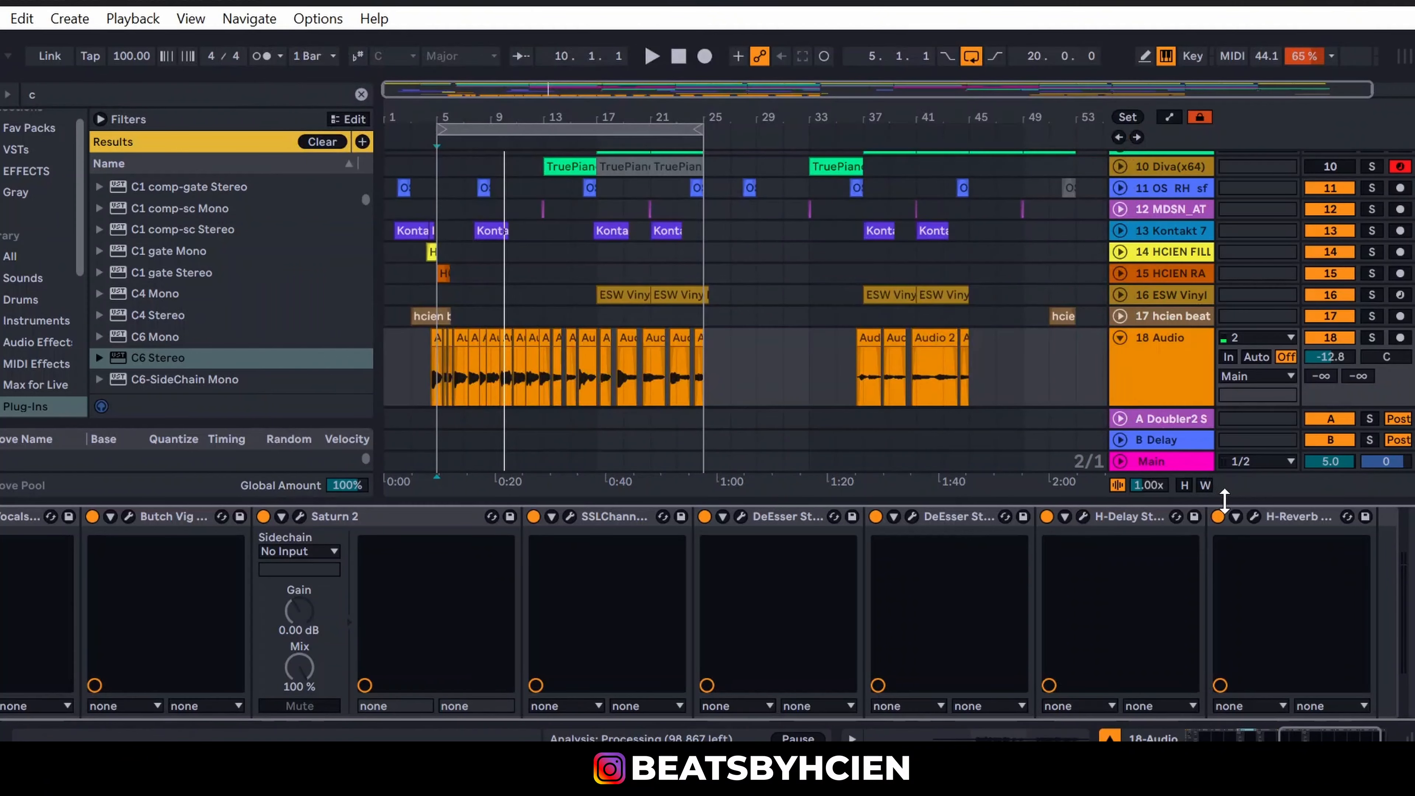
Step: Review the H-Reverb settings on track 18, close the plug-in and collapse the device chain to show the full arrangement
left_click(1254, 517)
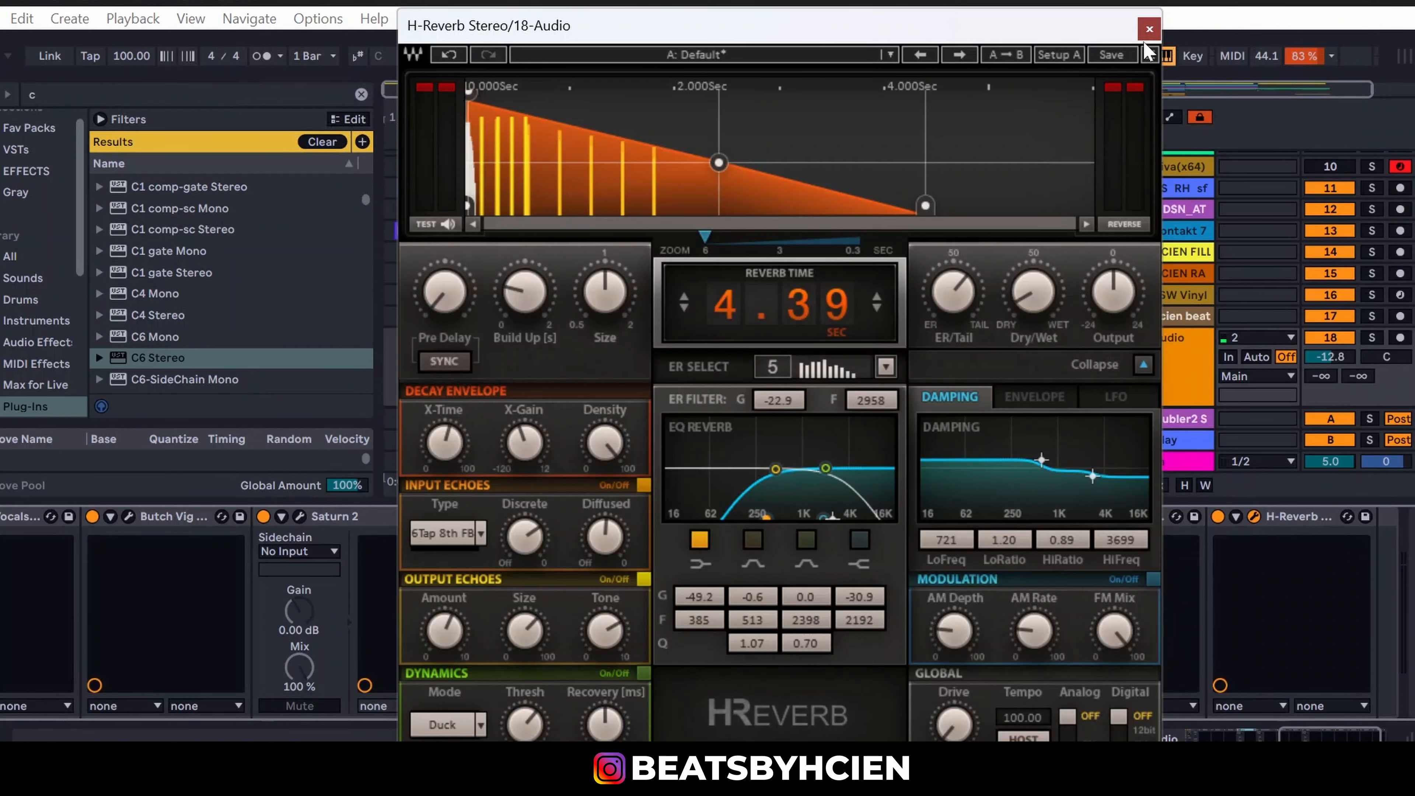
left_click(1149, 29)
left_click_drag(999, 504, 998, 603)
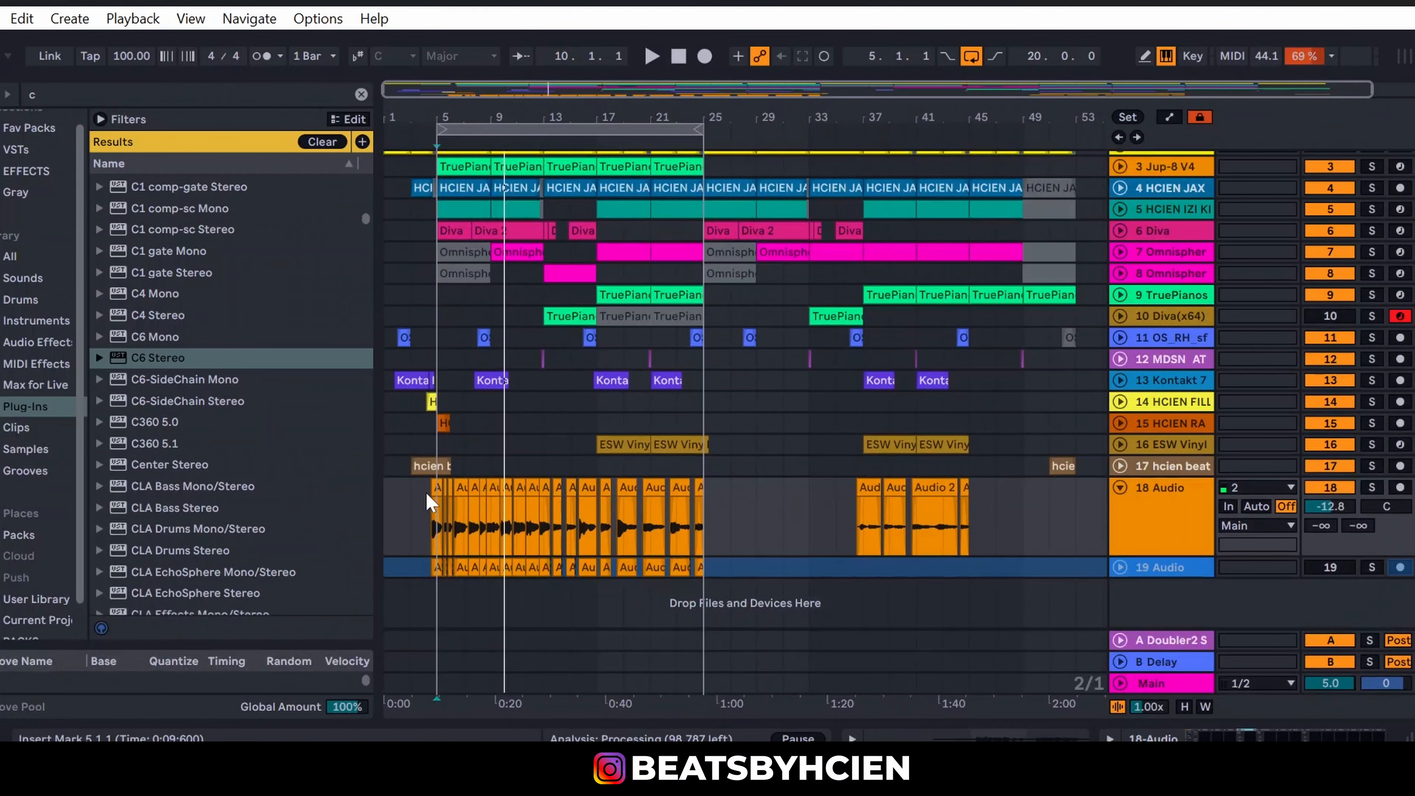
Step: Play the mix from the start of track 18's vocals while checking H-Reverb's Dry/Wet, then return to the full arrangement
left_click(440, 522)
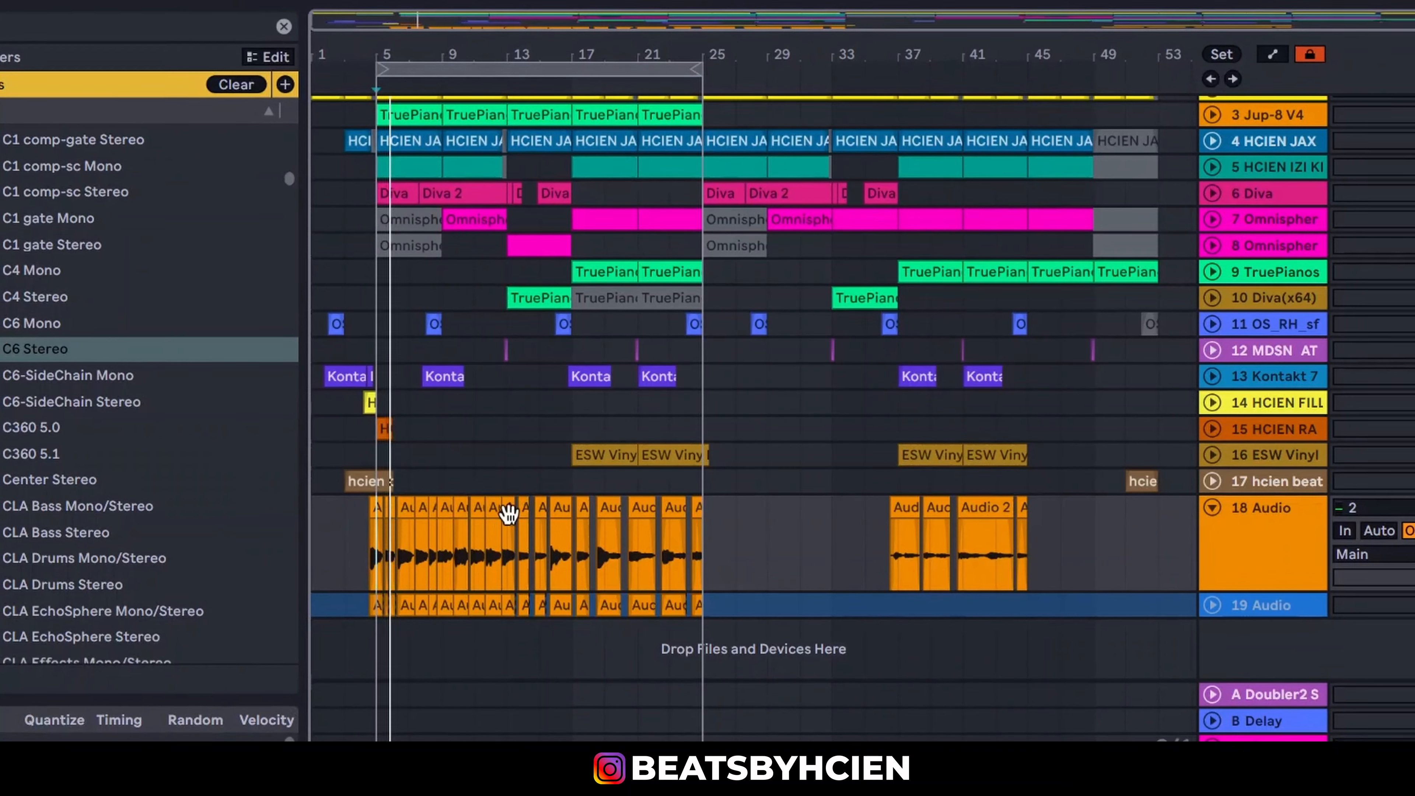
double_click(1307, 536)
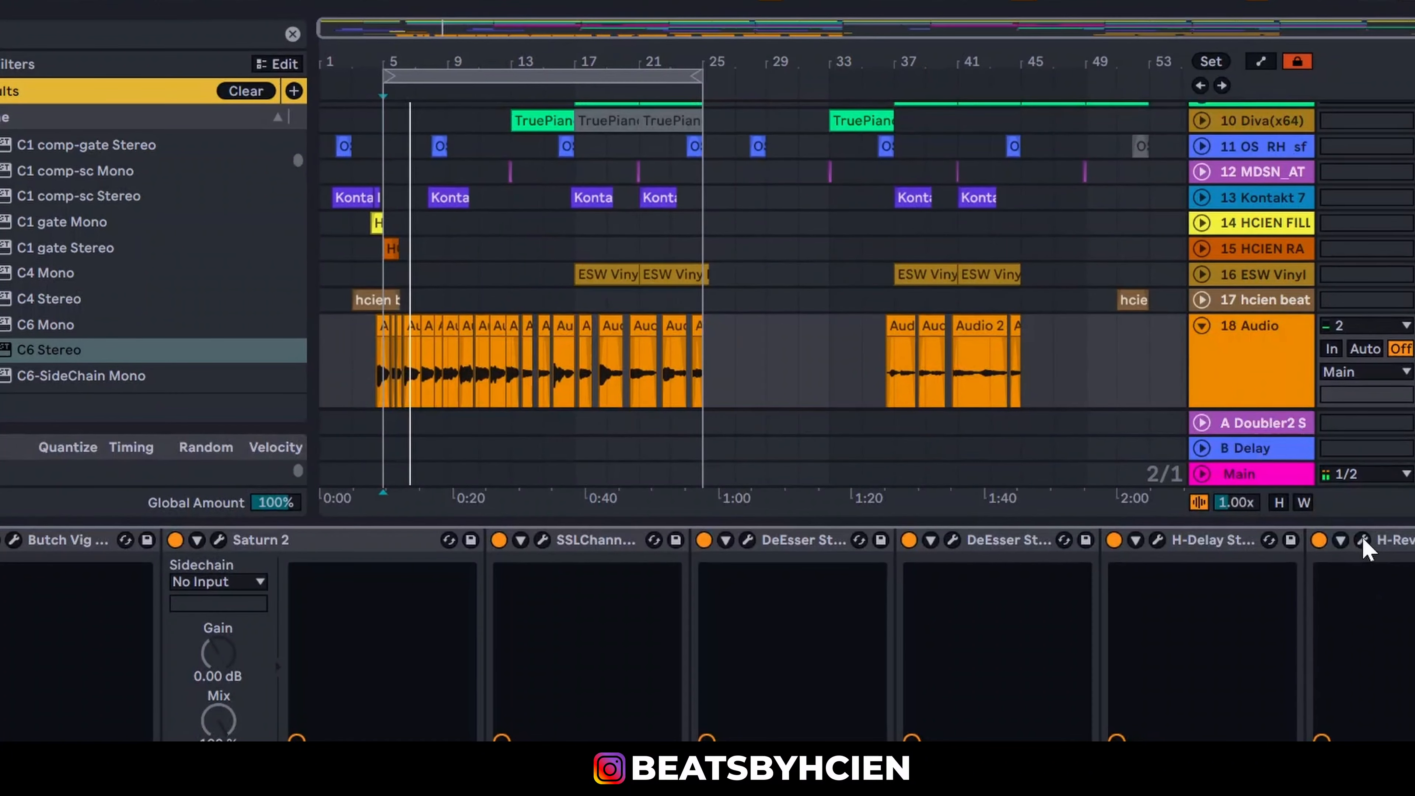
left_click(1365, 541)
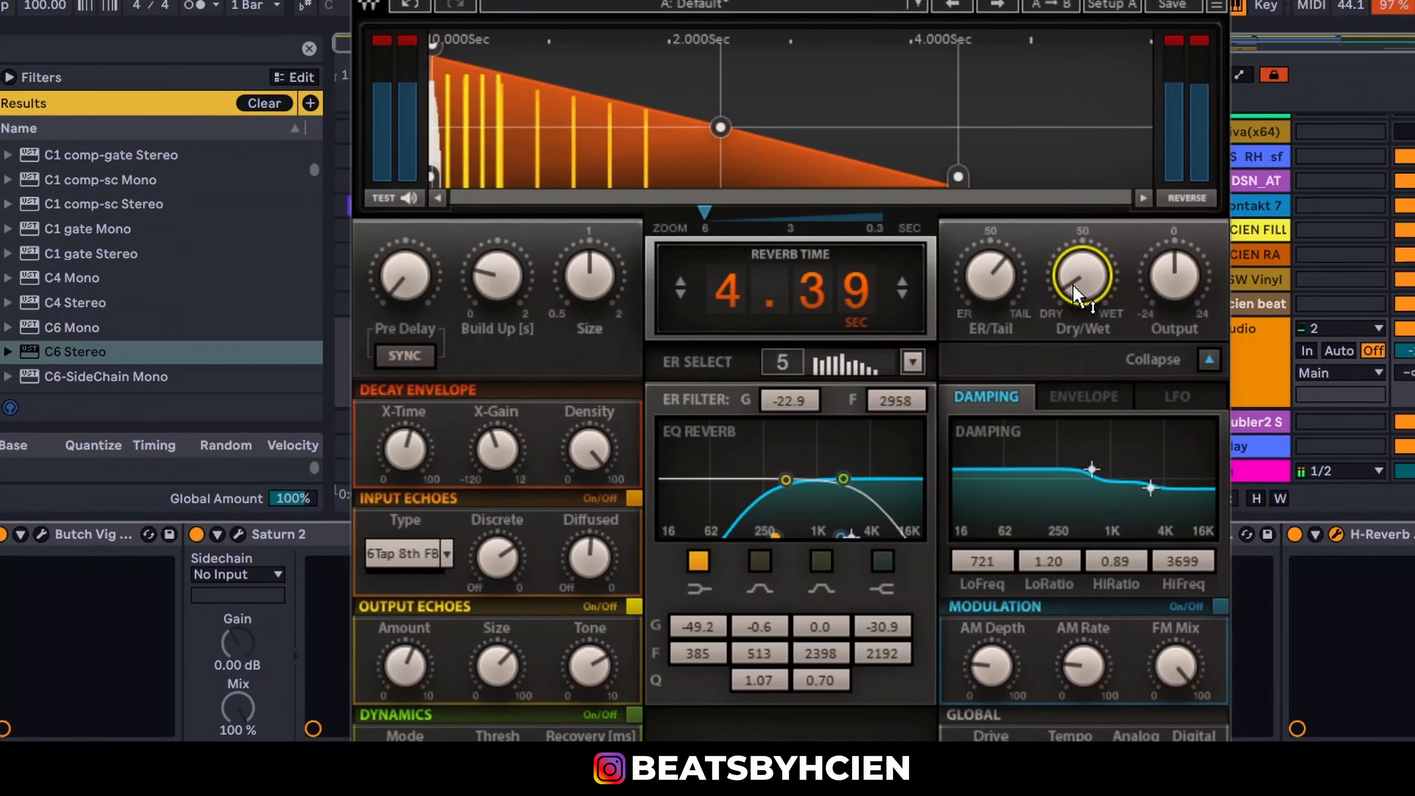
mouse_move(1077, 311)
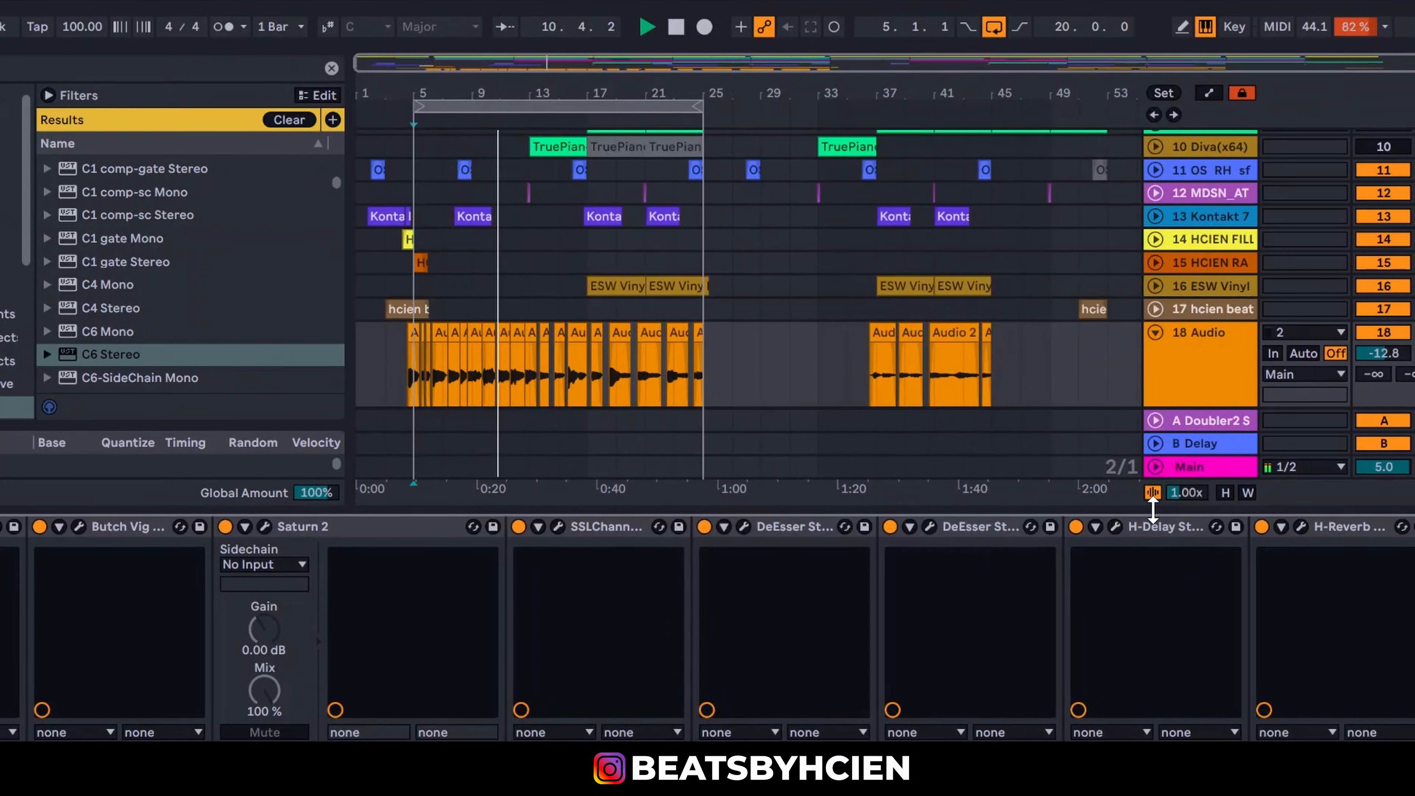
left_click_drag(1153, 515, 1142, 625)
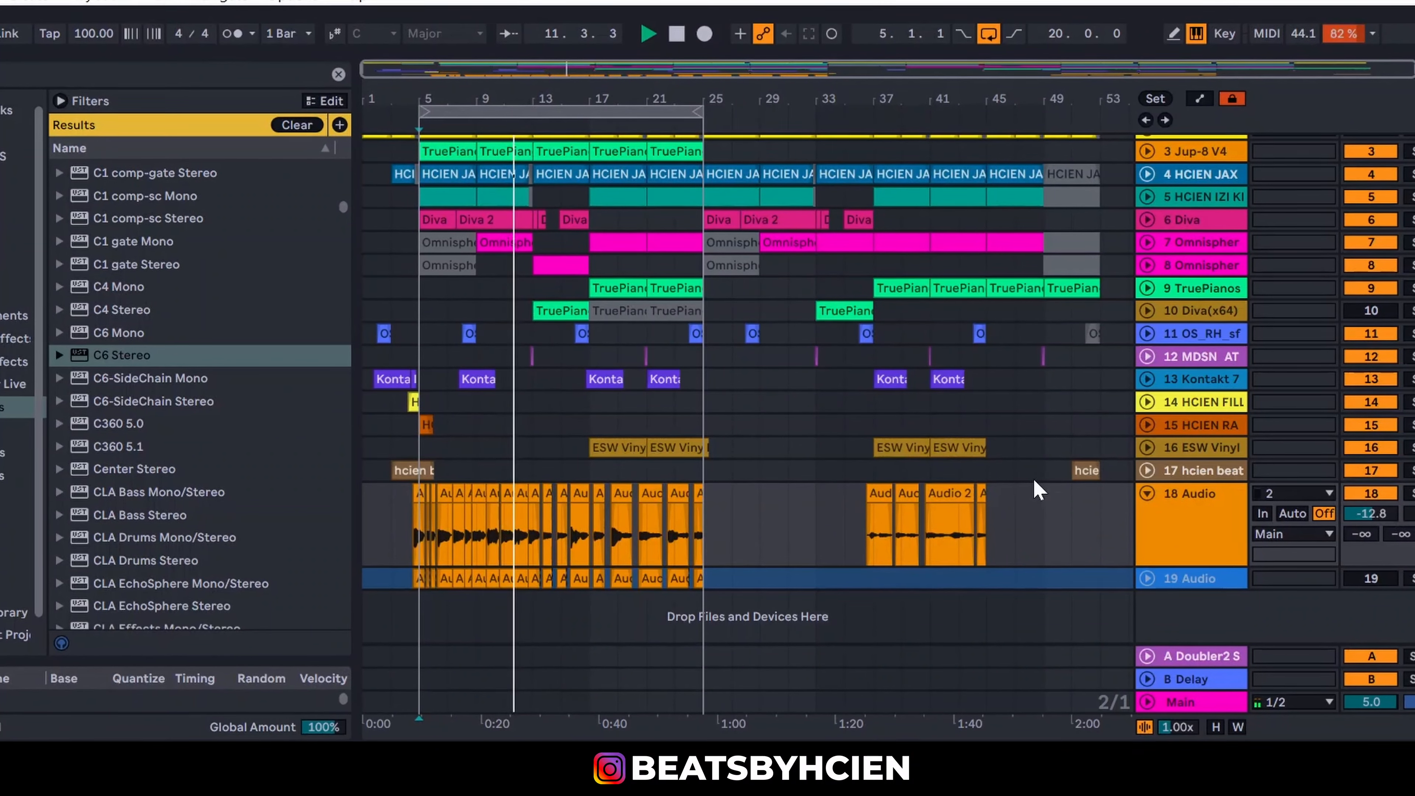